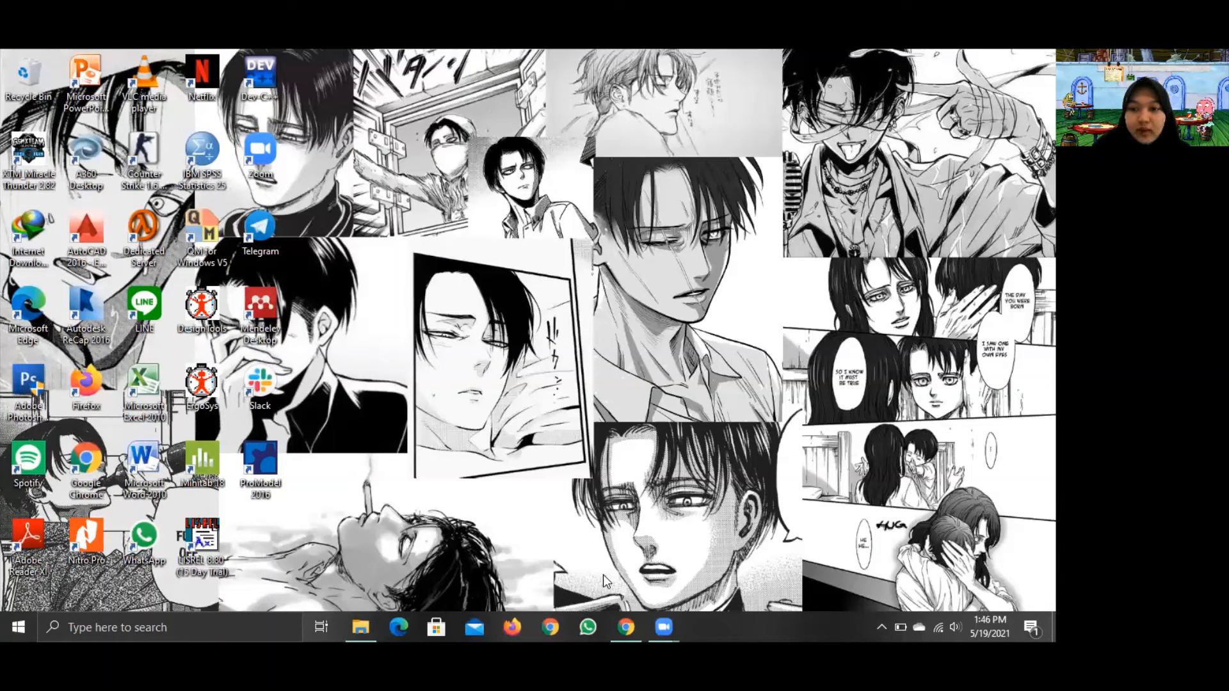
# Switch to Chrome, open the local Odoo site and go to the list of available apps.
pyautogui.click(626, 627)
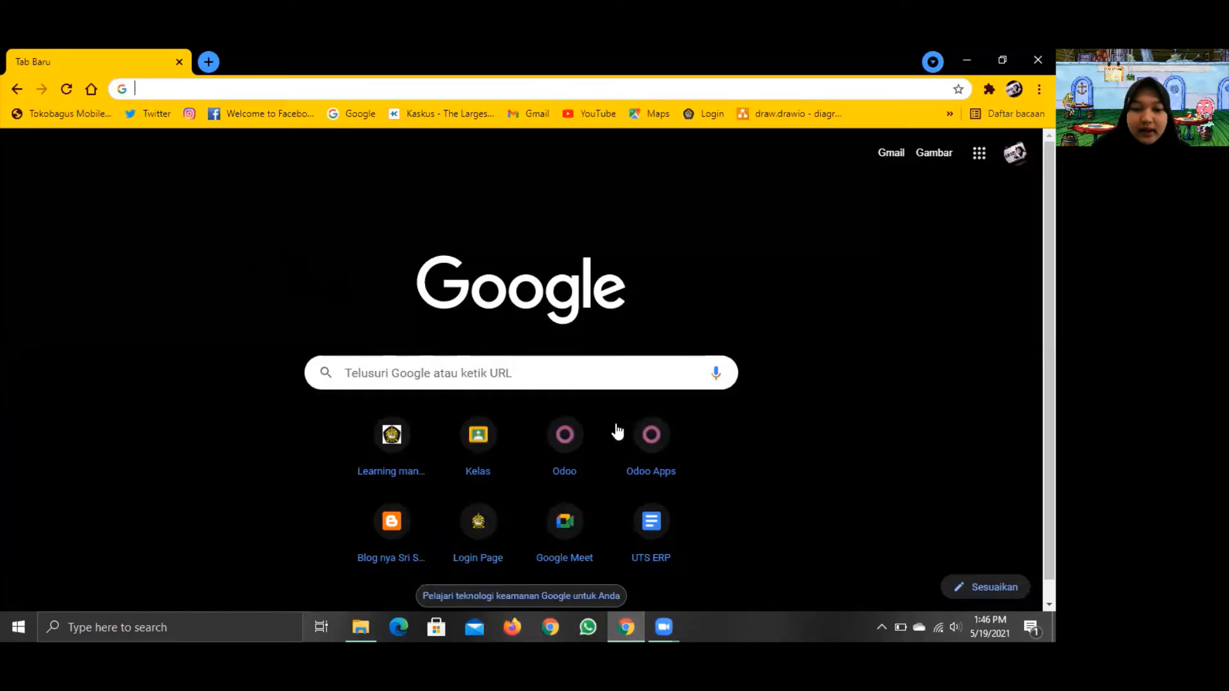
pyautogui.click(558, 442)
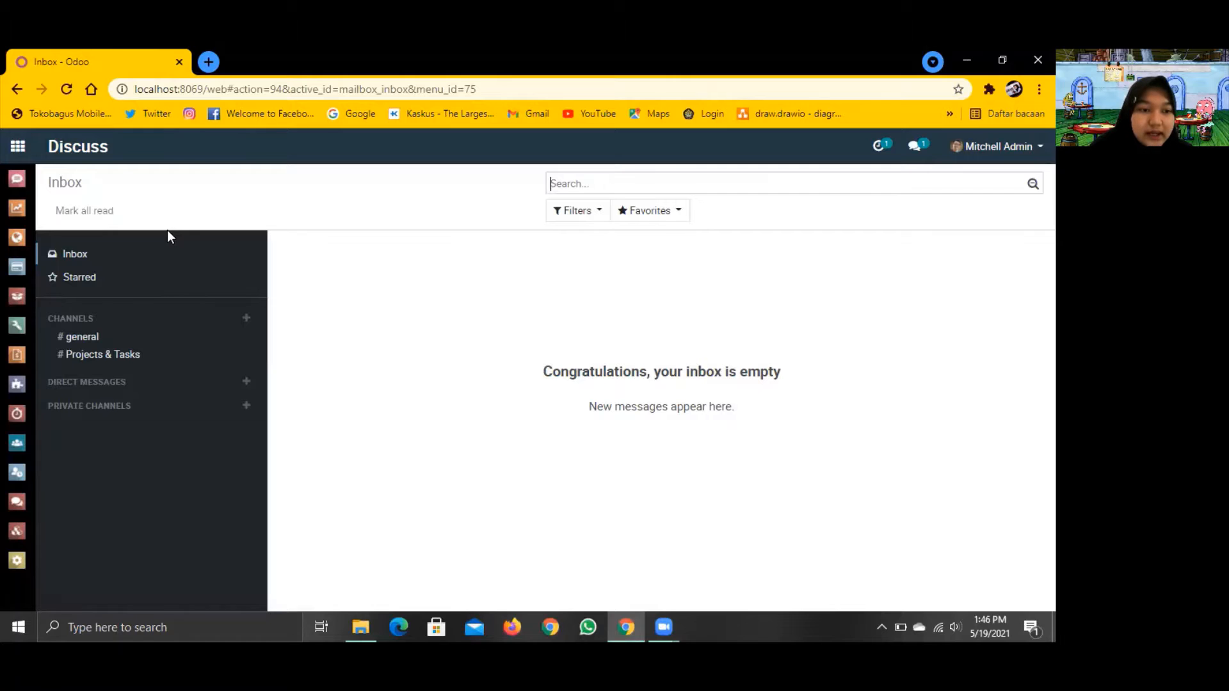
pyautogui.click(18, 144)
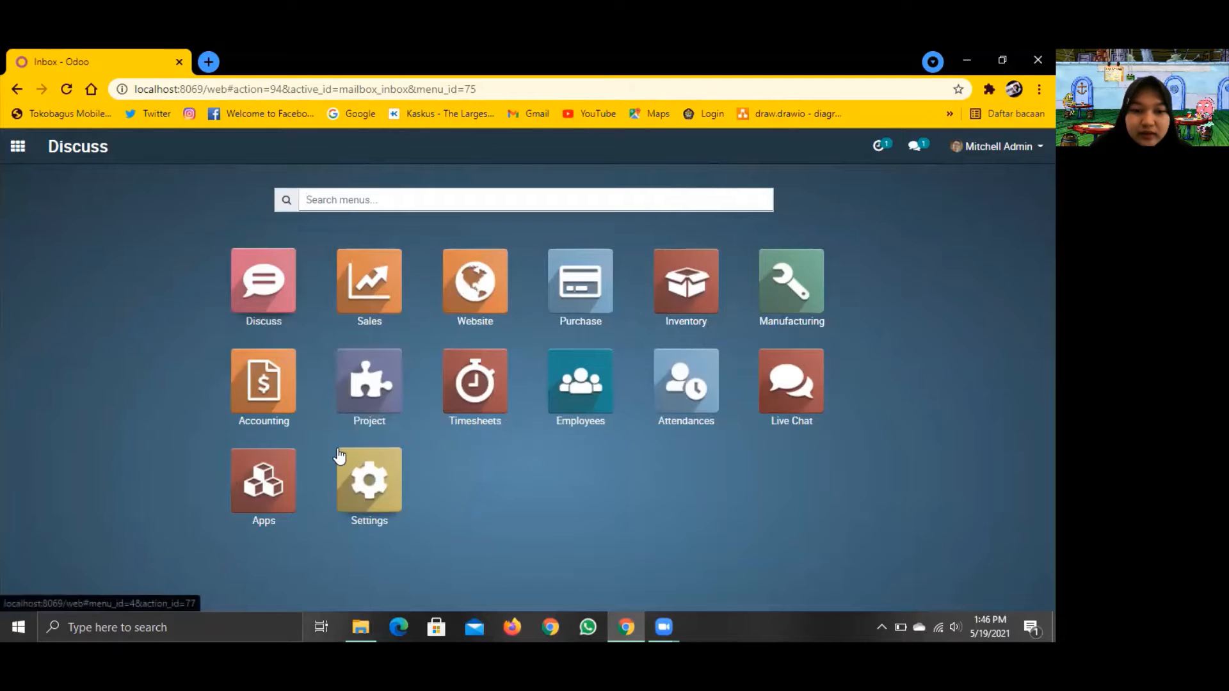
pyautogui.click(242, 529)
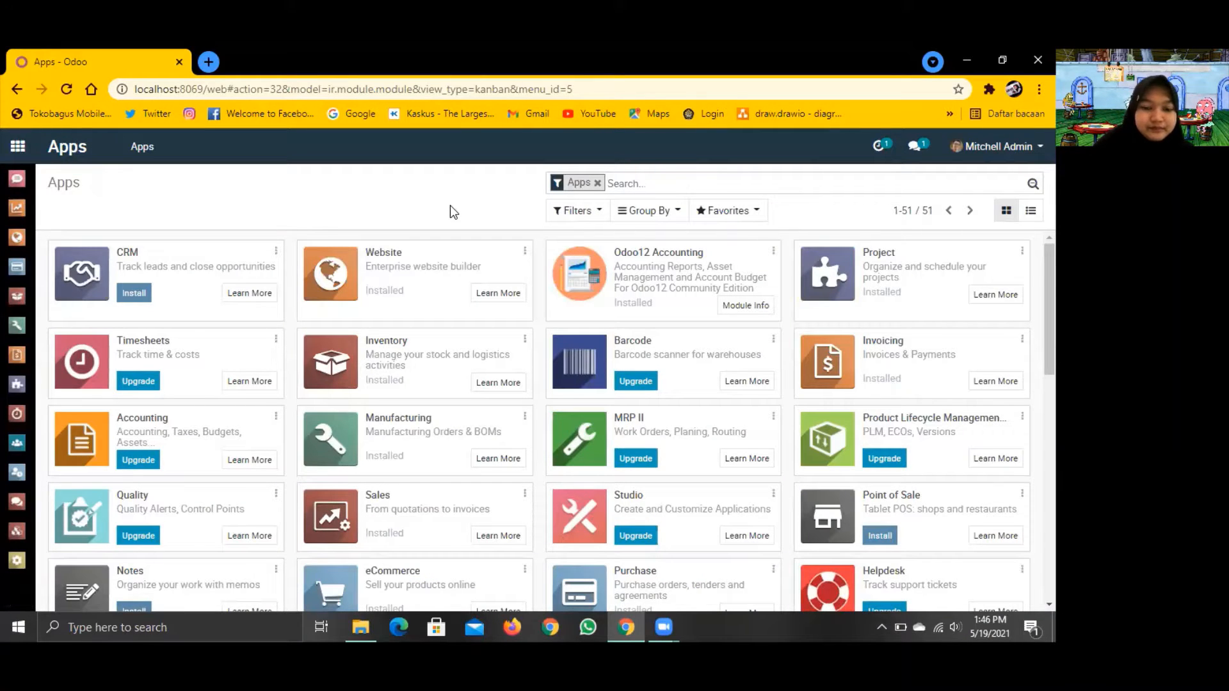
# Search the apps for "contact" and install the Contacts module.
pyautogui.write('con')
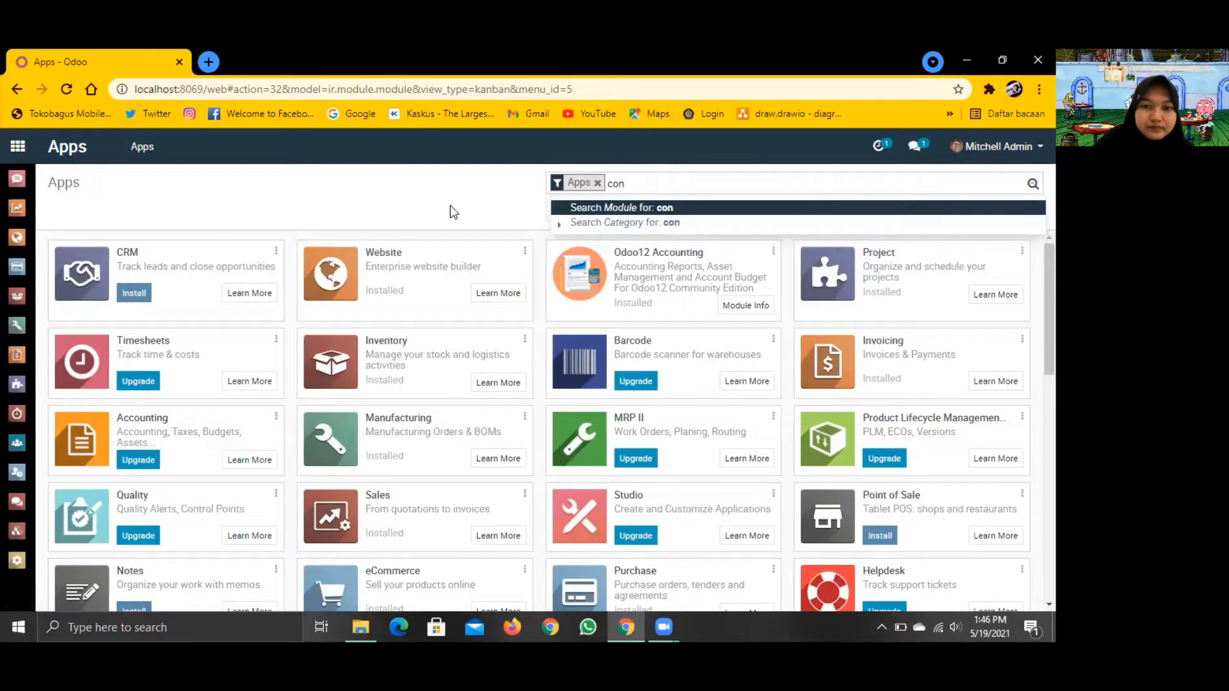
pyautogui.write('tact')
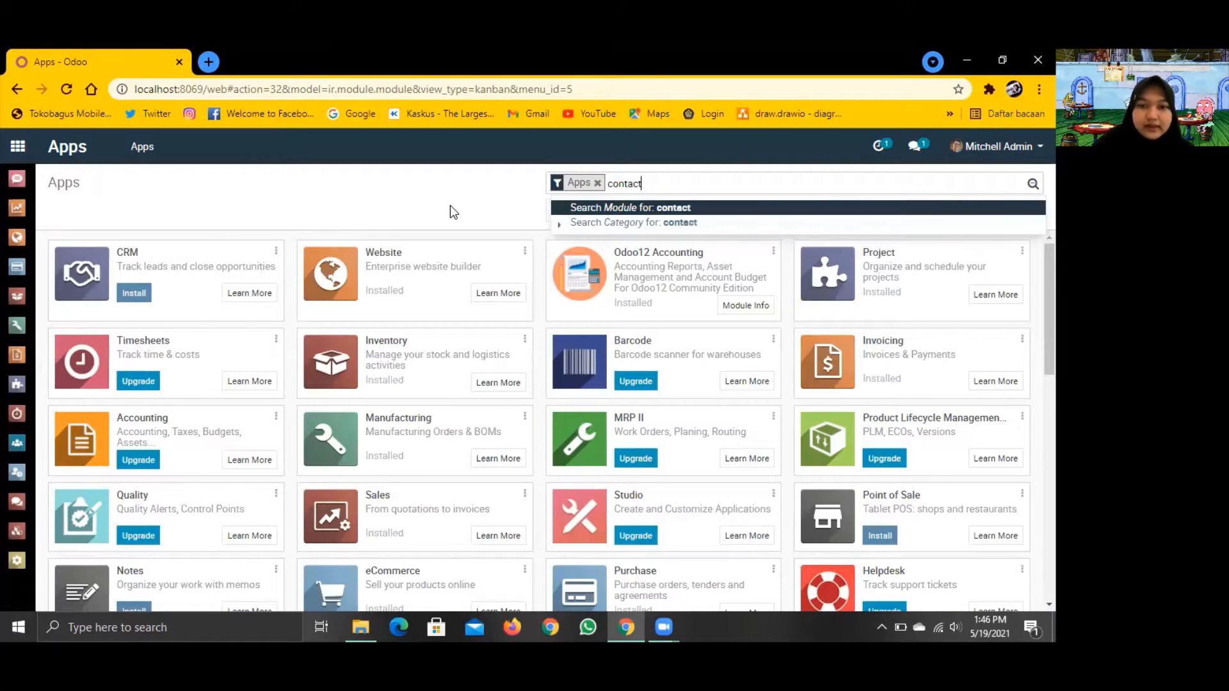
pyautogui.press('Return')
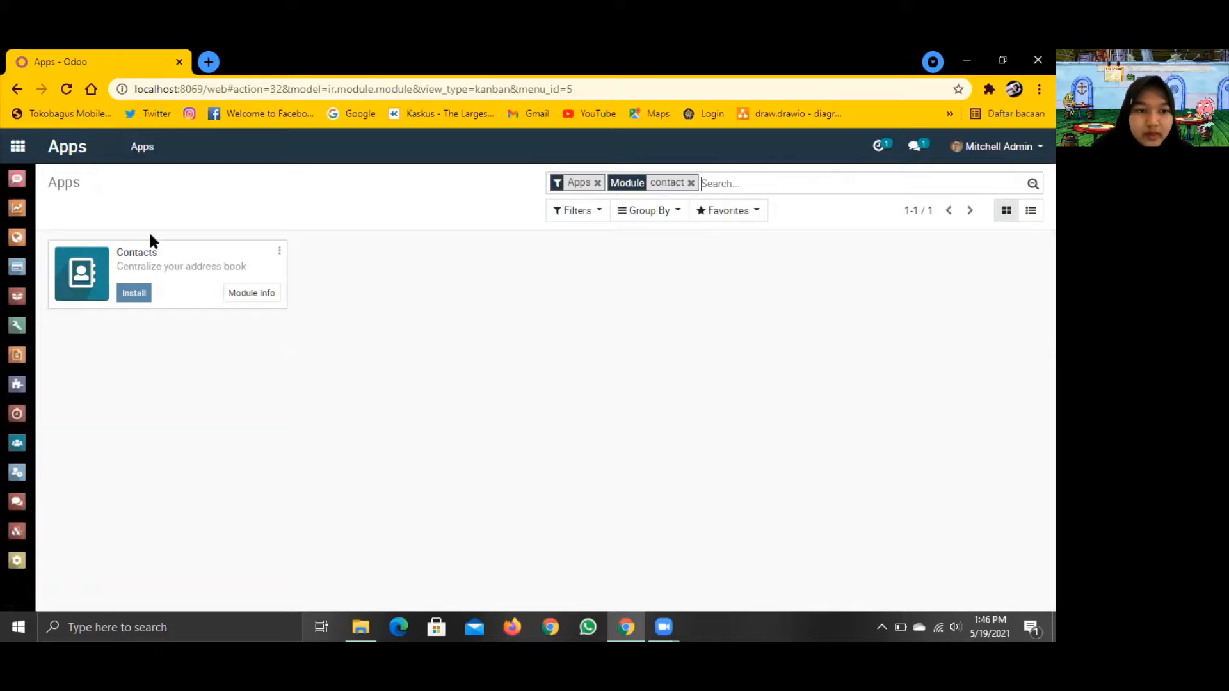
pyautogui.click(136, 294)
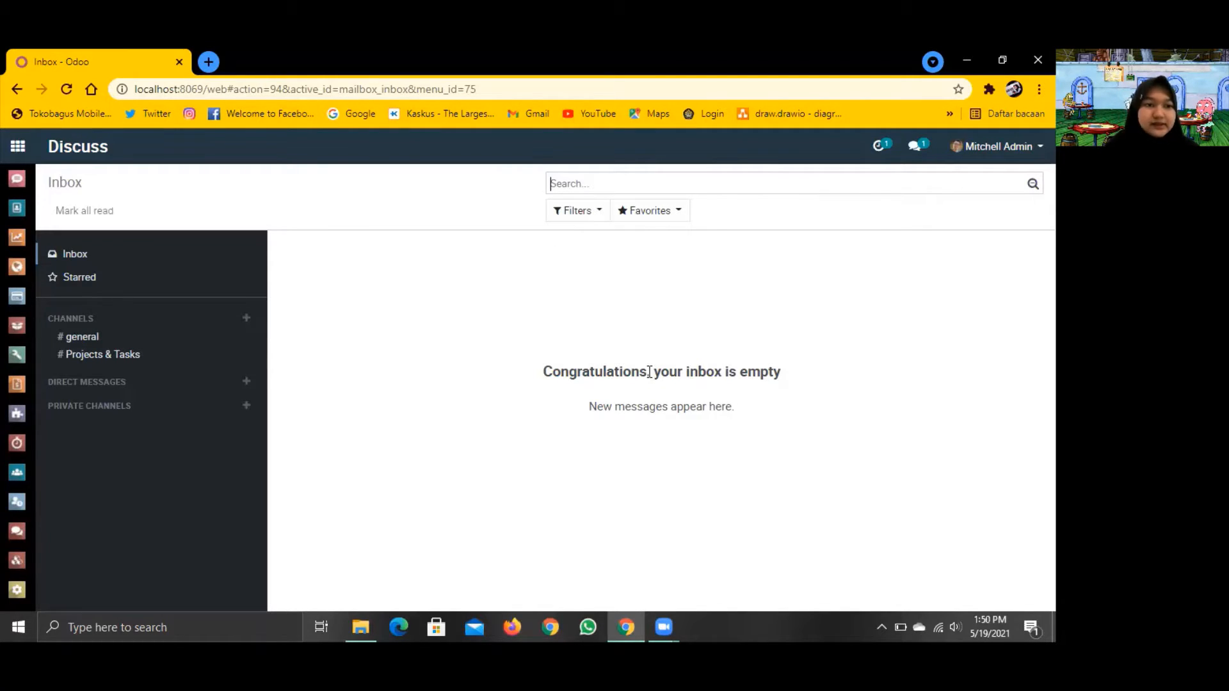
# Open the Banks list in the configuration of the Contacts app.
pyautogui.click(18, 209)
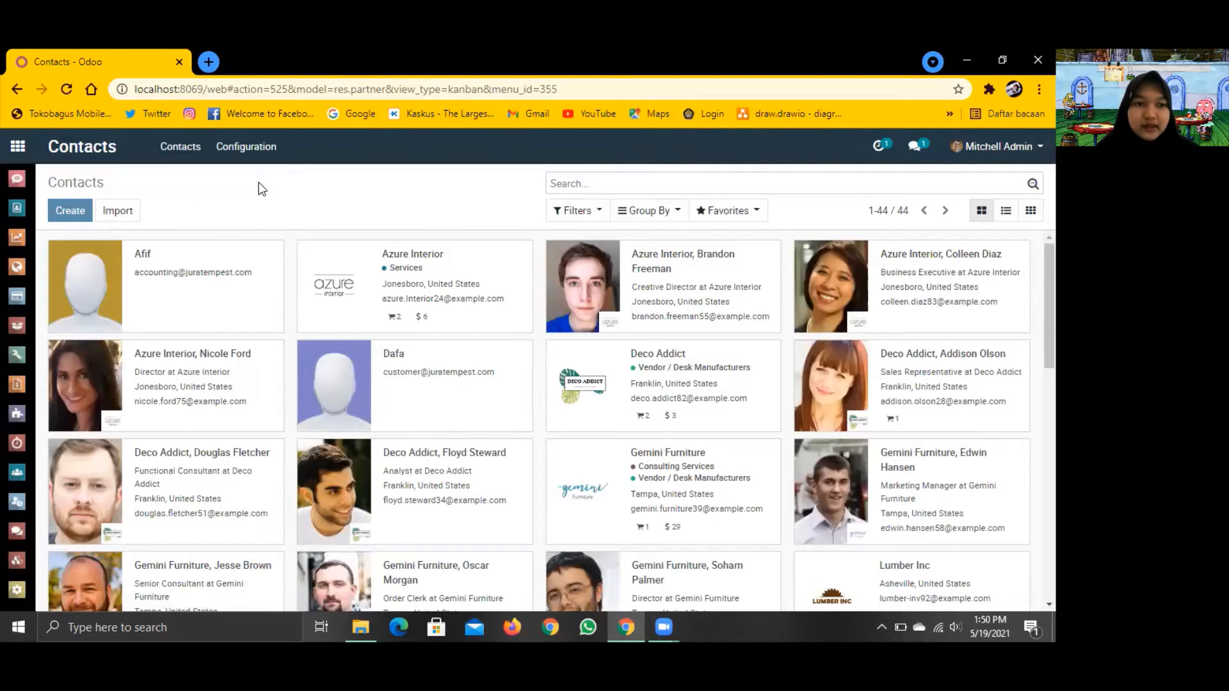
pyautogui.click(264, 152)
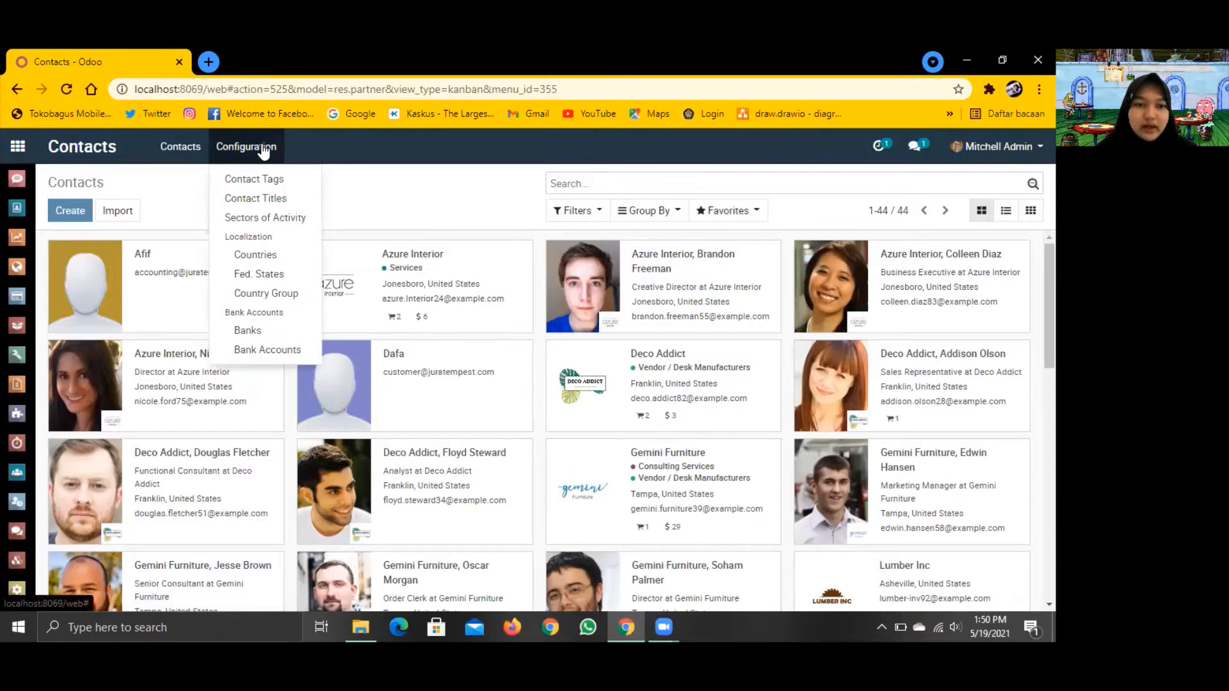
pyautogui.click(290, 328)
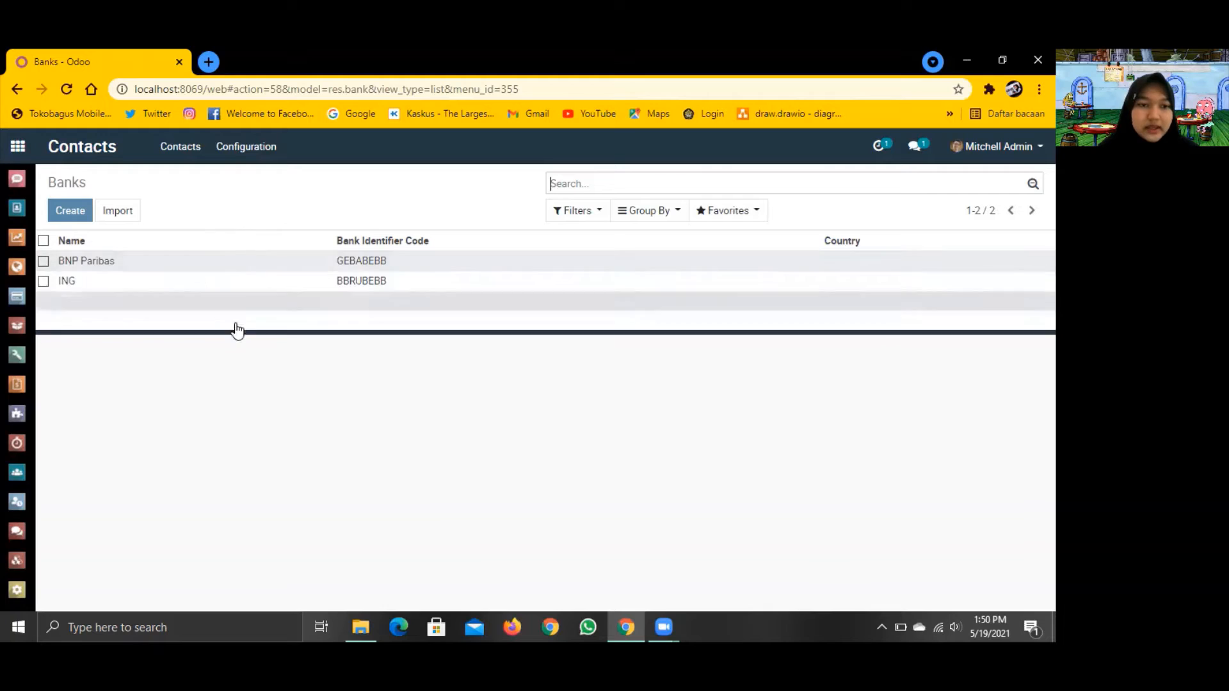
# Start a file import for the banks and load "02 import.bank" from the retail12-master folder in Downloads.
pyautogui.click(131, 218)
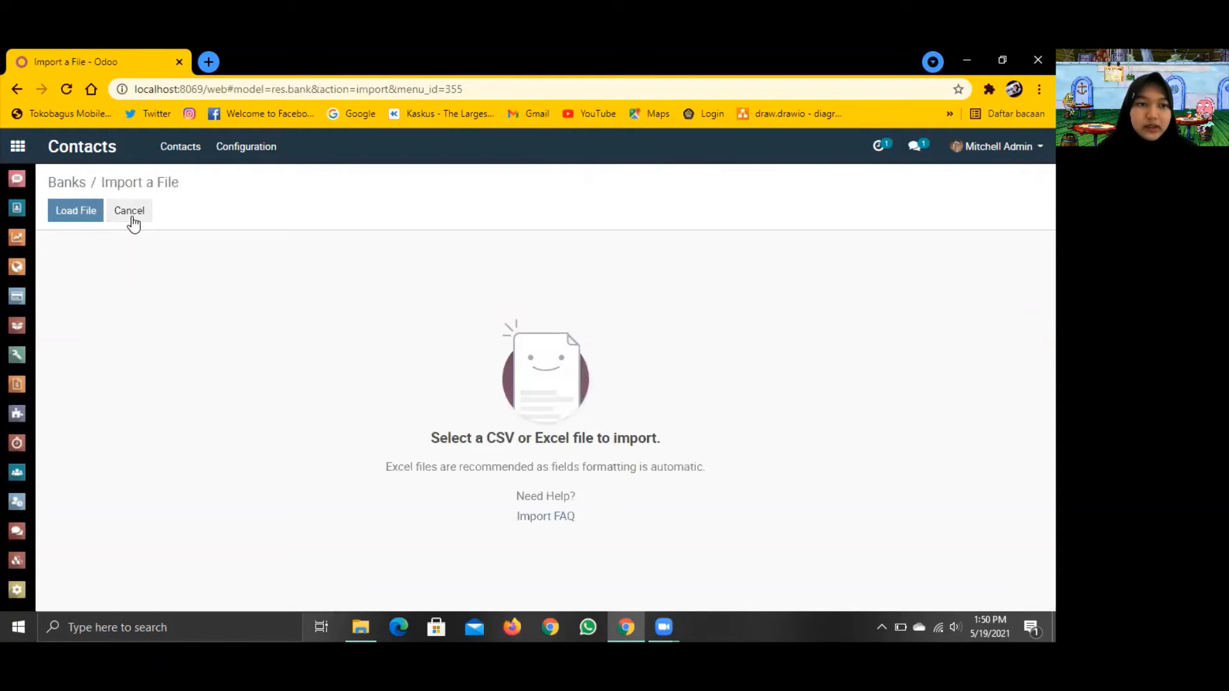
pyautogui.click(76, 186)
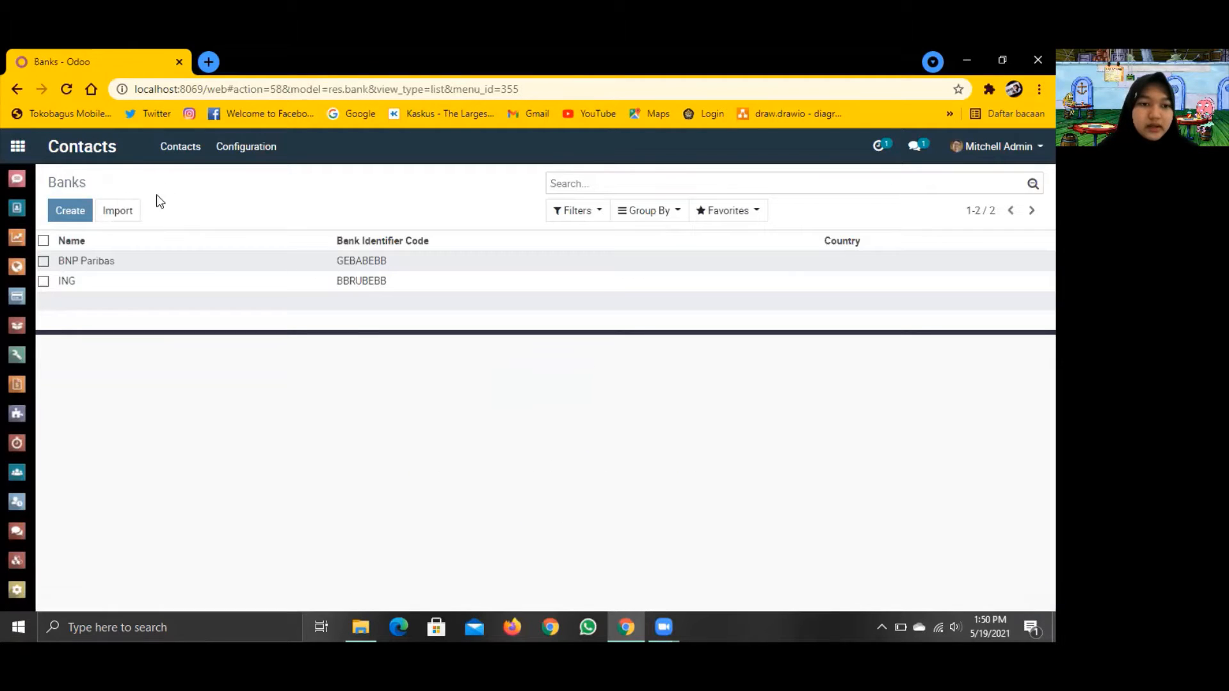
pyautogui.click(117, 211)
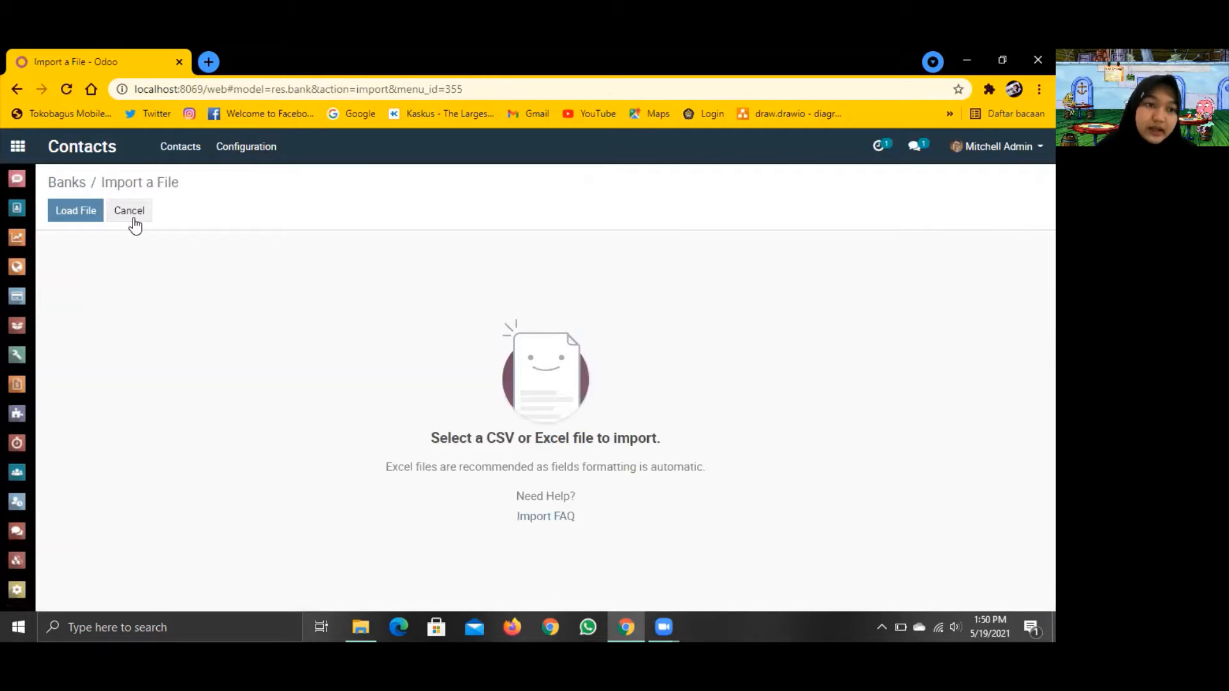
pyautogui.click(75, 214)
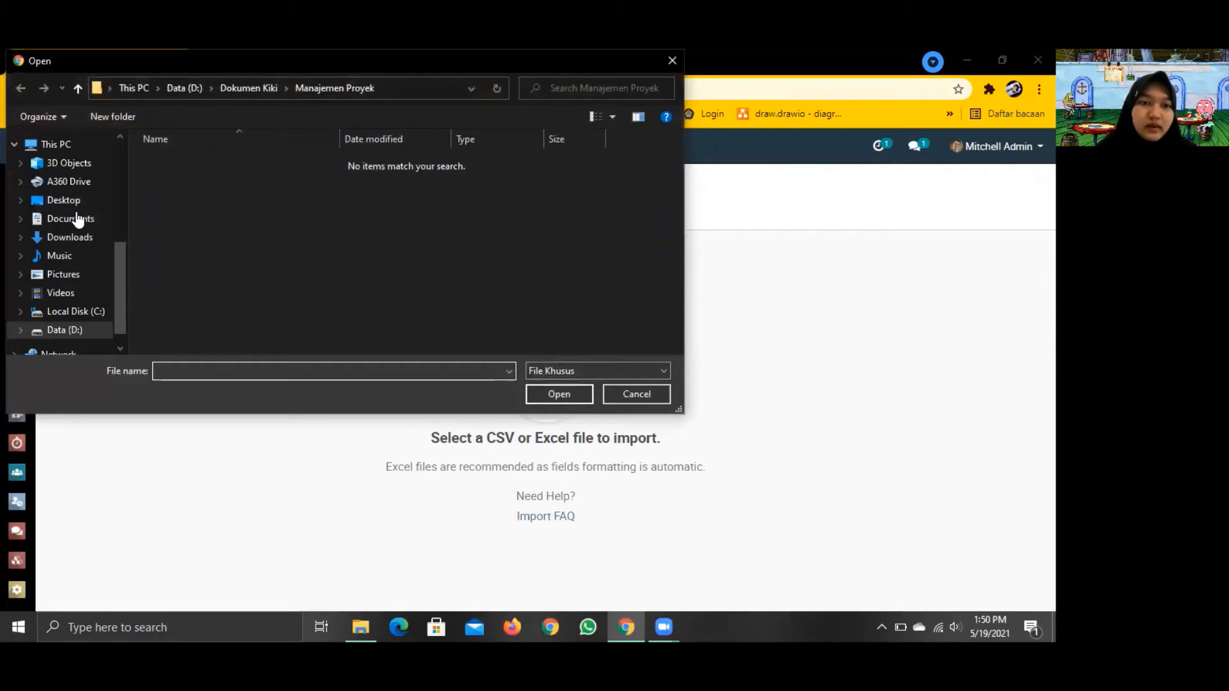
pyautogui.scroll(5, 77, 220)
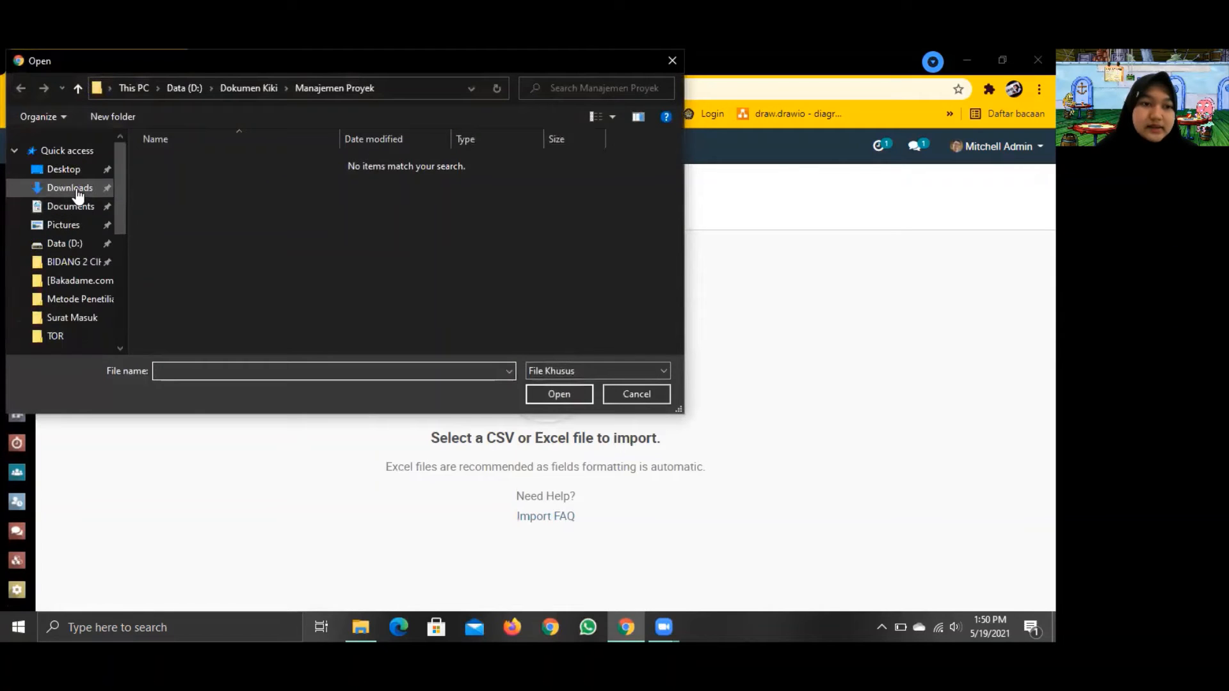
pyautogui.click(76, 189)
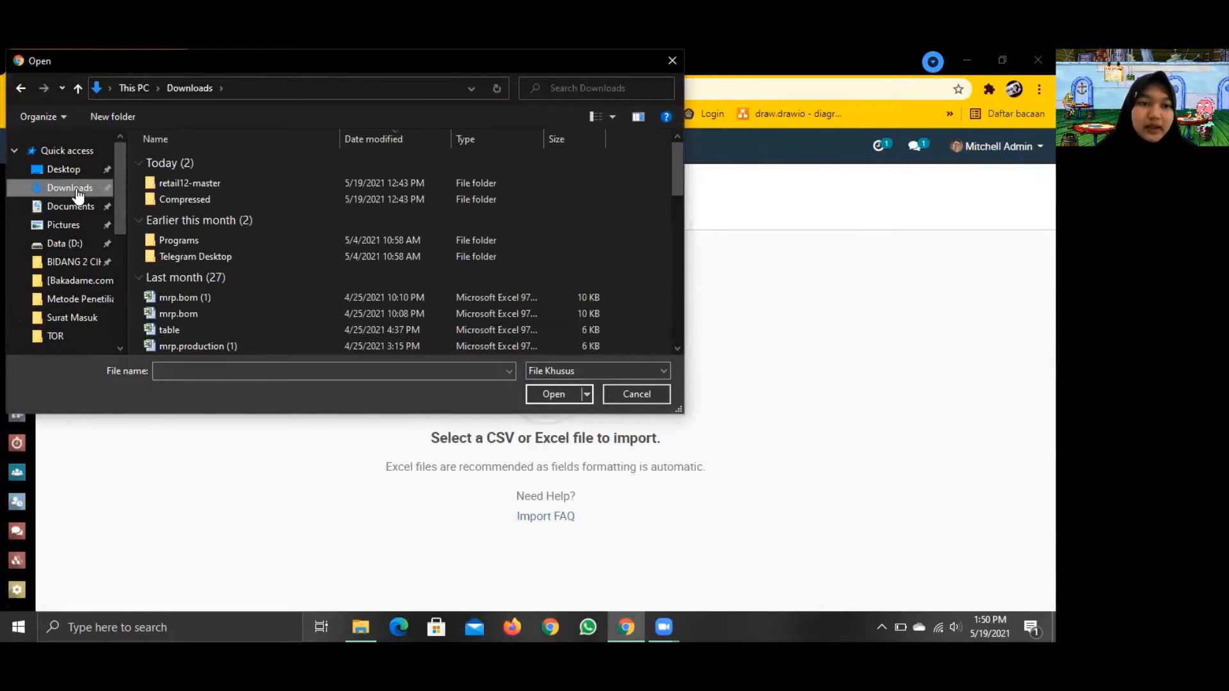
pyautogui.doubleClick(160, 183)
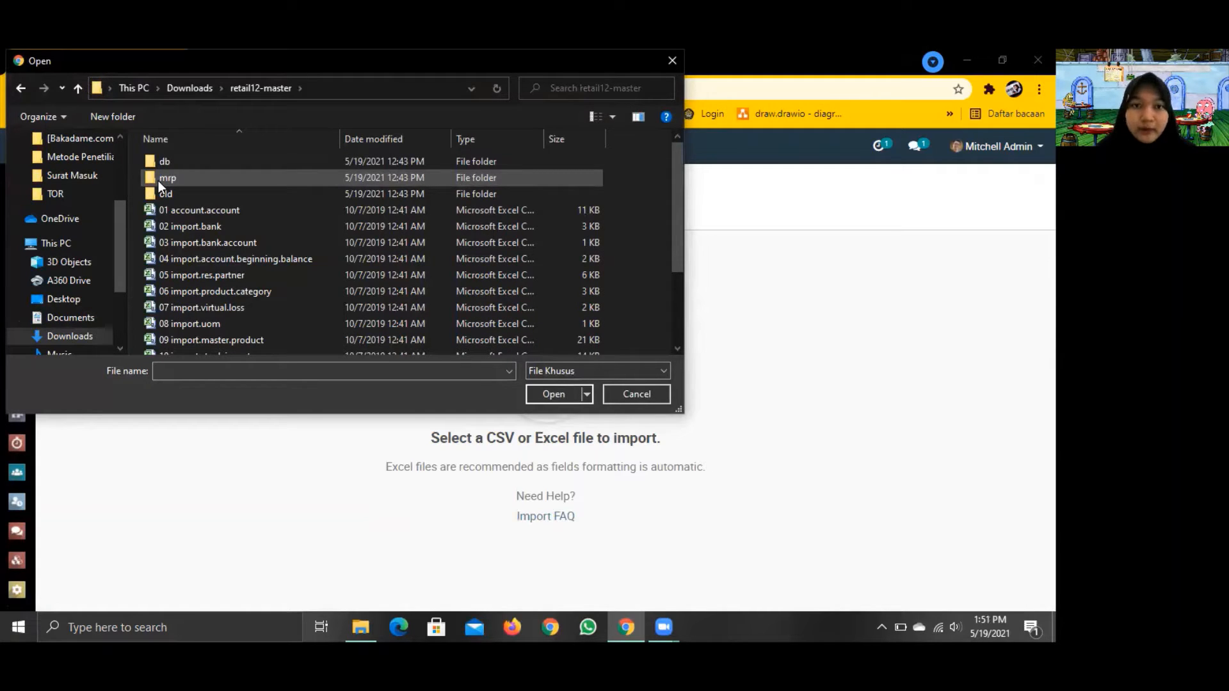
pyautogui.click(261, 228)
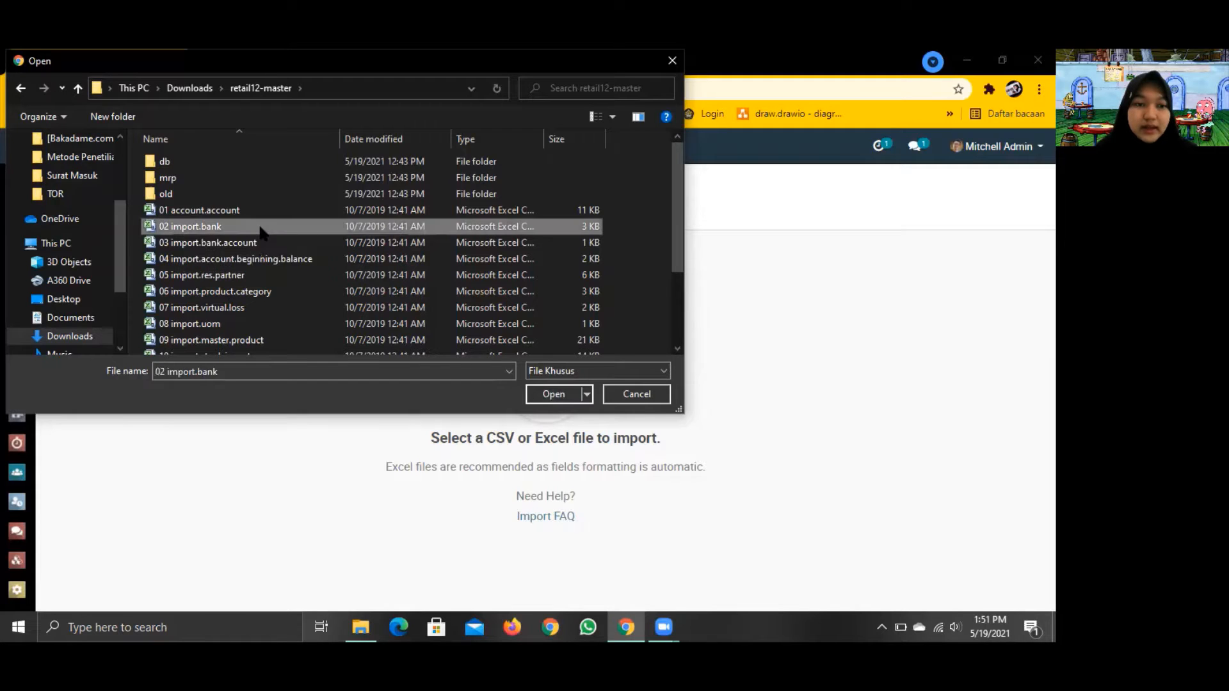
pyautogui.click(548, 395)
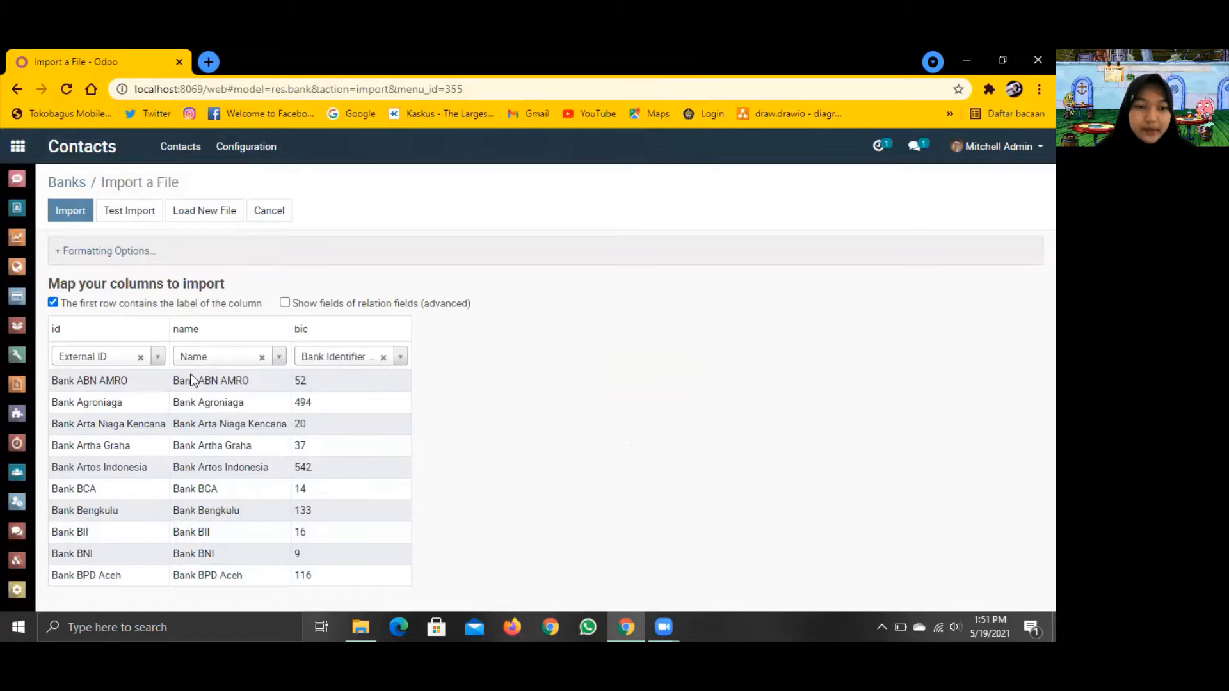
# Check the field mapped to the bic column, test the bank import and import the records.
pyautogui.click(400, 358)
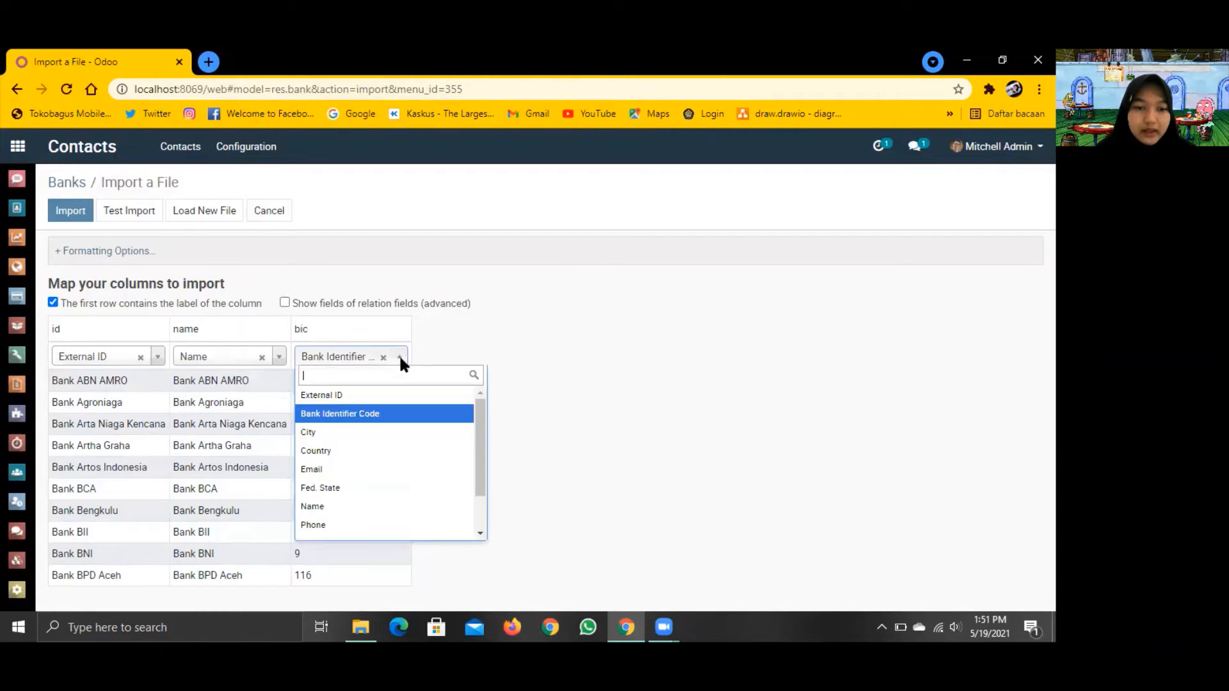
pyautogui.click(453, 321)
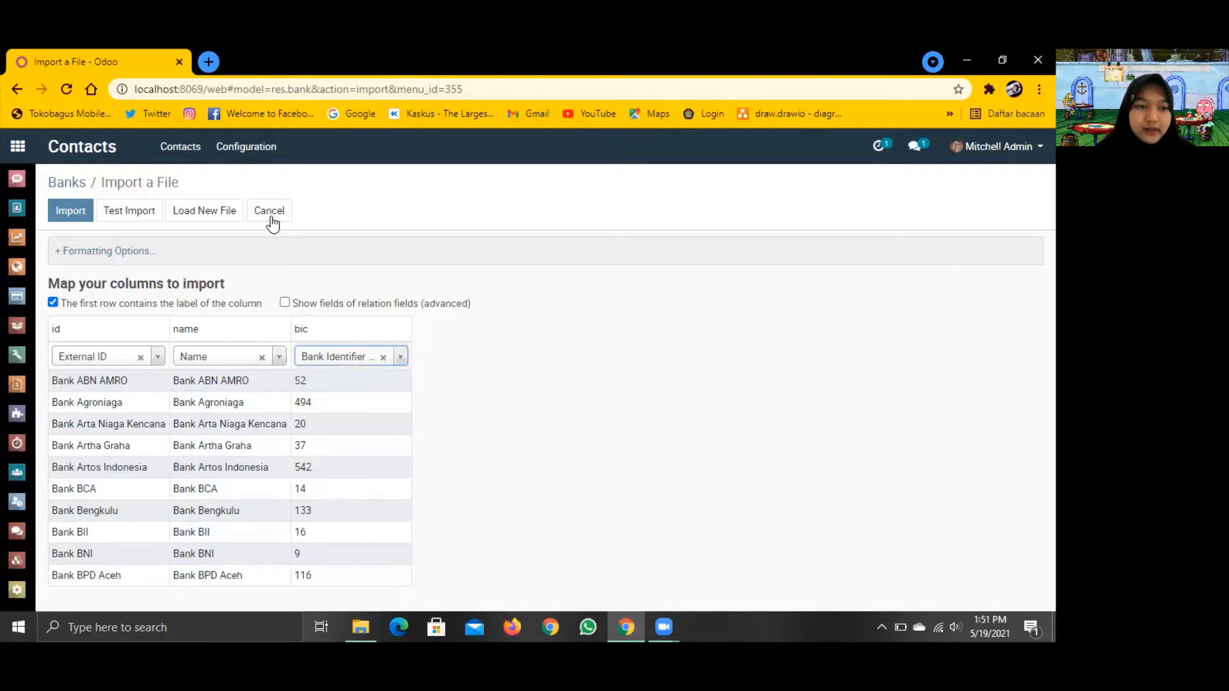
pyautogui.click(129, 212)
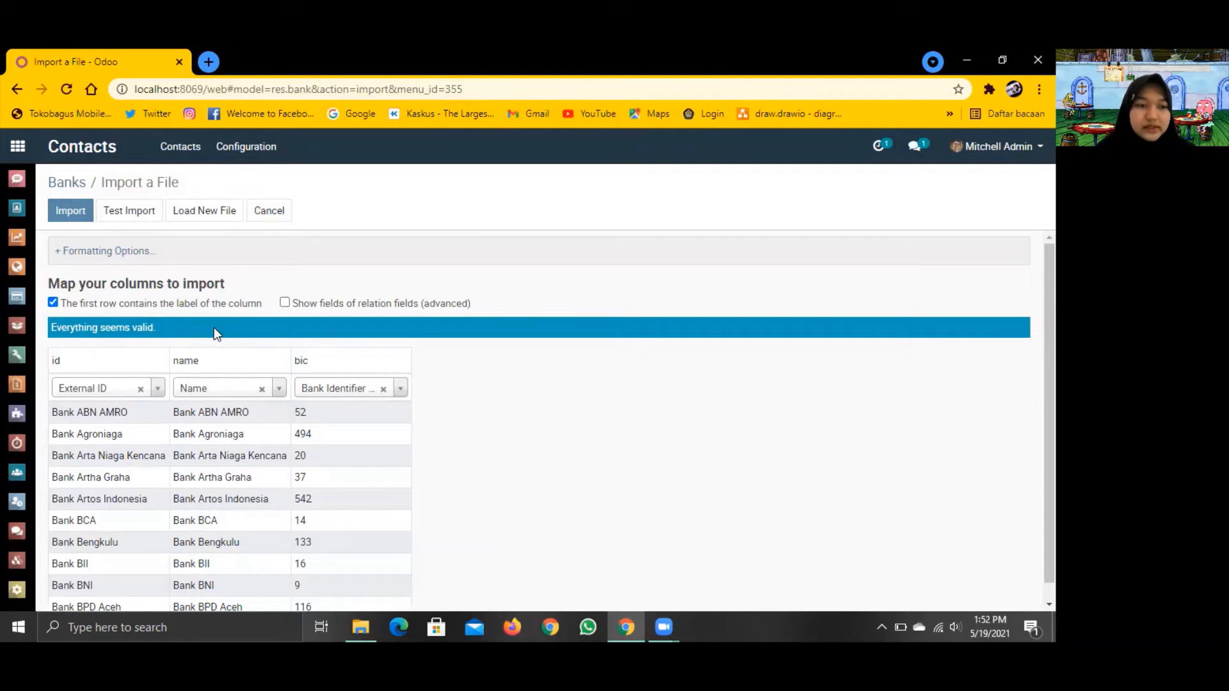
pyautogui.click(70, 211)
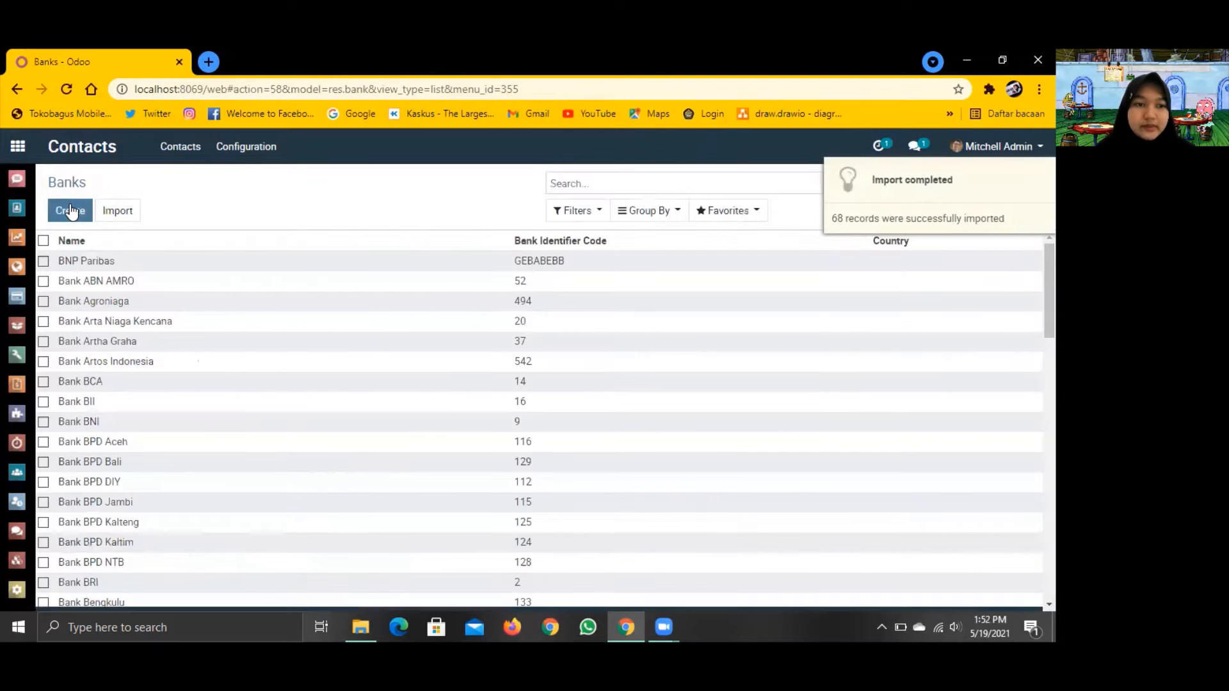
# Look through the whole Banks list to review the imported bank names and identifier codes.
pyautogui.scroll(-3, 282, 423)
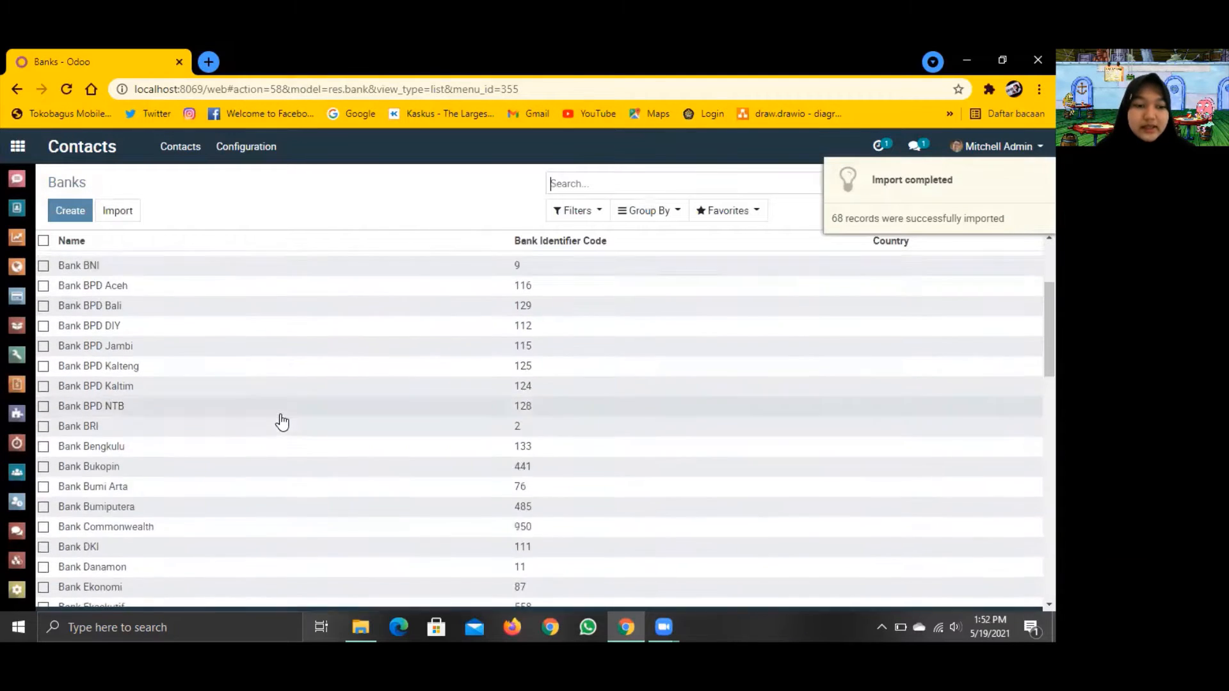
pyautogui.scroll(-10, 282, 423)
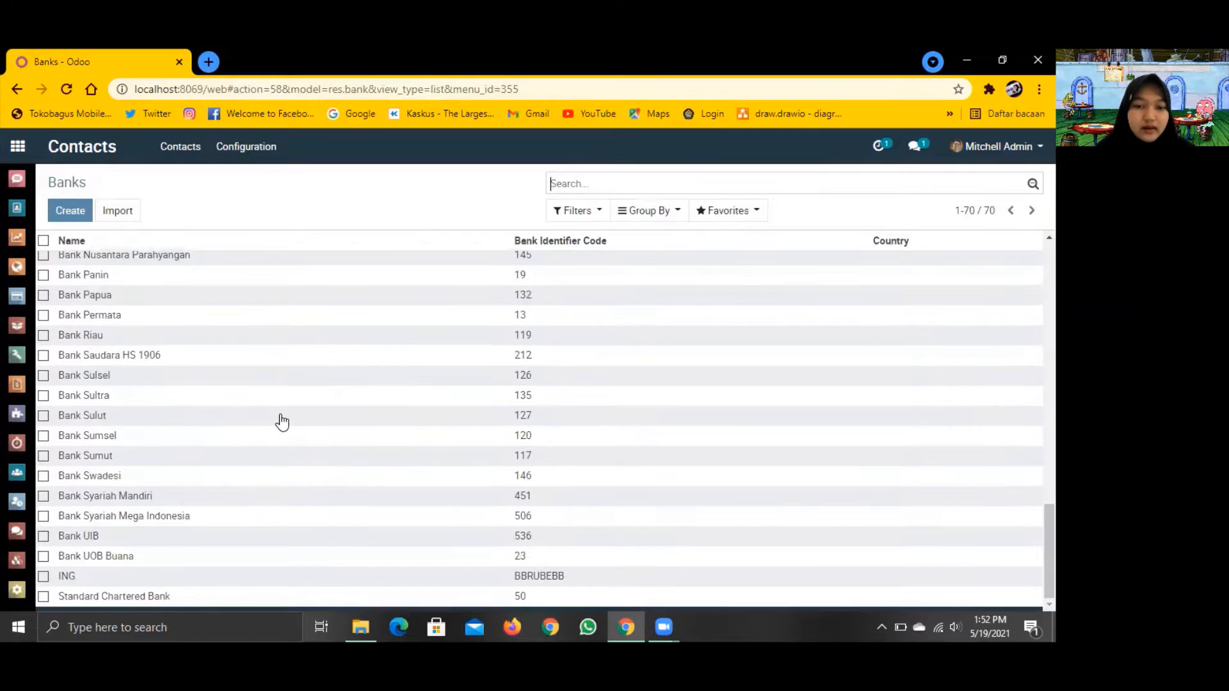
pyautogui.scroll(15, 281, 423)
pyautogui.scroll(-15, 282, 423)
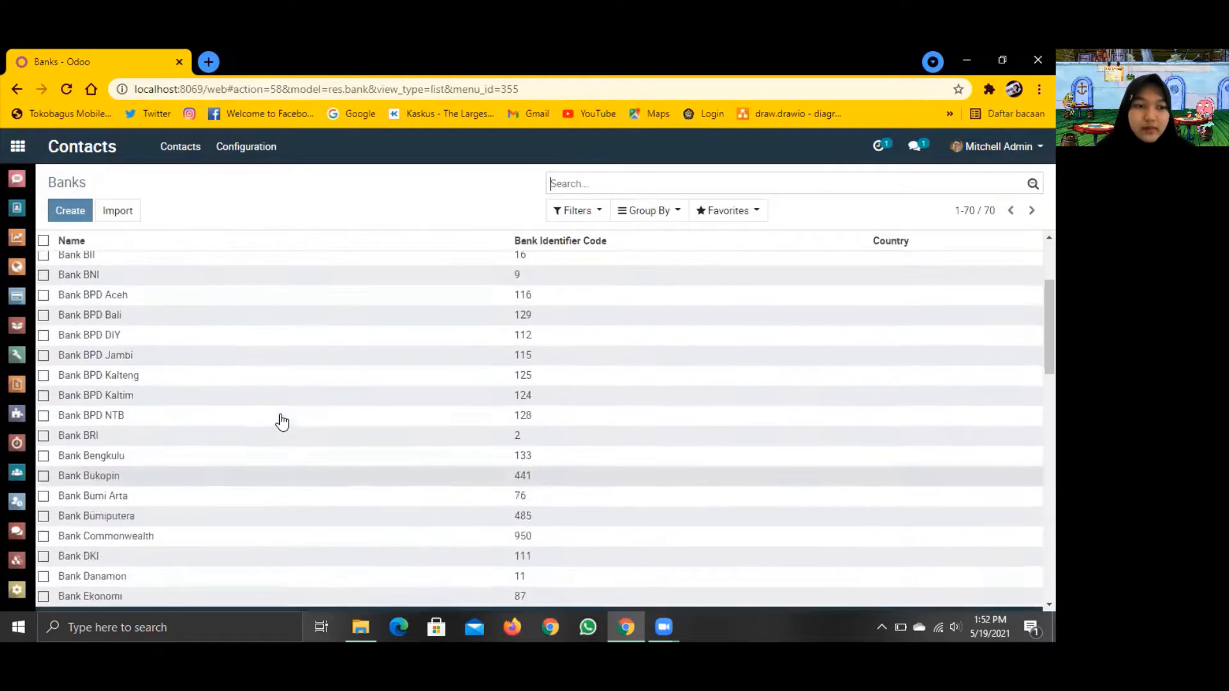
pyautogui.scroll(8, 282, 422)
pyautogui.scroll(8, 281, 423)
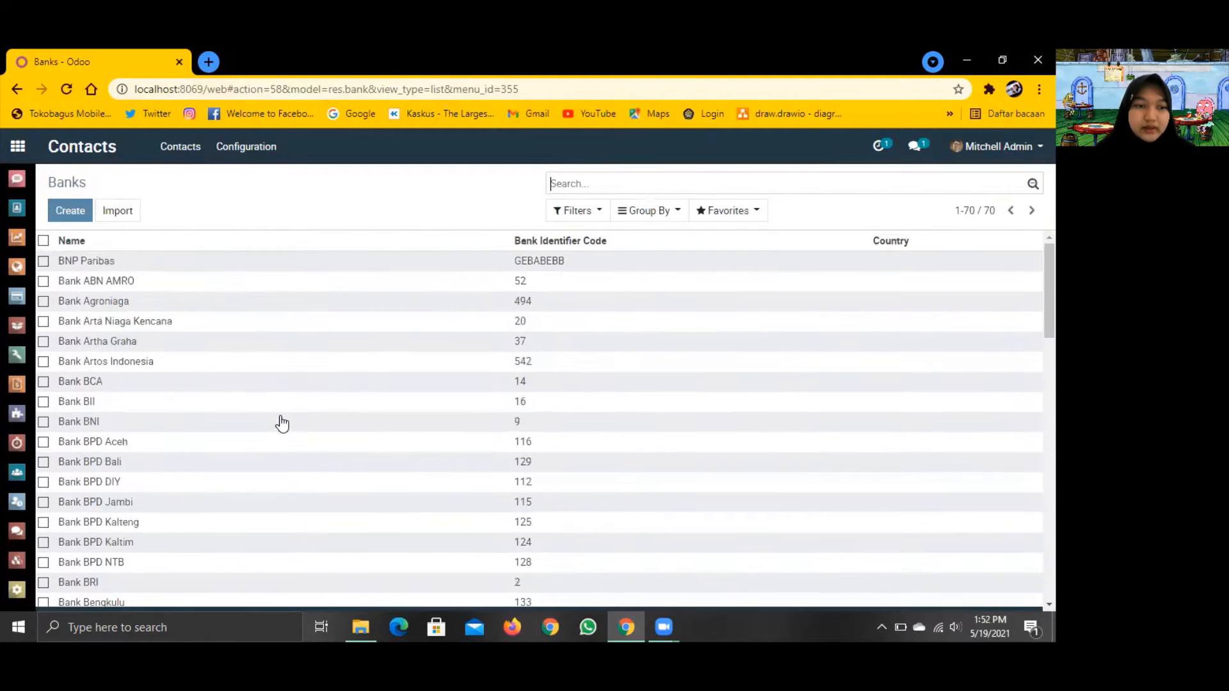
pyautogui.scroll(-15, 281, 423)
pyautogui.scroll(15, 281, 425)
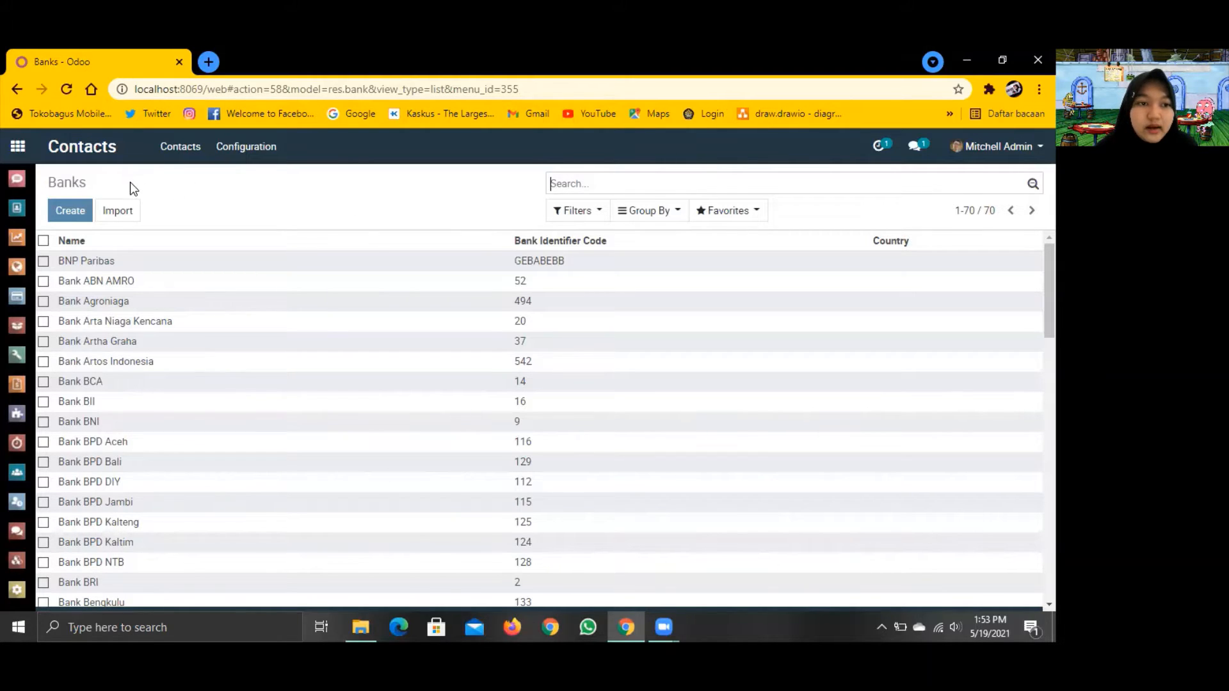
# Open the Journal Entries list in the Accounting app.
pyautogui.click(17, 396)
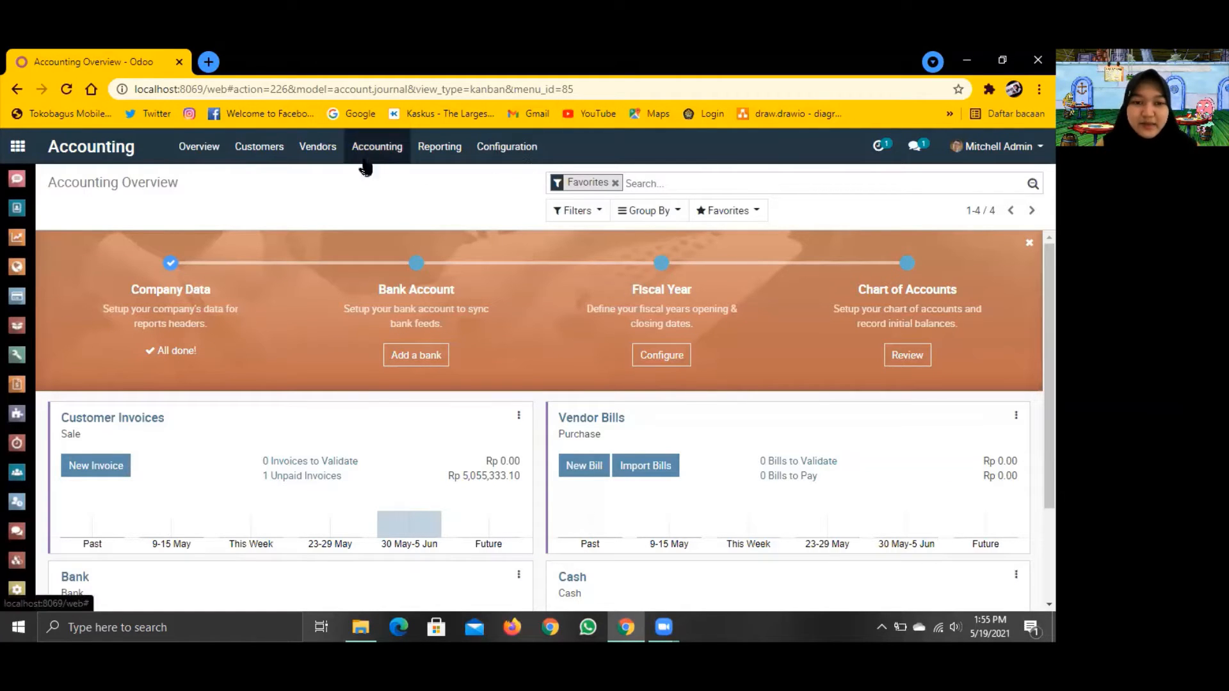
pyautogui.click(384, 151)
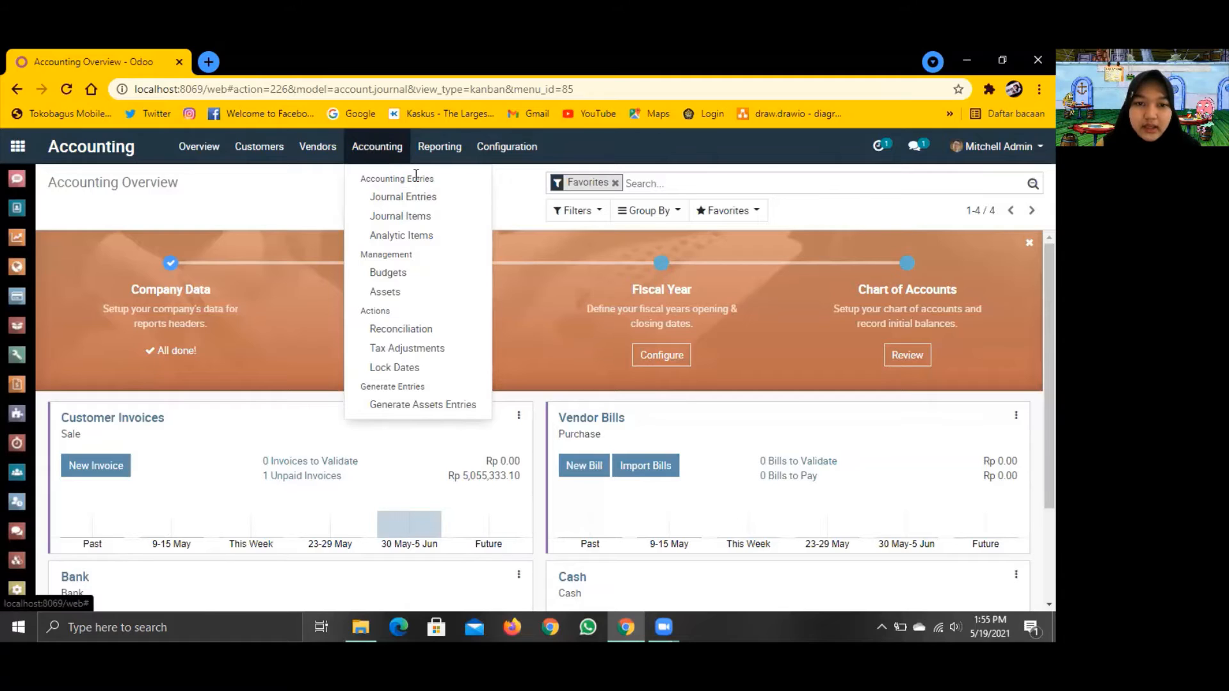
pyautogui.click(450, 202)
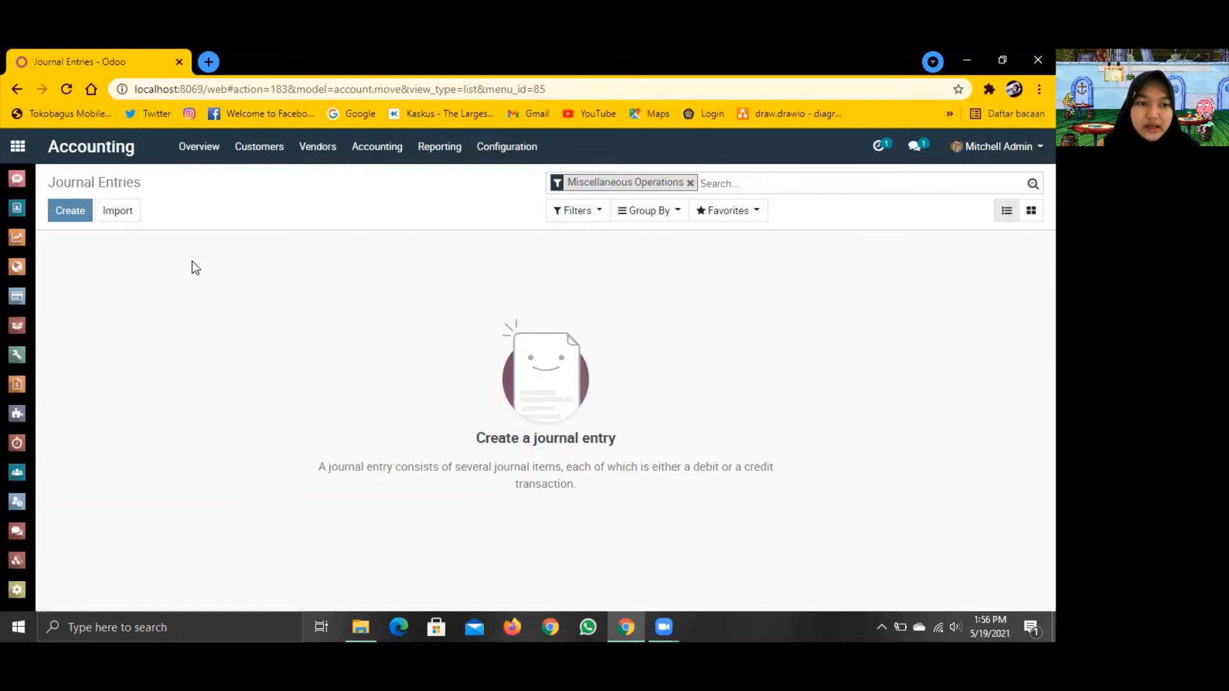
pyautogui.click(117, 213)
pyautogui.click(98, 213)
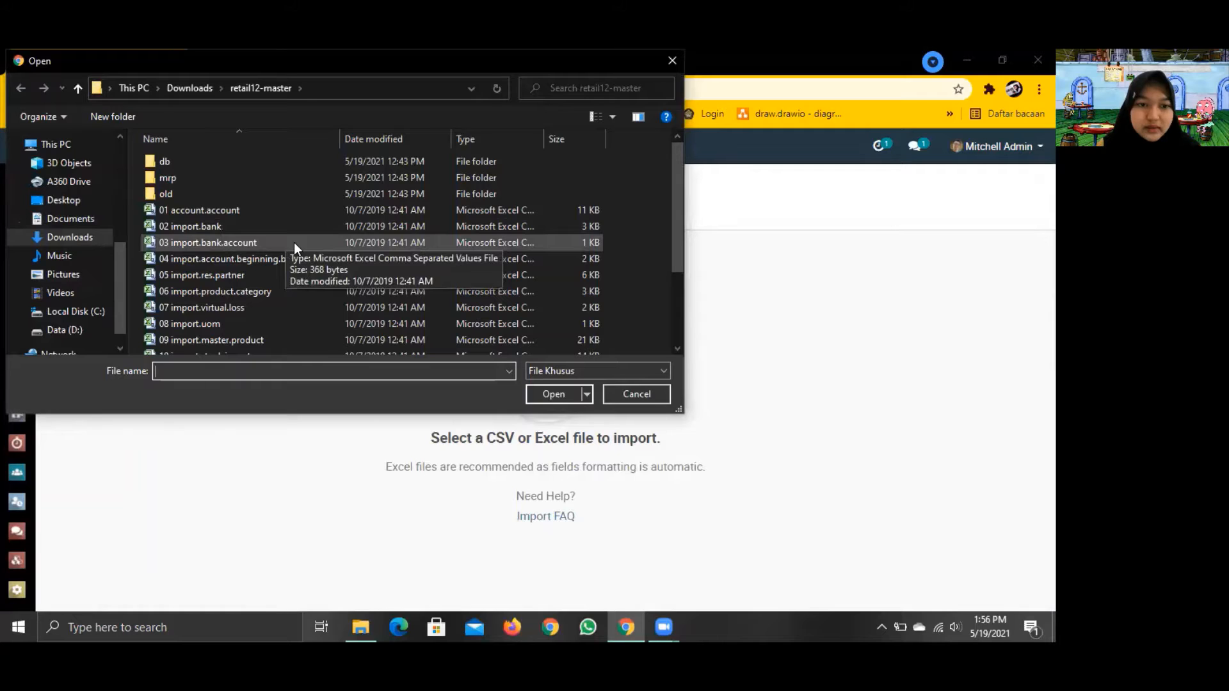
pyautogui.scroll(-1, 344, 307)
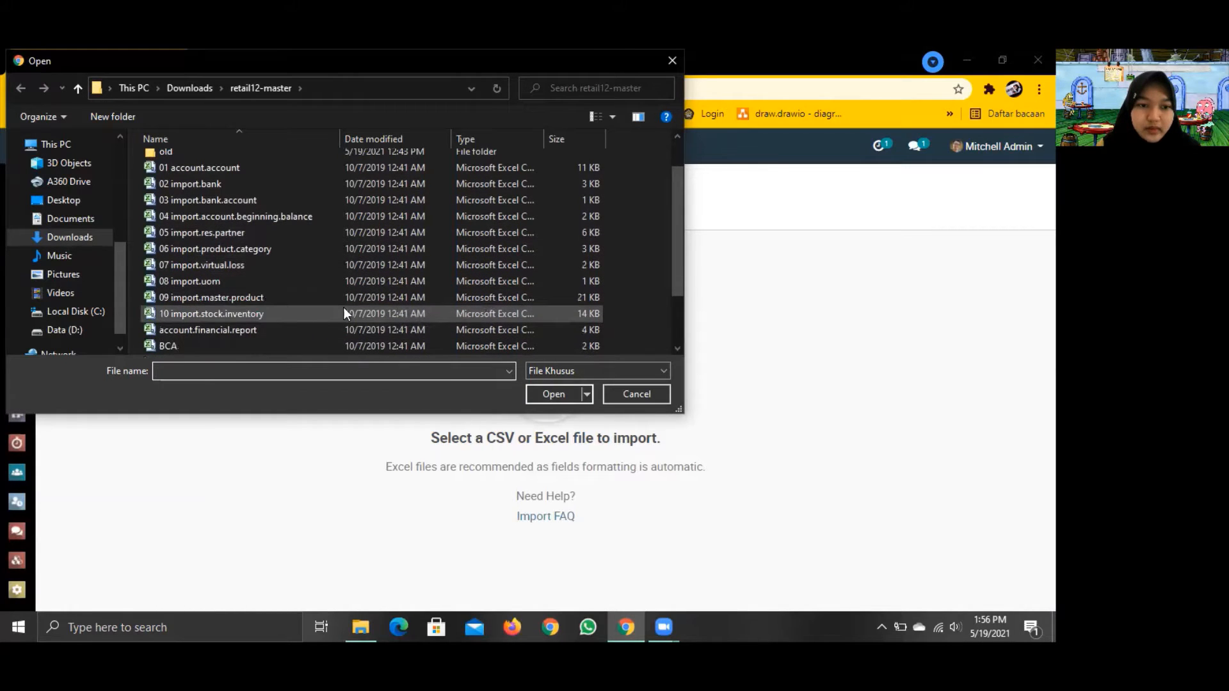
pyautogui.scroll(-2, 344, 307)
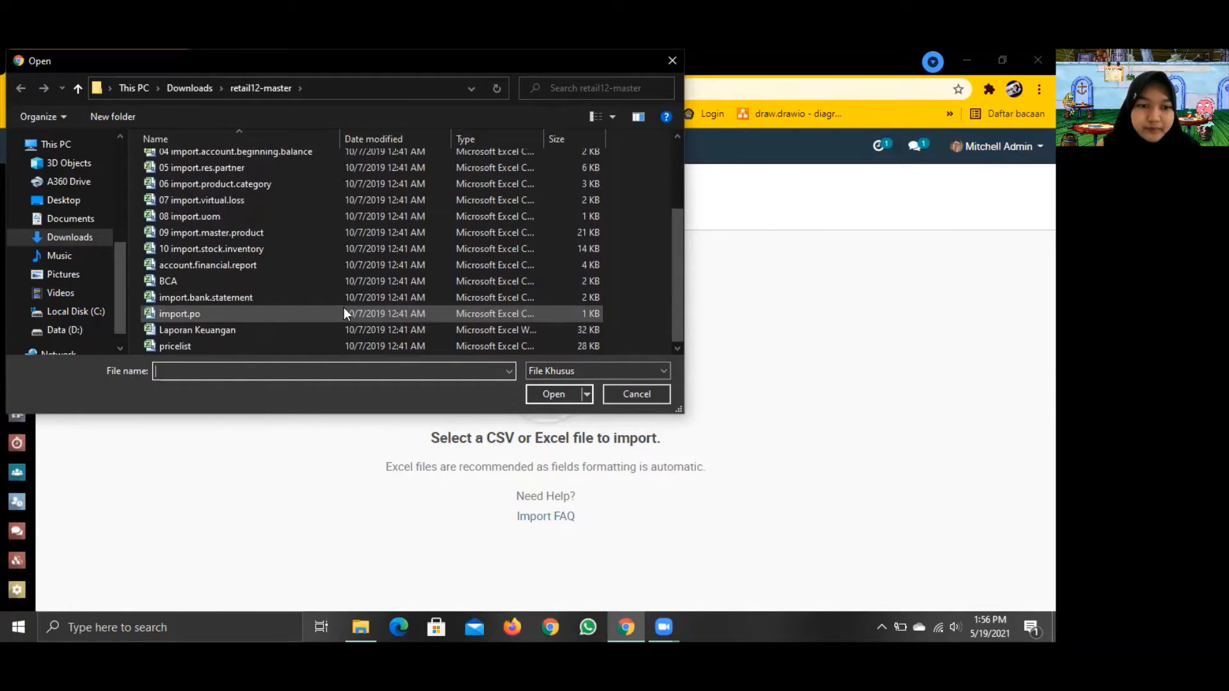
pyautogui.scroll(3, 343, 308)
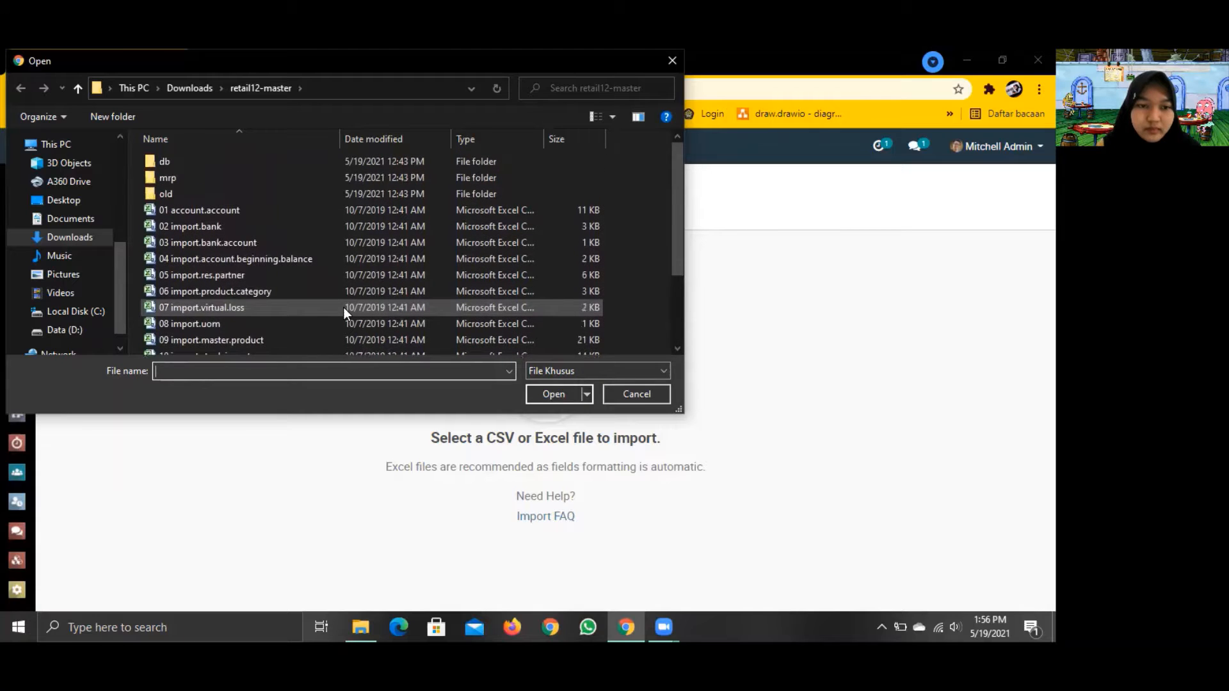
pyautogui.scroll(-3, 343, 308)
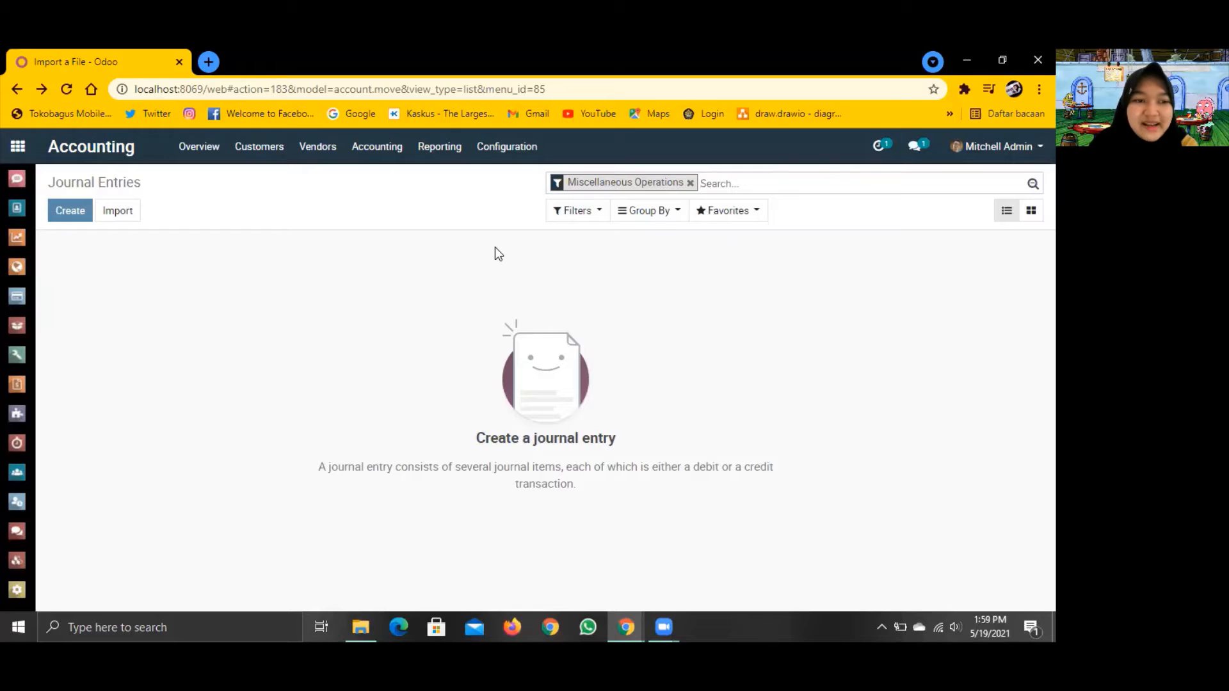
# Open the Bank Accounts list from the Accounting configuration.
pyautogui.click(510, 154)
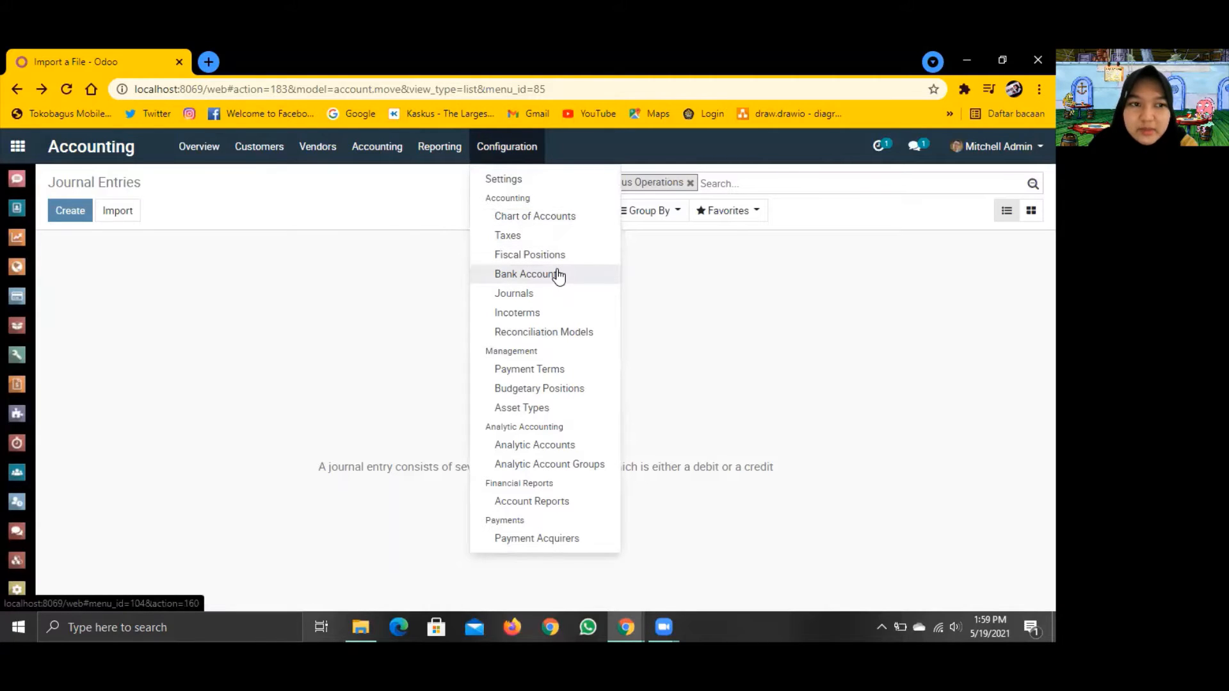
pyautogui.click(357, 271)
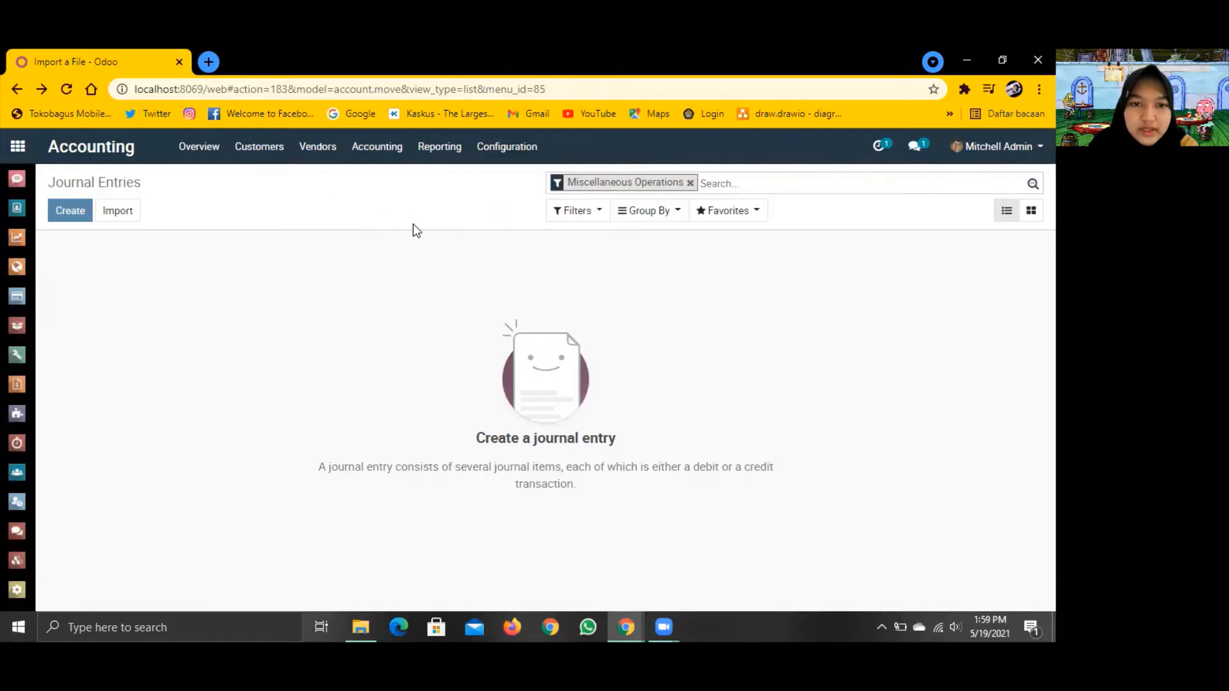
pyautogui.click(536, 155)
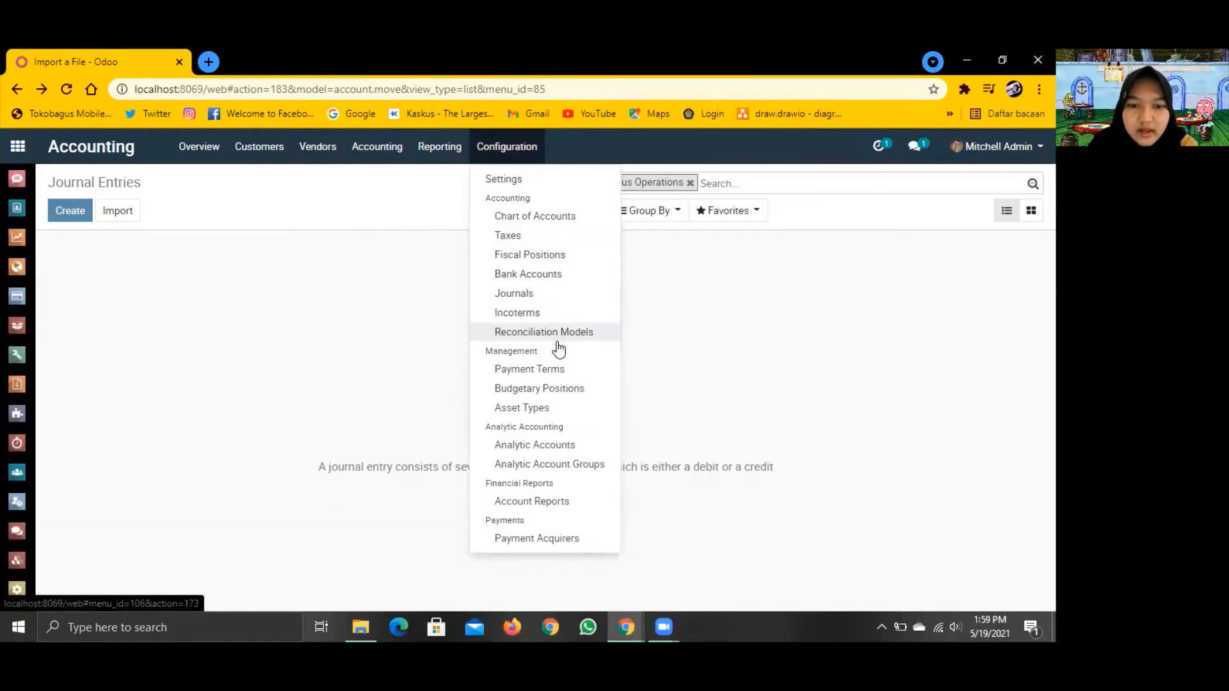
pyautogui.click(549, 276)
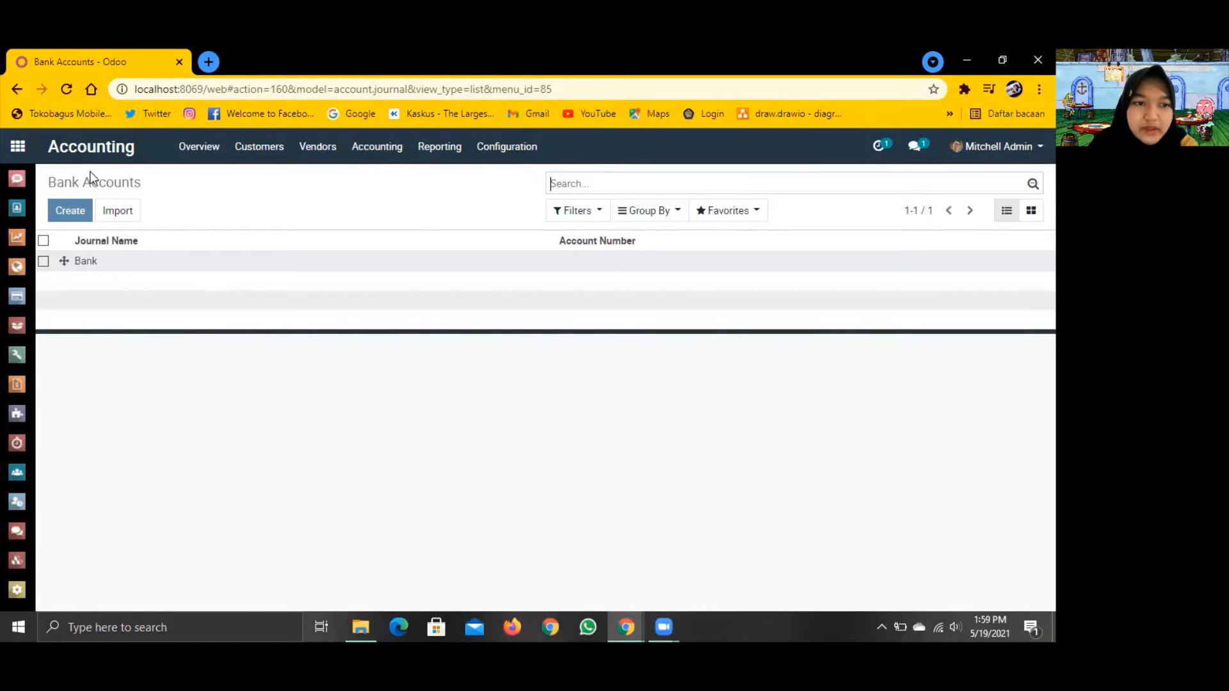
# Load "03 import.bank.account" from the retail12-master folder, then test and import the bank accounts.
pyautogui.click(118, 212)
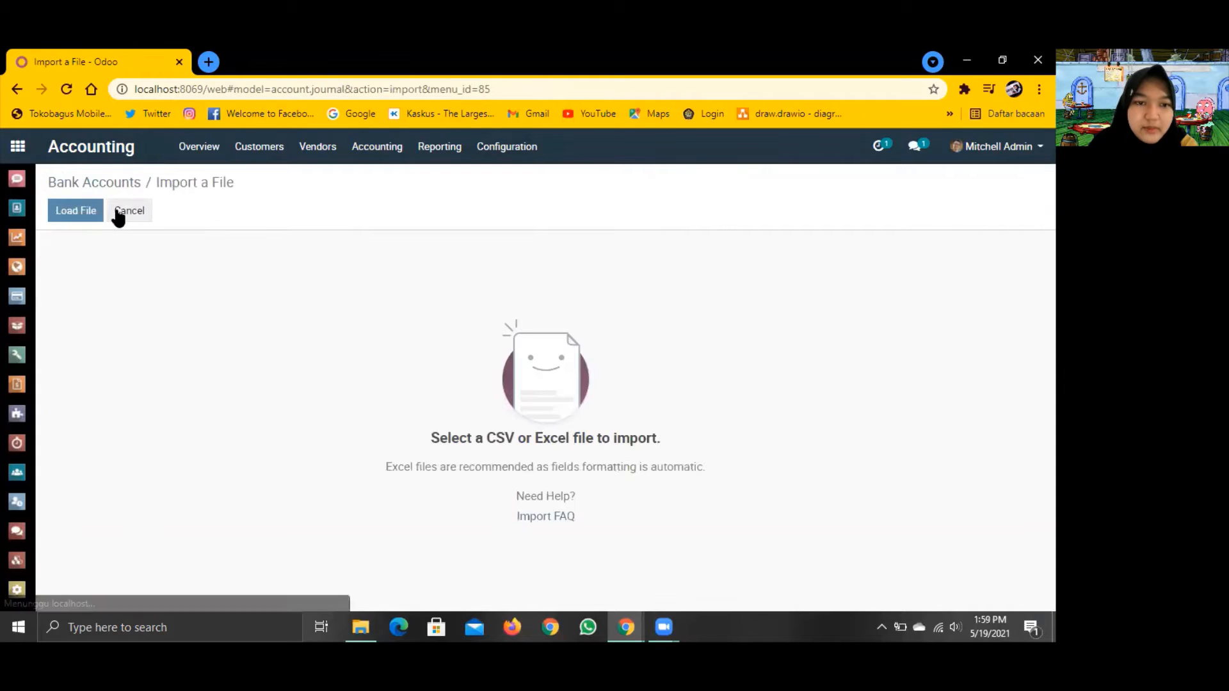
pyautogui.click(75, 215)
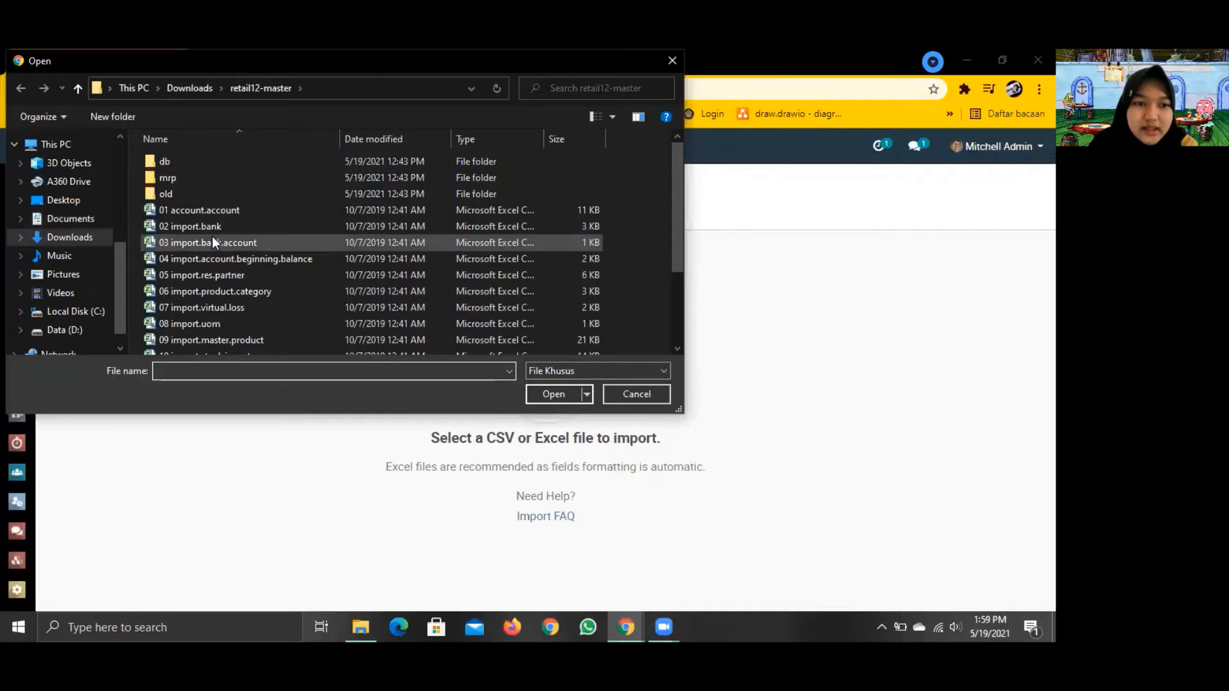
pyautogui.click(297, 242)
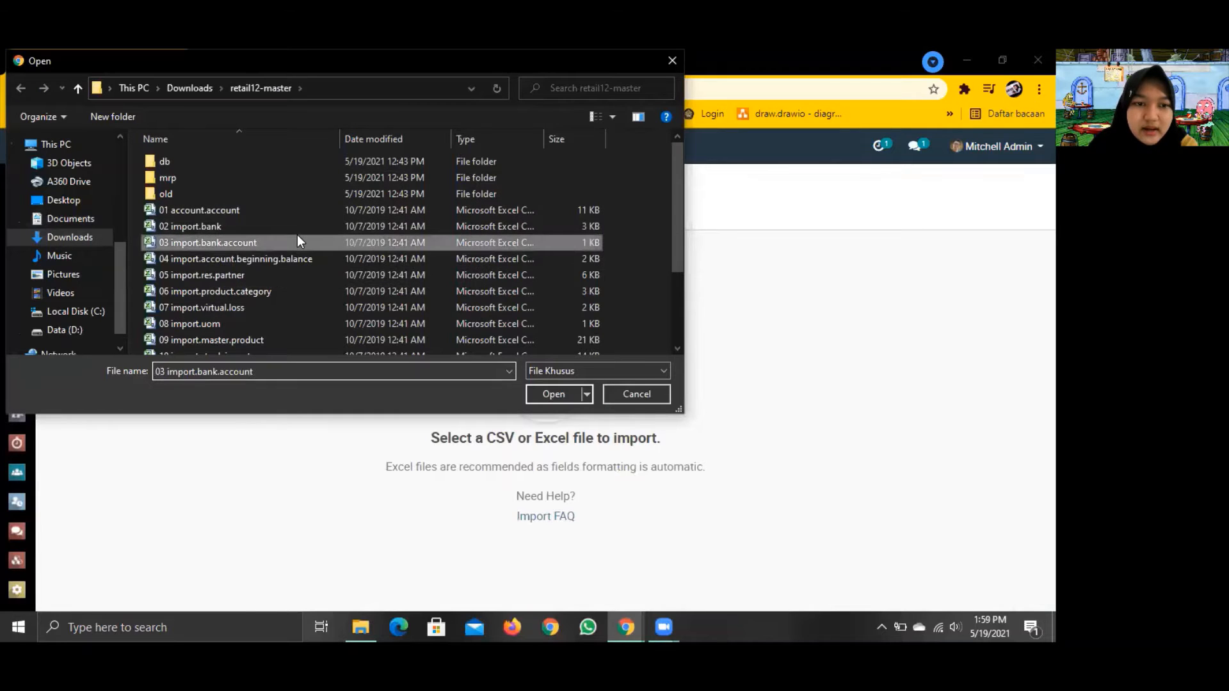
pyautogui.click(534, 397)
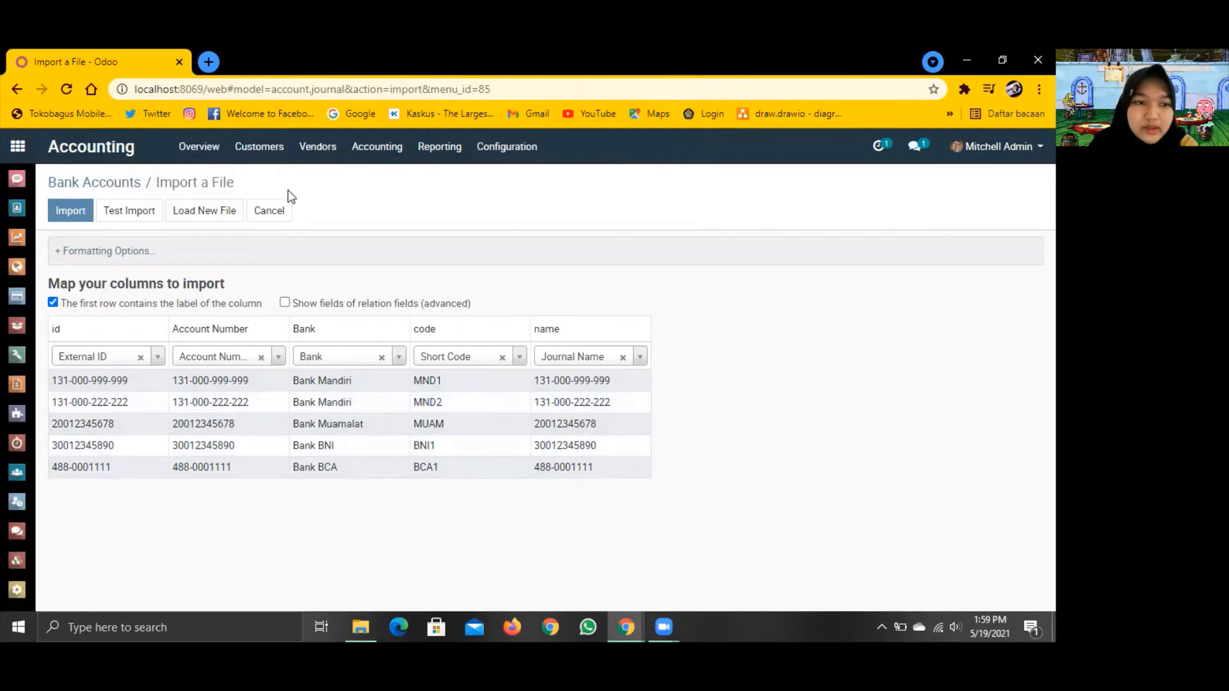
pyautogui.click(129, 217)
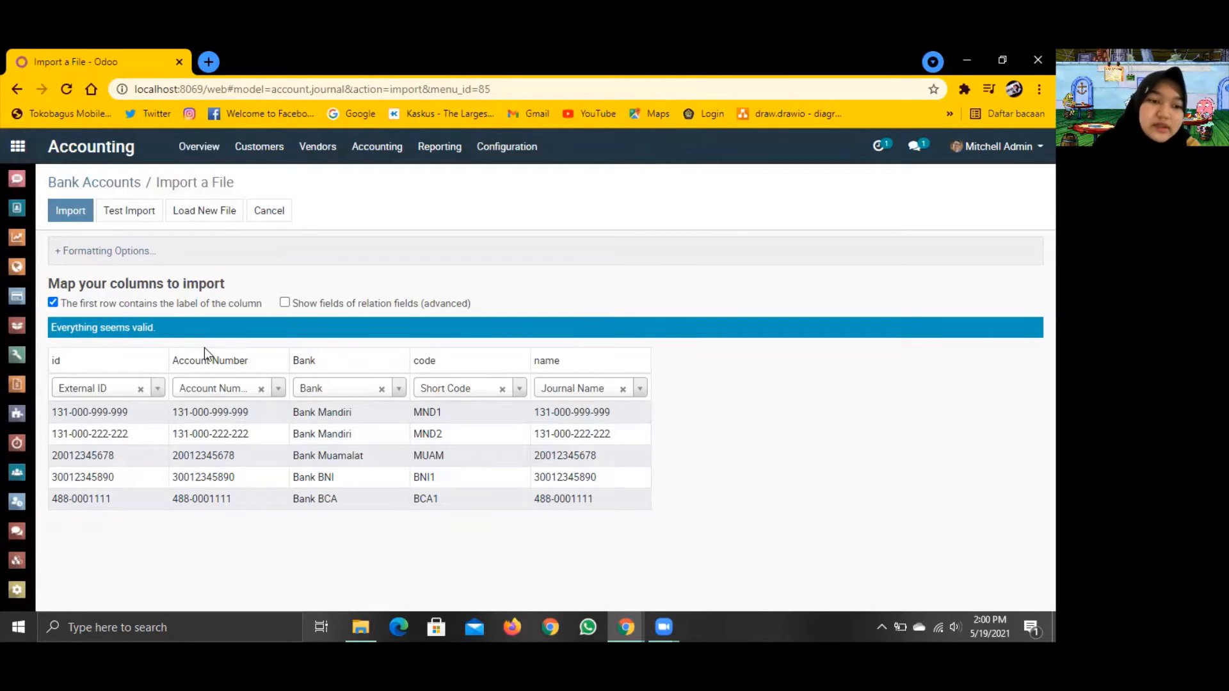
pyautogui.click(73, 212)
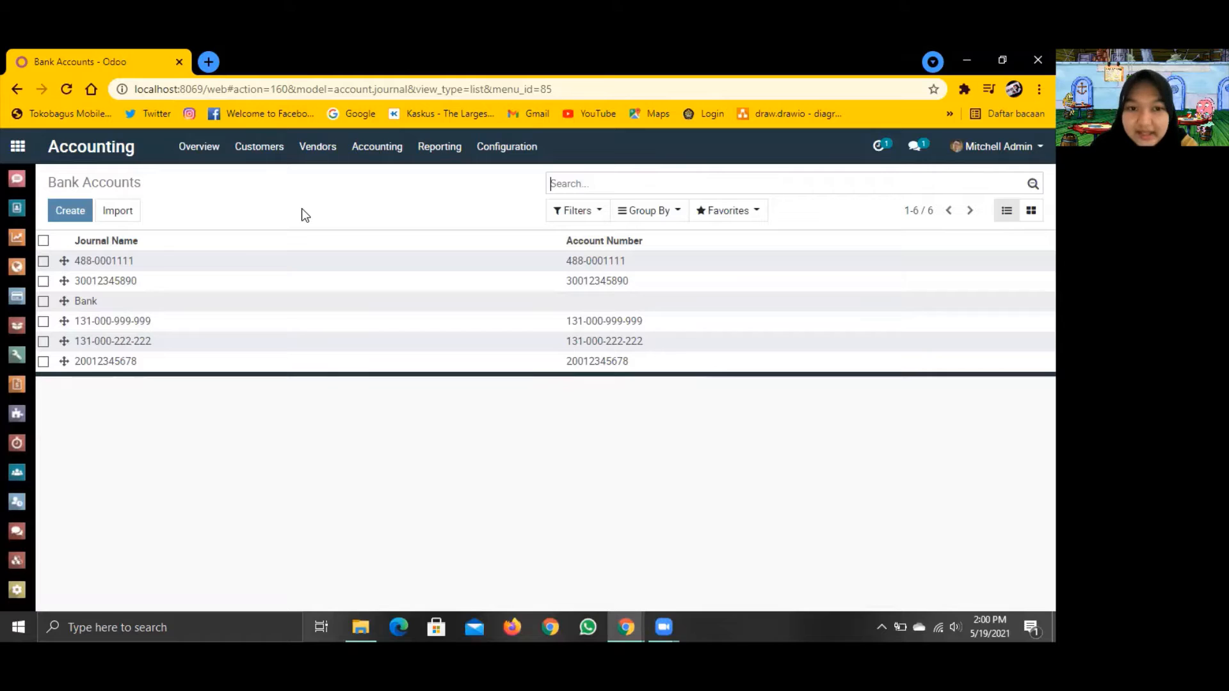
# Start a file import for the journal entries and load "04 import.account.beginning.balance" from the retail12-master folder.
pyautogui.click(388, 147)
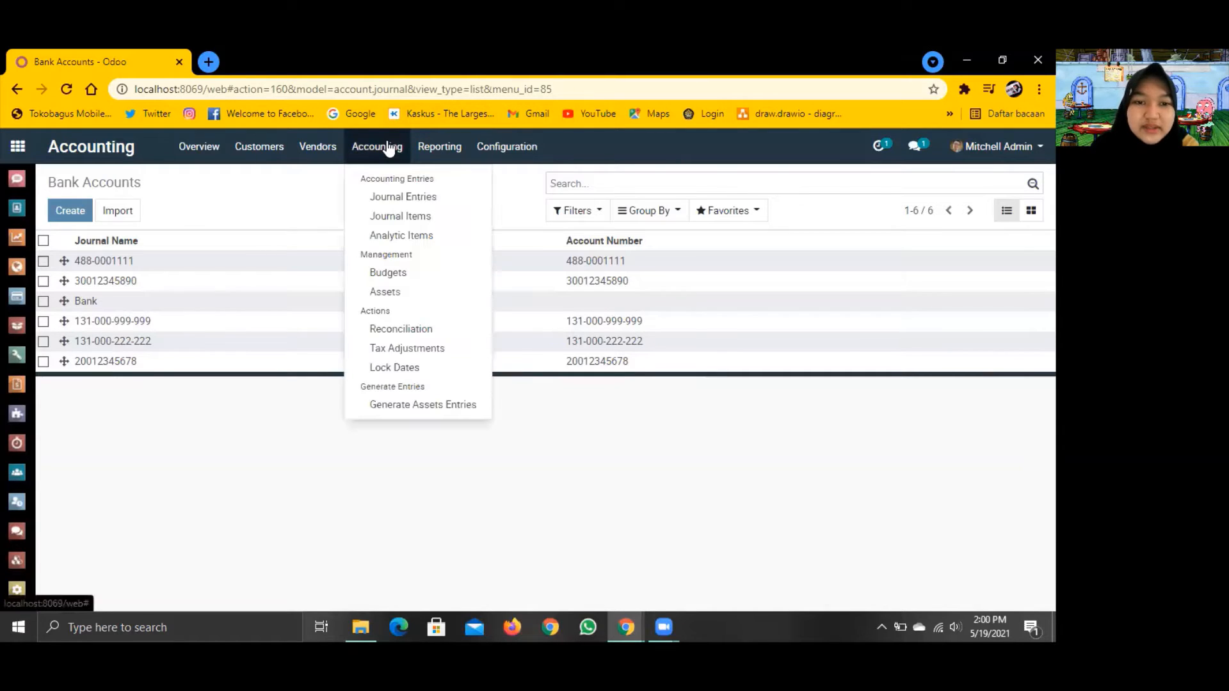
pyautogui.click(456, 199)
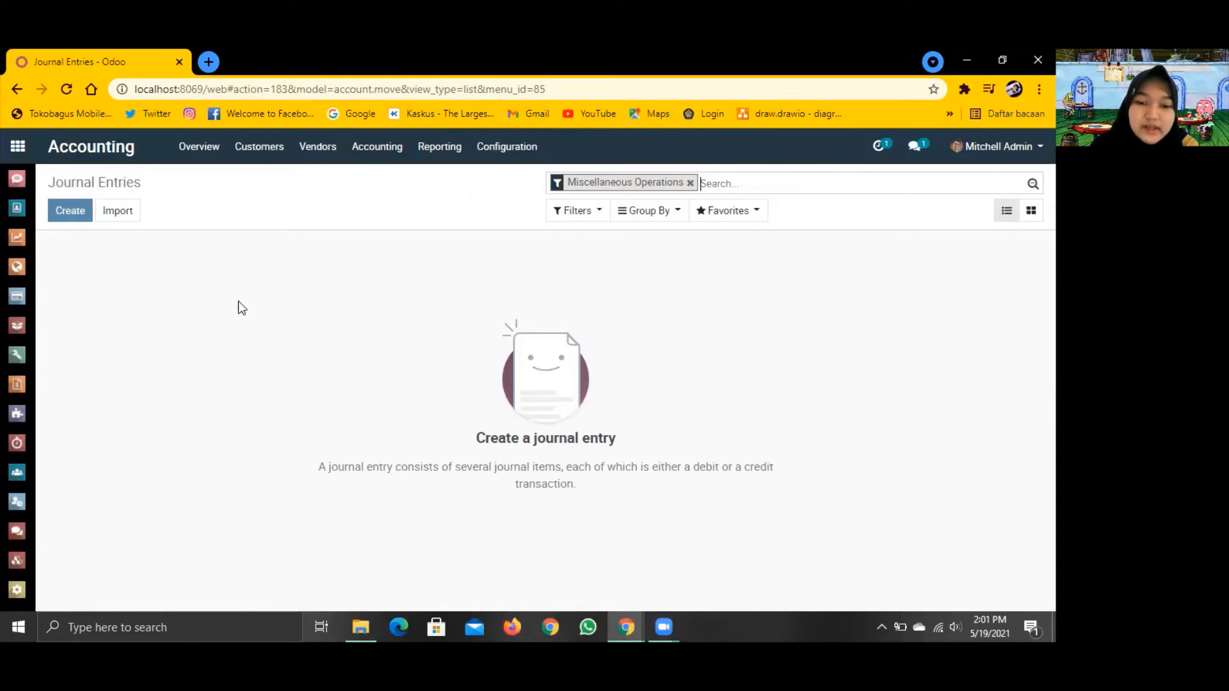
pyautogui.click(131, 210)
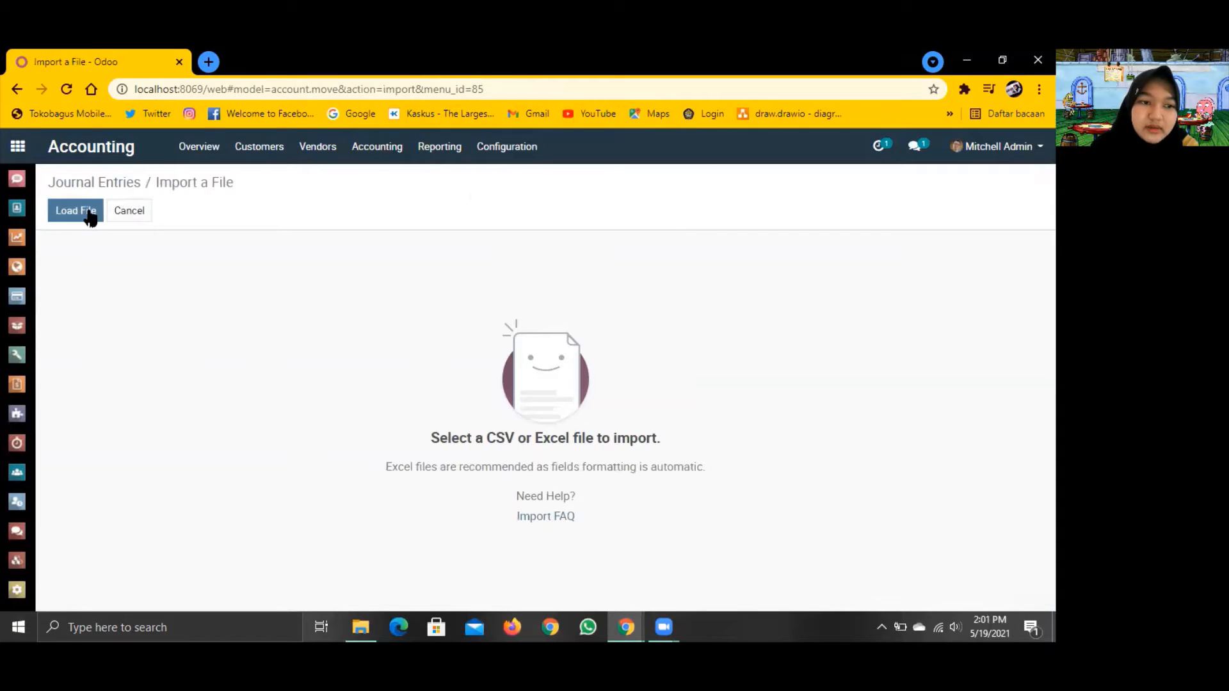
pyautogui.click(88, 212)
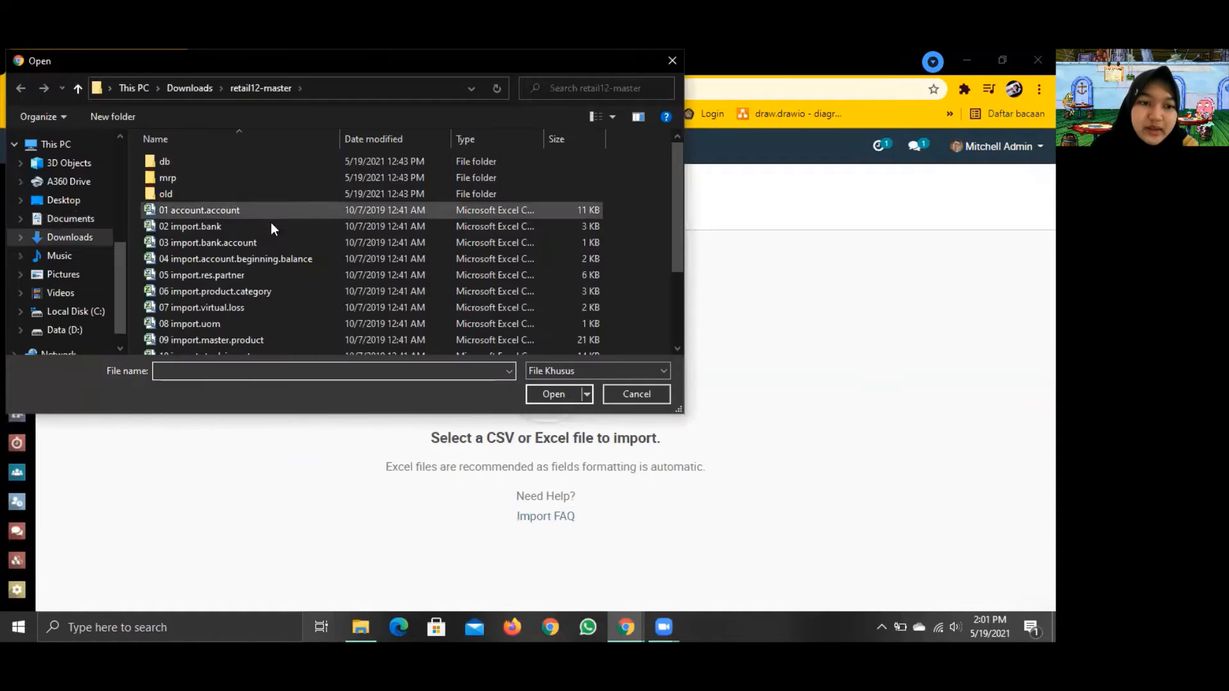
pyautogui.click(326, 259)
pyautogui.click(544, 395)
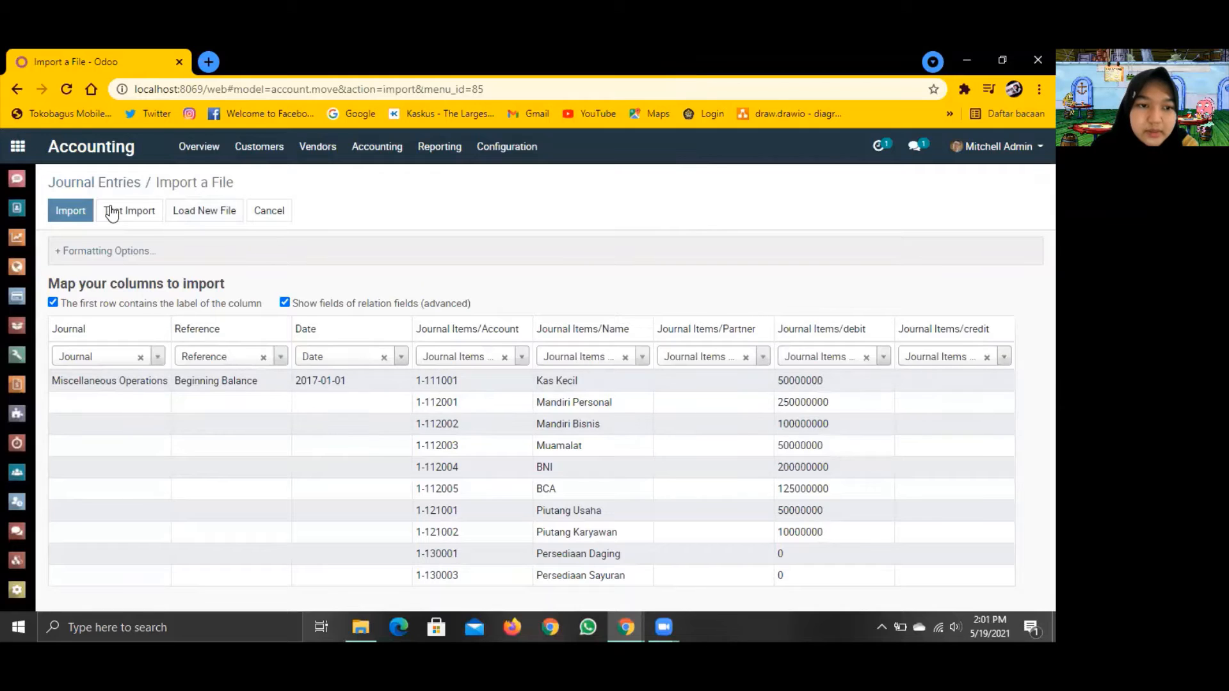
# Test the journal entries import and review all possible account values for the unmatched Journal Items code.
pyautogui.click(149, 218)
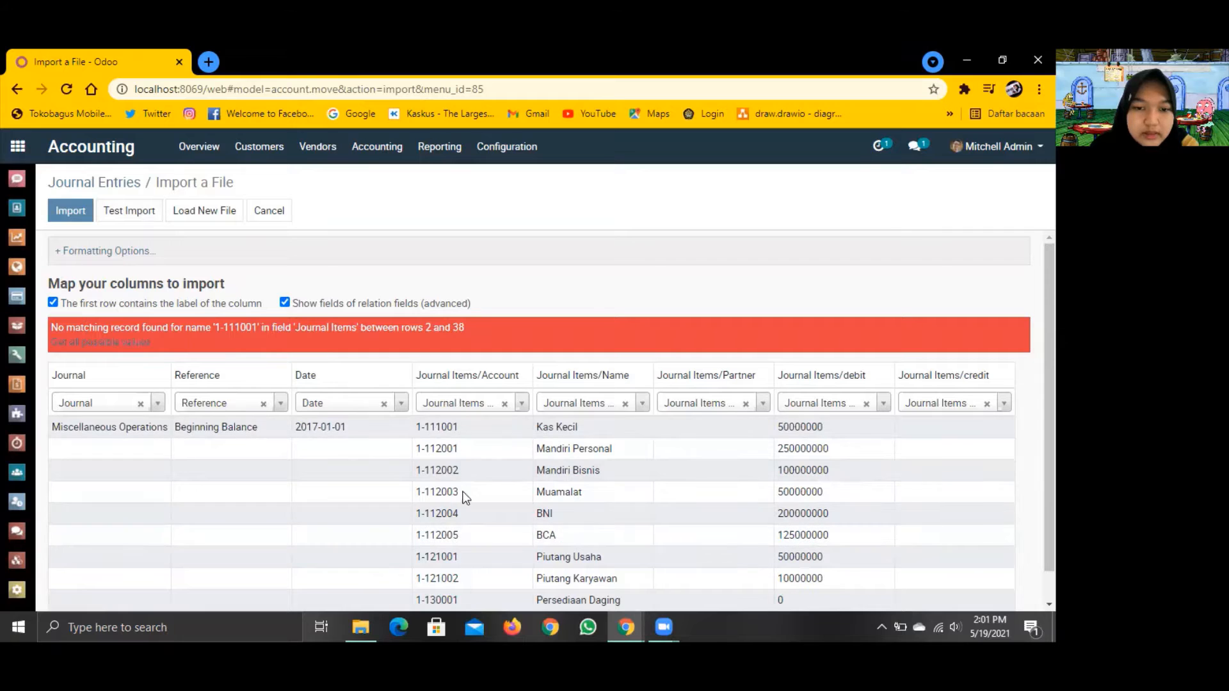
pyautogui.scroll(-1, 465, 582)
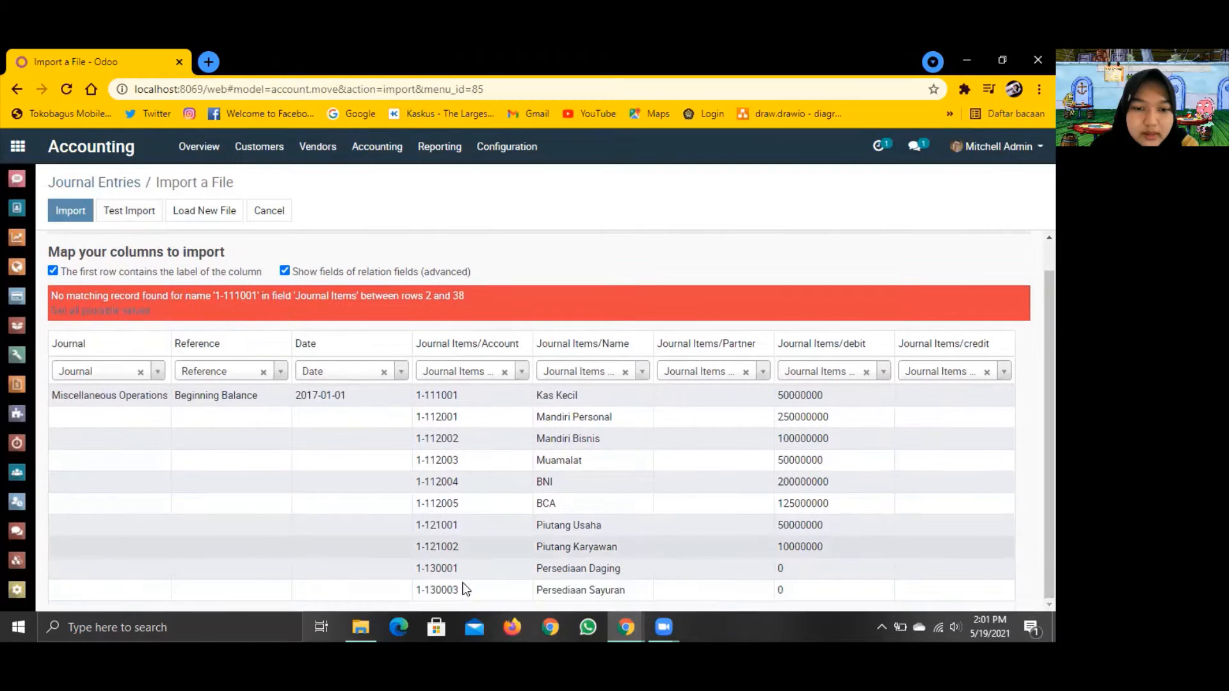
pyautogui.scroll(1, 456, 481)
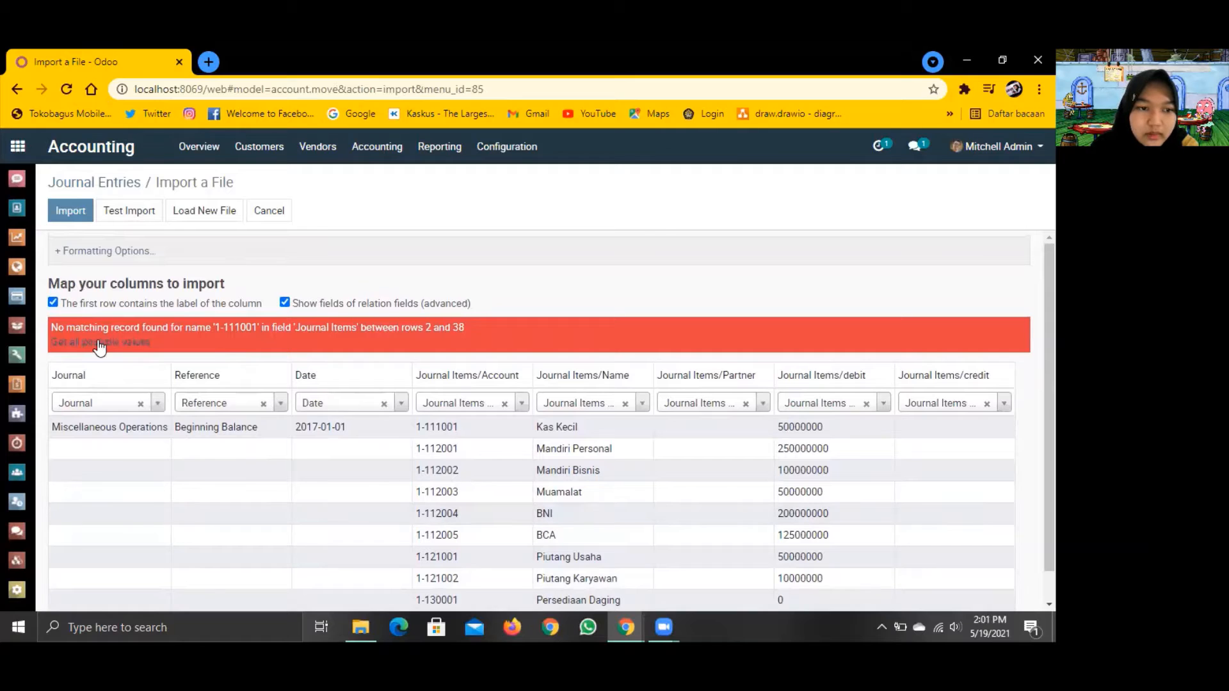
pyautogui.click(142, 345)
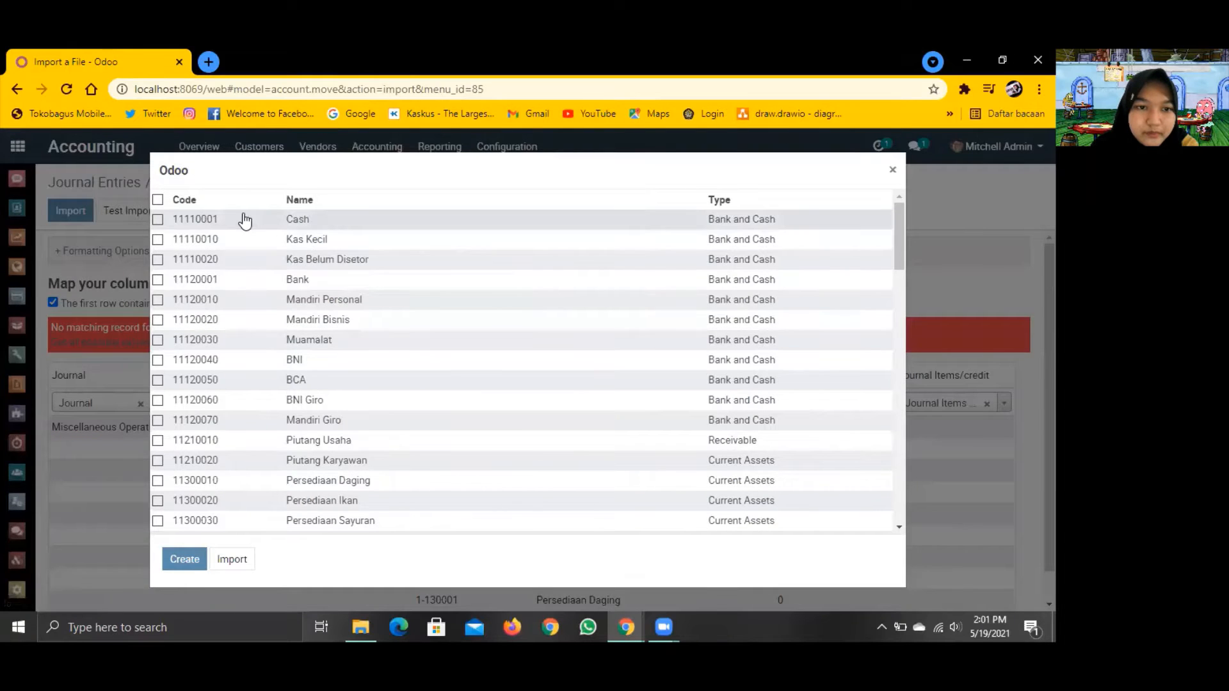
pyautogui.scroll(-15, 177, 274)
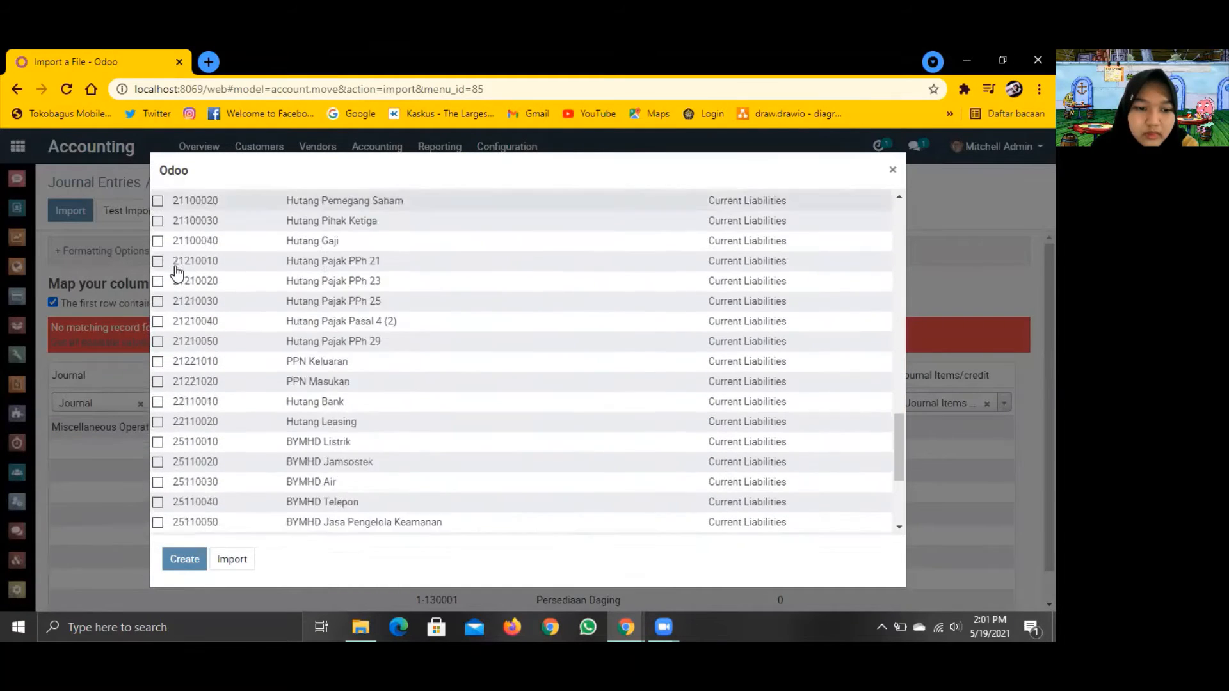
pyautogui.scroll(15, 177, 274)
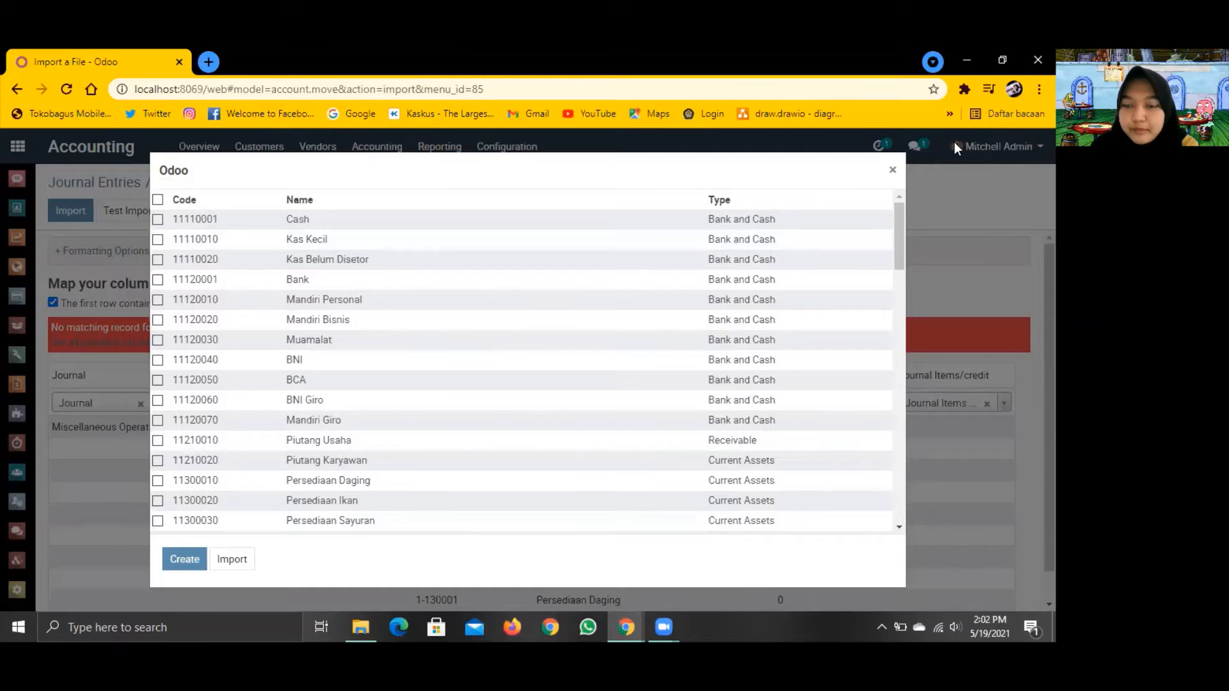
pyautogui.click(888, 170)
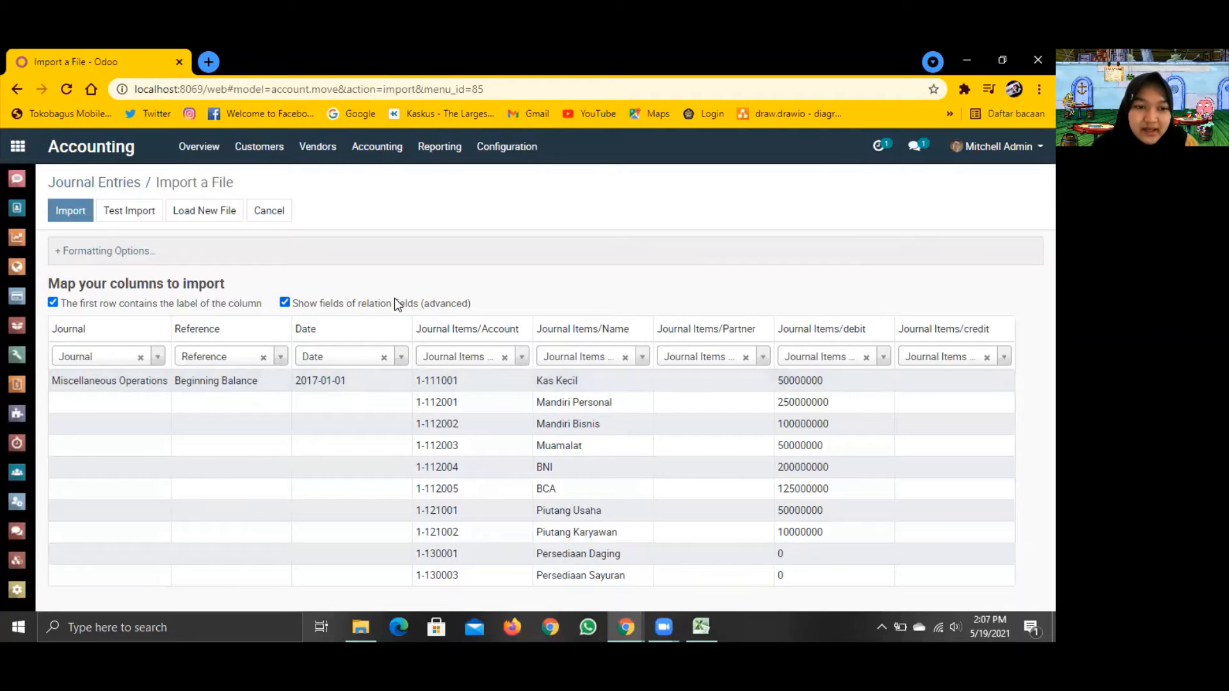
# Repeat the journal entries import test and check the Kas Kecil account code in the Journal Items/Account column.
pyautogui.click(139, 214)
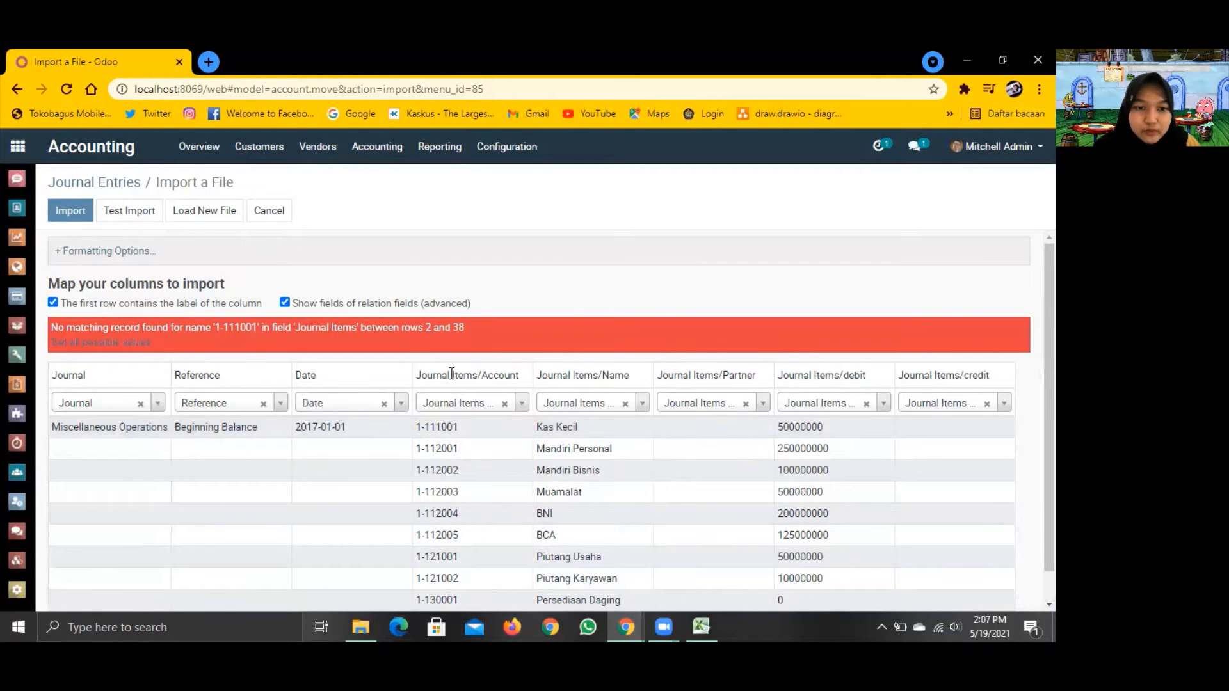
pyautogui.scroll(-1, 453, 372)
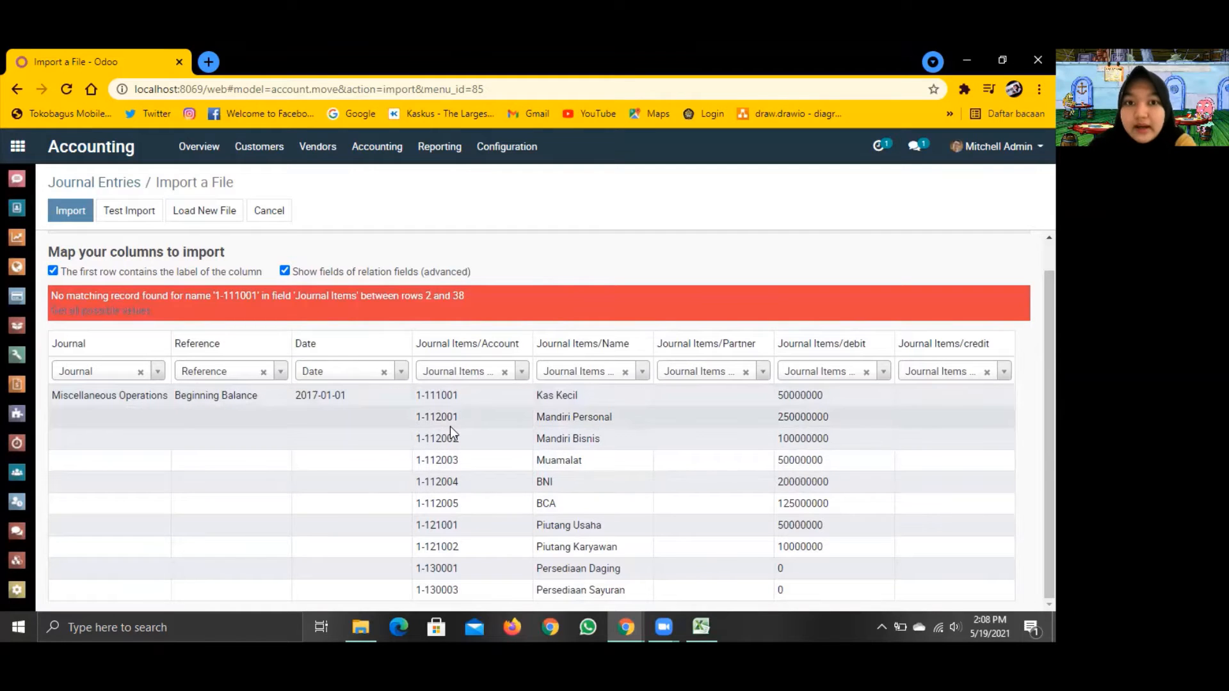
pyautogui.tripleClick(426, 397)
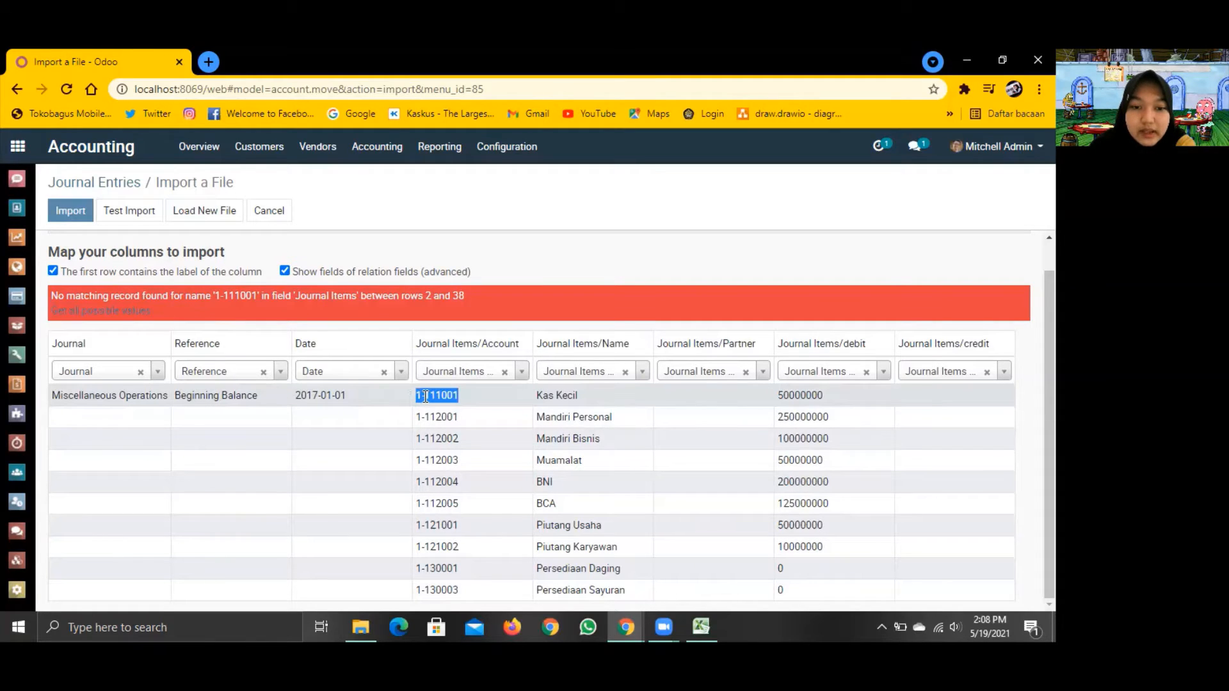
pyautogui.click(426, 397)
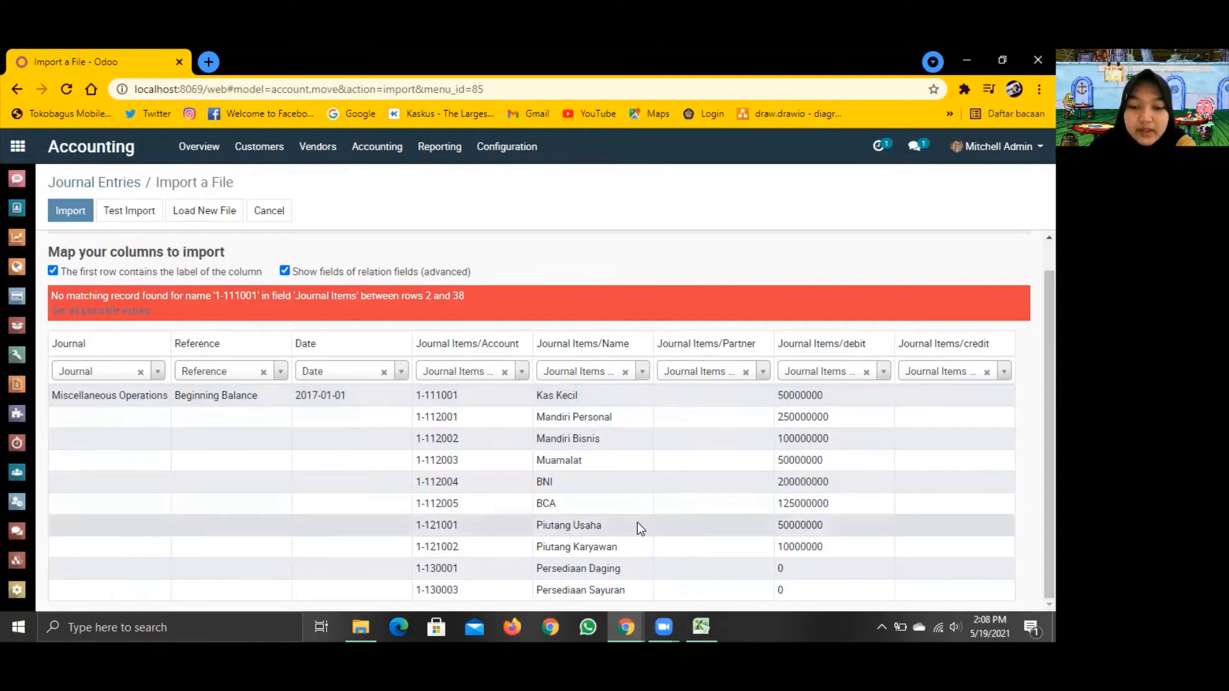
# Switch to the beginning balance file in Excel and review the account codes in column D down to the last row.
pyautogui.click(702, 626)
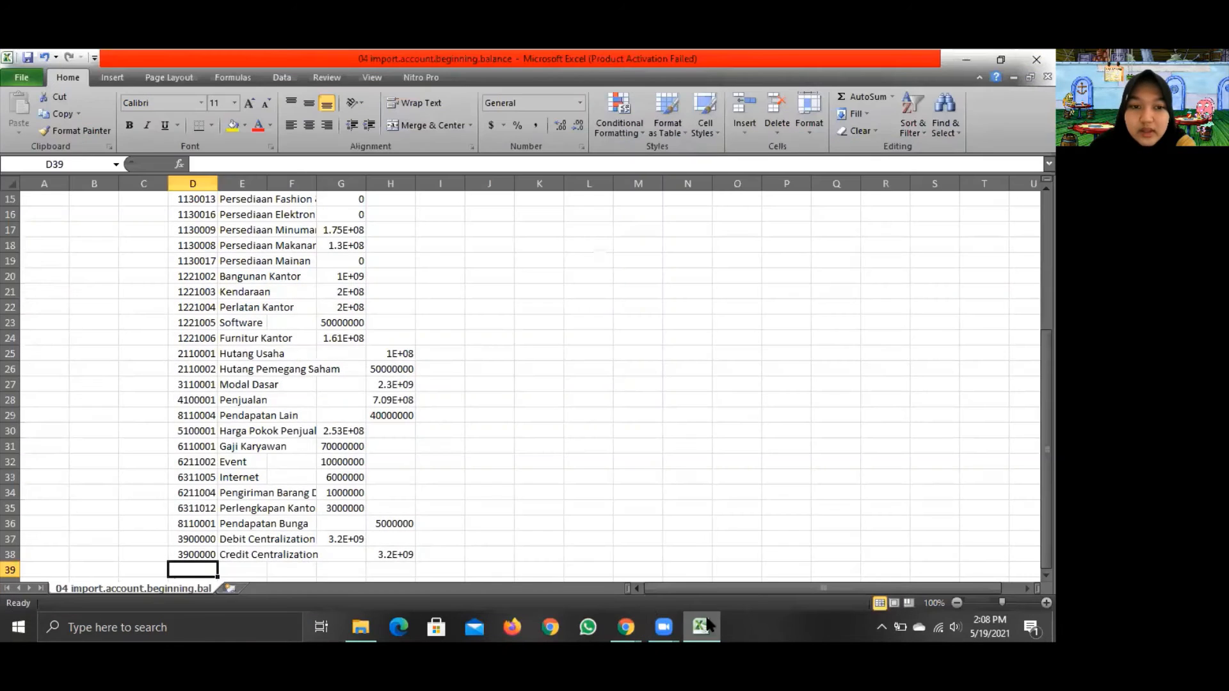
pyautogui.scroll(3, 291, 403)
pyautogui.scroll(2, 294, 408)
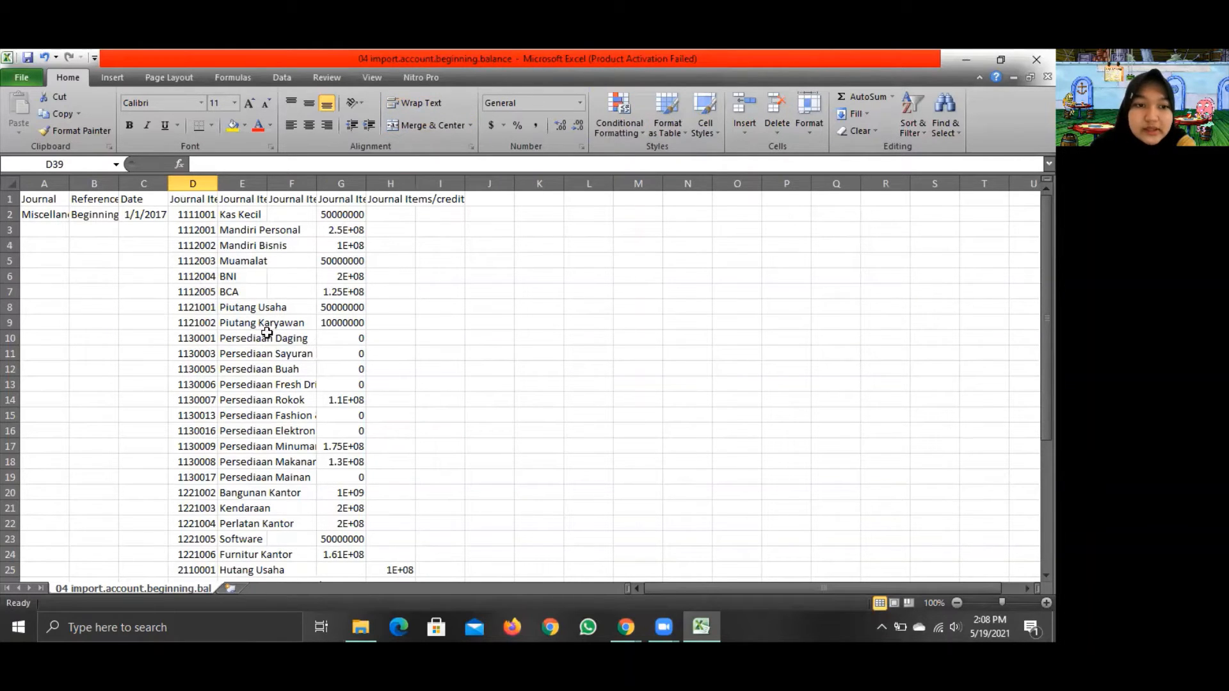
pyautogui.click(195, 226)
pyautogui.moveTo(192, 260); pyautogui.dragTo(193, 387)
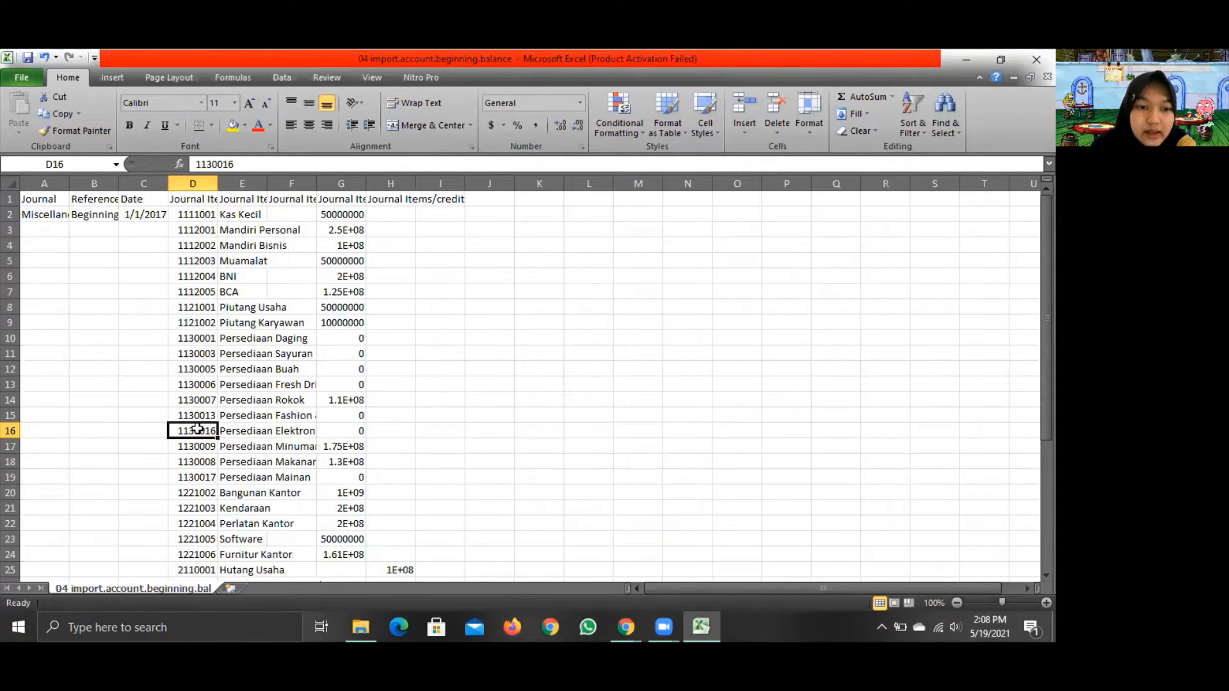
pyautogui.scroll(-7, 197, 428)
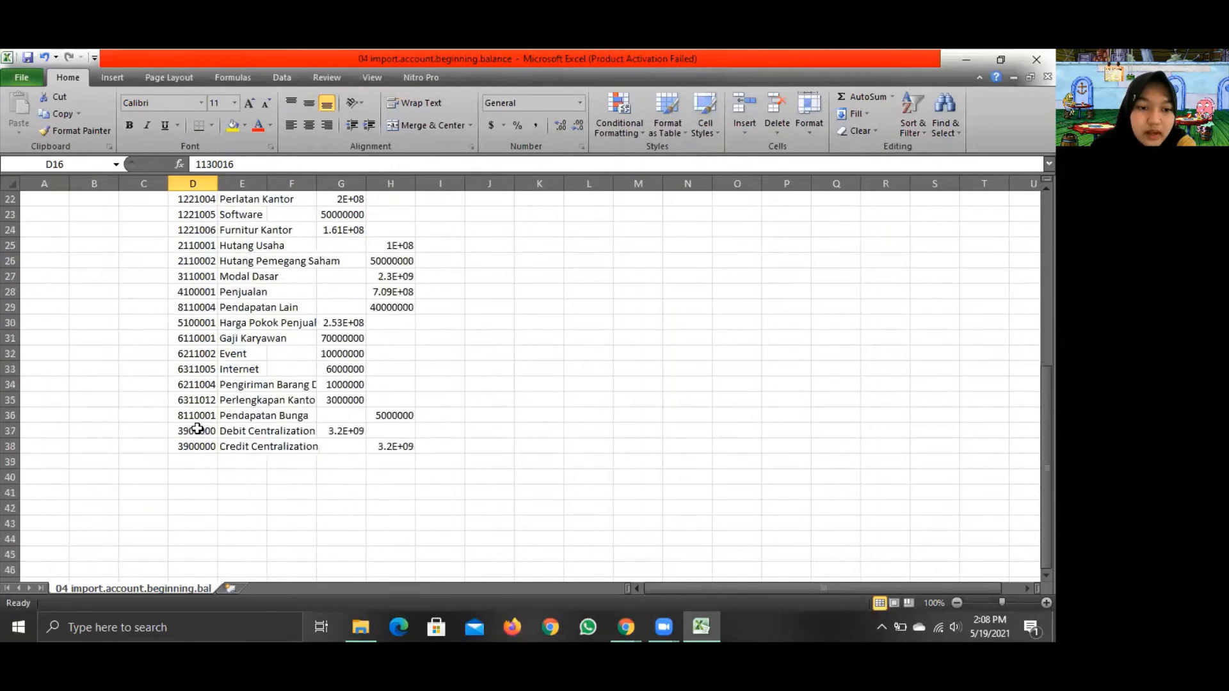
# Switch from Excel back to the Odoo journal entries import and load "04 import.account.beginning.balance.1" as the new file.
pyautogui.scroll(7, 197, 428)
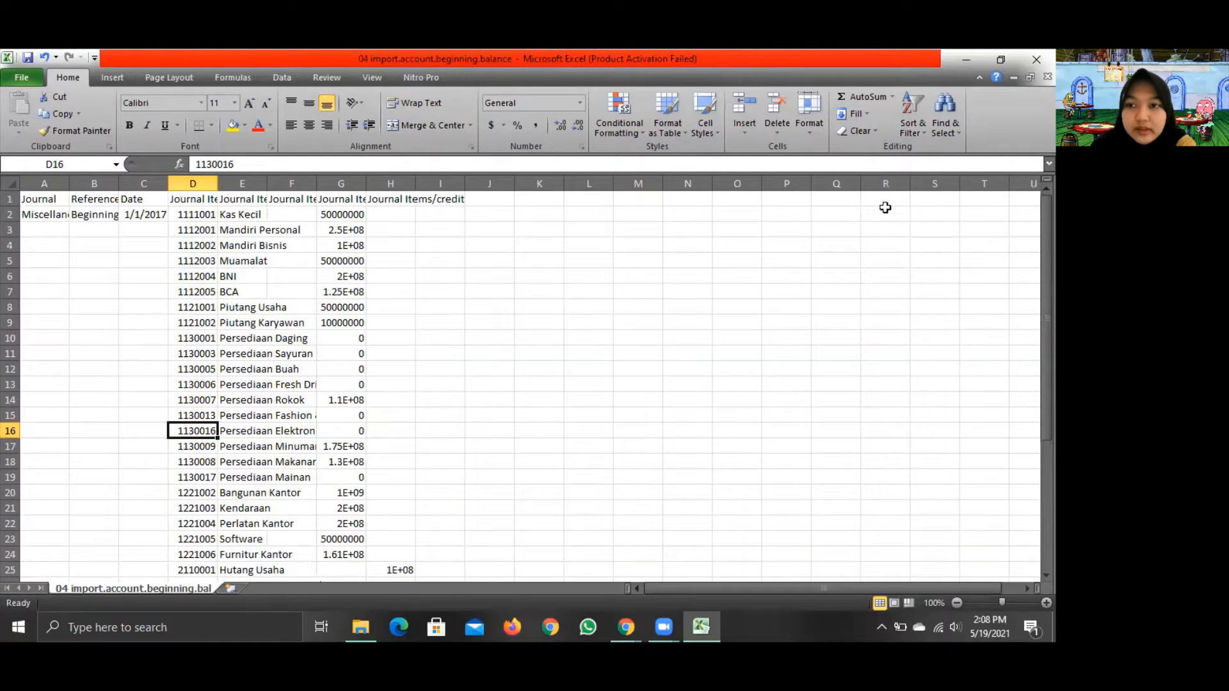
pyautogui.click(963, 66)
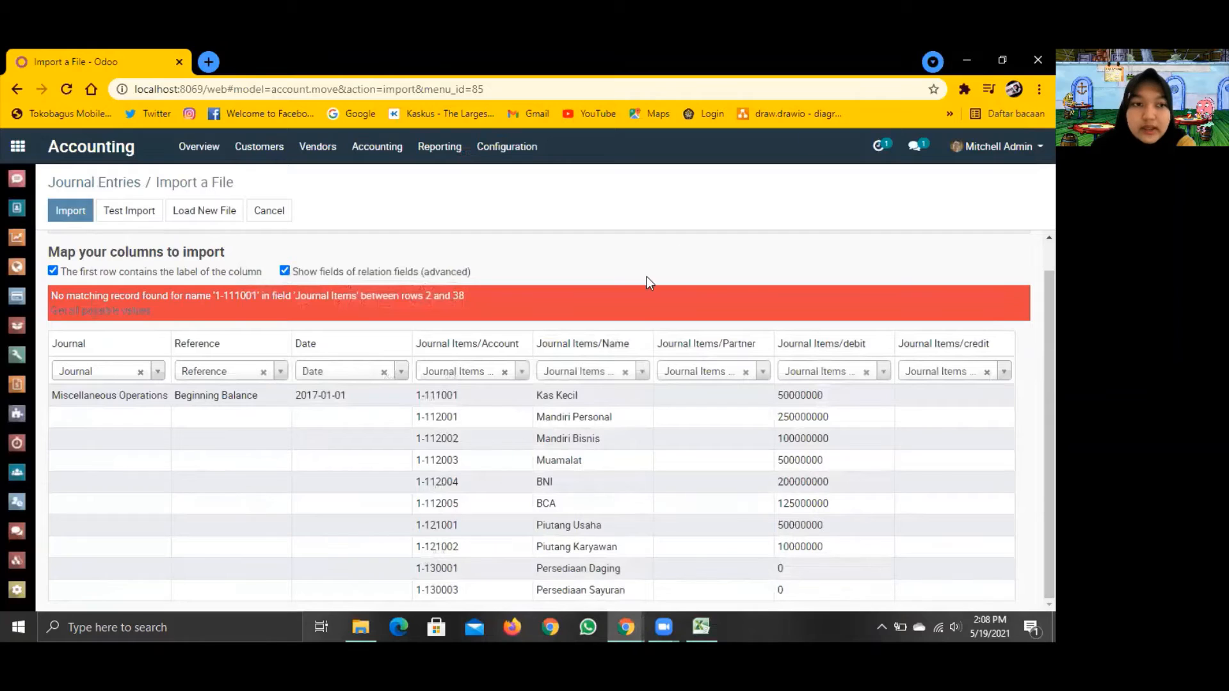
pyautogui.click(217, 216)
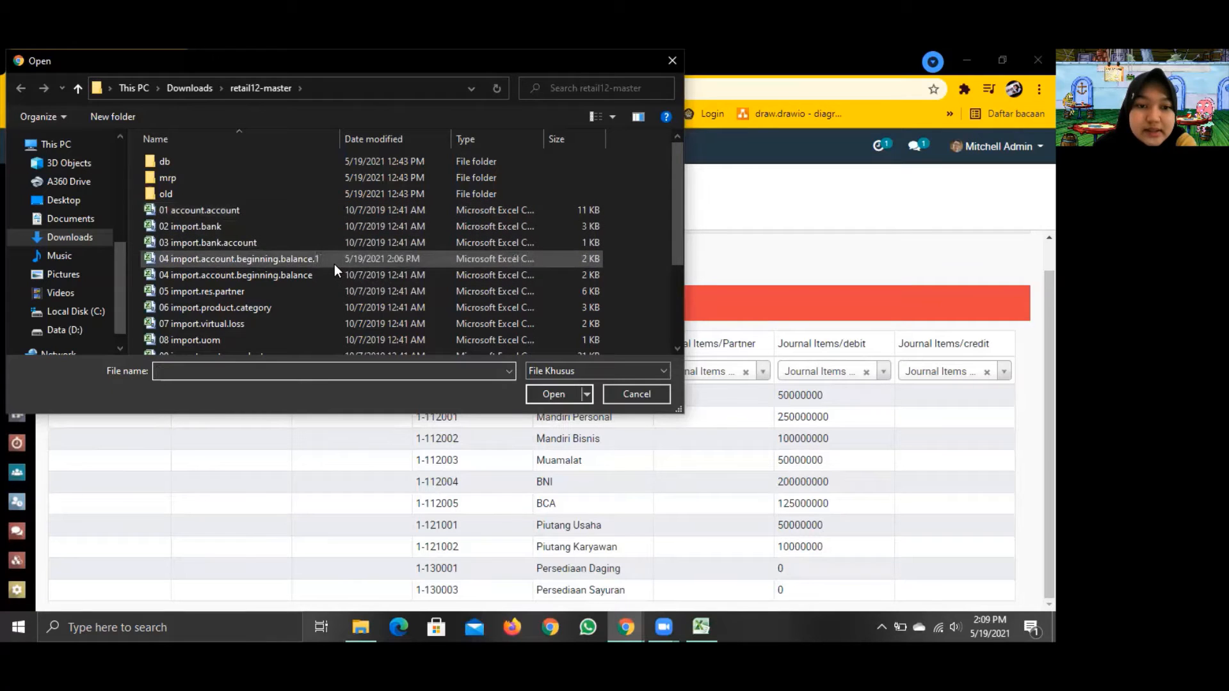
pyautogui.click(334, 264)
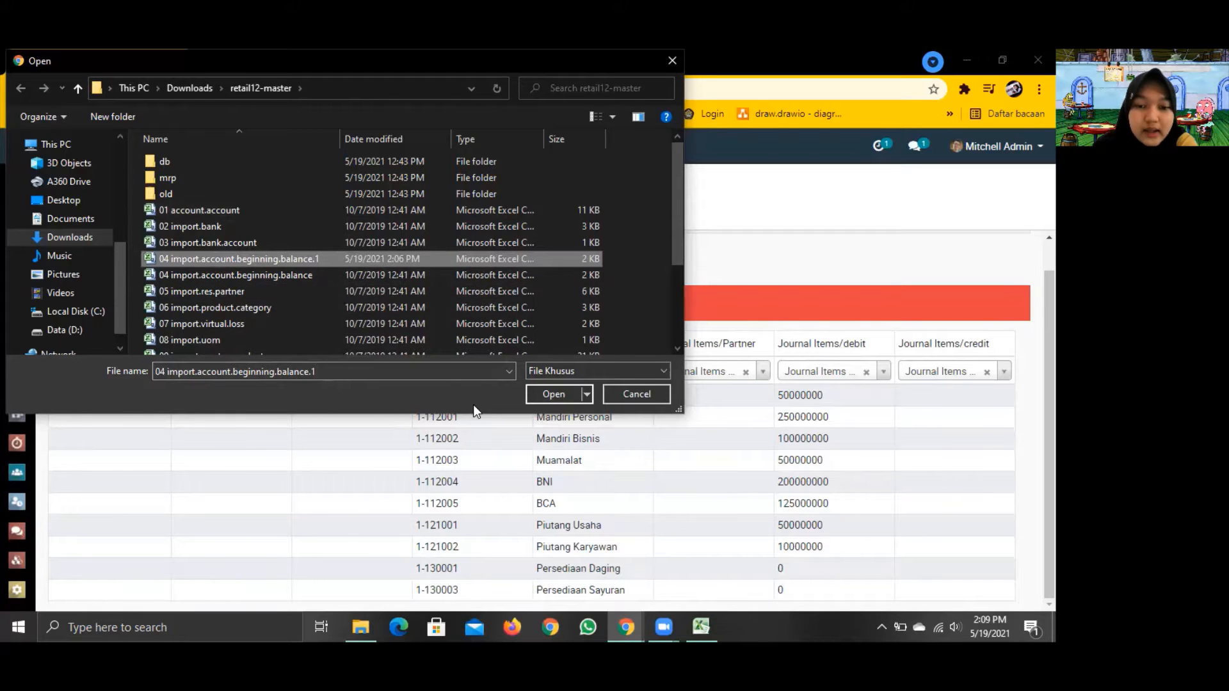
pyautogui.click(545, 395)
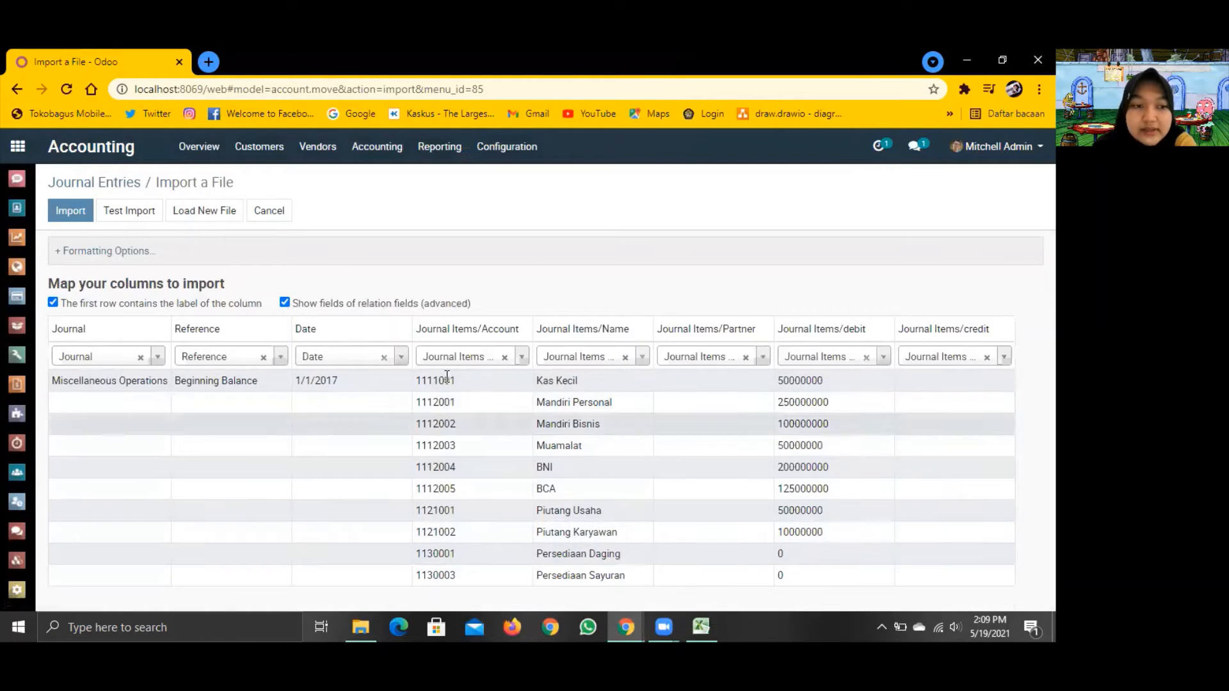
# Test the beginning-balance file and import it into the journal entries.
pyautogui.click(130, 213)
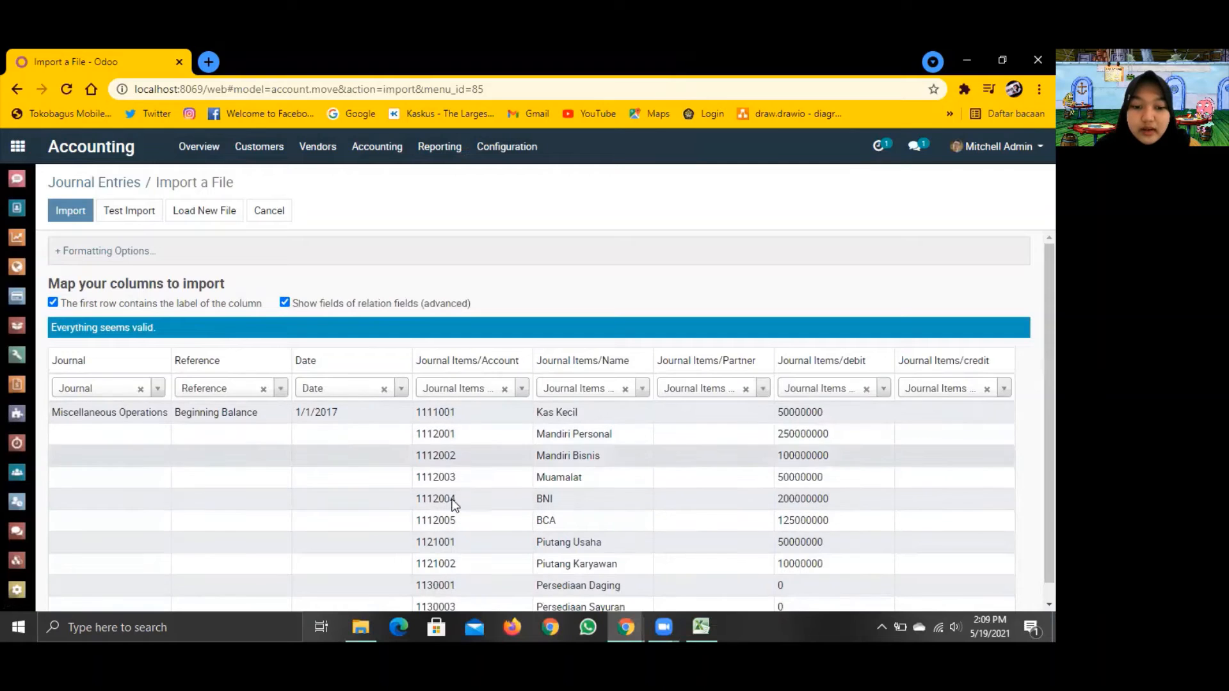
pyautogui.scroll(-1, 463, 573)
pyautogui.scroll(1, 464, 575)
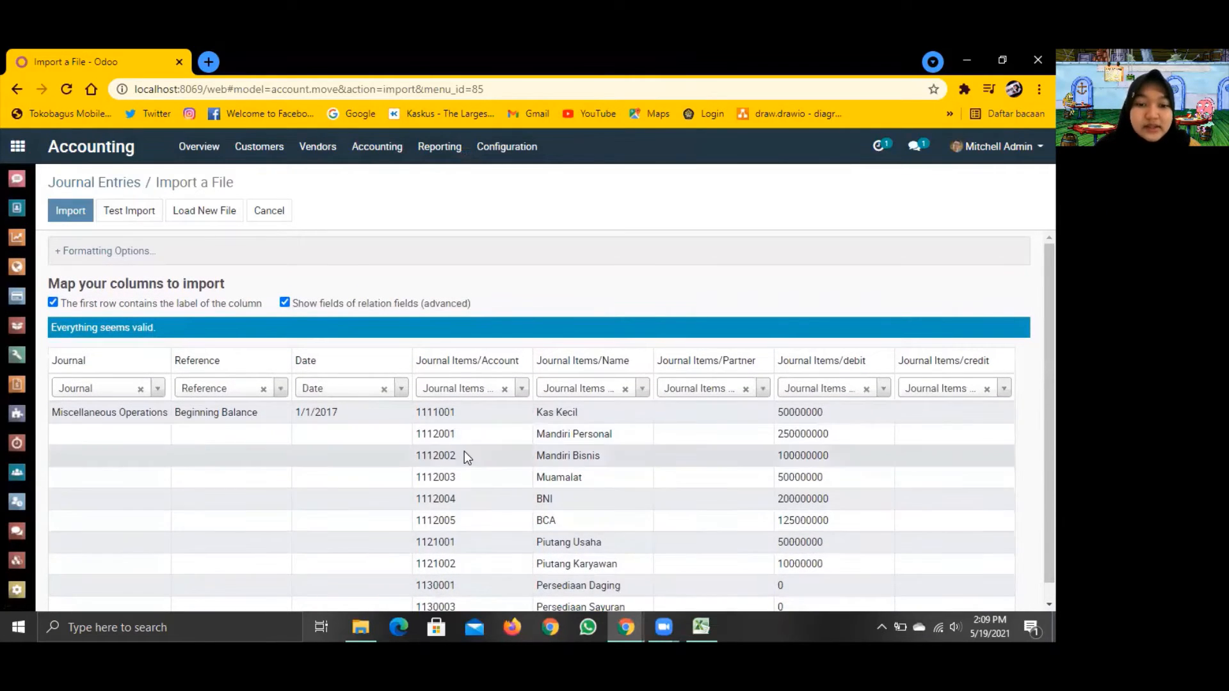
pyautogui.click(84, 216)
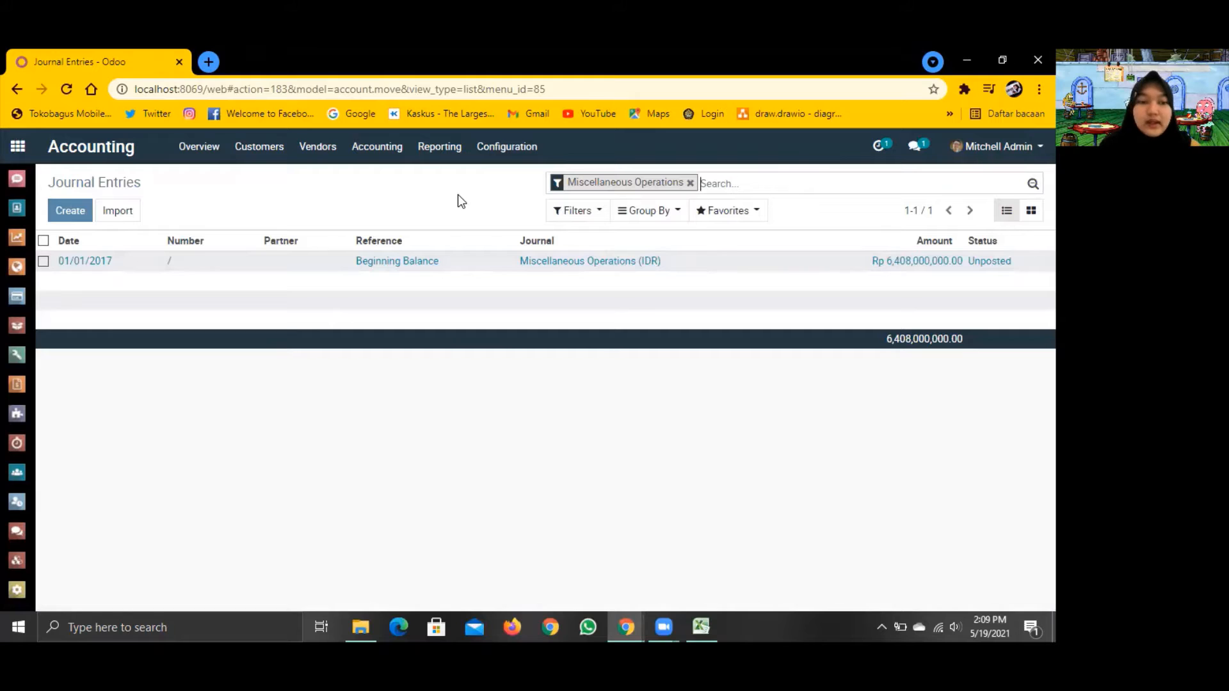
# Open Contacts, start a file import and load "05 import.res.partner" from the retail12-master folder.
pyautogui.click(13, 215)
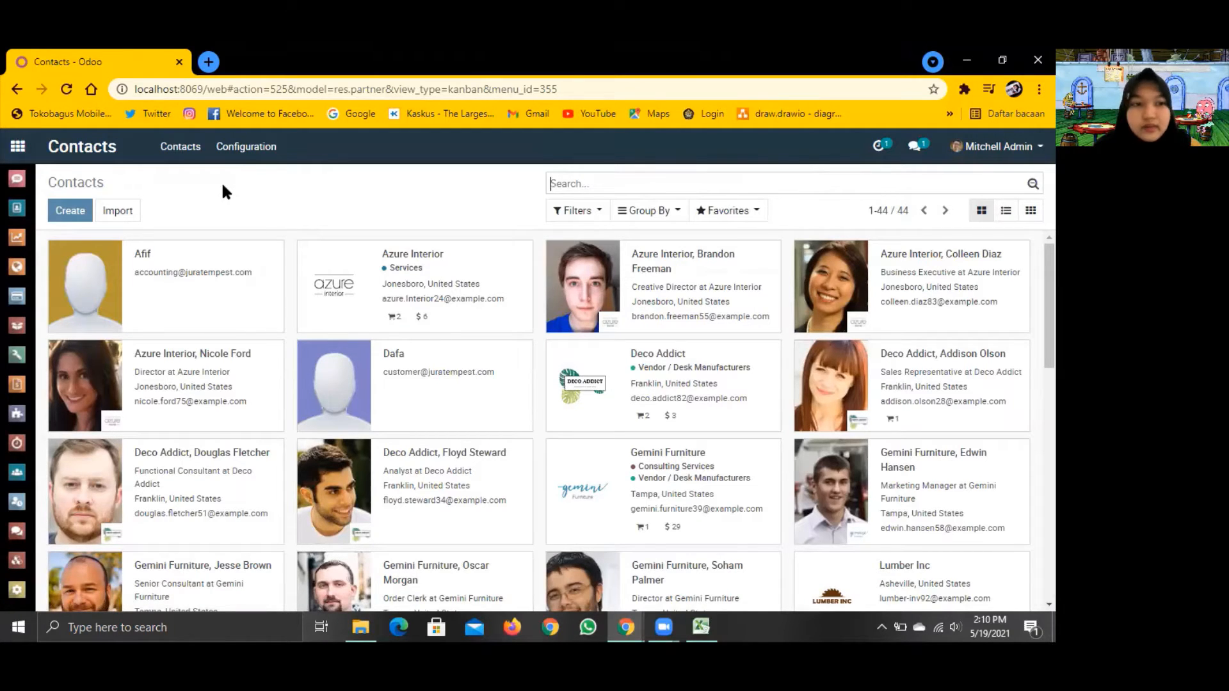
pyautogui.click(124, 214)
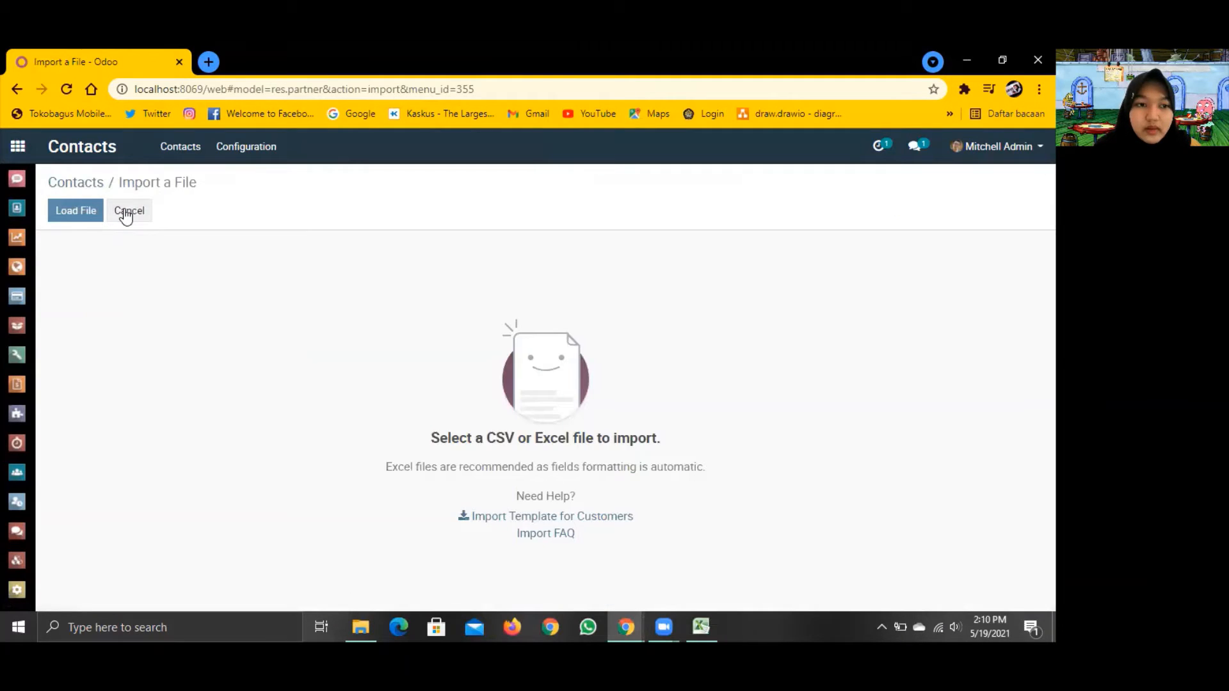
pyautogui.click(84, 214)
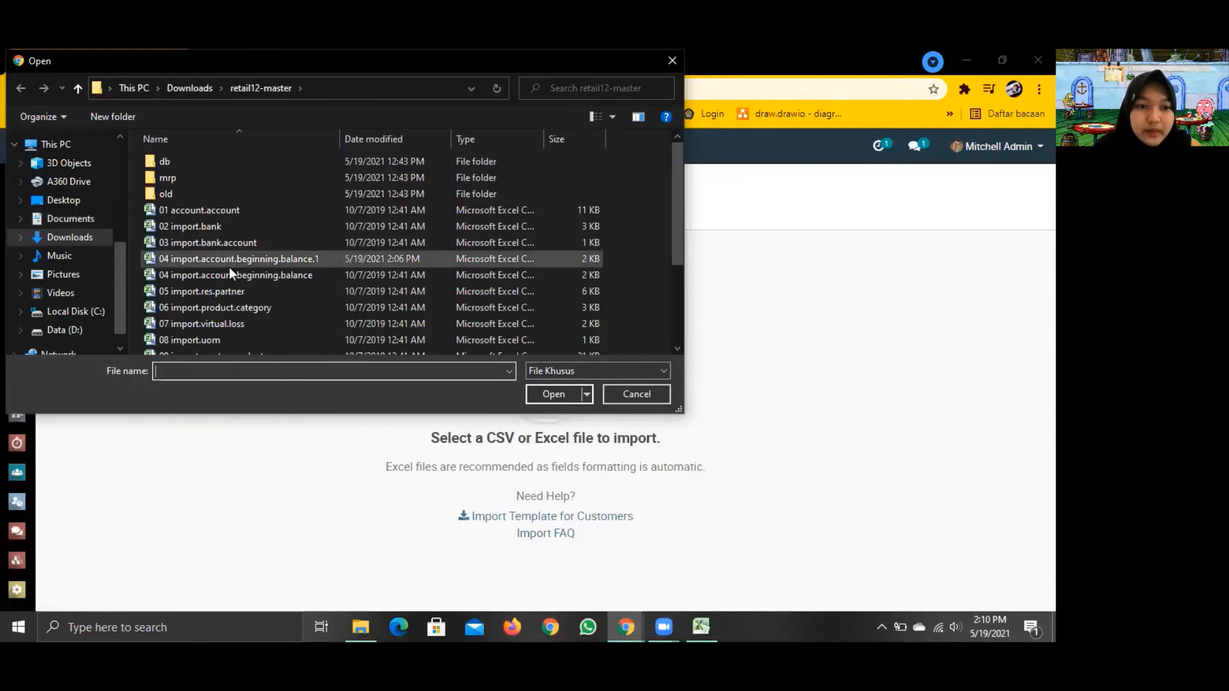
pyautogui.click(312, 300)
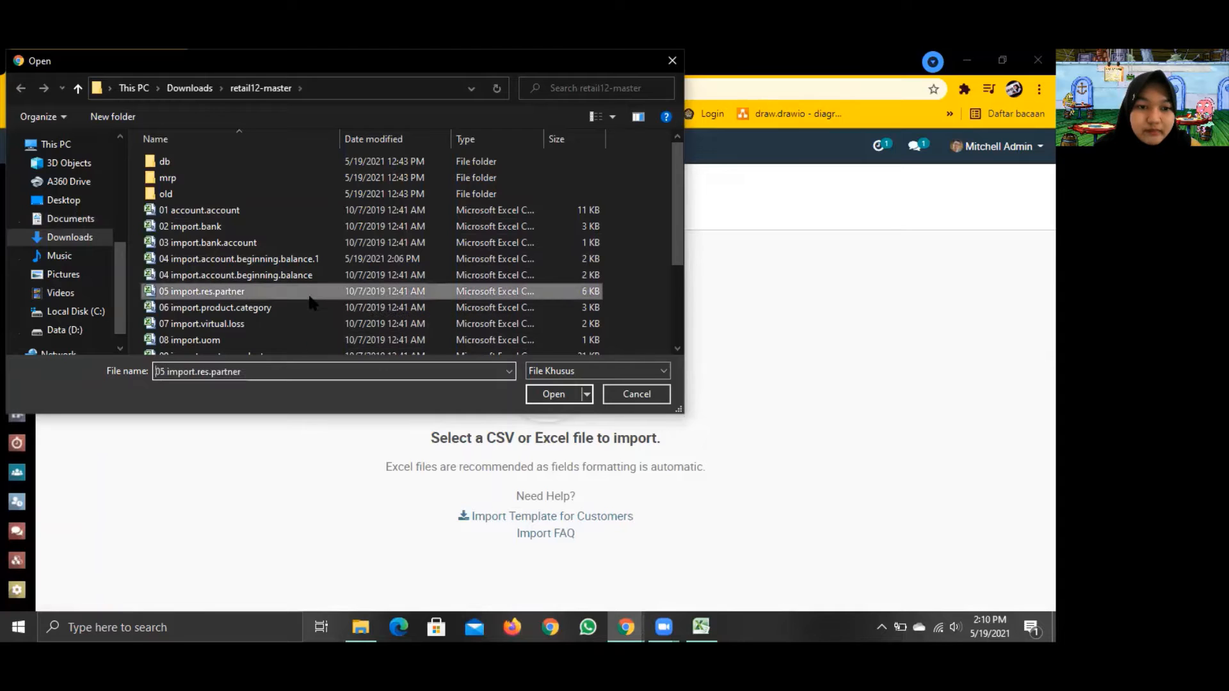
pyautogui.click(543, 397)
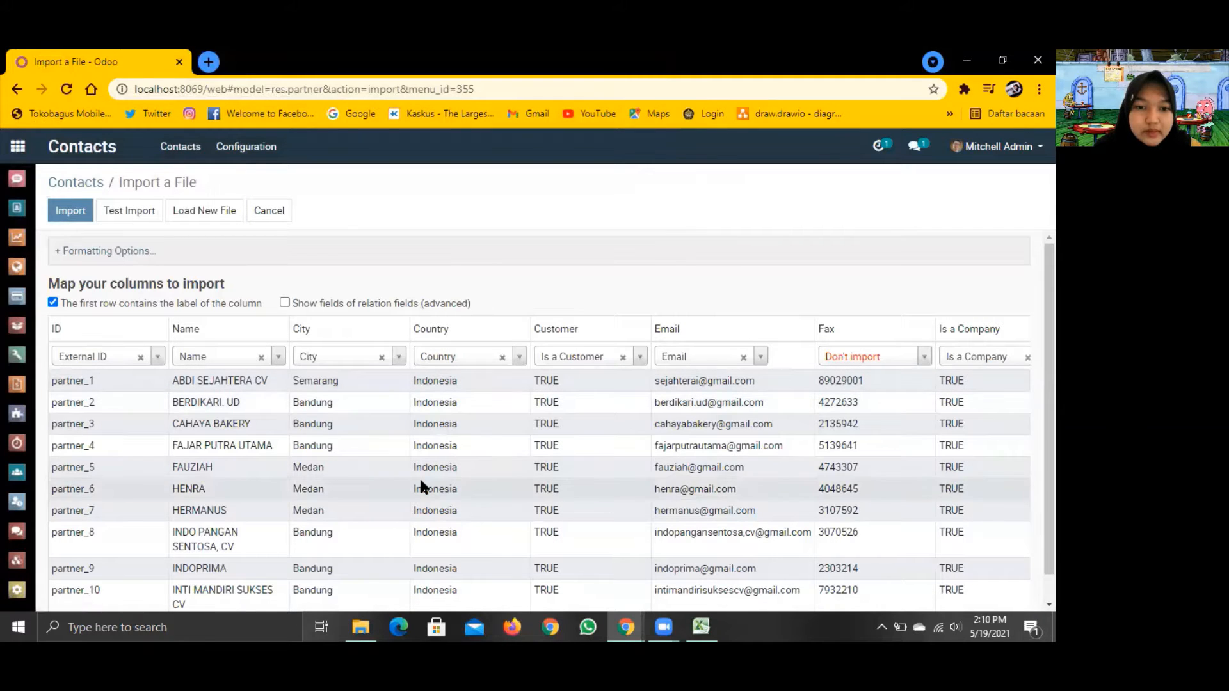
# Test the contacts import and review the reported errors against the previewed partner rows.
pyautogui.scroll(-1, 420, 481)
pyautogui.scroll(1, 421, 481)
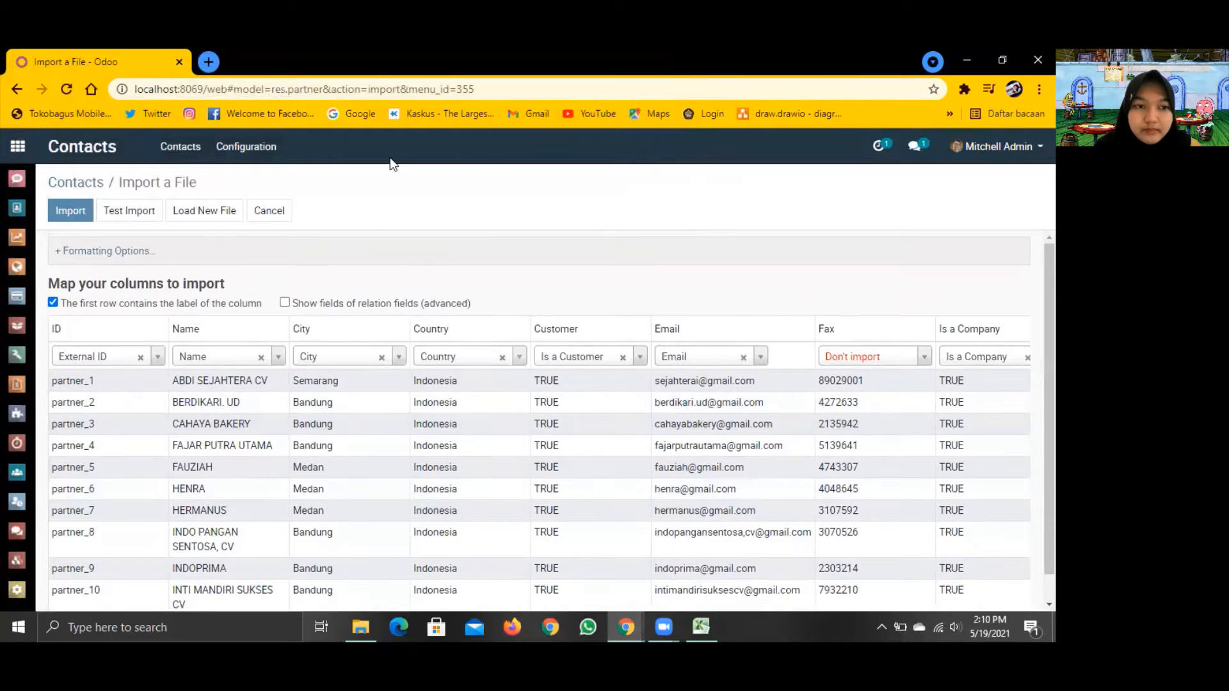
pyautogui.click(147, 212)
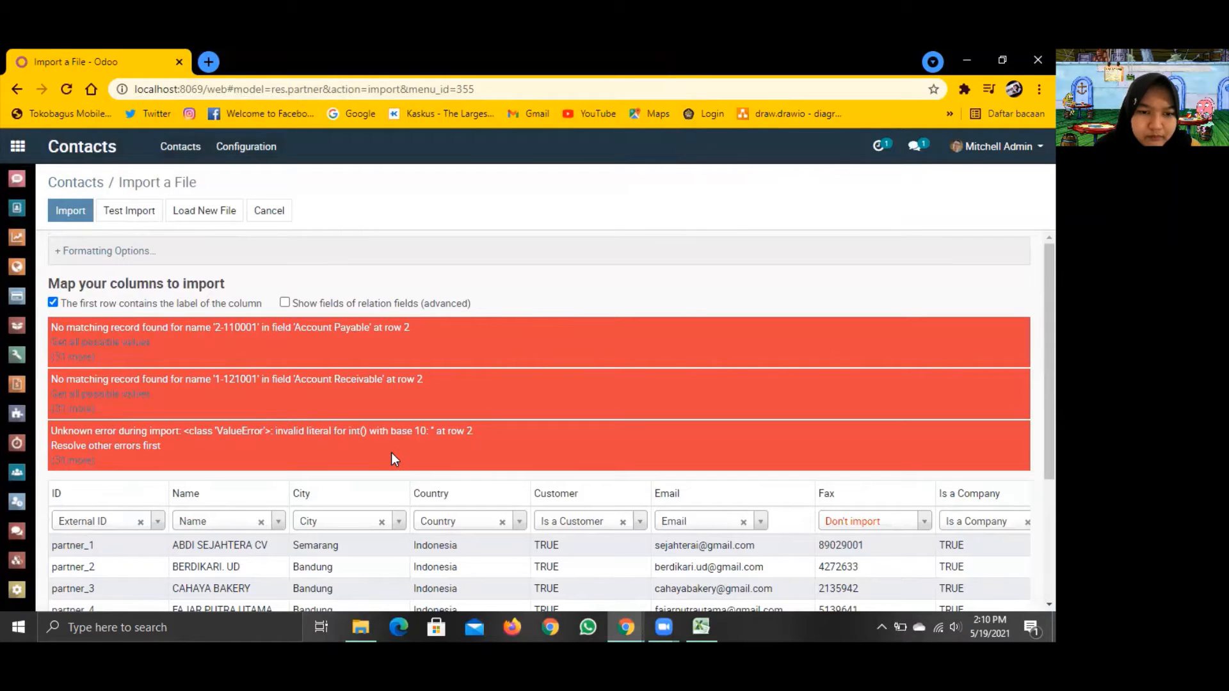
pyautogui.scroll(-3, 392, 456)
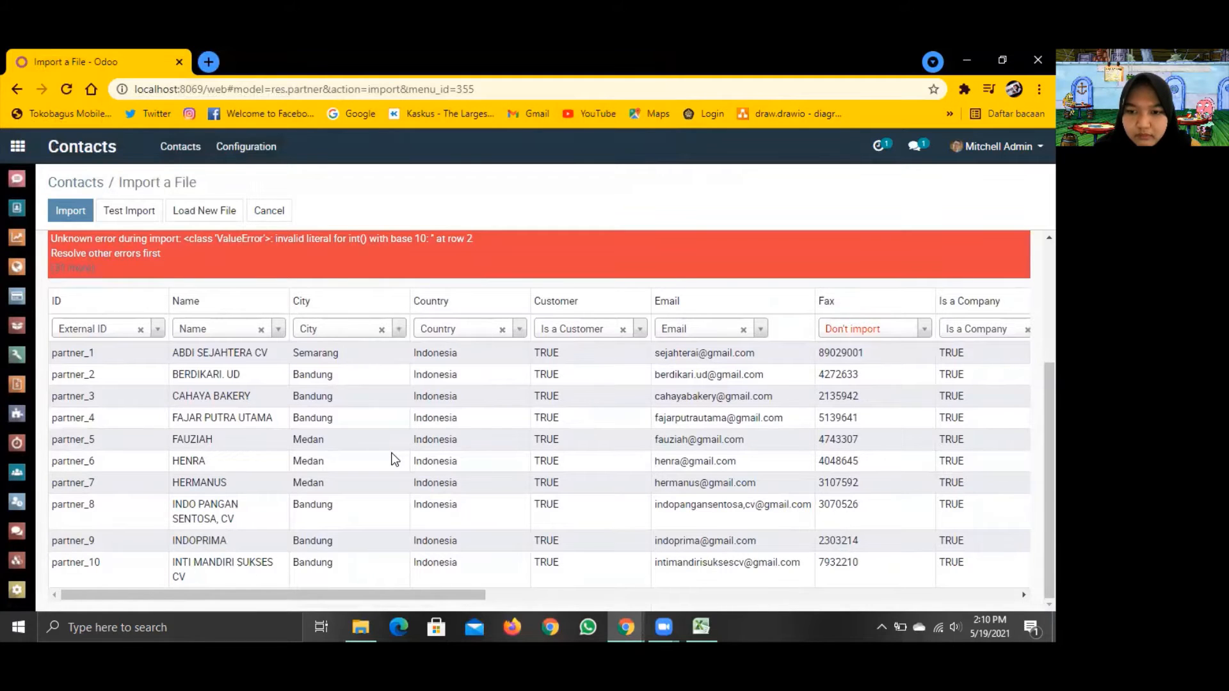
pyautogui.scroll(2, 393, 458)
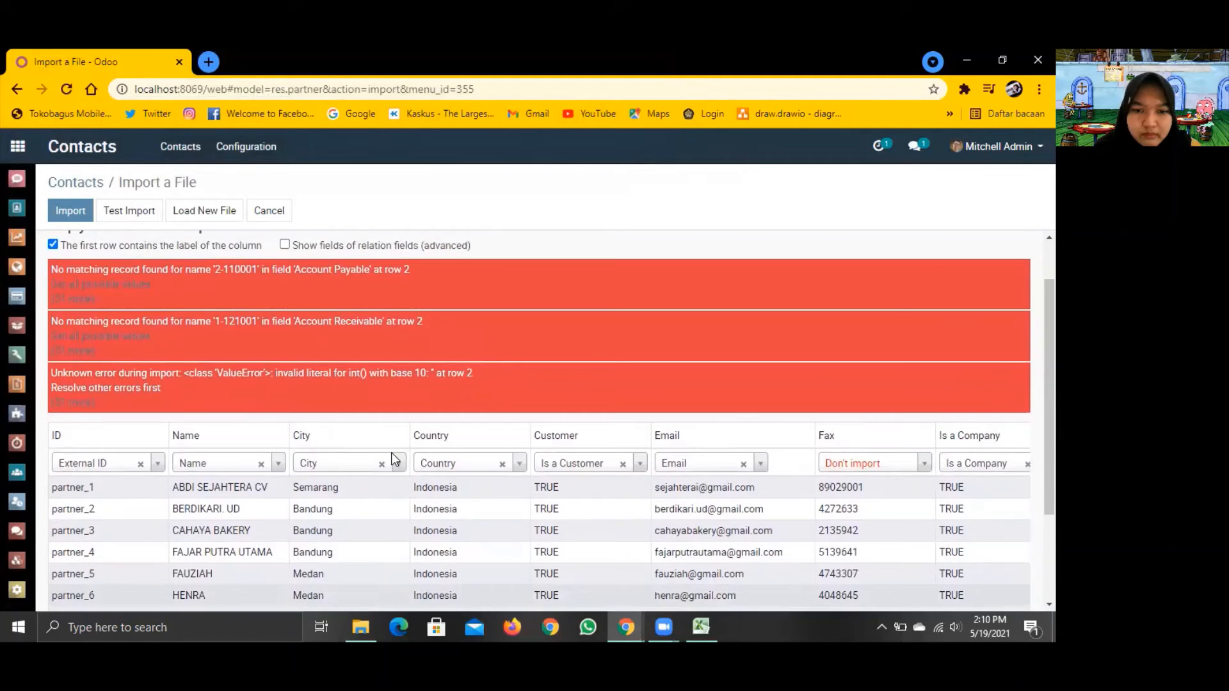
pyautogui.scroll(1, 391, 456)
pyautogui.scroll(-3, 392, 456)
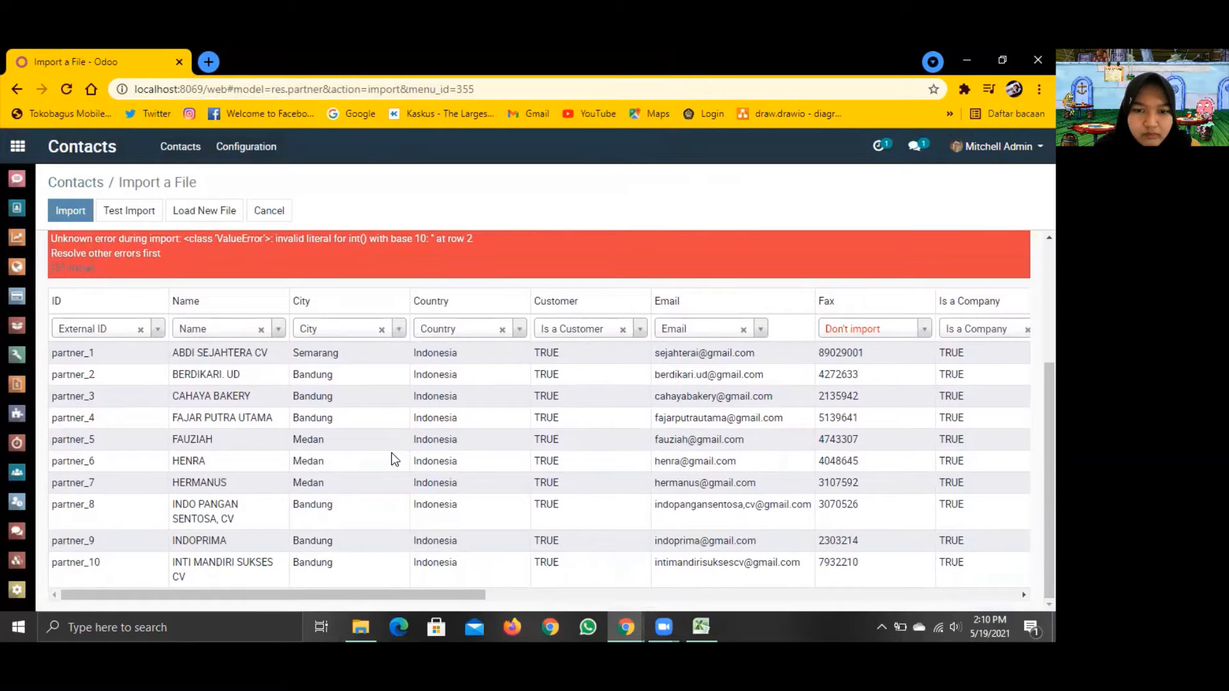
pyautogui.scroll(3, 394, 460)
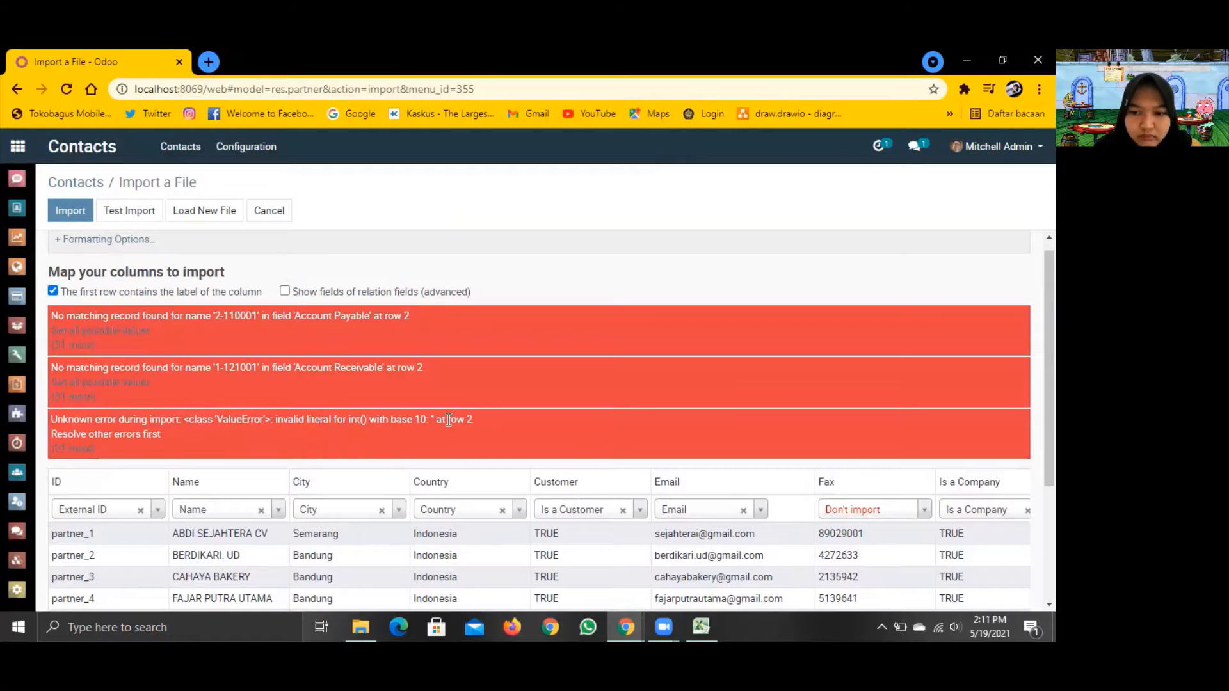
pyautogui.scroll(-3, 501, 521)
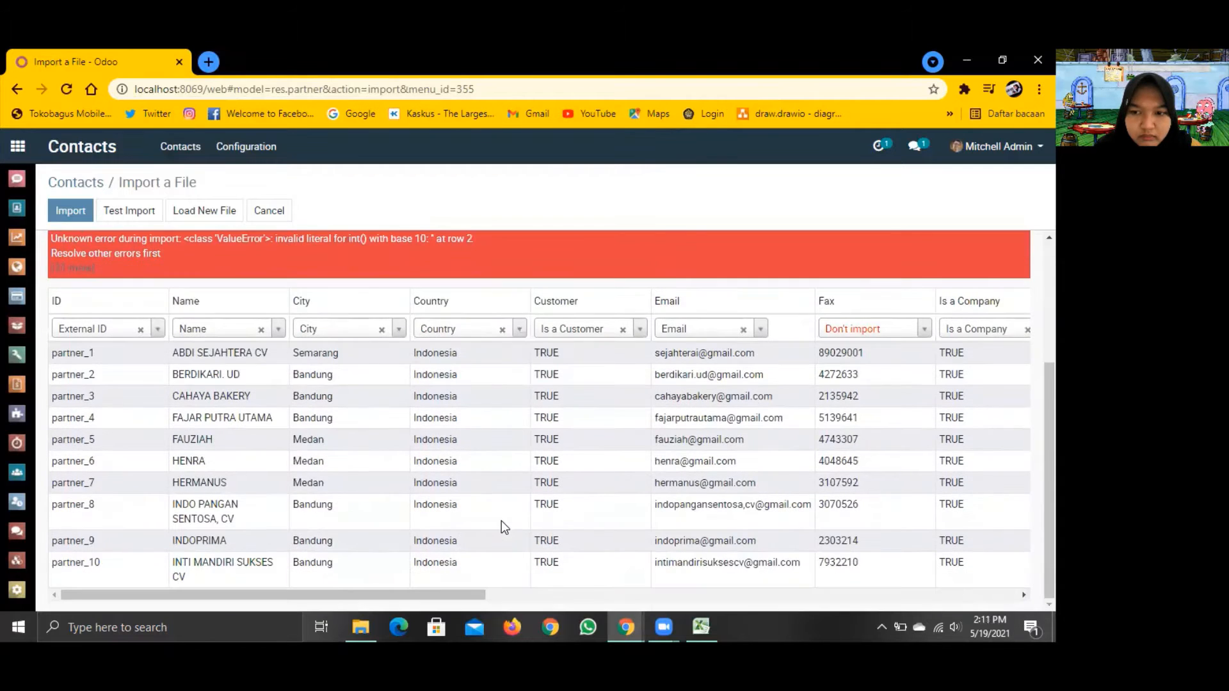
# Check the available field mappings for the Fax column without choosing one.
pyautogui.moveTo(479, 589)
pyautogui.mouseDown()
pyautogui.moveTo(965, 584)
pyautogui.moveTo(754, 605)
pyautogui.moveTo(663, 591)
pyautogui.moveTo(467, 594)
pyautogui.mouseUp()
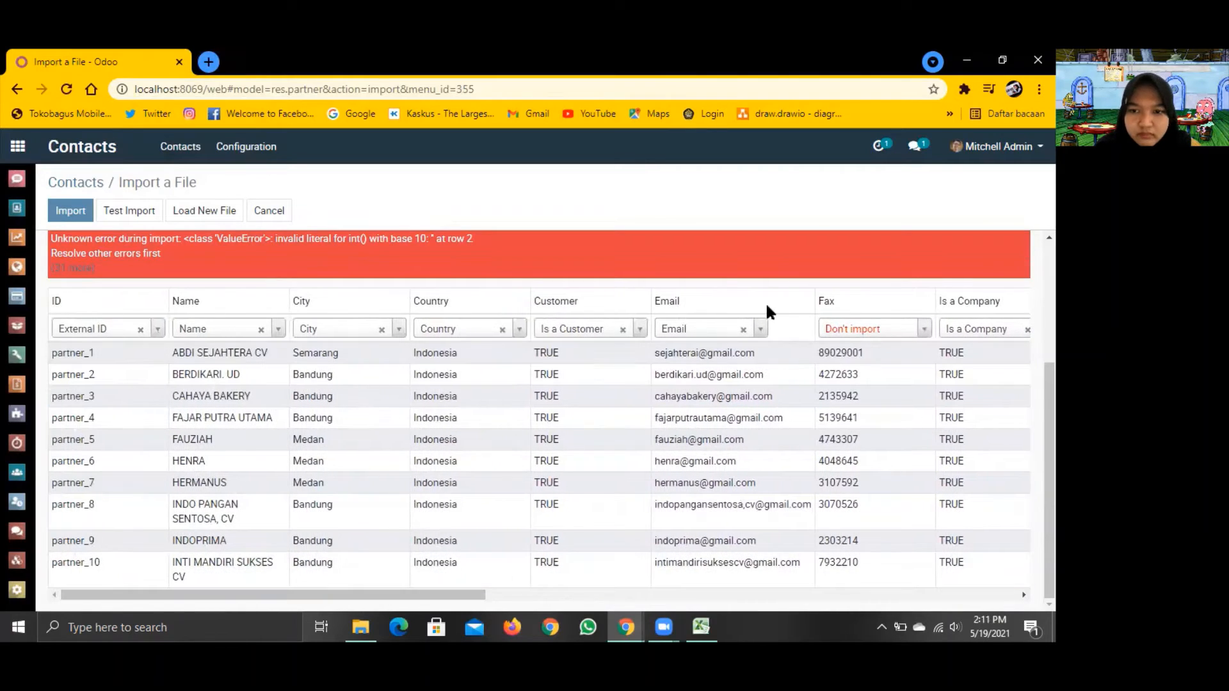
pyautogui.click(924, 330)
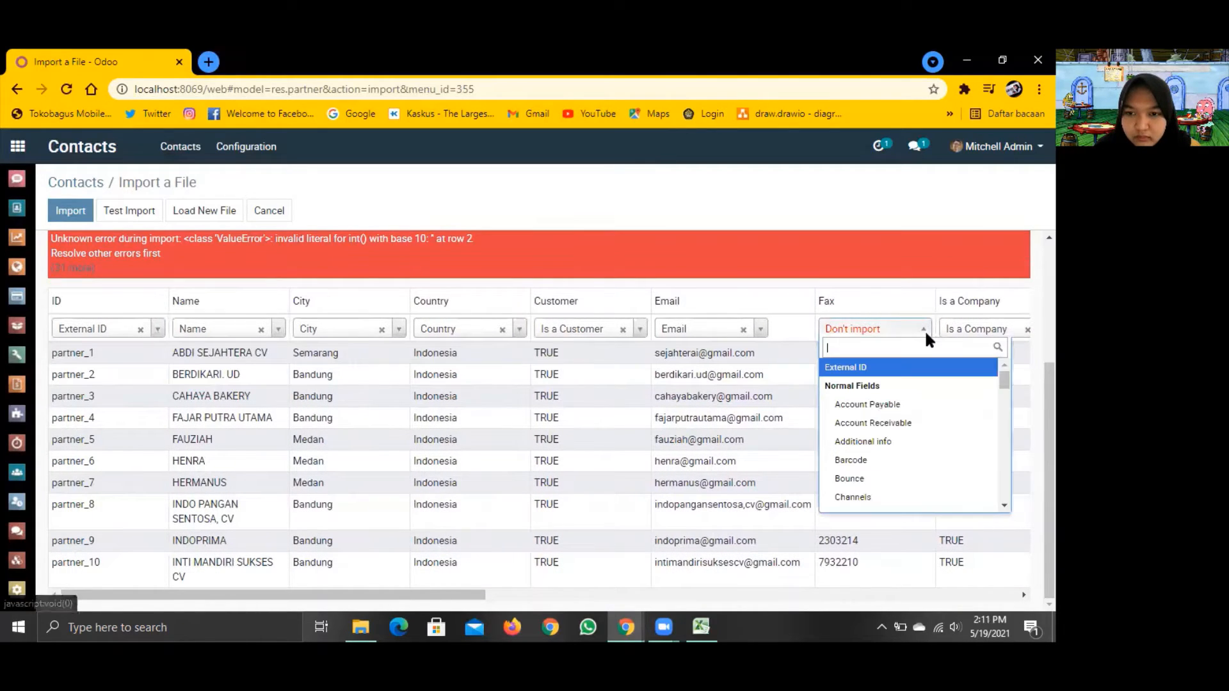
pyautogui.click(924, 329)
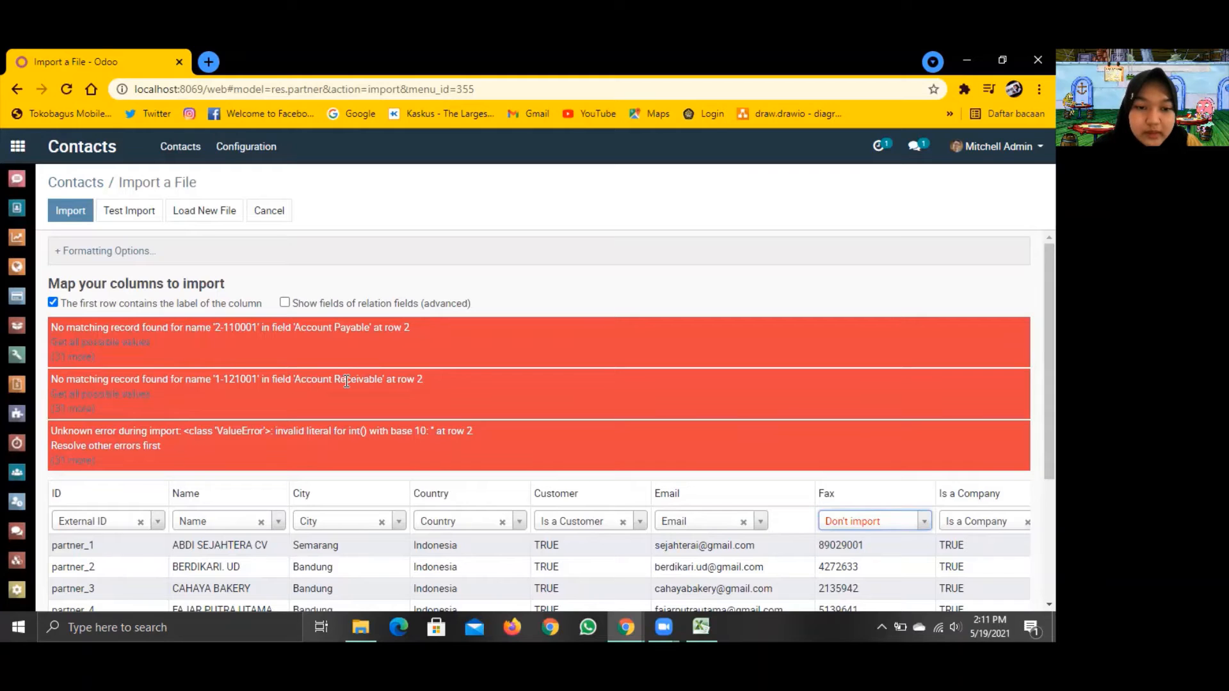
# Compare the contacts import errors with the codes in the Account Payable and Account Receivable columns.
pyautogui.scroll(-1, 346, 382)
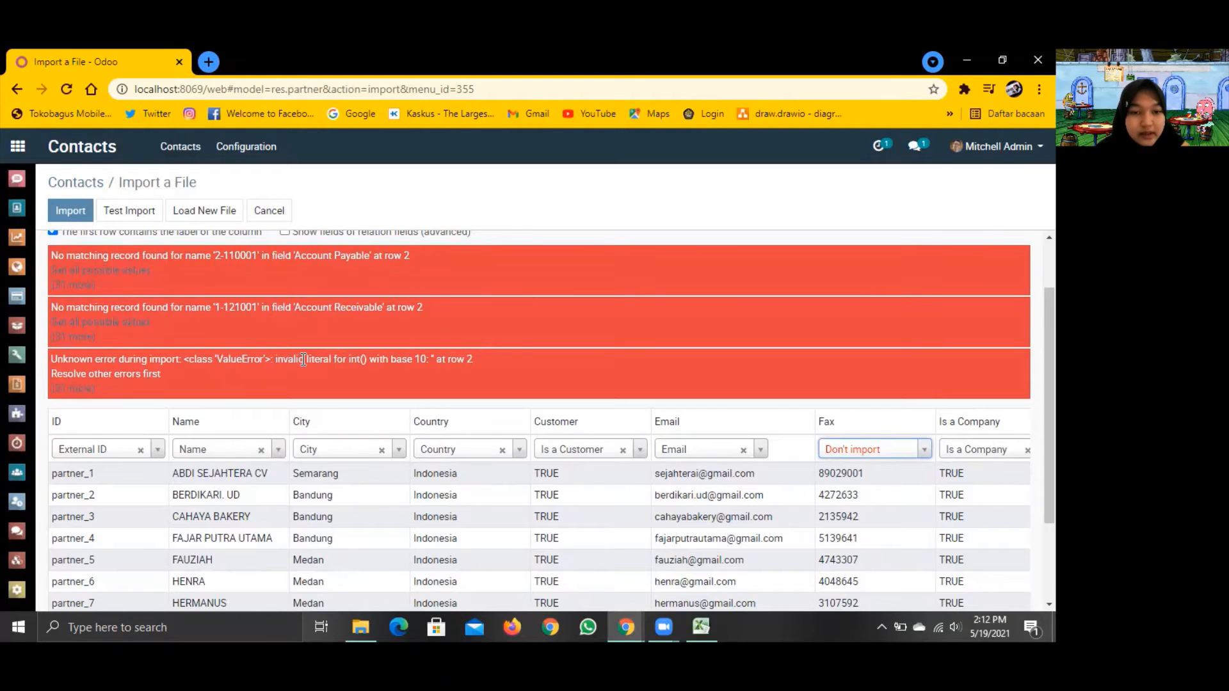
pyautogui.scroll(-2, 333, 397)
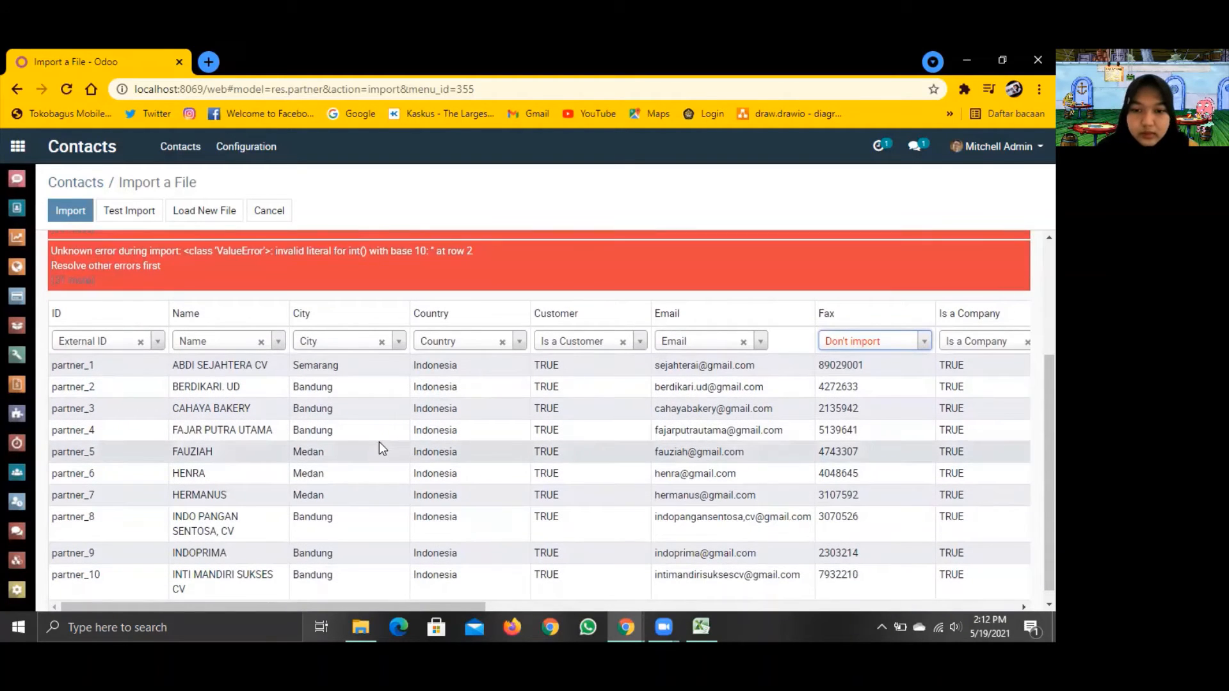
pyautogui.scroll(-1, 382, 448)
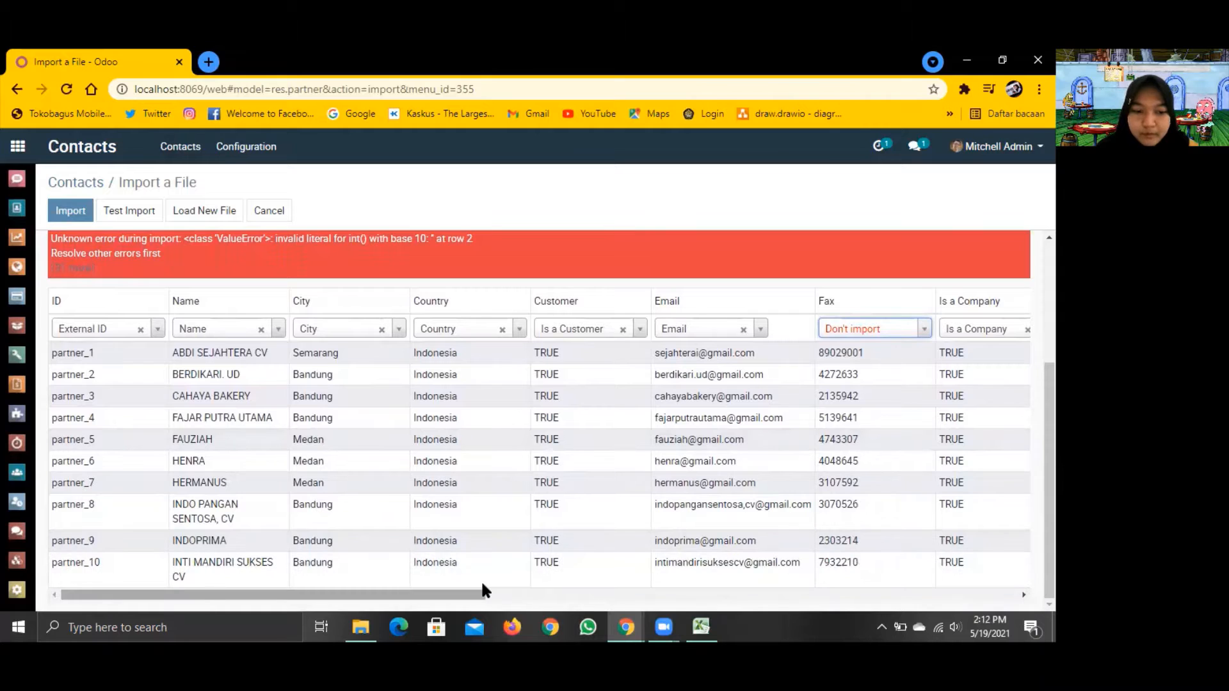
pyautogui.moveTo(482, 584); pyautogui.dragTo(1009, 583)
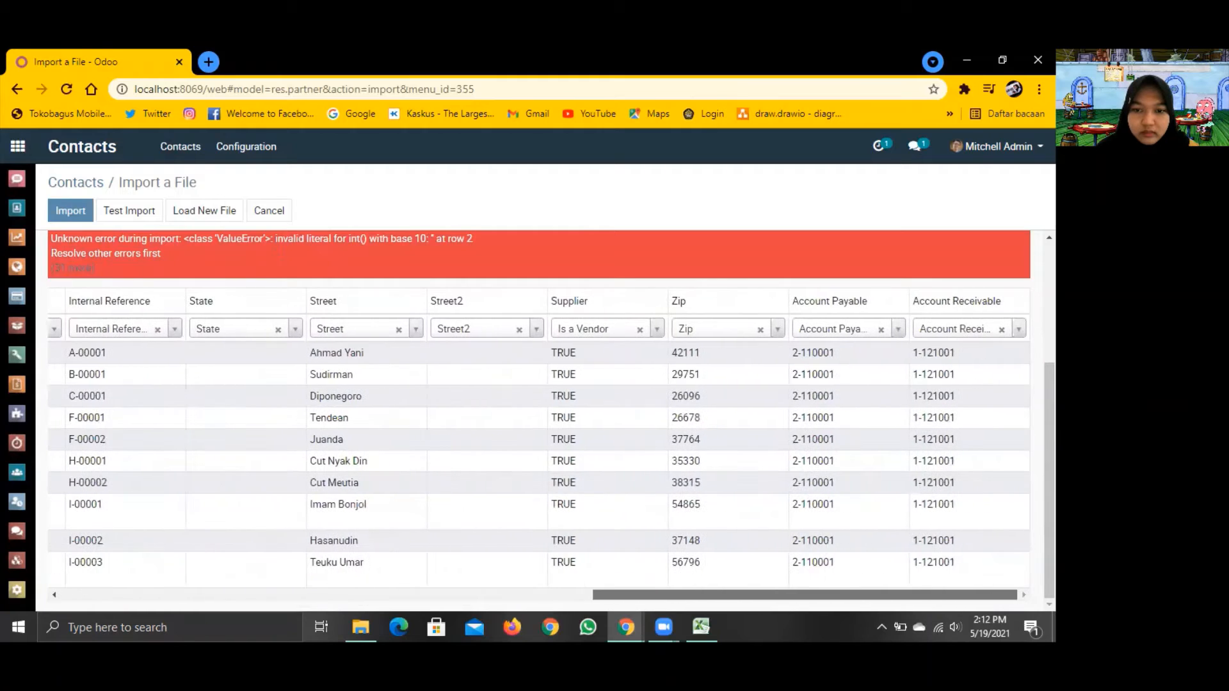
pyautogui.scroll(2, 832, 430)
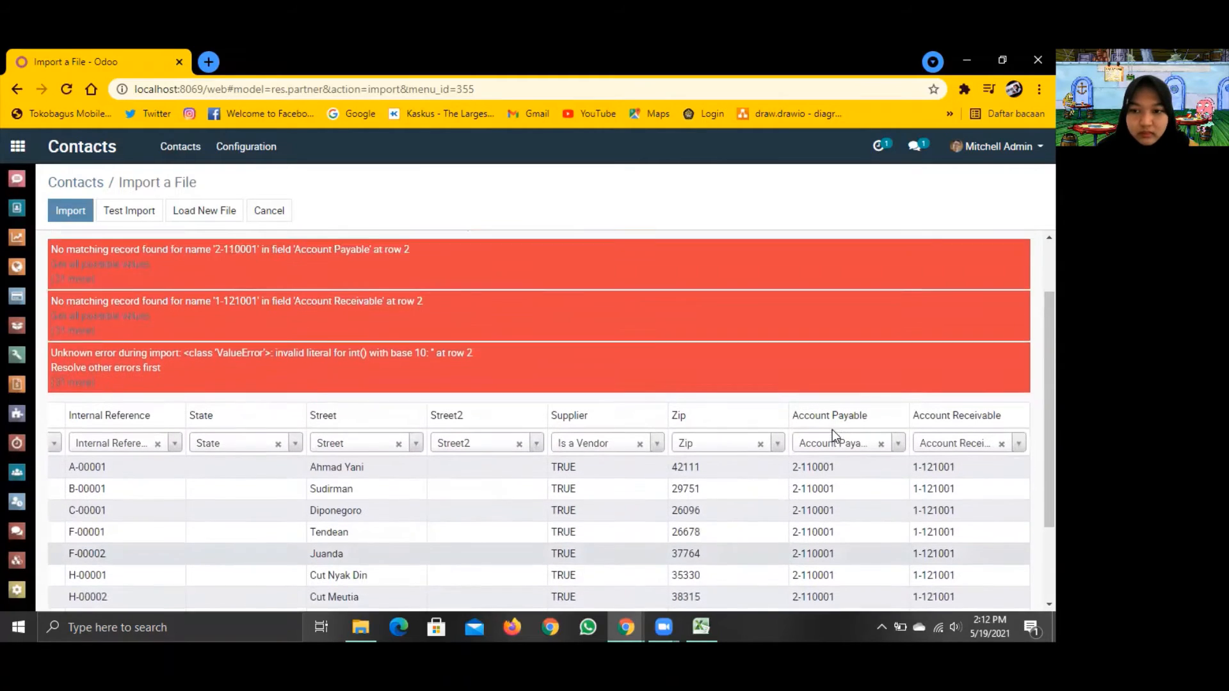
pyautogui.scroll(1, 832, 435)
pyautogui.scroll(-1, 832, 435)
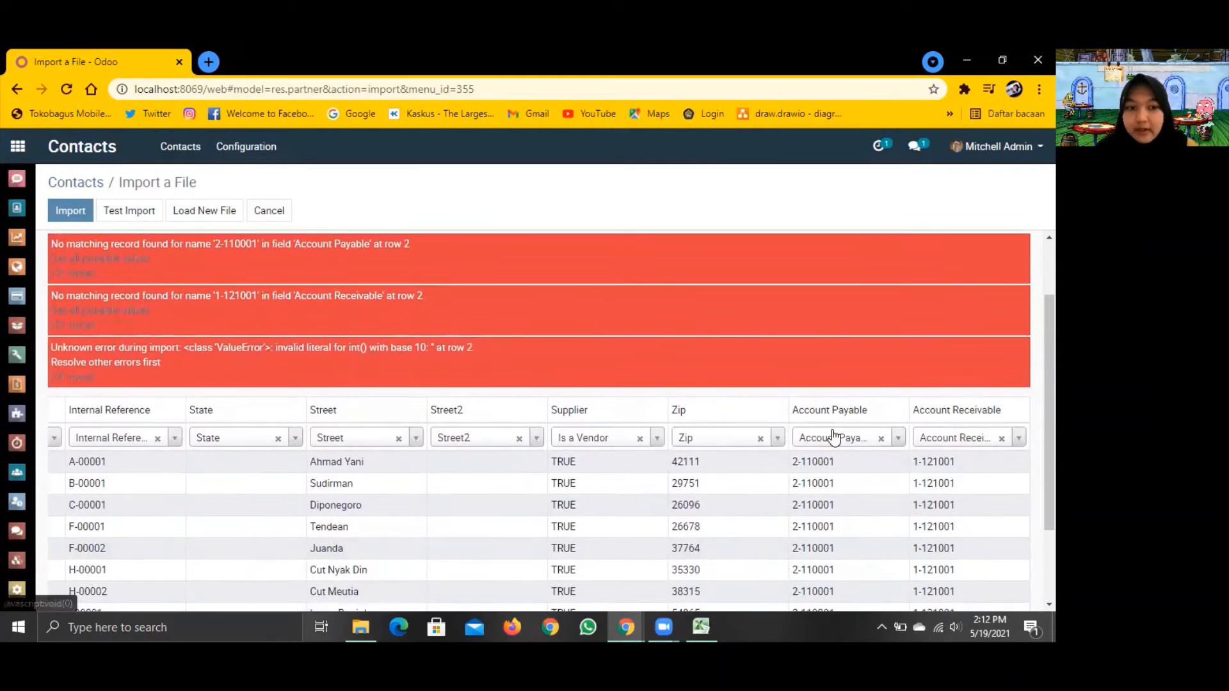
pyautogui.scroll(1, 833, 437)
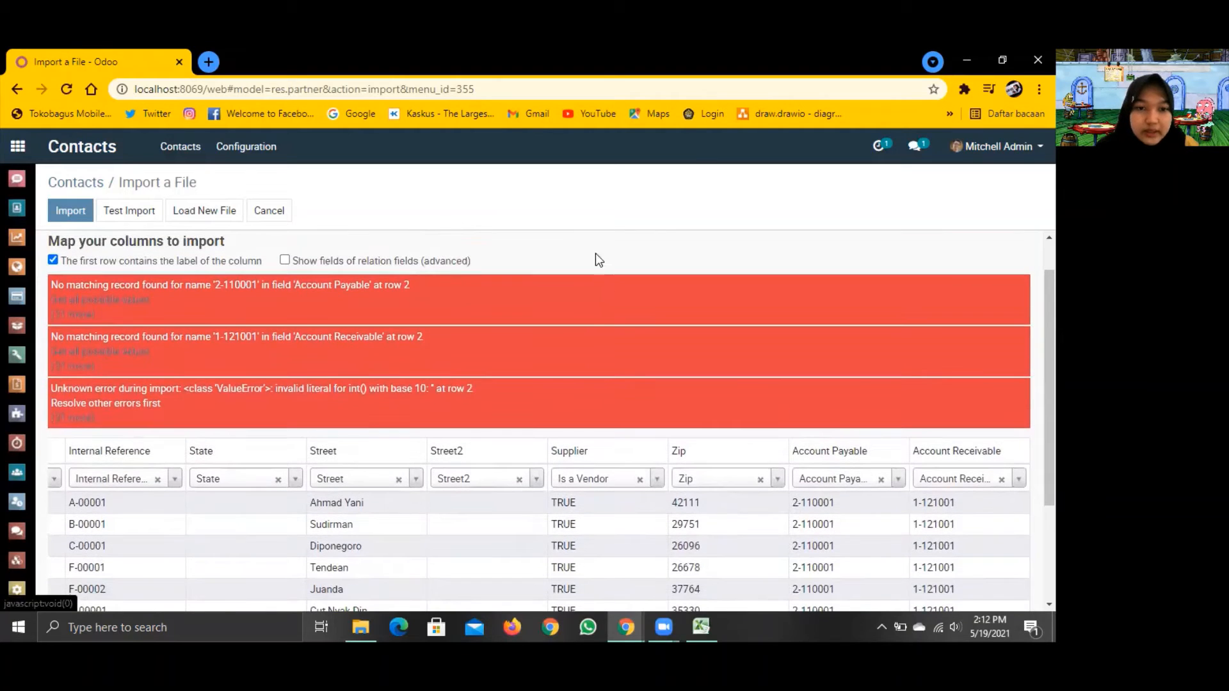
pyautogui.scroll(-2, 814, 472)
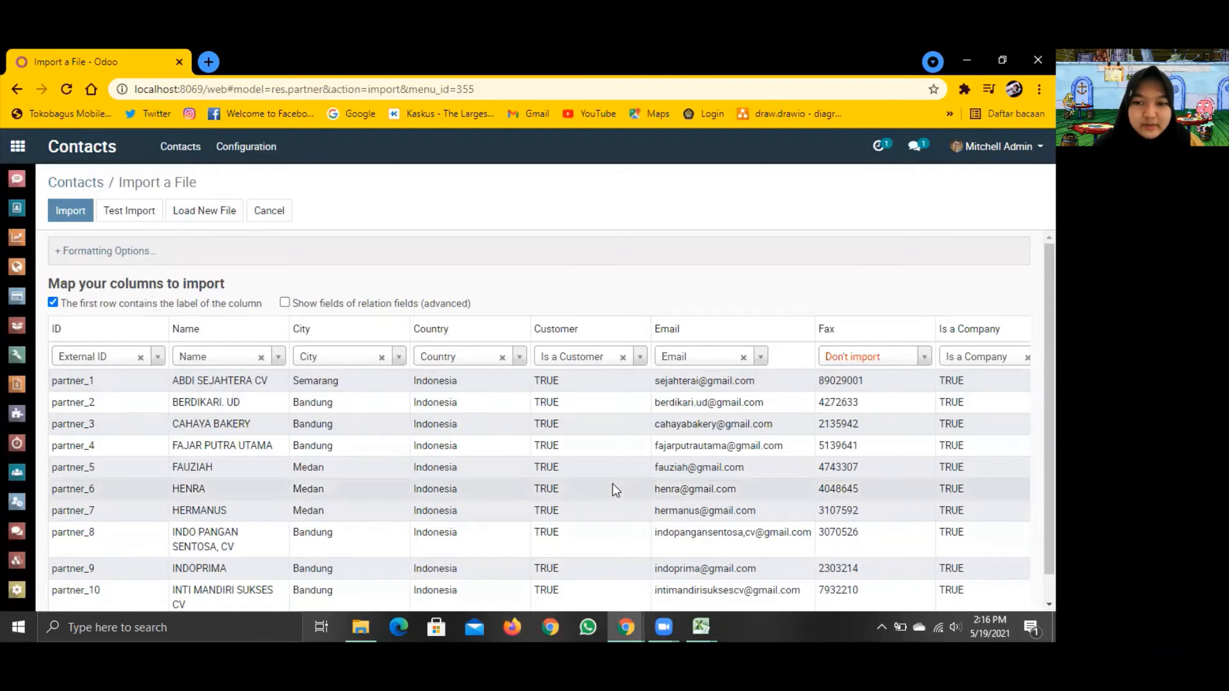
# Check the contacts import's account code columns and load "05 import.res.partner.1" as the new file.
pyautogui.hscroll(10, 613, 490)
pyautogui.hscroll(3, 613, 489)
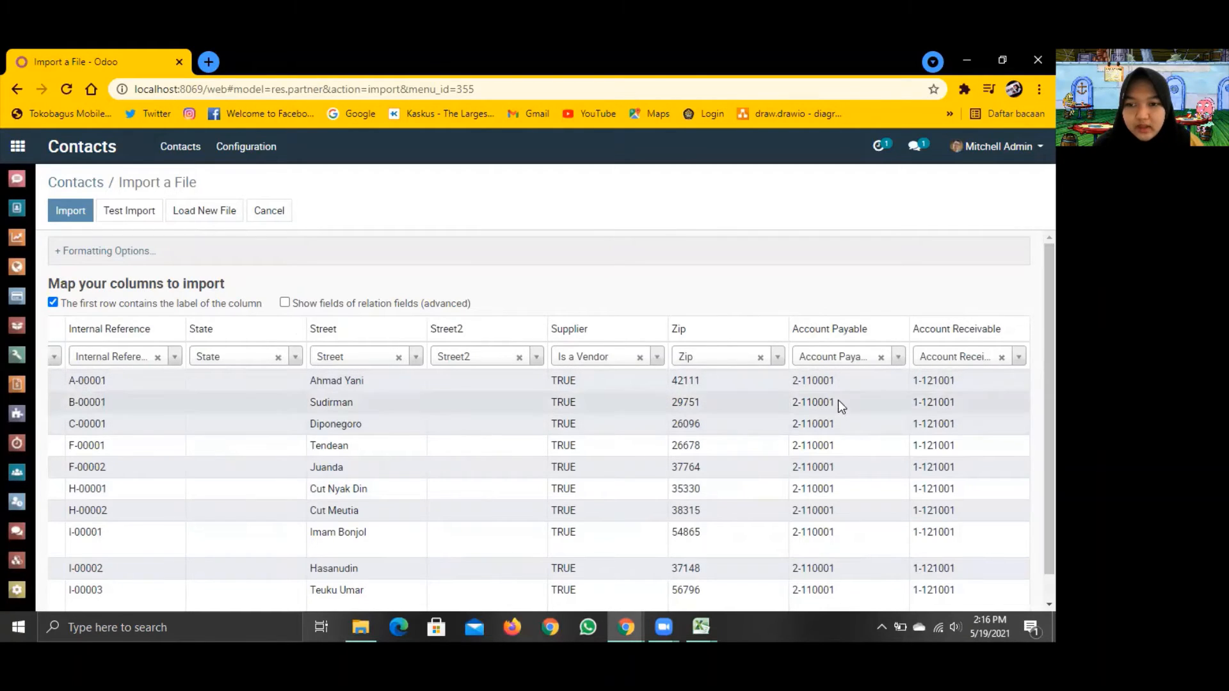
pyautogui.click(210, 219)
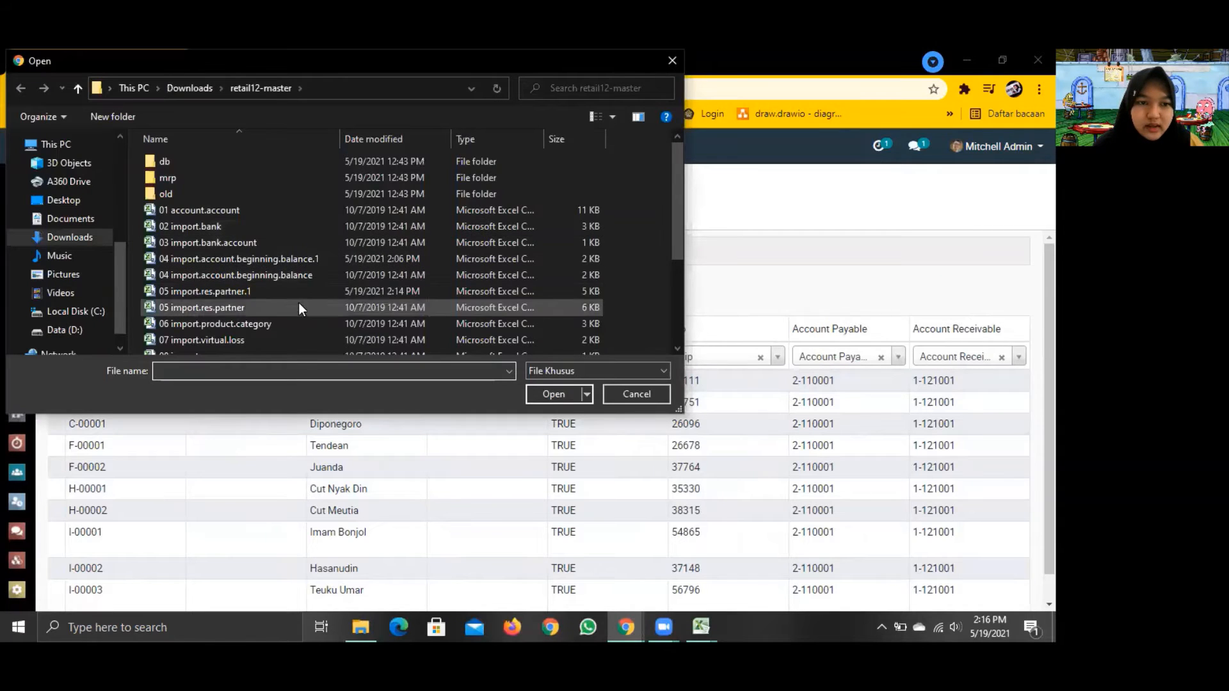
pyautogui.click(299, 291)
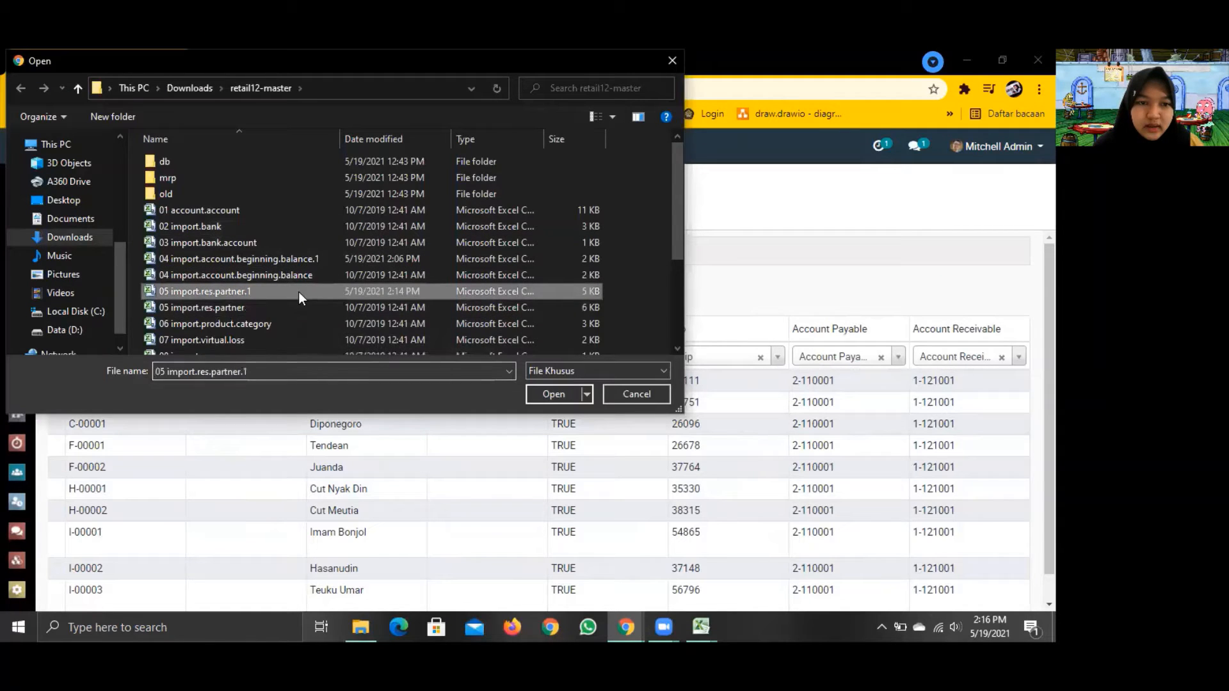
pyautogui.click(543, 393)
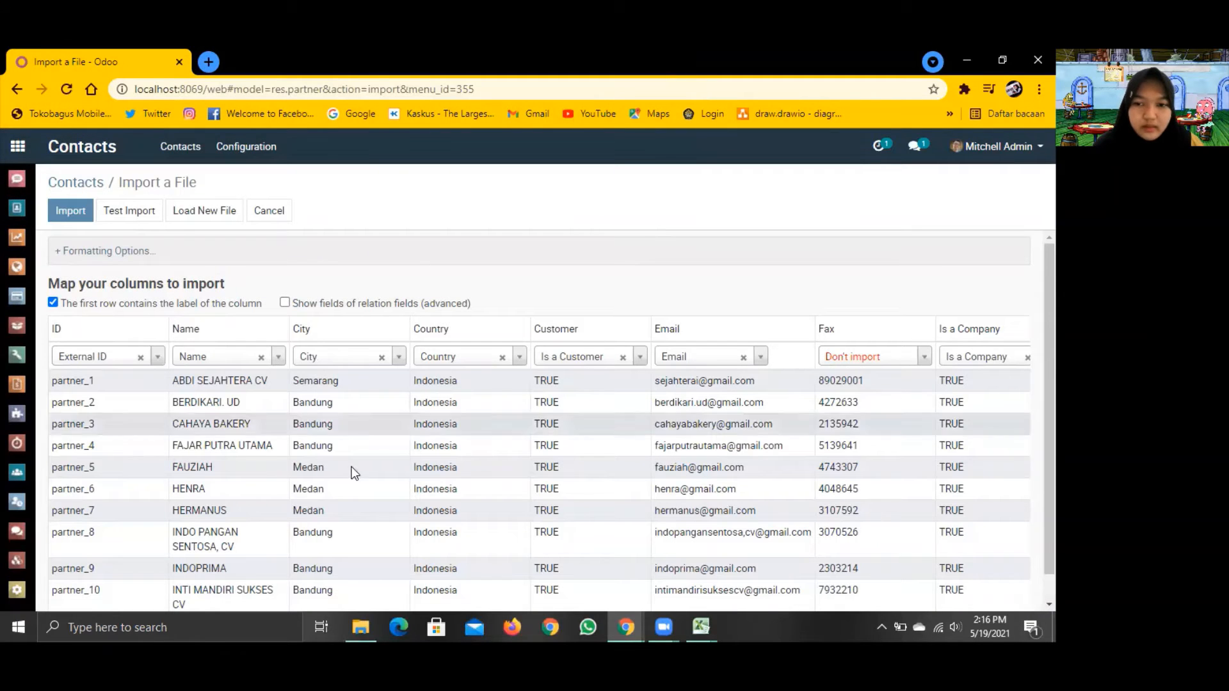
# Run a test import of the newly loaded contacts file and check the result against the previewed partner rows.
pyautogui.hscroll(10, 351, 472)
pyautogui.hscroll(-10, 352, 472)
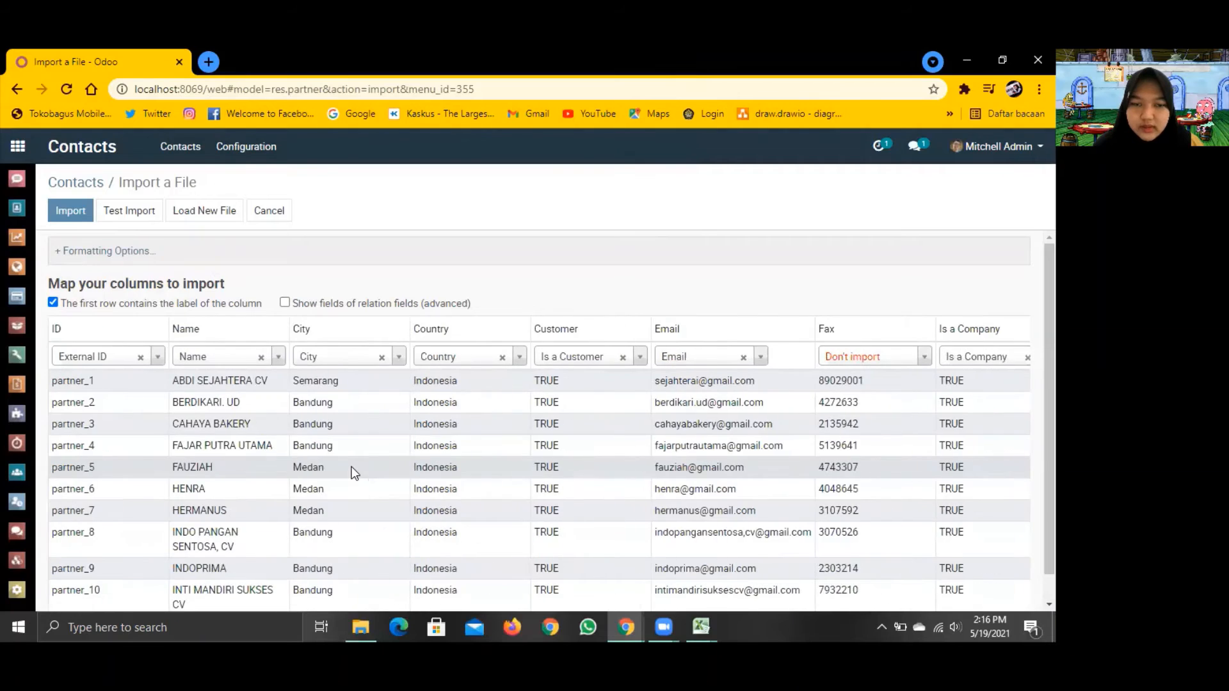
pyautogui.click(150, 219)
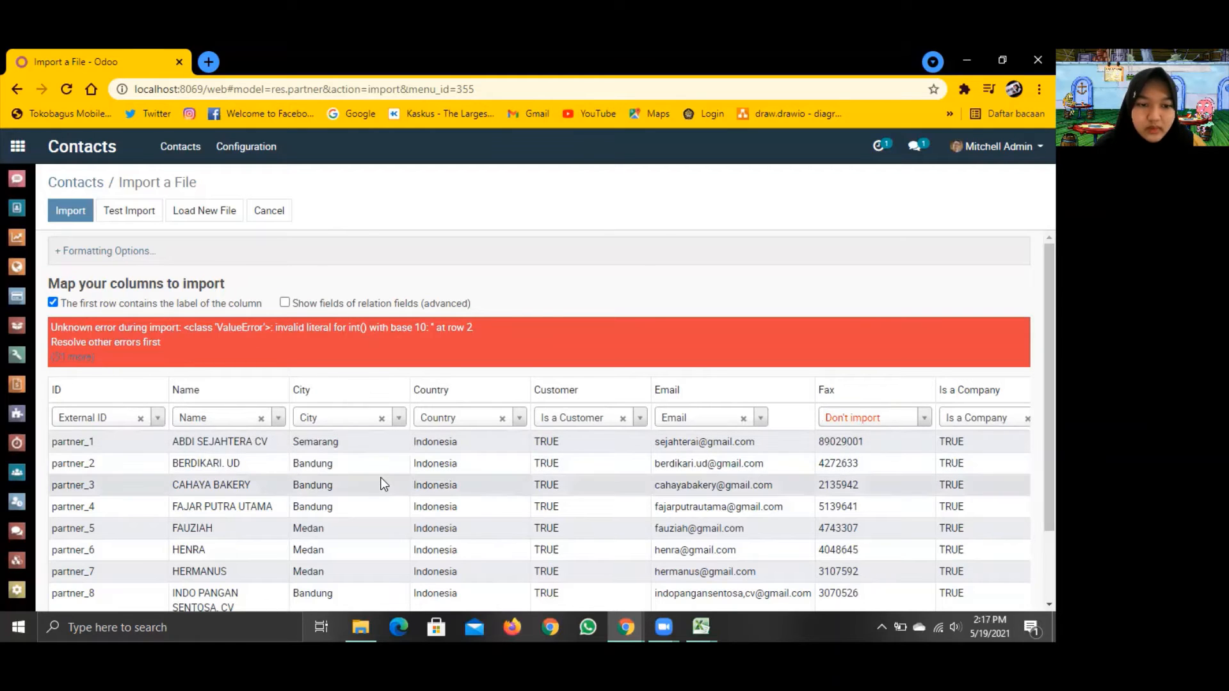
pyautogui.scroll(-2, 381, 471)
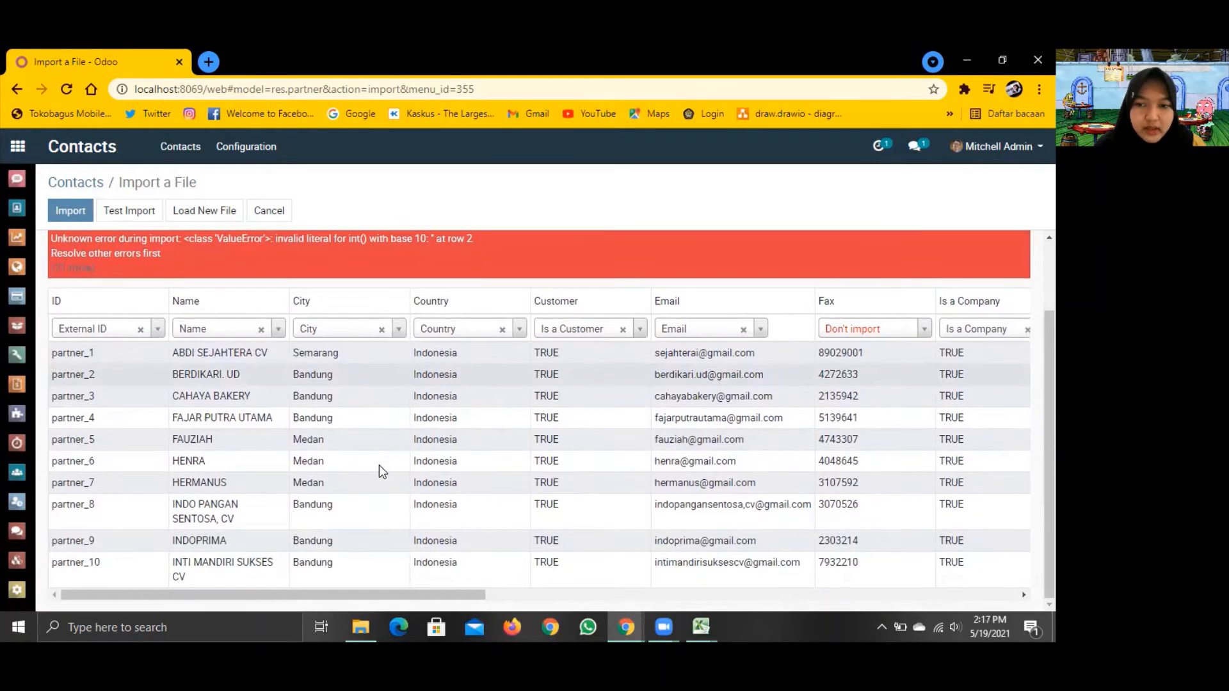
pyautogui.scroll(3, 379, 464)
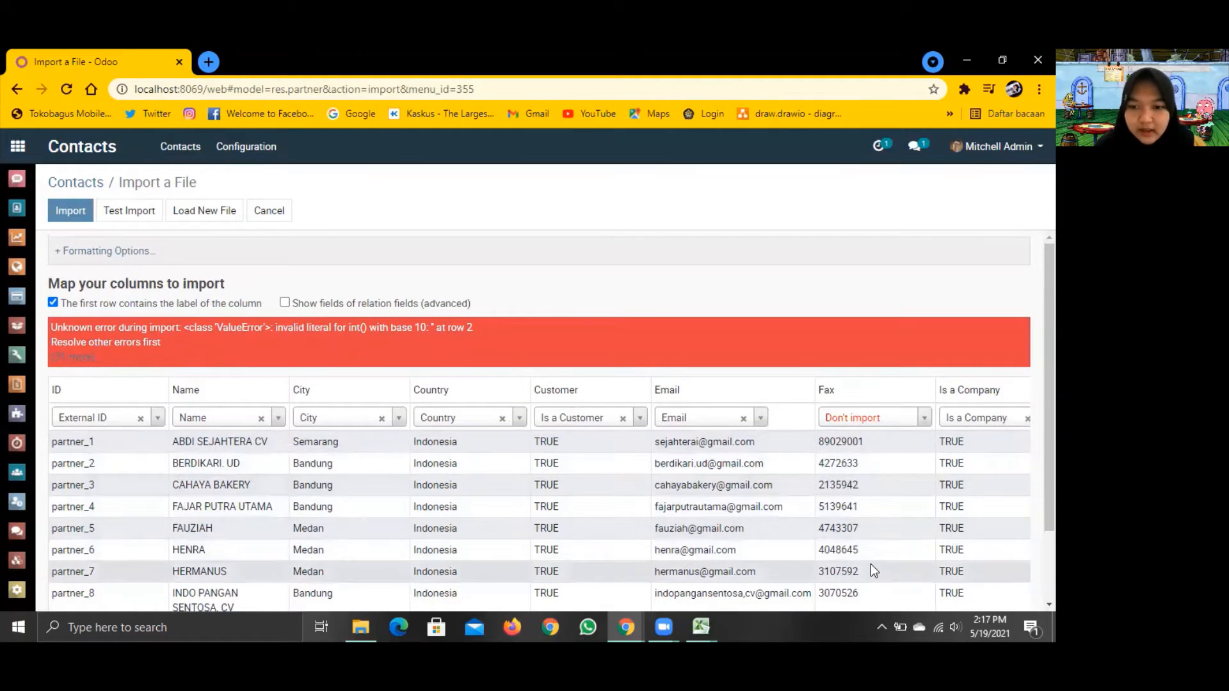
pyautogui.scroll(-1, 871, 564)
pyautogui.scroll(-2, 872, 569)
pyautogui.scroll(2, 872, 569)
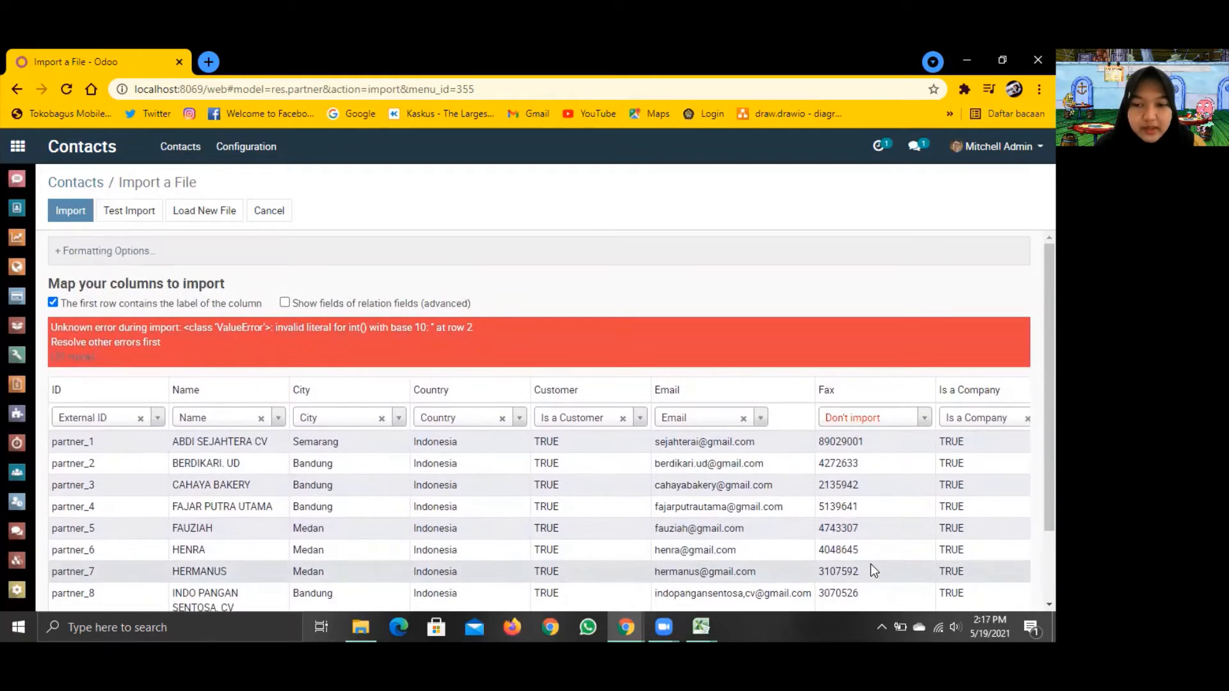
# Expand the full list of contacts import errors and read through the rows it reports.
pyautogui.click(67, 357)
pyautogui.scroll(-3, 325, 386)
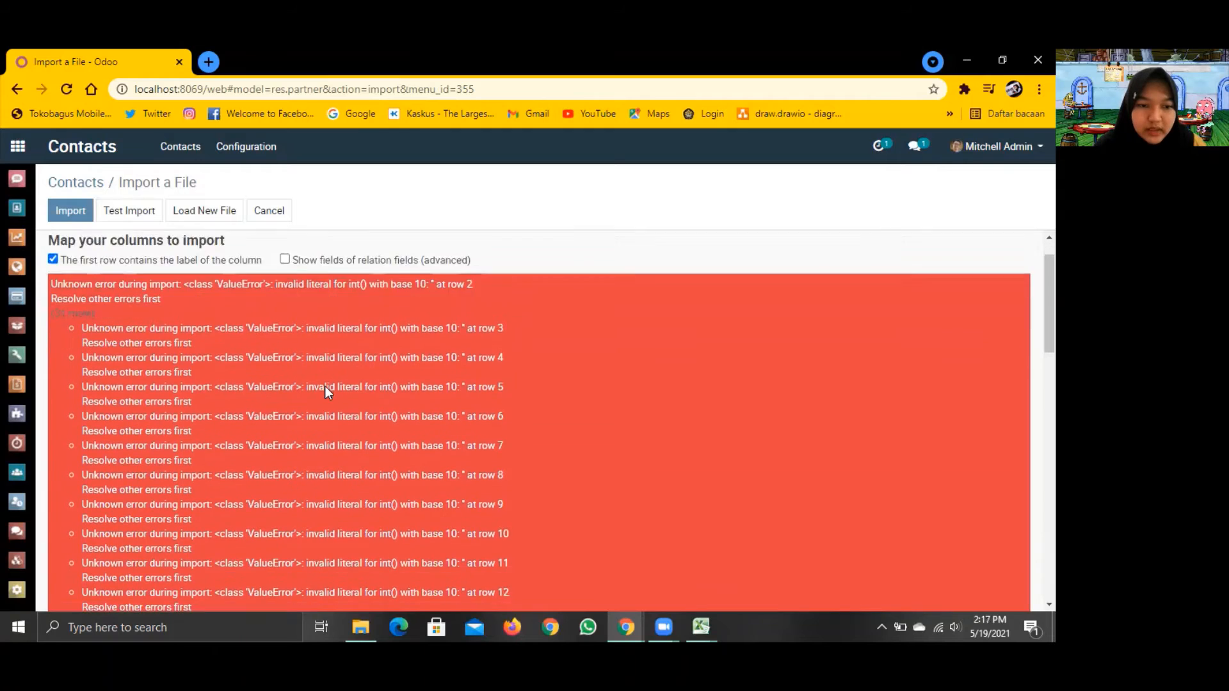
pyautogui.scroll(2, 324, 386)
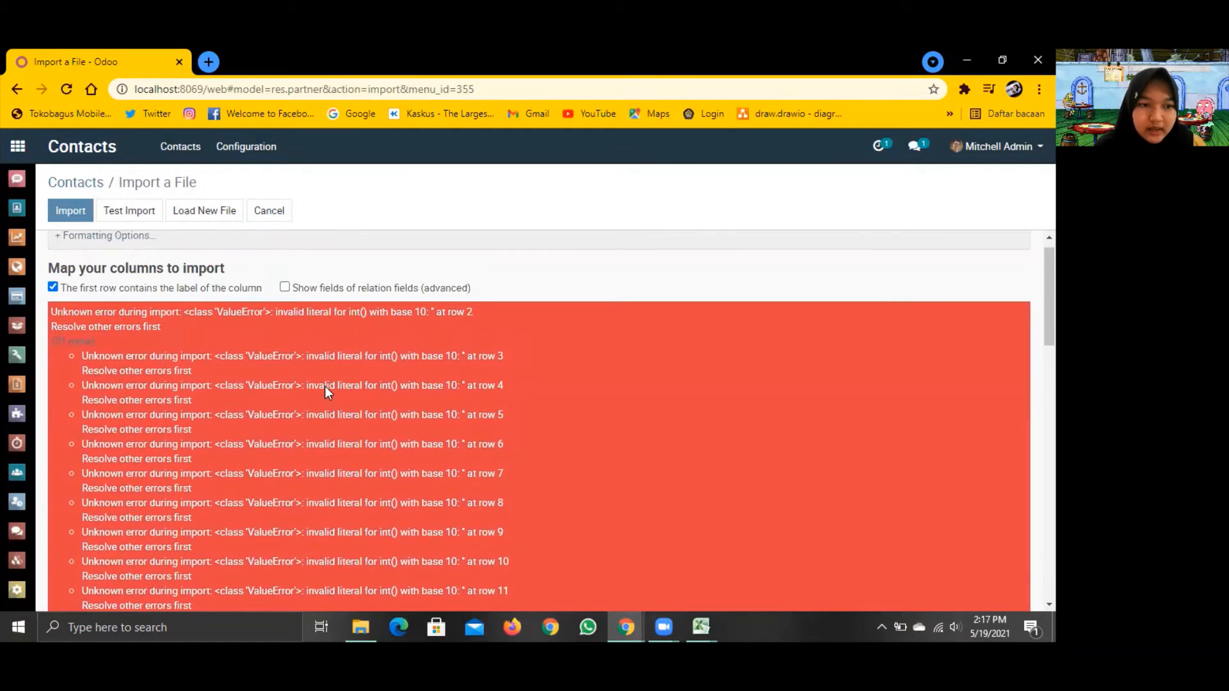
pyautogui.scroll(-4, 325, 386)
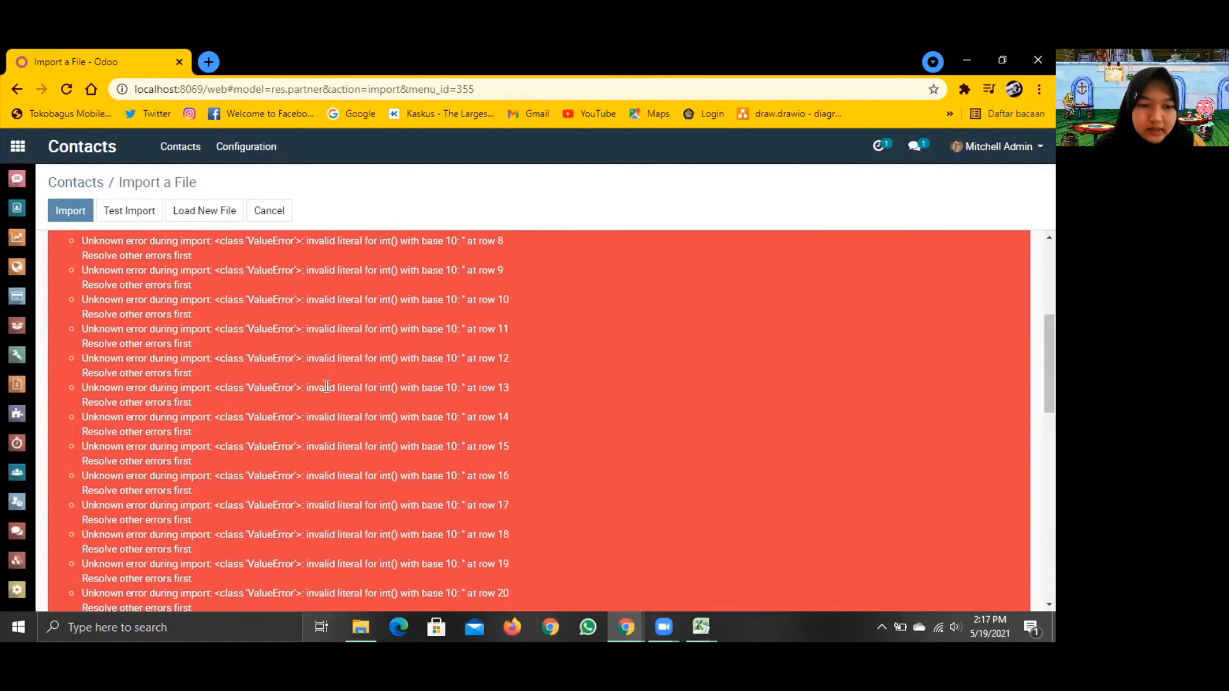
pyautogui.scroll(-6, 326, 386)
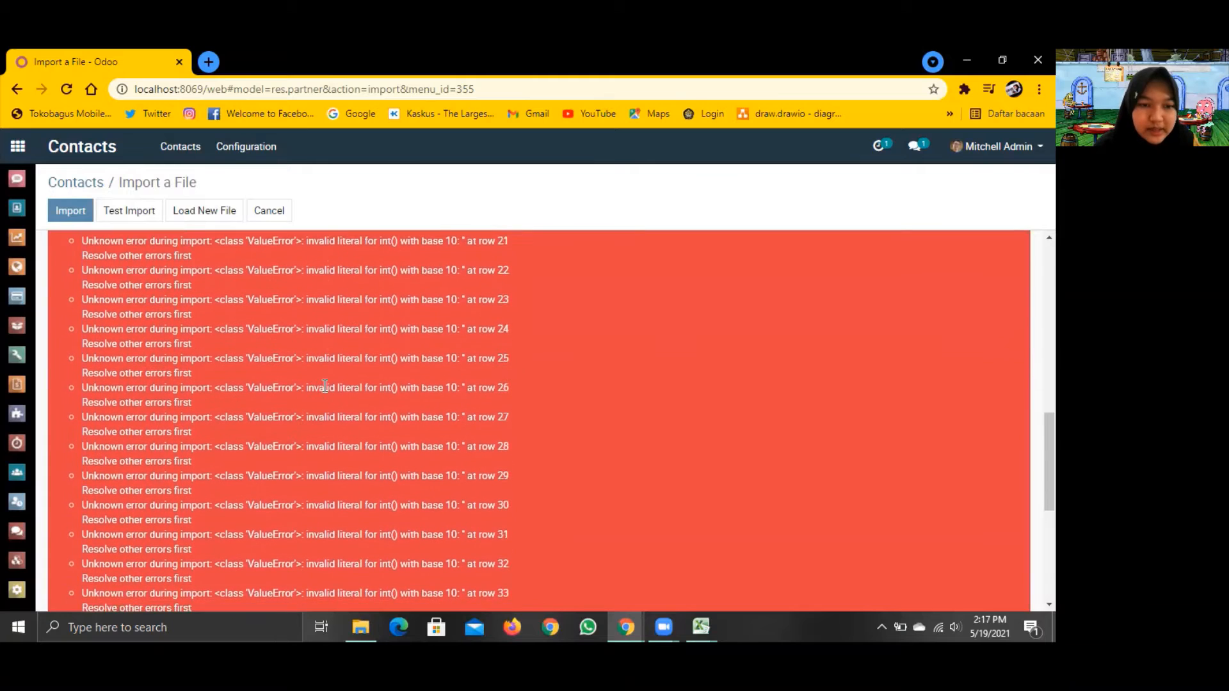
pyautogui.scroll(-3, 325, 386)
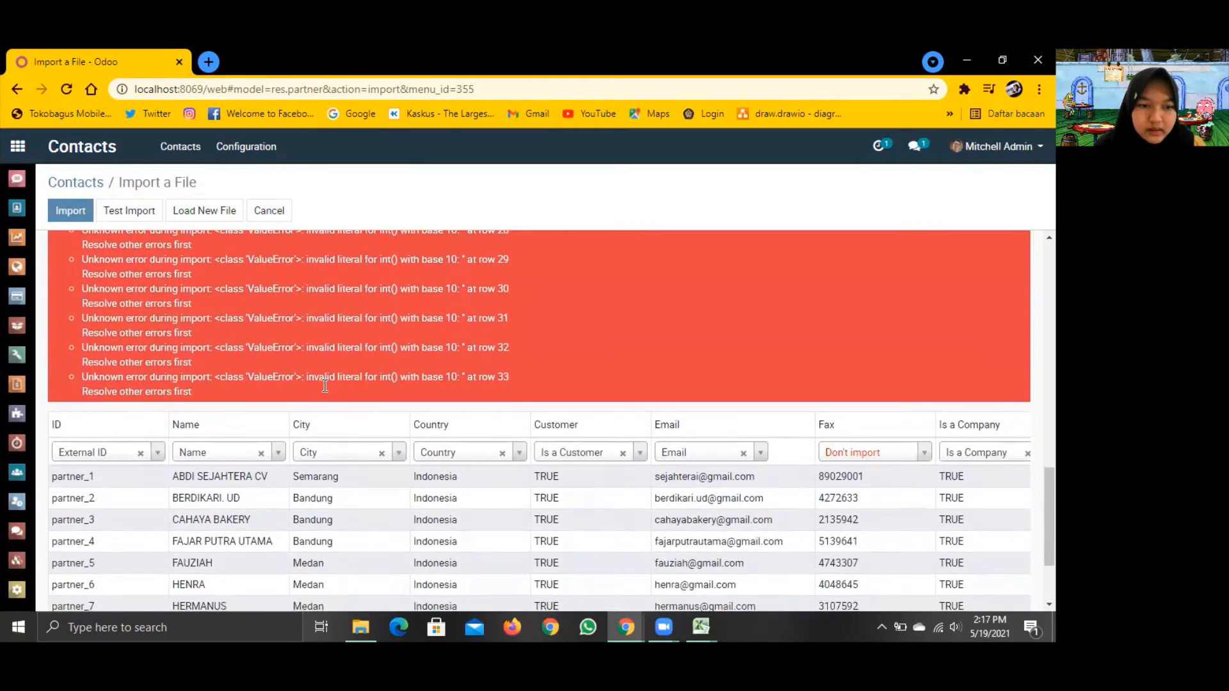
pyautogui.scroll(-2, 325, 386)
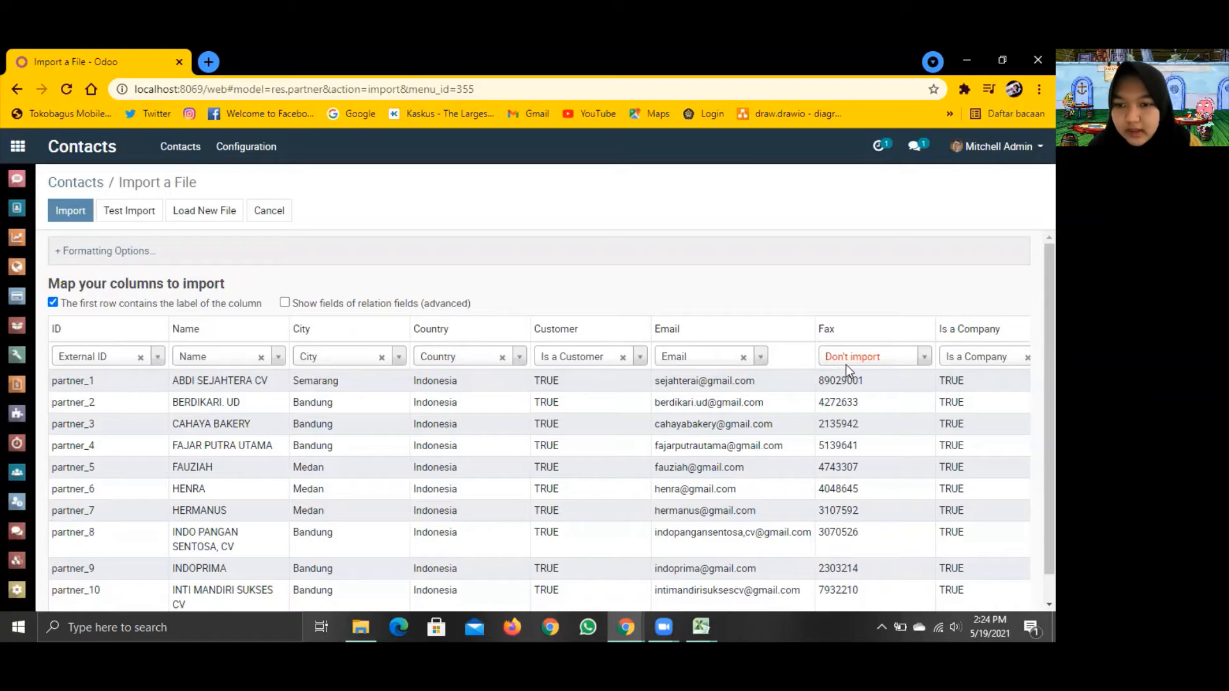
# Check the mapping choices for the Fax and Email columns, keeping the Email column mapped to Email.
pyautogui.click(926, 359)
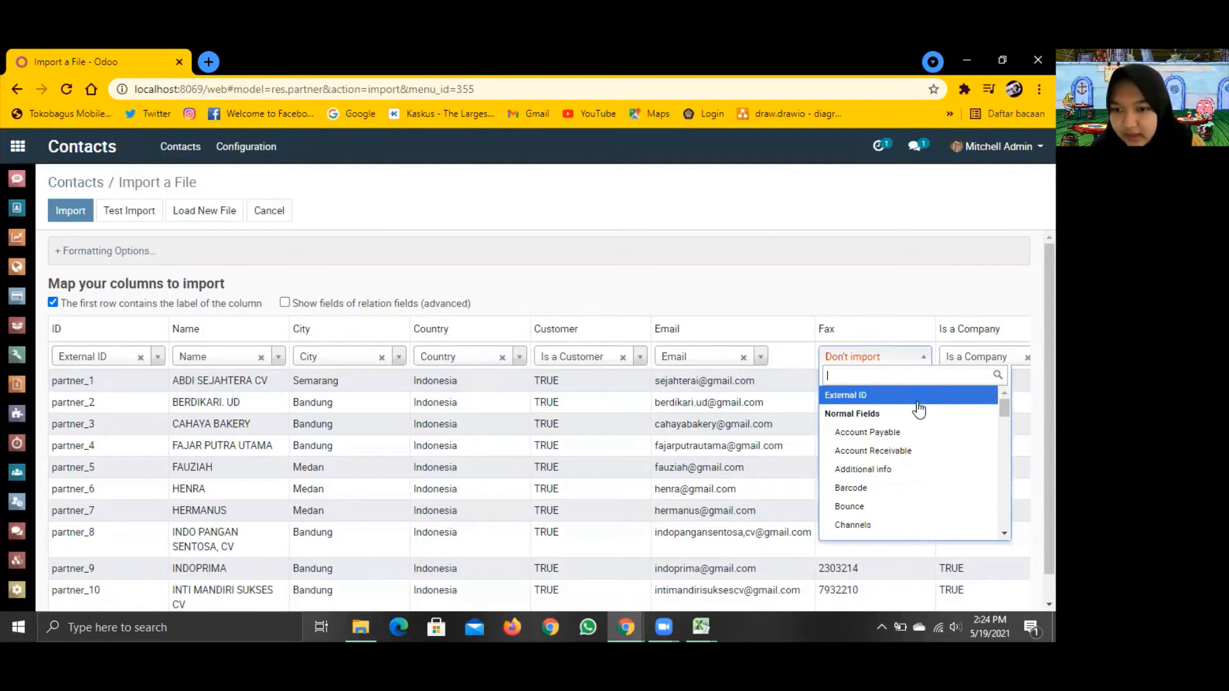
pyautogui.click(920, 357)
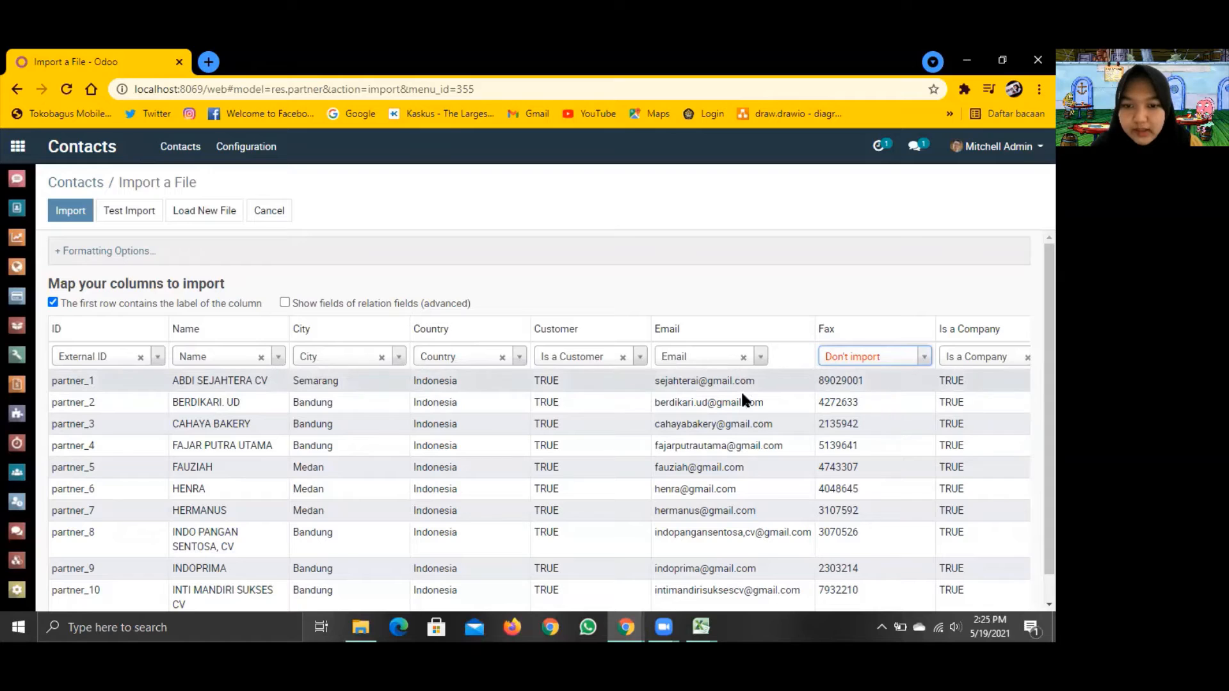
pyautogui.scroll(-1, 731, 462)
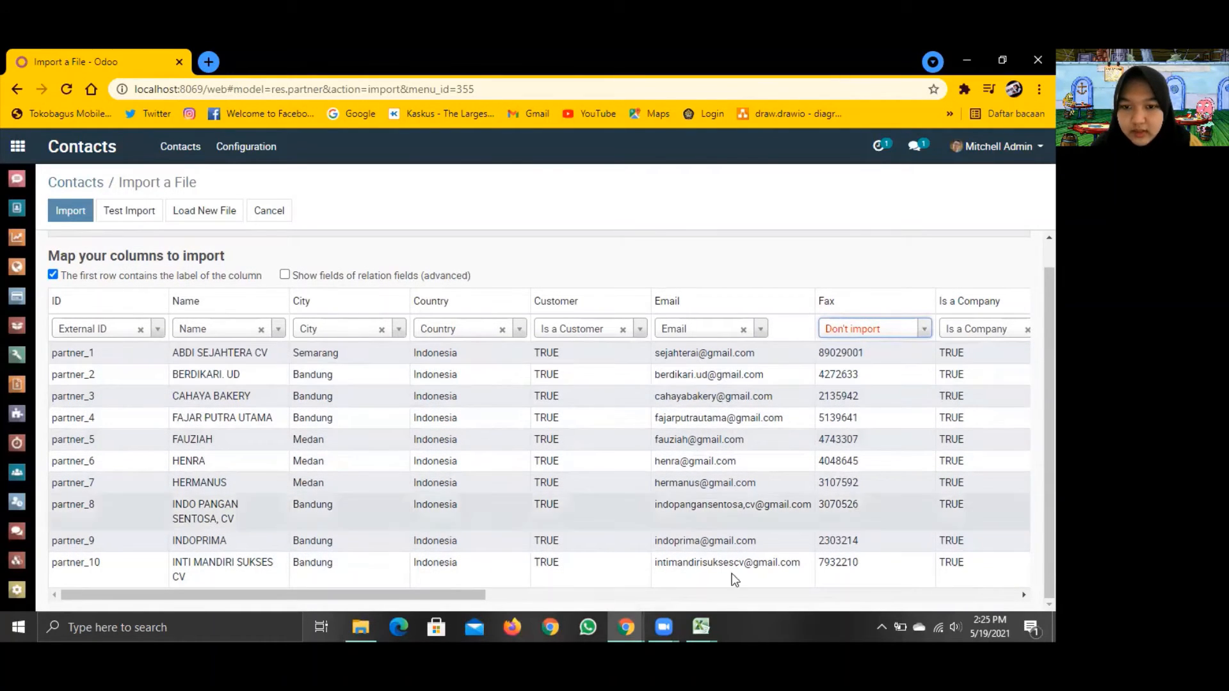
pyautogui.click(761, 329)
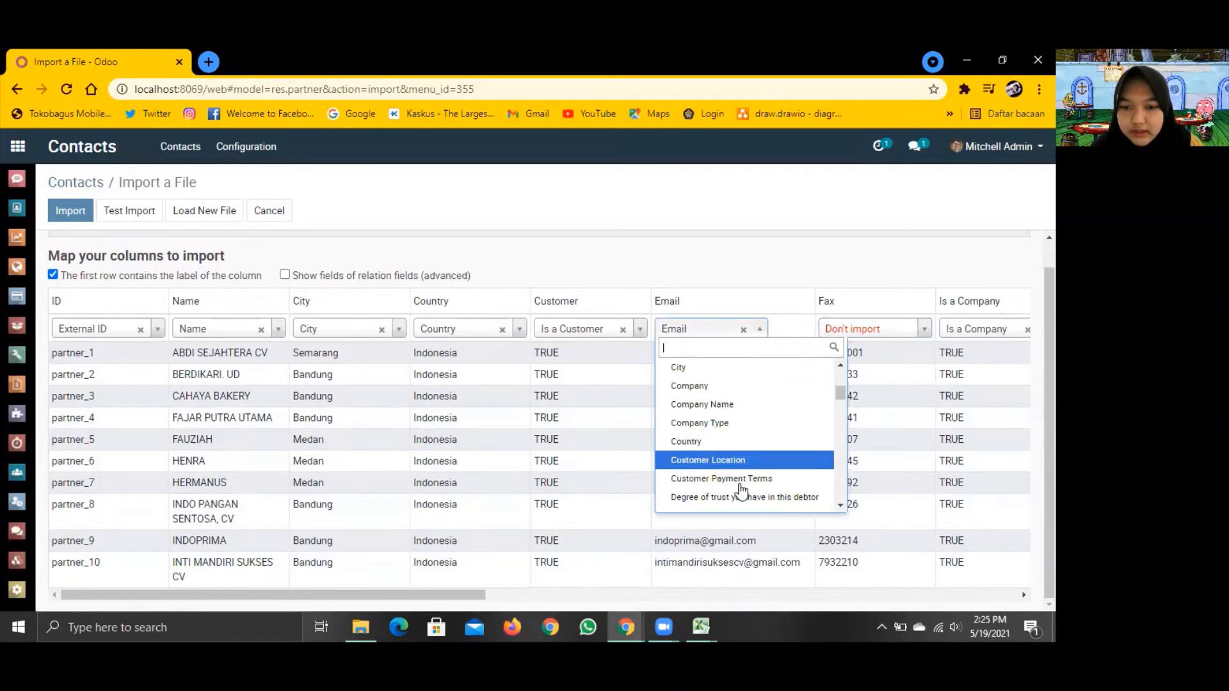
pyautogui.scroll(3, 735, 439)
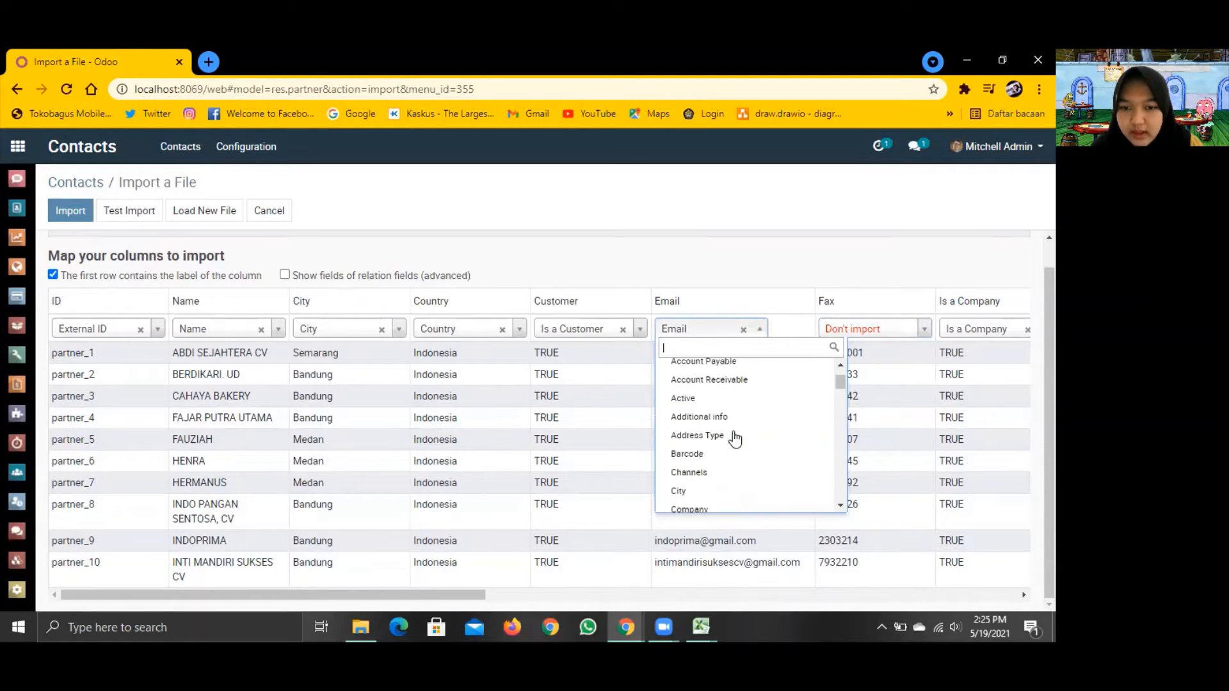
pyautogui.scroll(1, 735, 439)
pyautogui.scroll(-4, 735, 440)
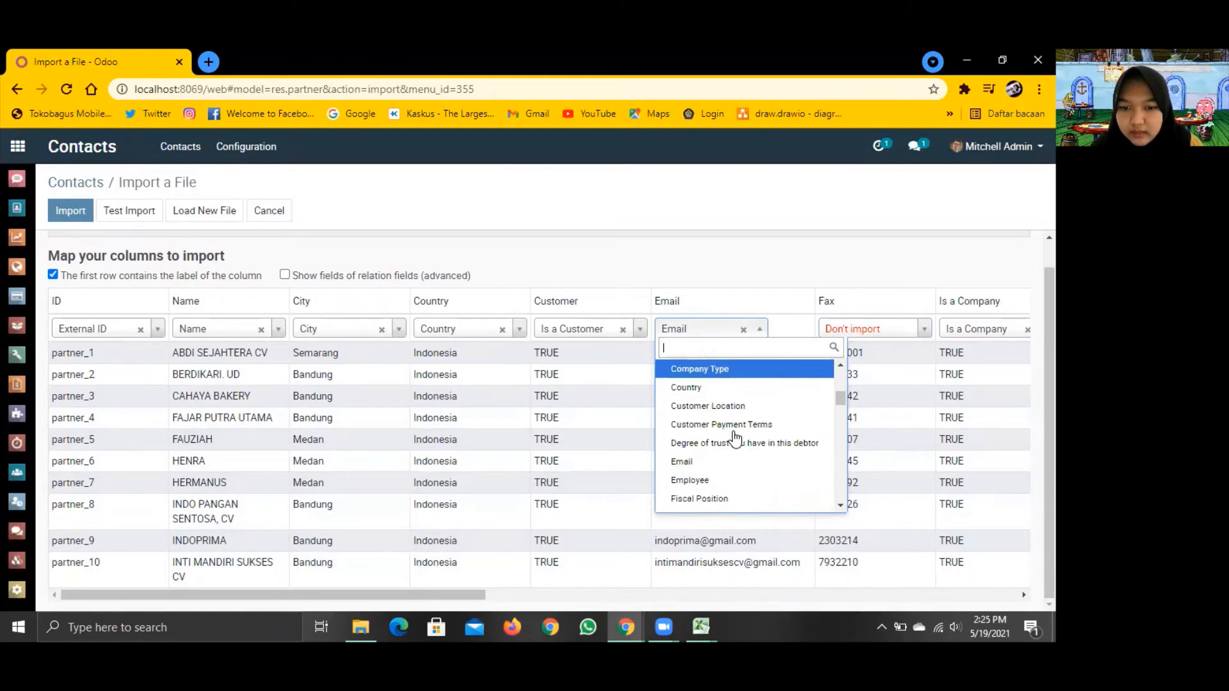
pyautogui.scroll(-1, 735, 439)
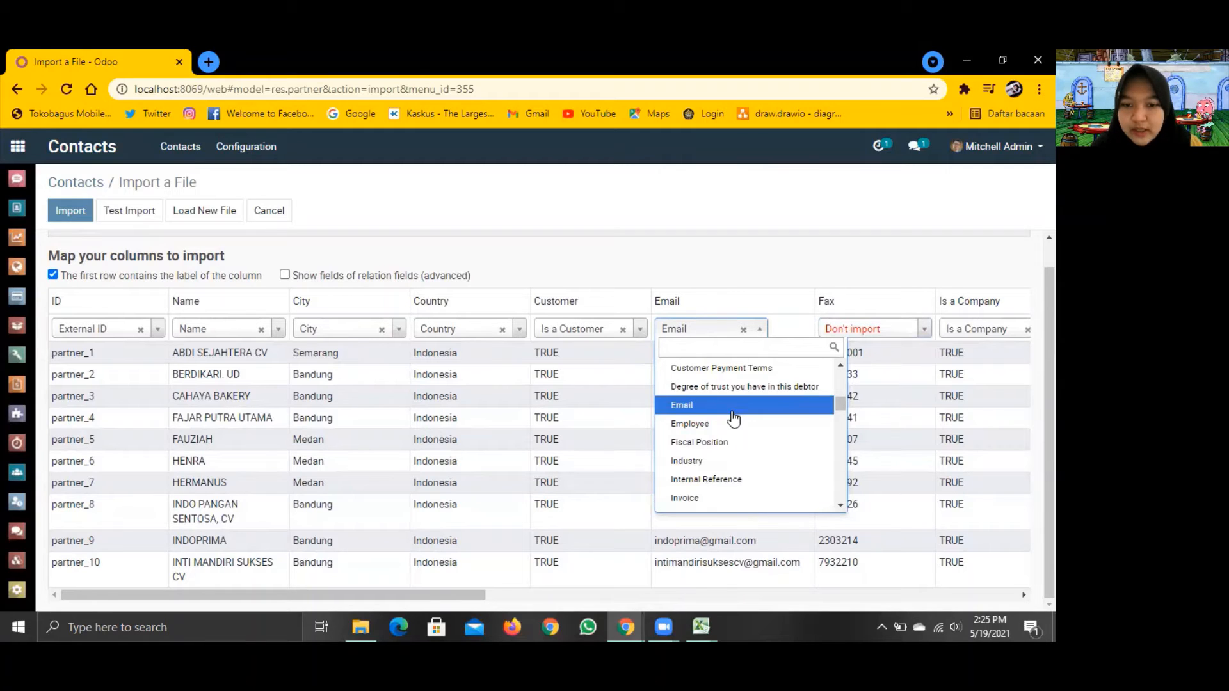
pyautogui.click(733, 410)
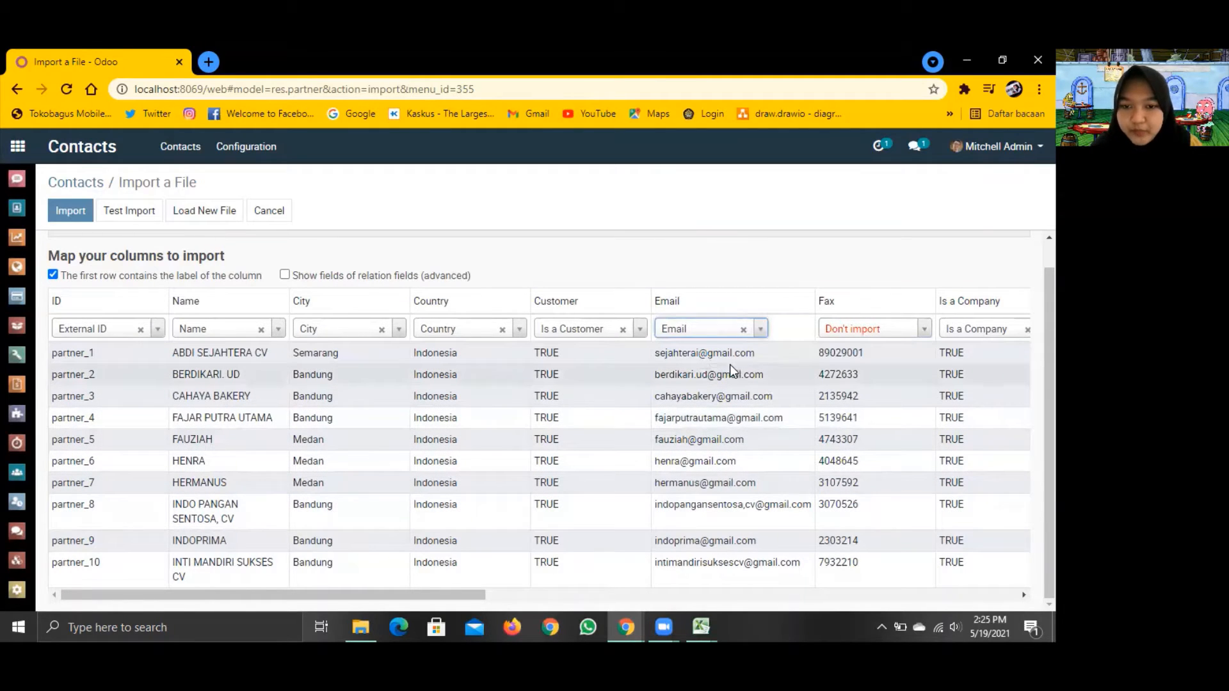
pyautogui.scroll(1, 704, 384)
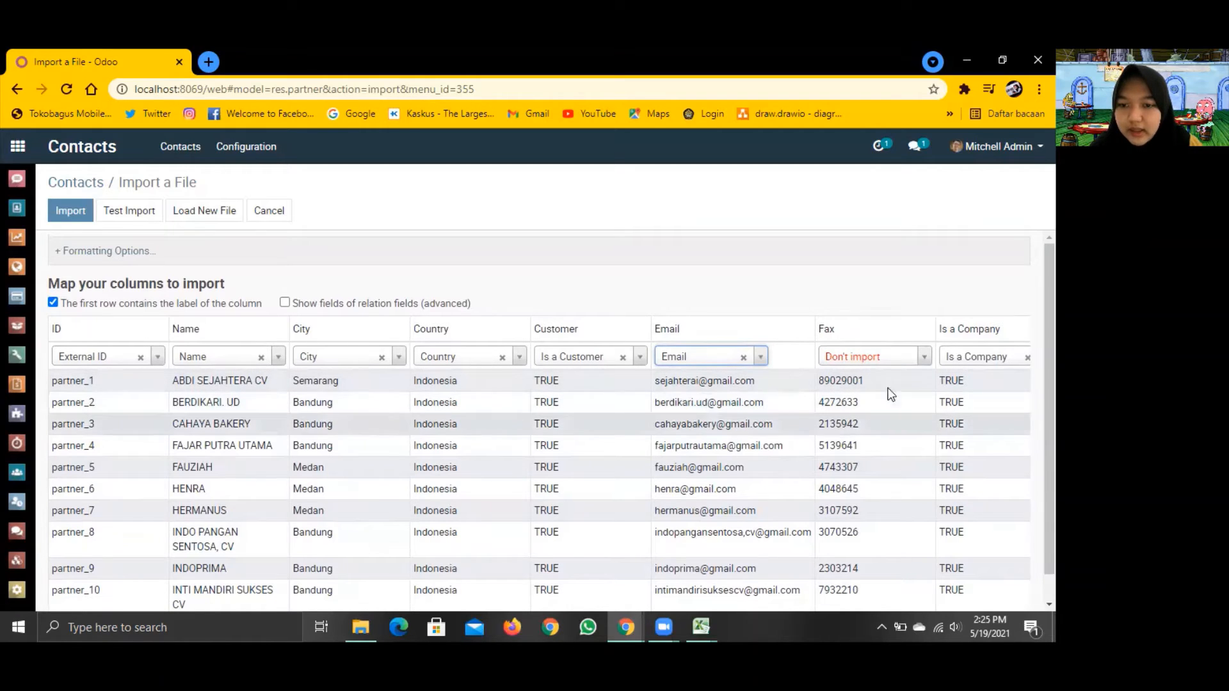
# Look through the normal and relation fields offered for the Fax column, leaving it set to Don't import.
pyautogui.click(927, 357)
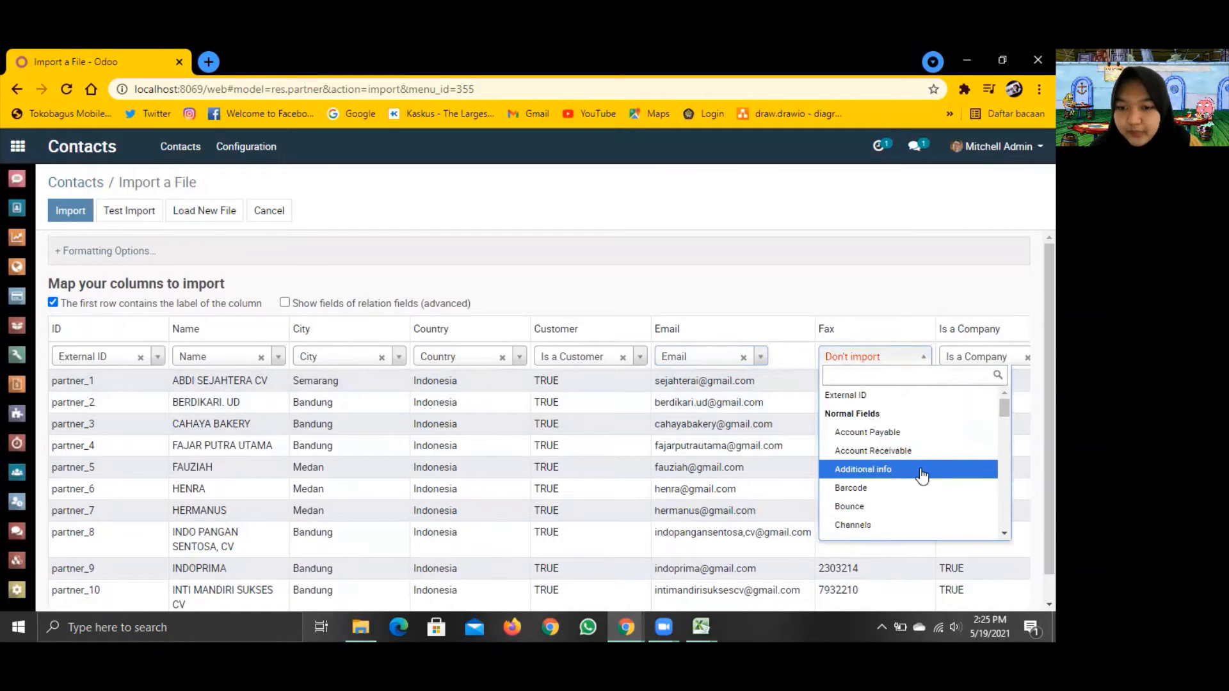
pyautogui.scroll(-5, 922, 475)
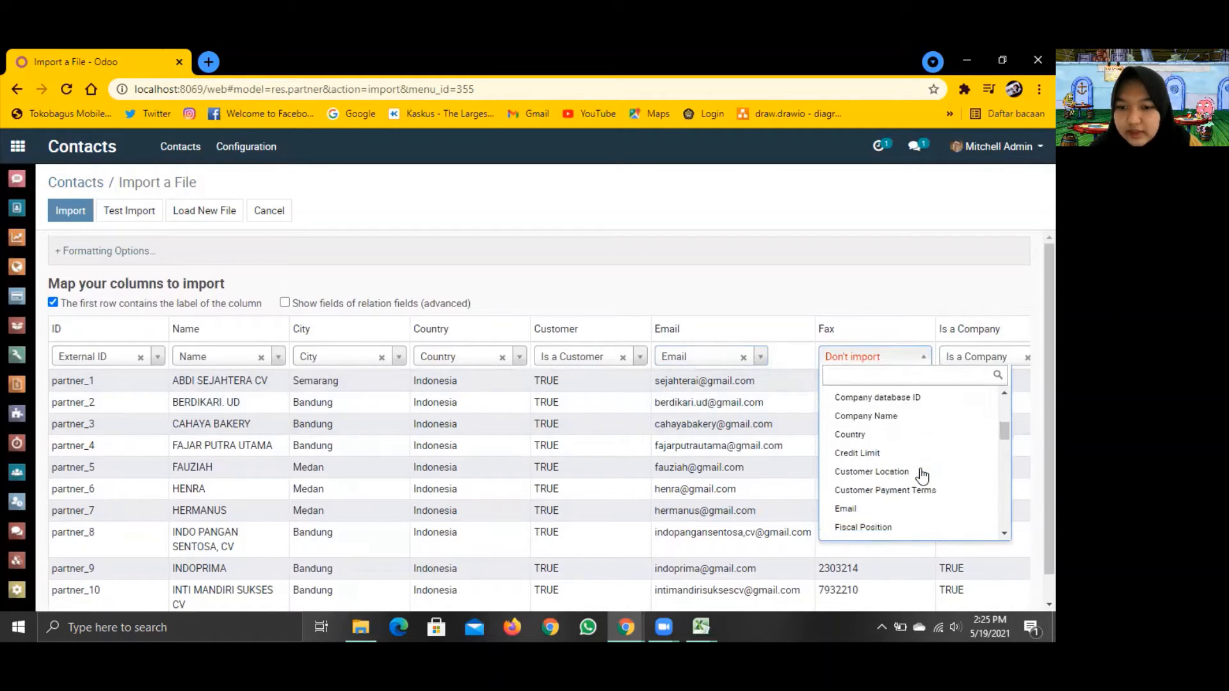
pyautogui.scroll(-5, 922, 475)
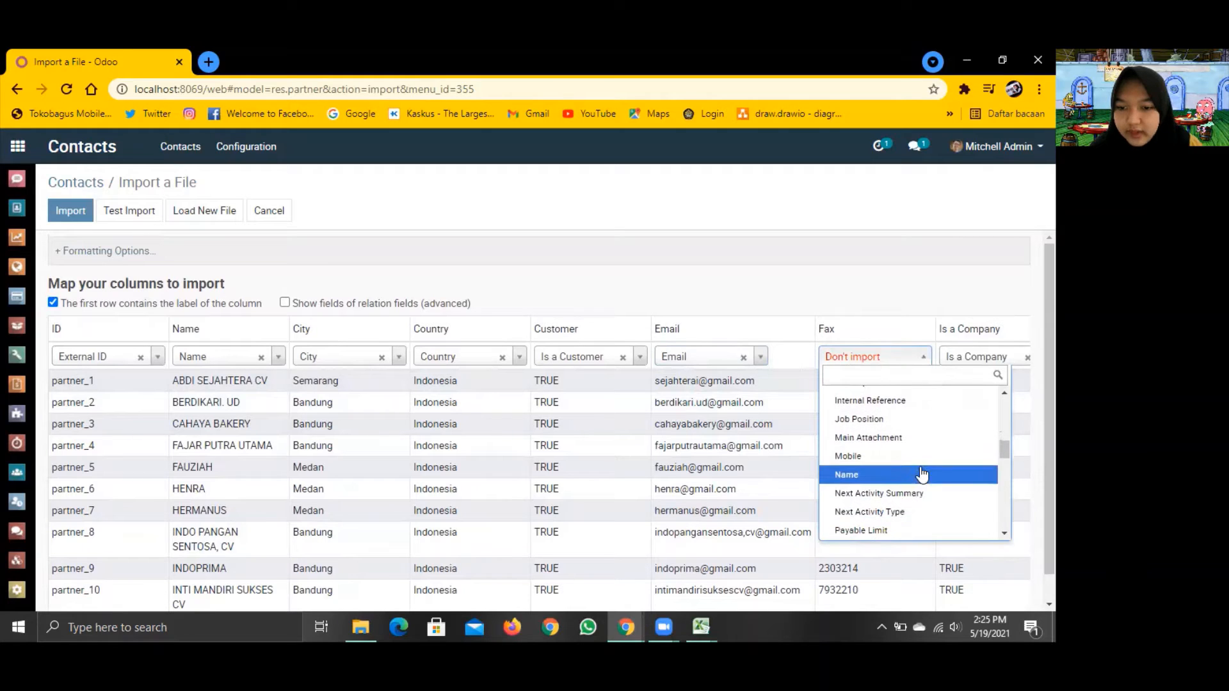
pyautogui.scroll(-2, 922, 475)
pyautogui.scroll(1, 922, 475)
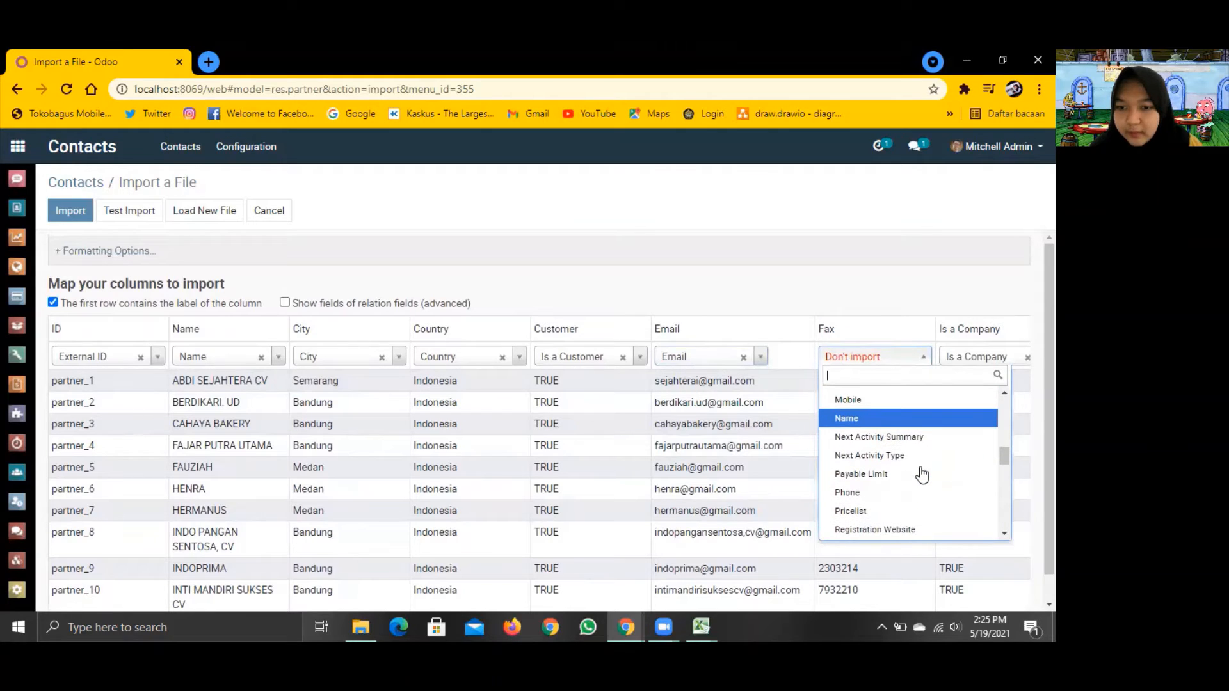
pyautogui.scroll(-3, 922, 475)
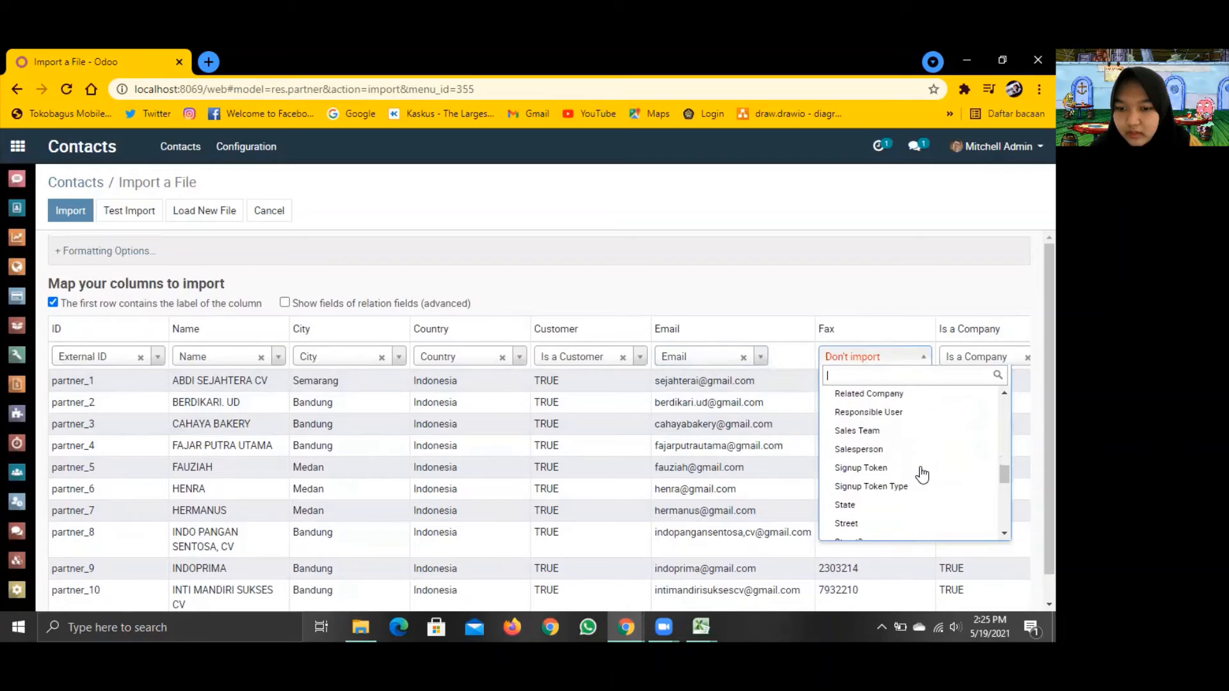
pyautogui.scroll(-4, 922, 475)
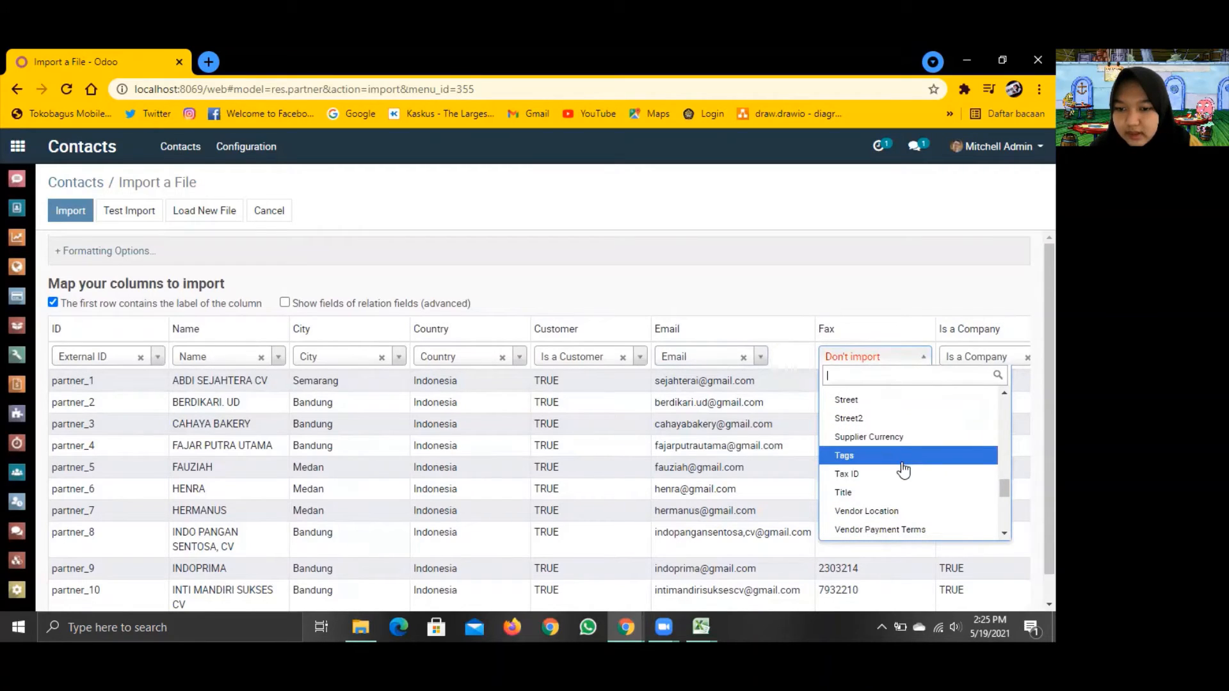
pyautogui.scroll(-3, 905, 480)
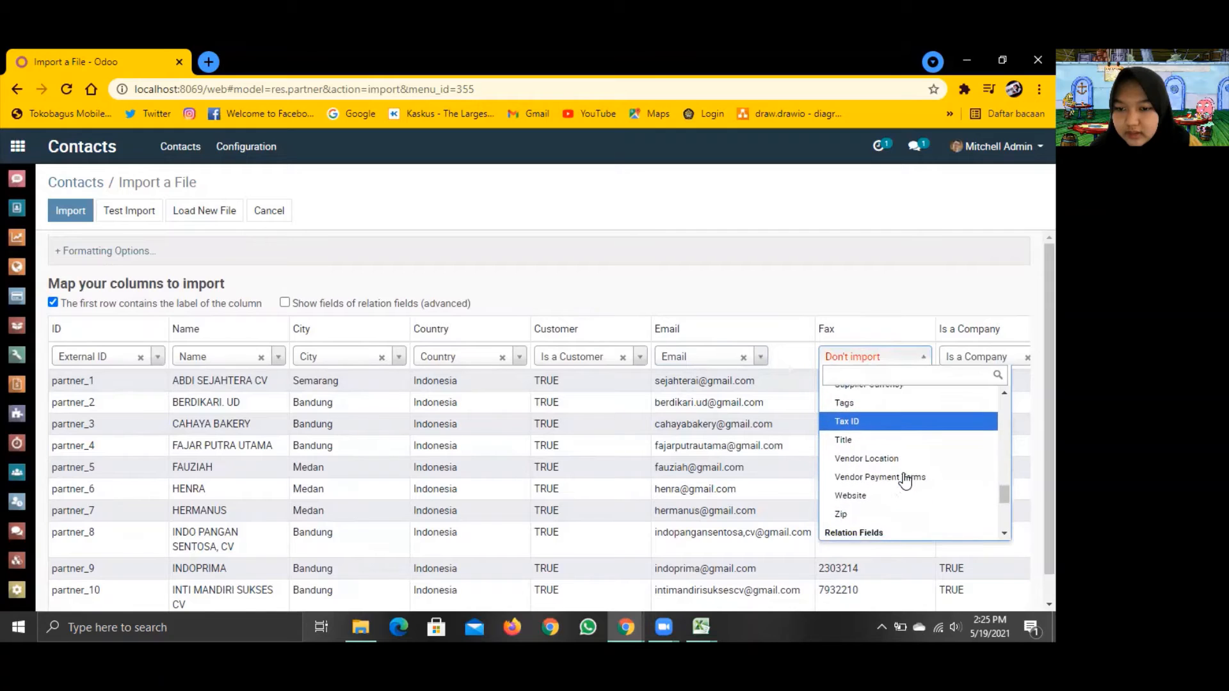
pyautogui.scroll(-4, 904, 480)
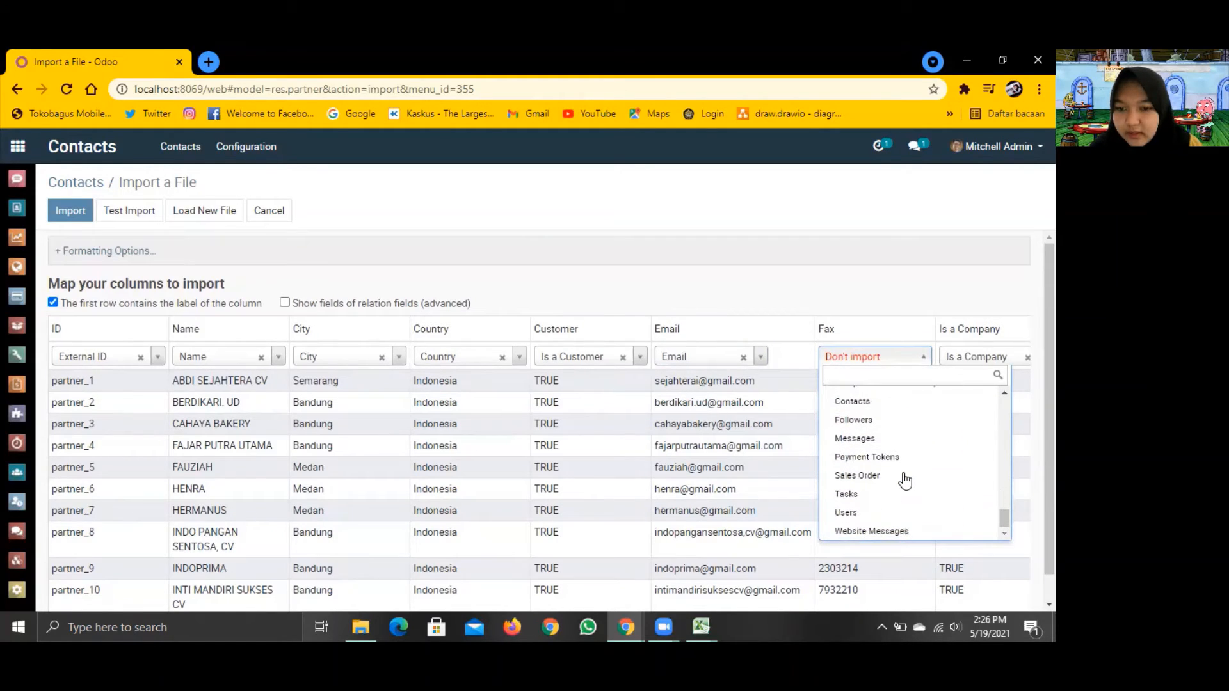
pyautogui.scroll(2, 905, 480)
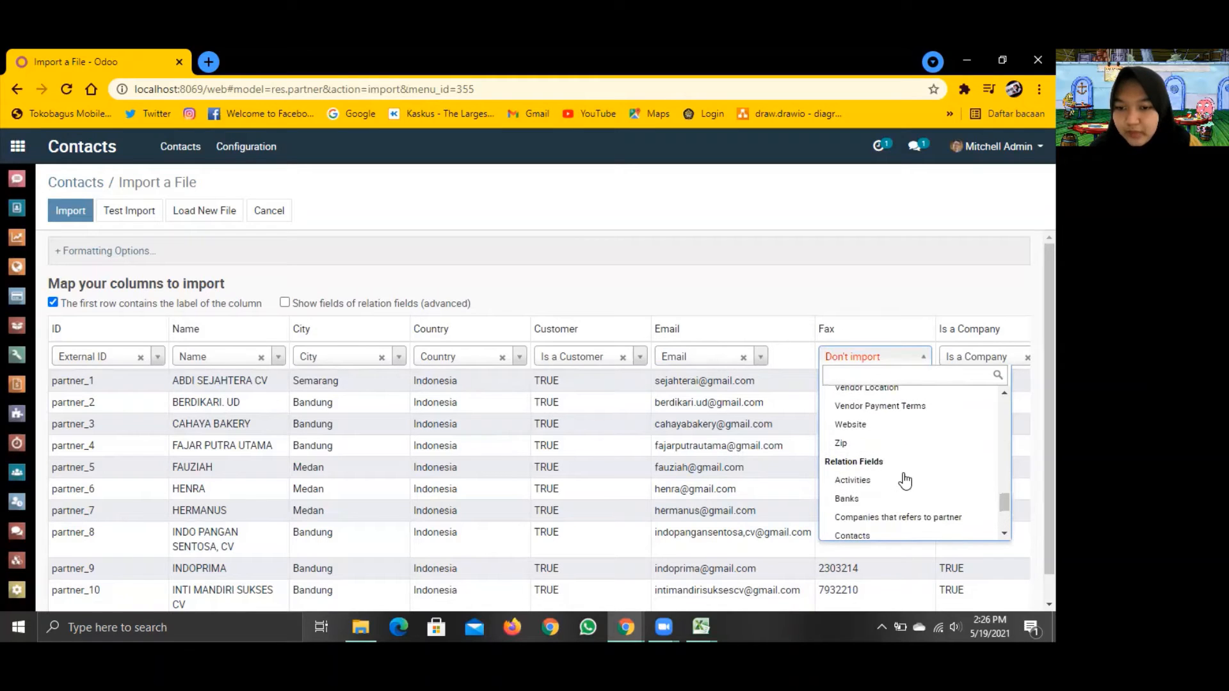
pyautogui.scroll(3, 905, 480)
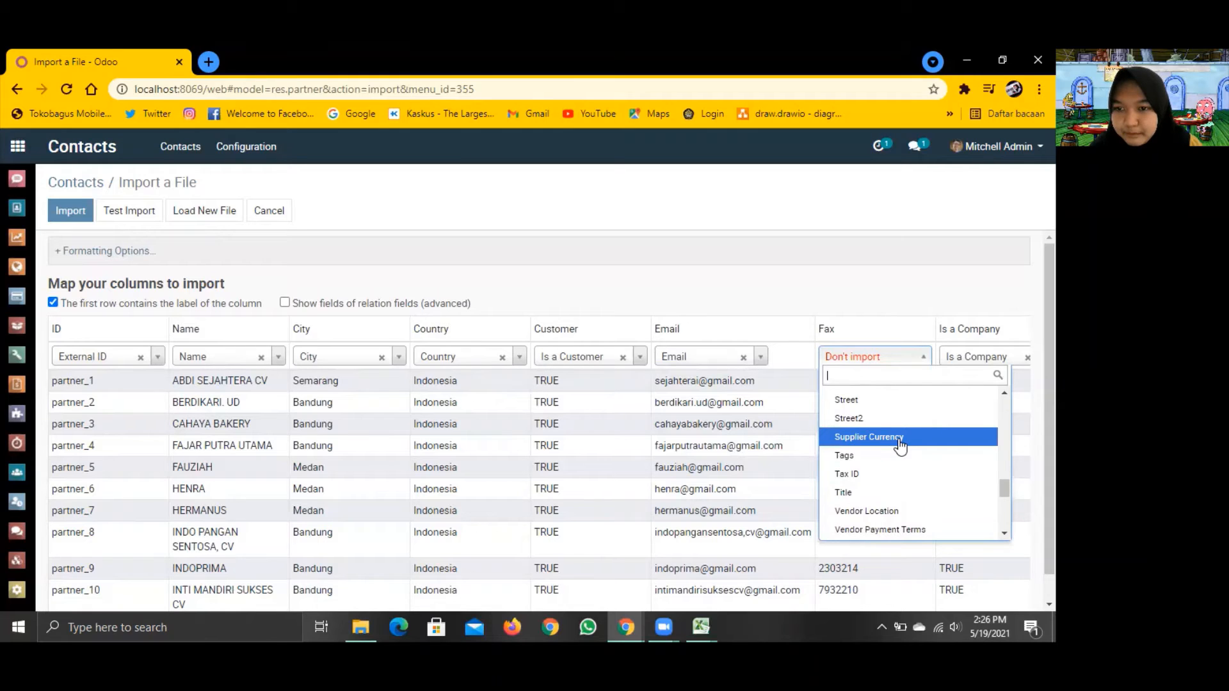
pyautogui.scroll(4, 901, 446)
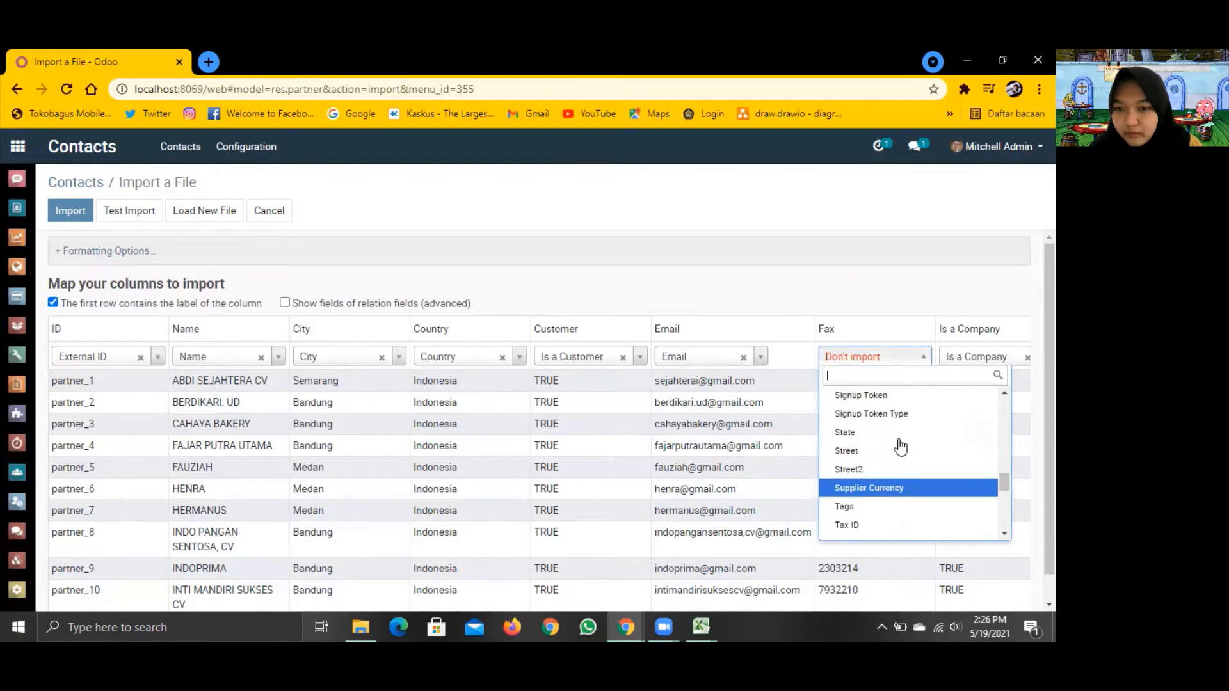
pyautogui.scroll(2, 901, 447)
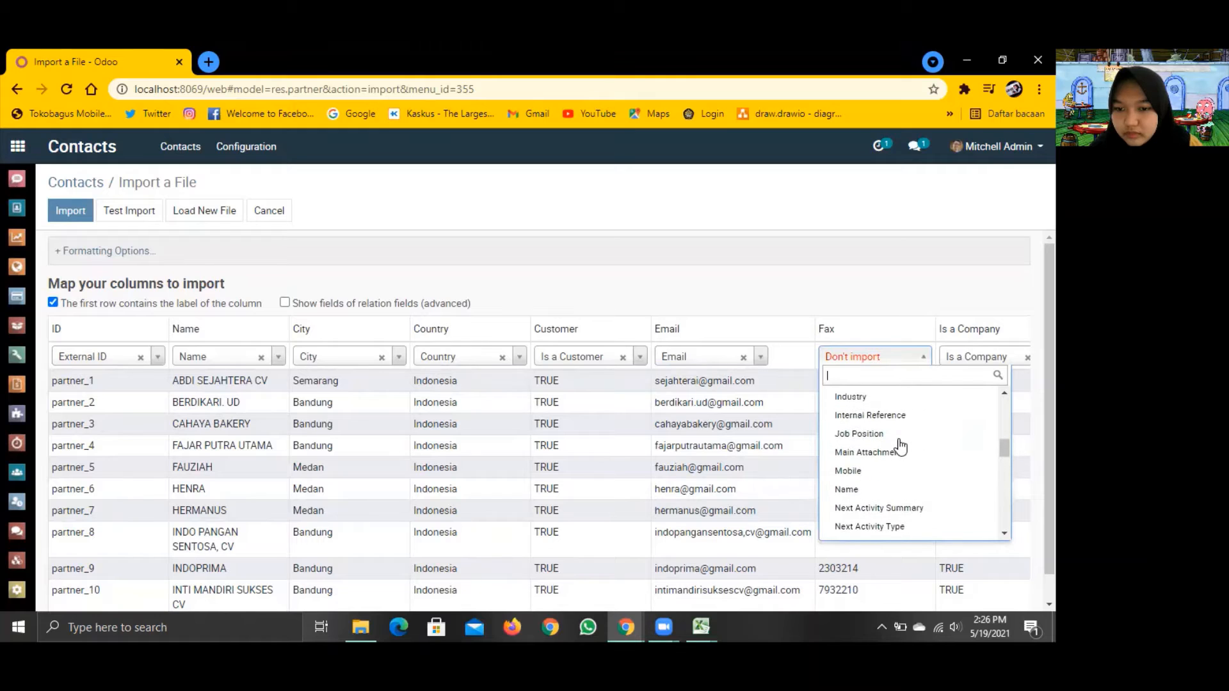
pyautogui.scroll(-2, 901, 447)
pyautogui.scroll(5, 900, 446)
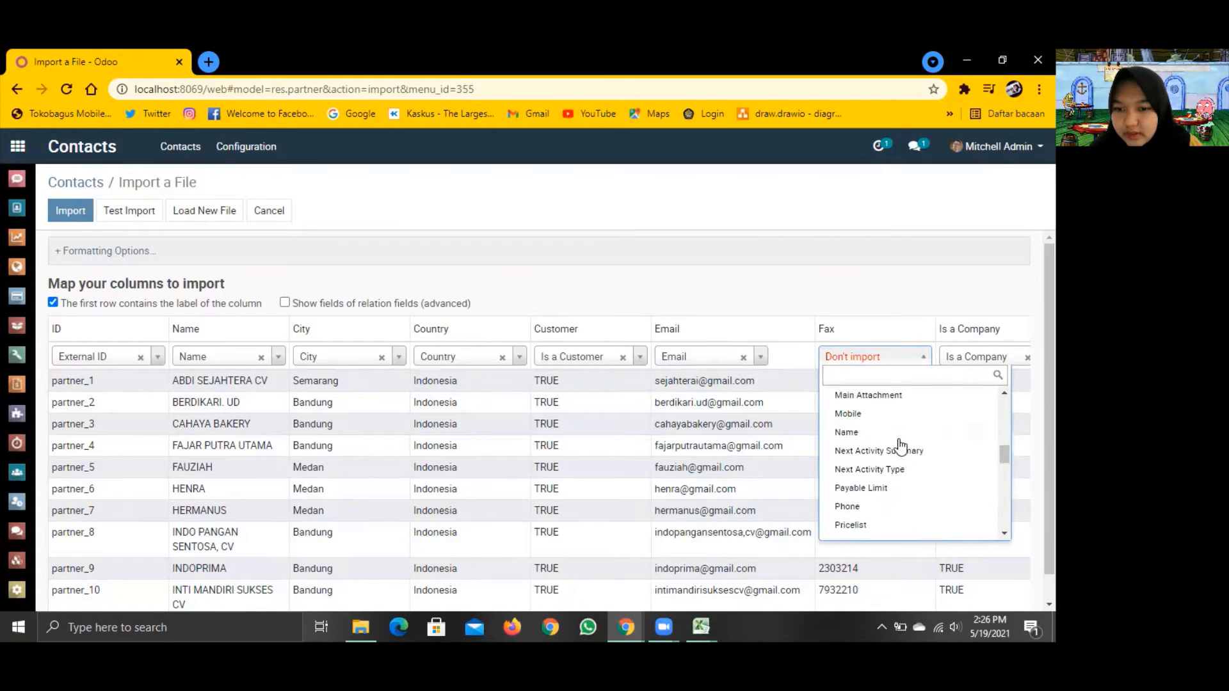
pyautogui.scroll(5, 901, 446)
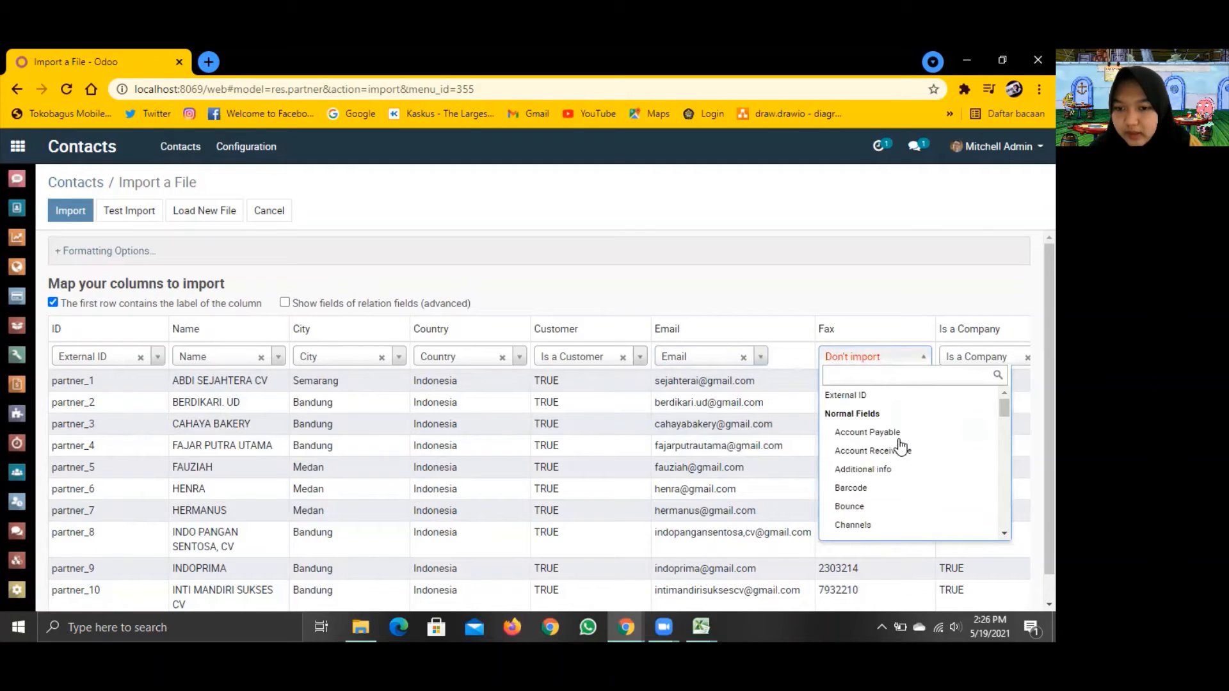
pyautogui.click(748, 313)
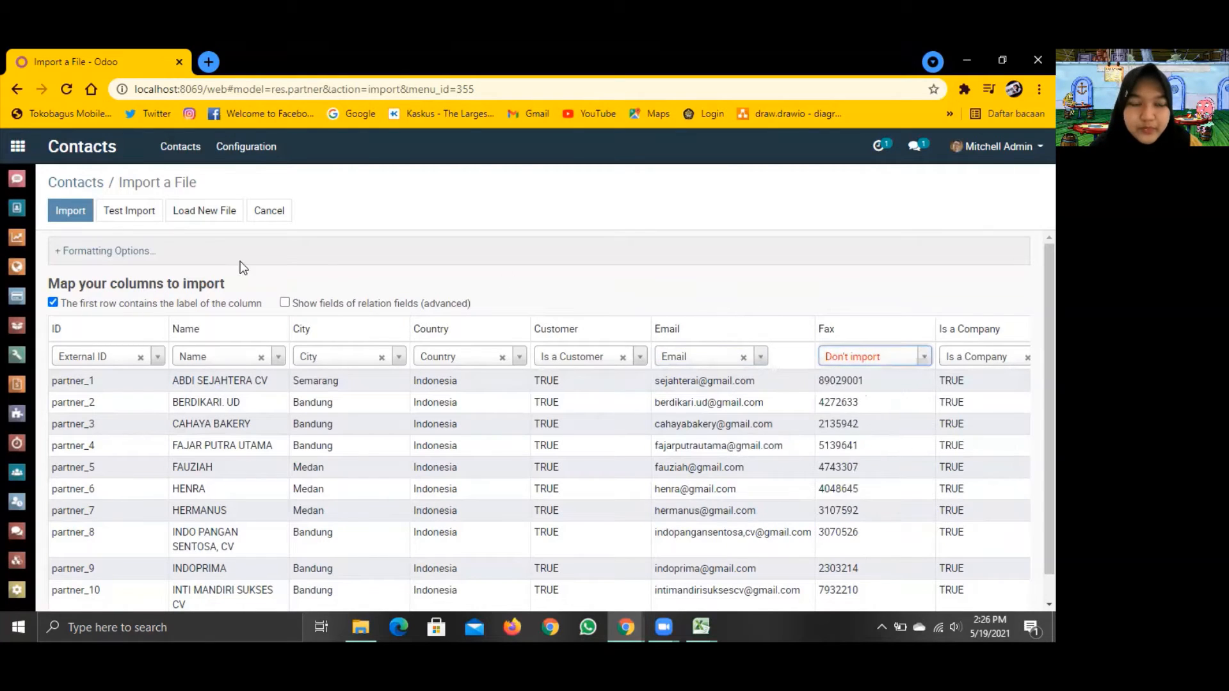
# Load 05 import.res.partner.3 as the new contacts import file and look through all its mapped columns.
pyautogui.click(211, 218)
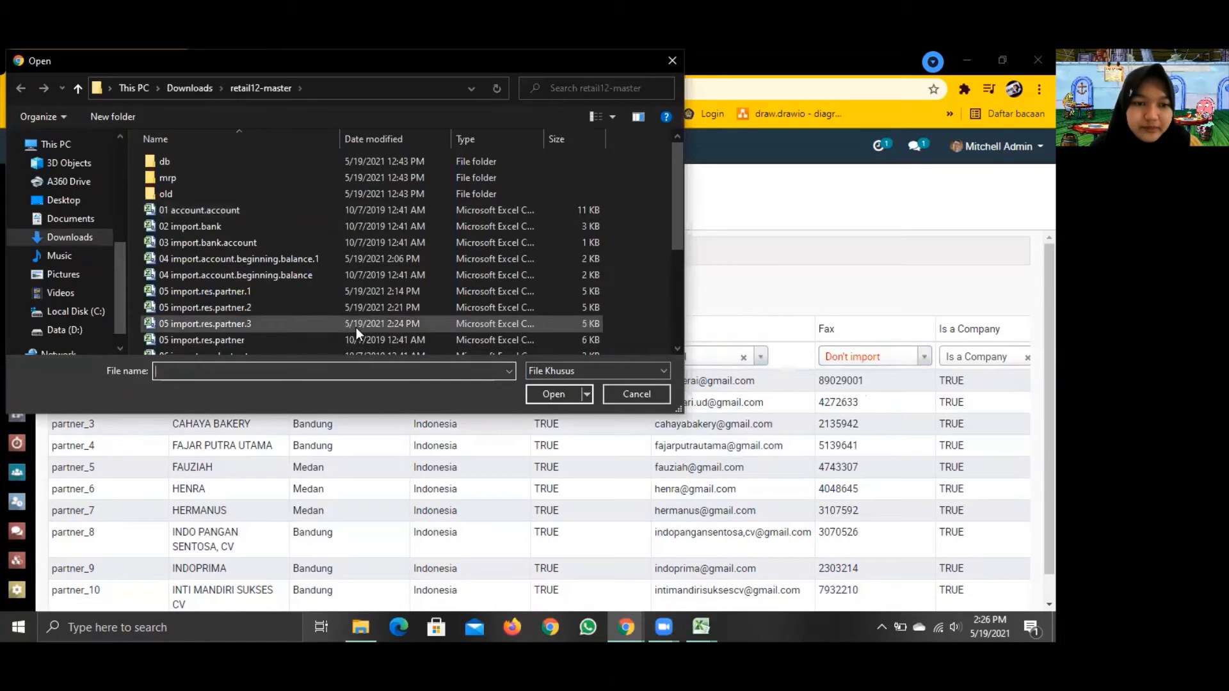
pyautogui.click(356, 328)
pyautogui.click(537, 394)
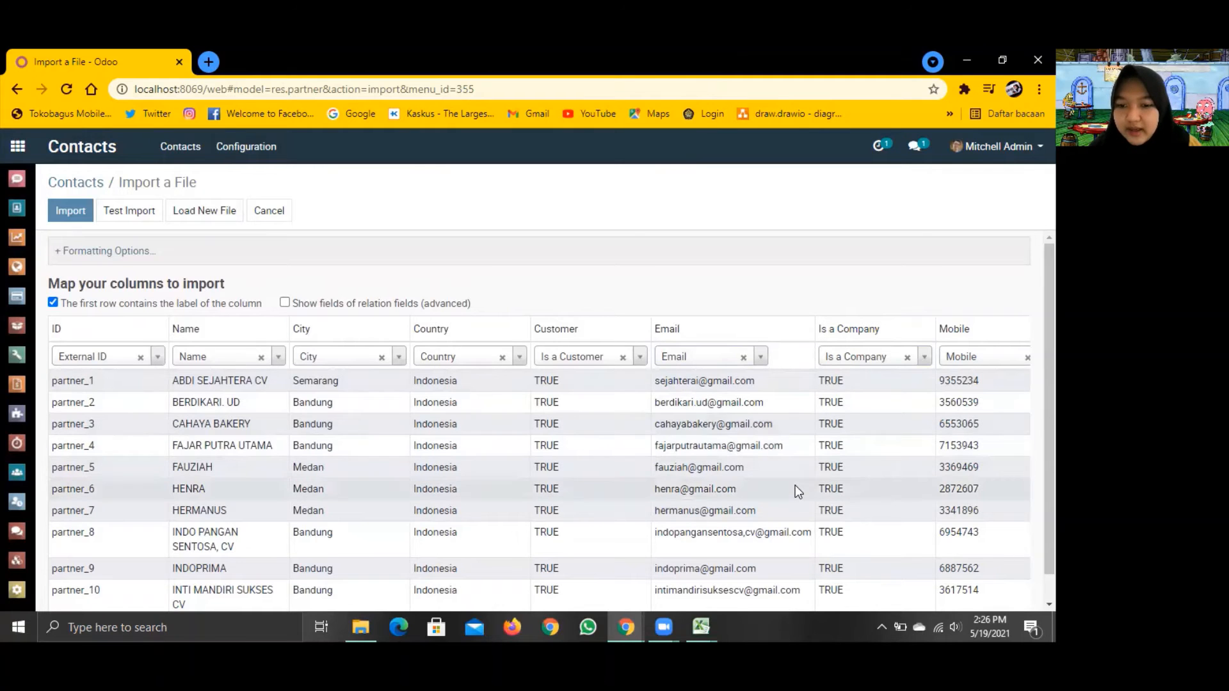
pyautogui.scroll(-1, 795, 485)
pyautogui.scroll(1, 795, 485)
pyautogui.hscroll(5, 796, 485)
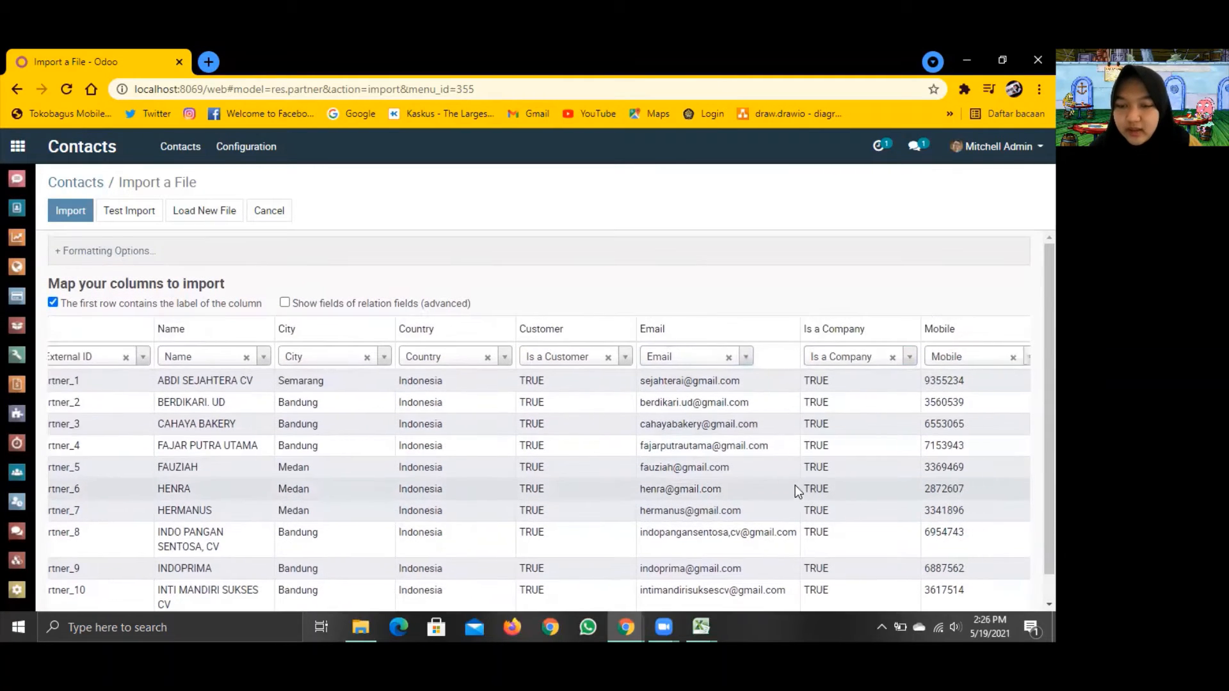
pyautogui.hscroll(6, 796, 488)
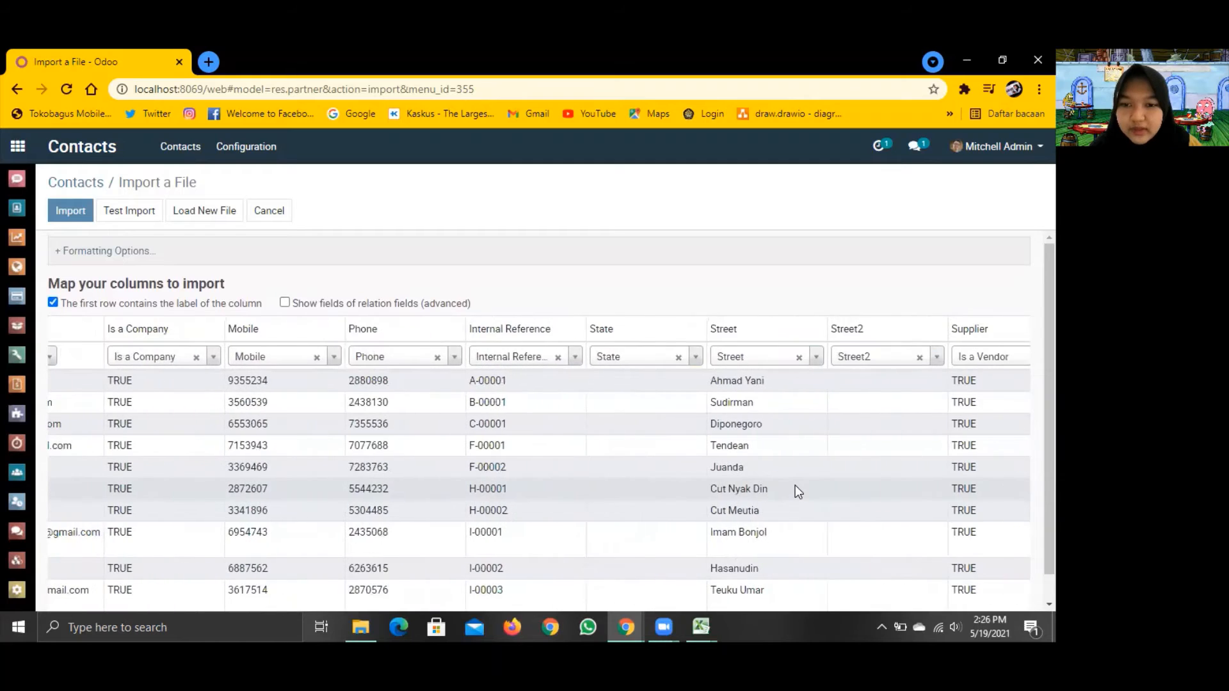
pyautogui.hscroll(4, 795, 488)
pyautogui.hscroll(-10, 795, 488)
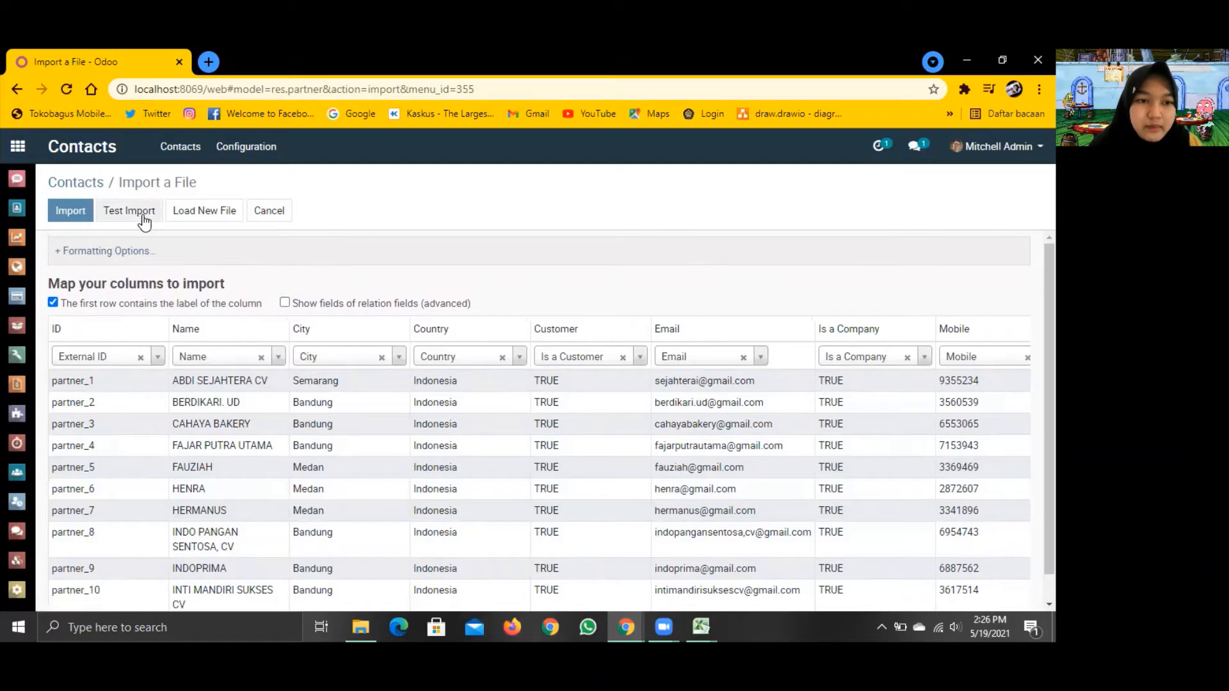
# Run a test import of the contacts file and check the result against the previewed rows, dismissing the chat notification.
pyautogui.click(145, 222)
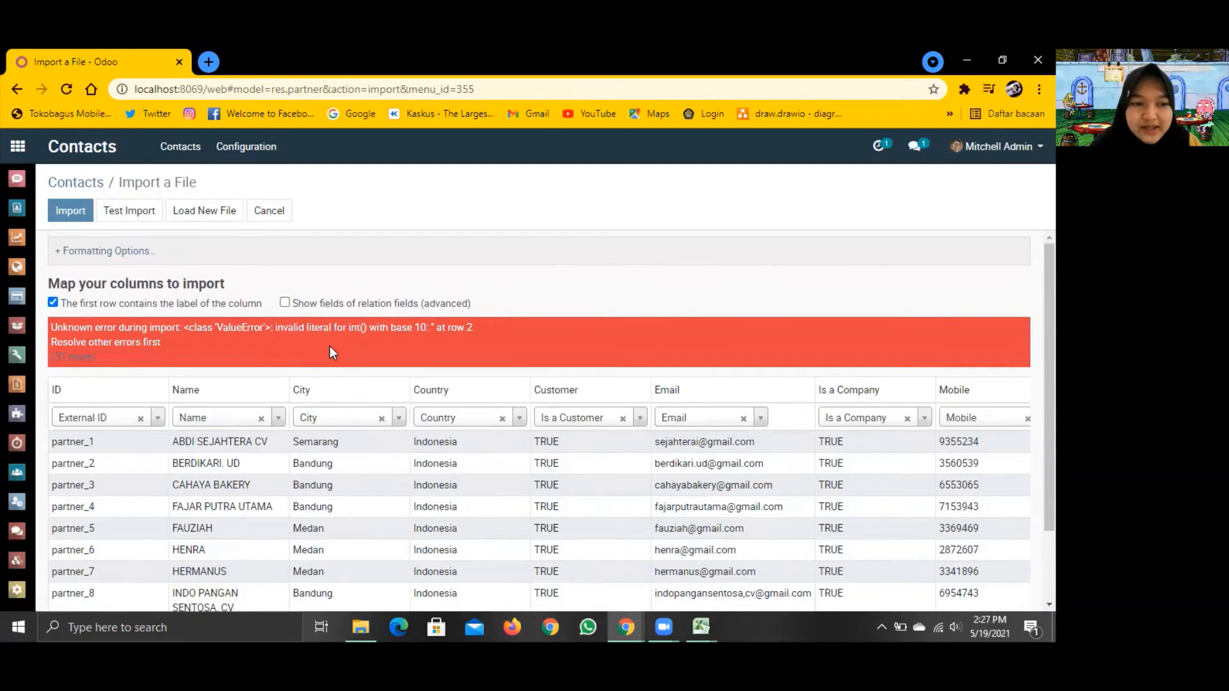
pyautogui.scroll(-2, 377, 404)
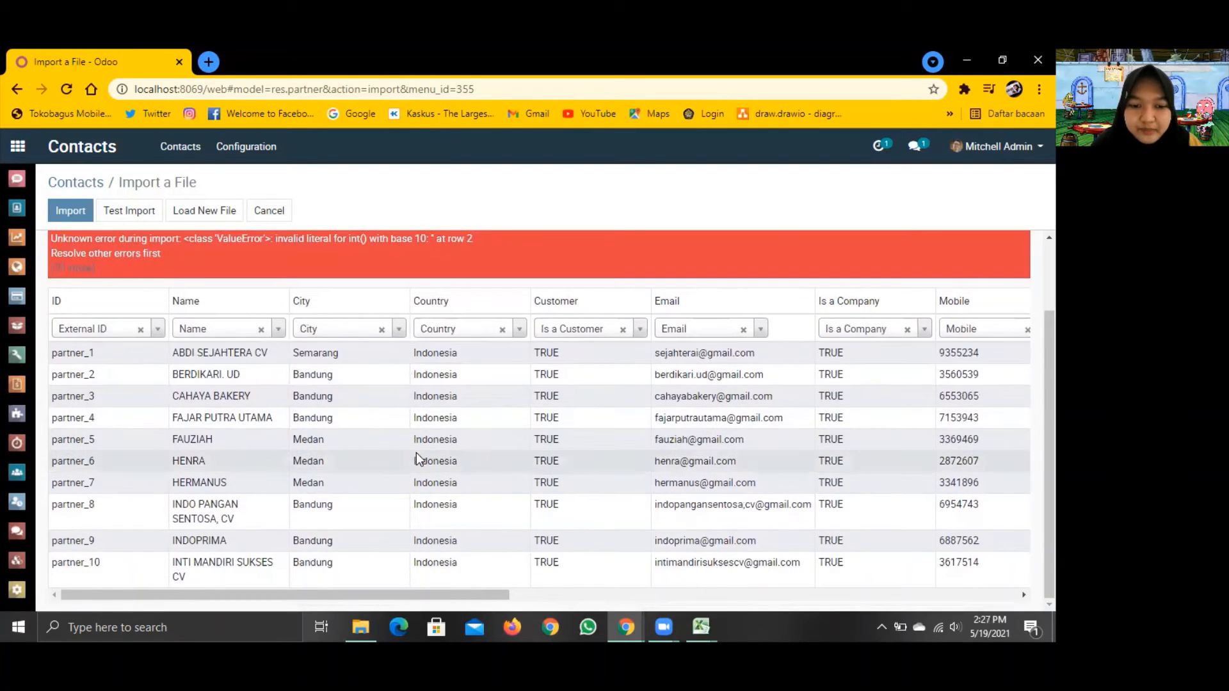
pyautogui.moveTo(489, 590); pyautogui.dragTo(448, 575)
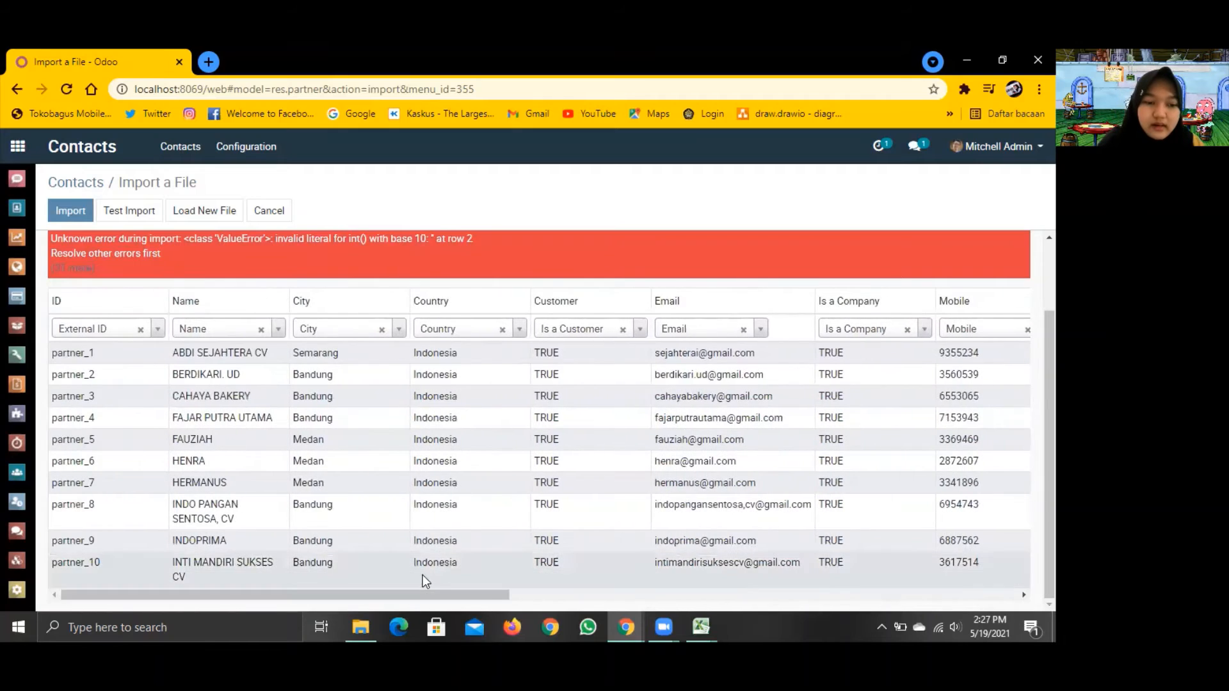
pyautogui.scroll(2, 416, 376)
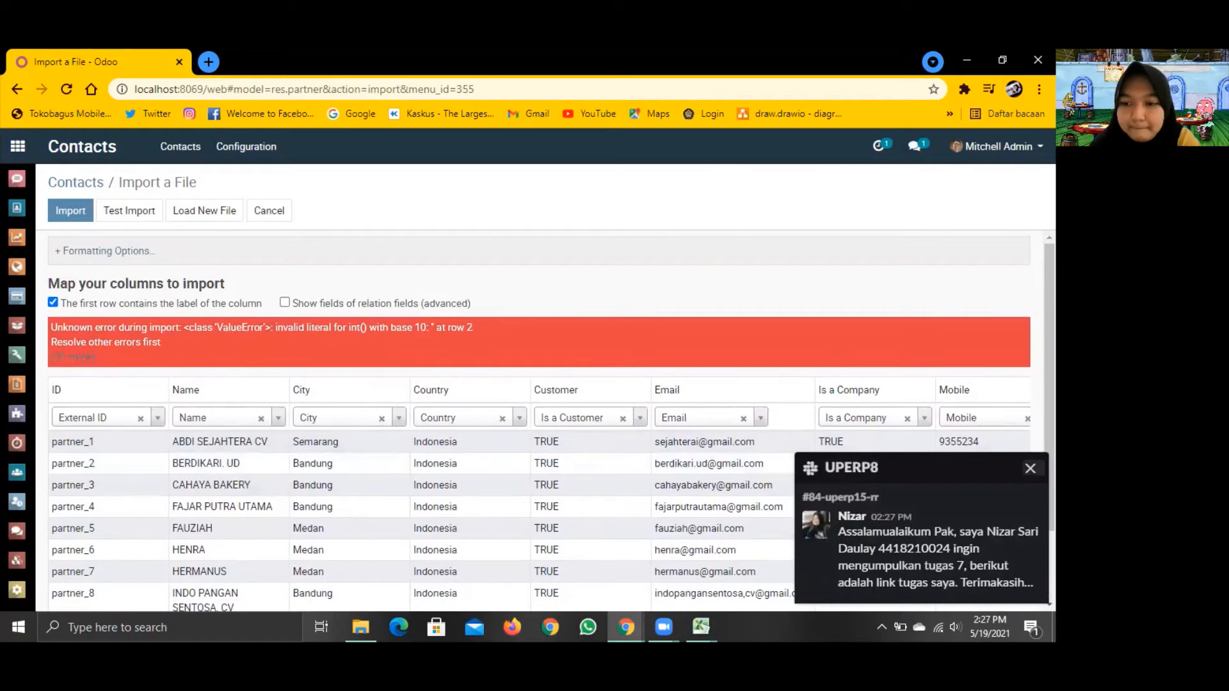
pyautogui.click(1030, 468)
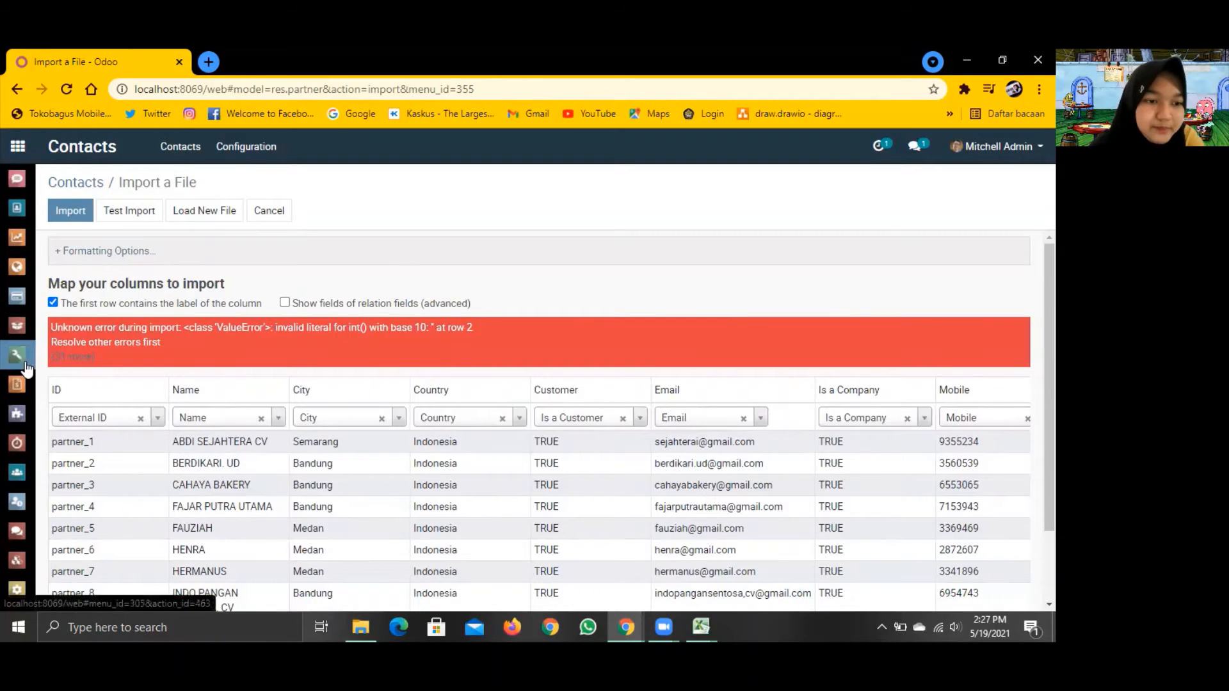
# Open the file import page for Product Categories in the Inventory configuration.
pyautogui.click(19, 327)
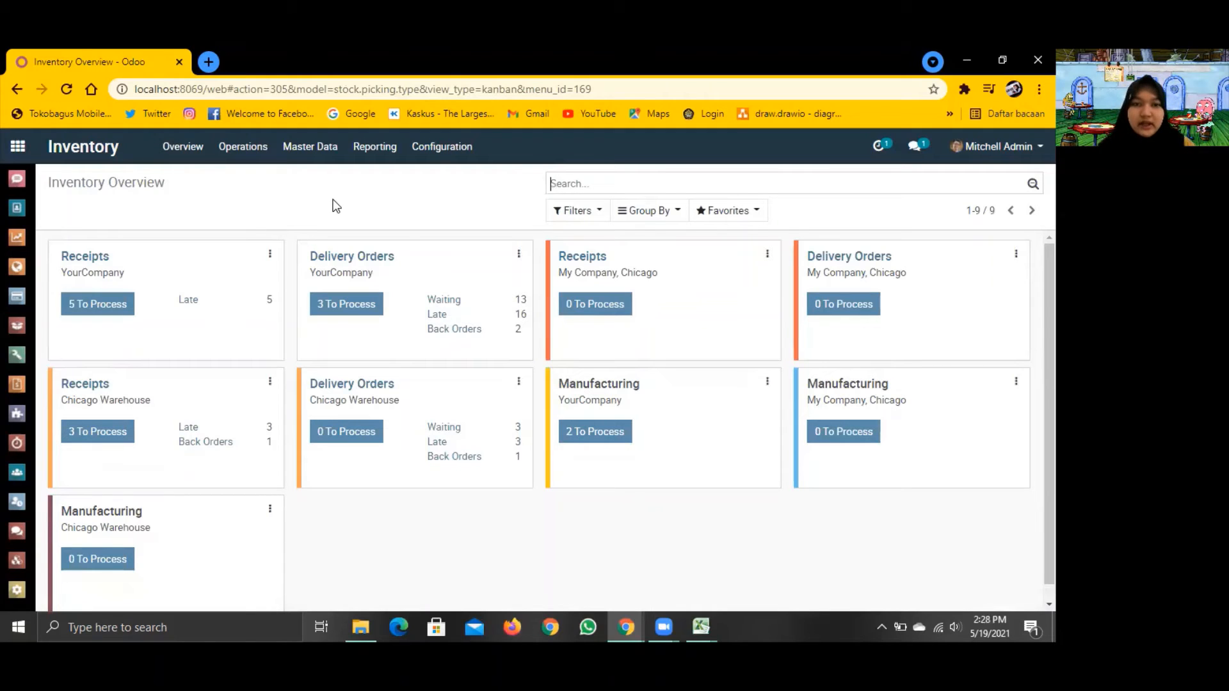
pyautogui.click(447, 151)
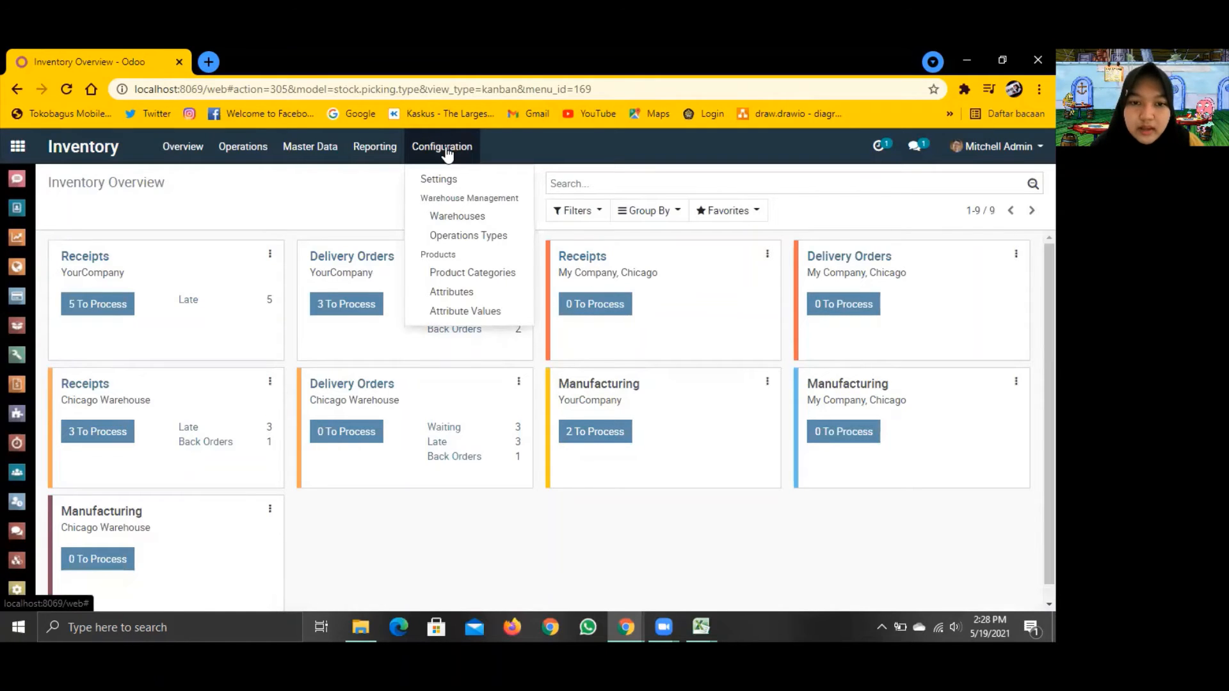
pyautogui.click(495, 275)
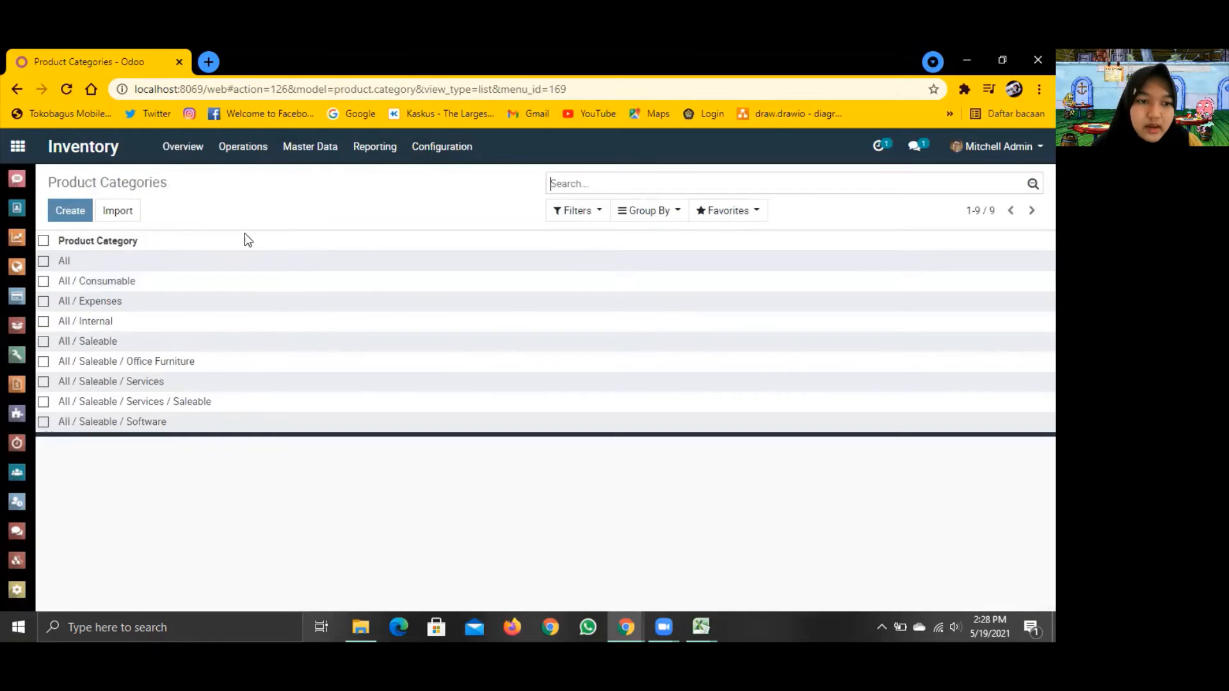
pyautogui.click(118, 211)
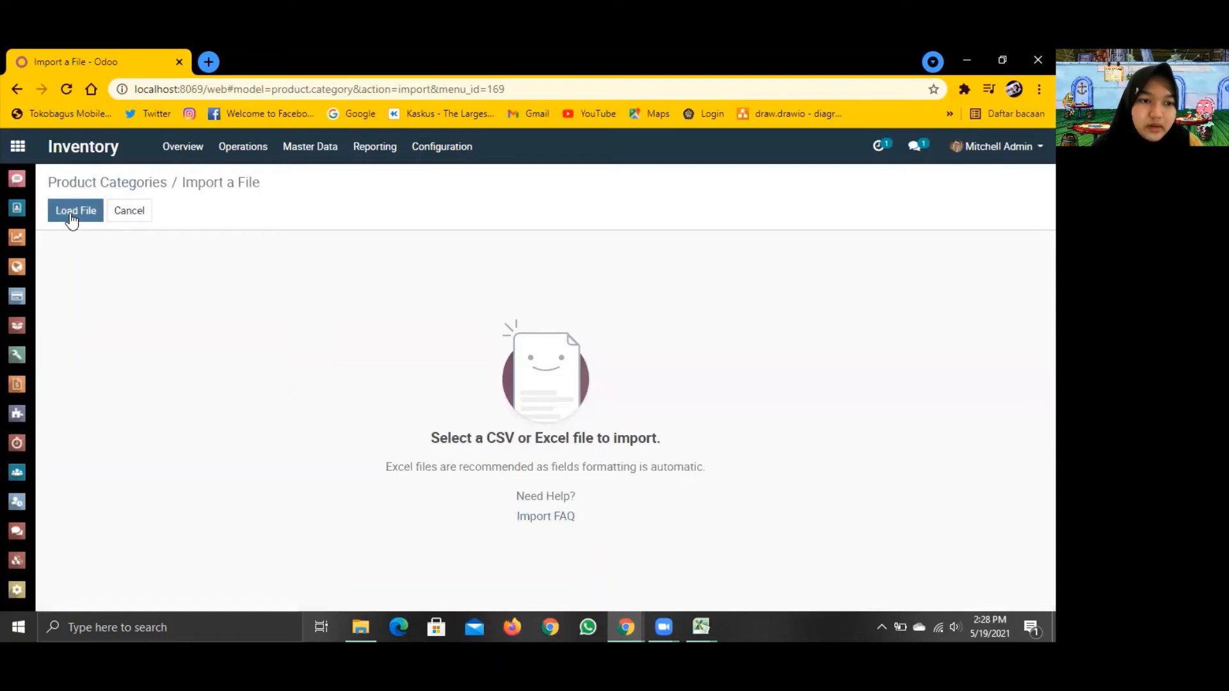
# Load the file 06 import.product.category from the retail12-master folder for import.
pyautogui.click(71, 213)
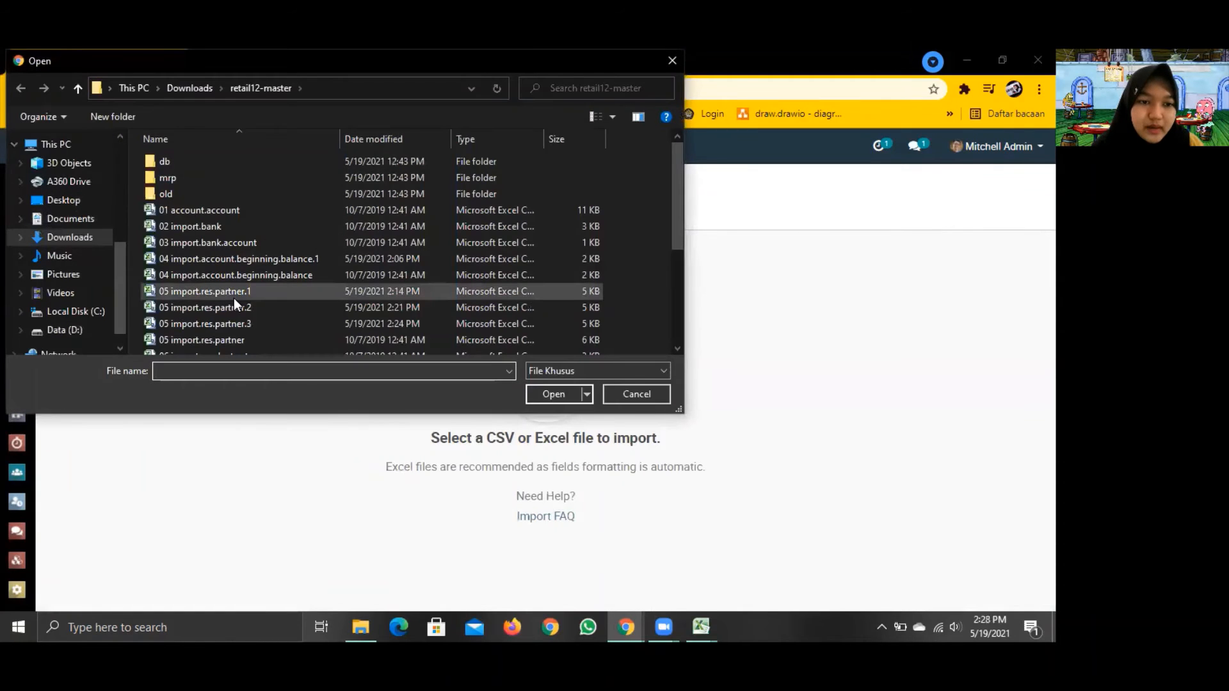
pyautogui.scroll(-1, 233, 298)
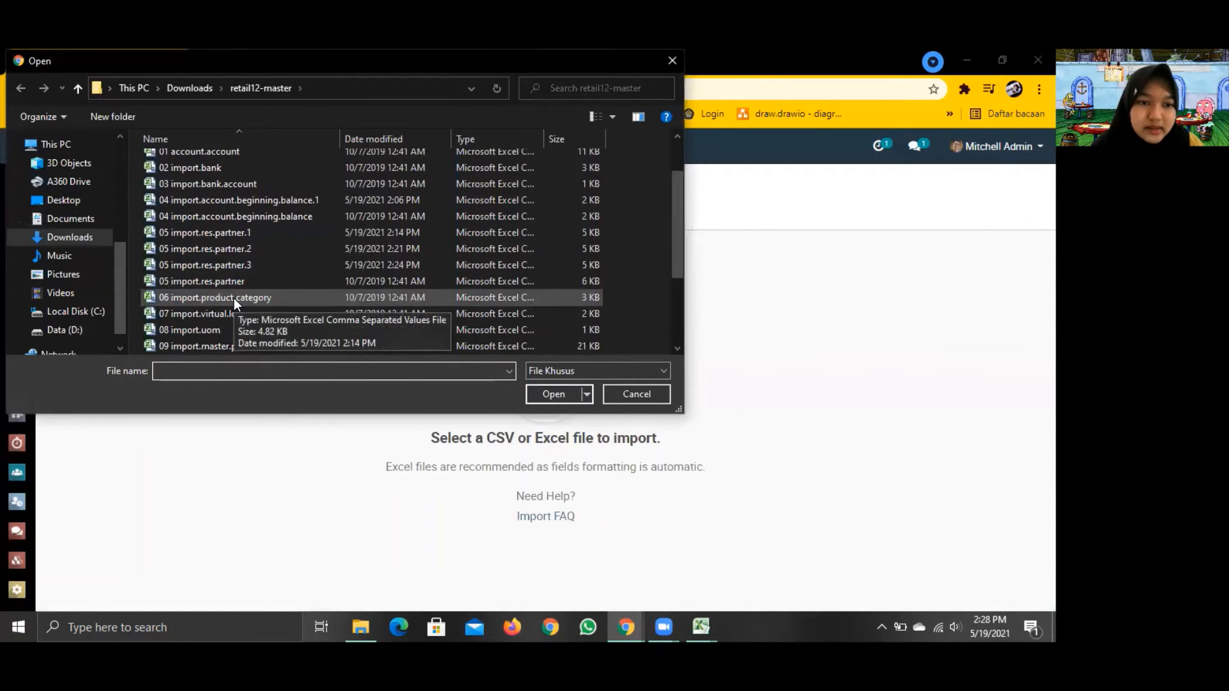
pyautogui.click(298, 297)
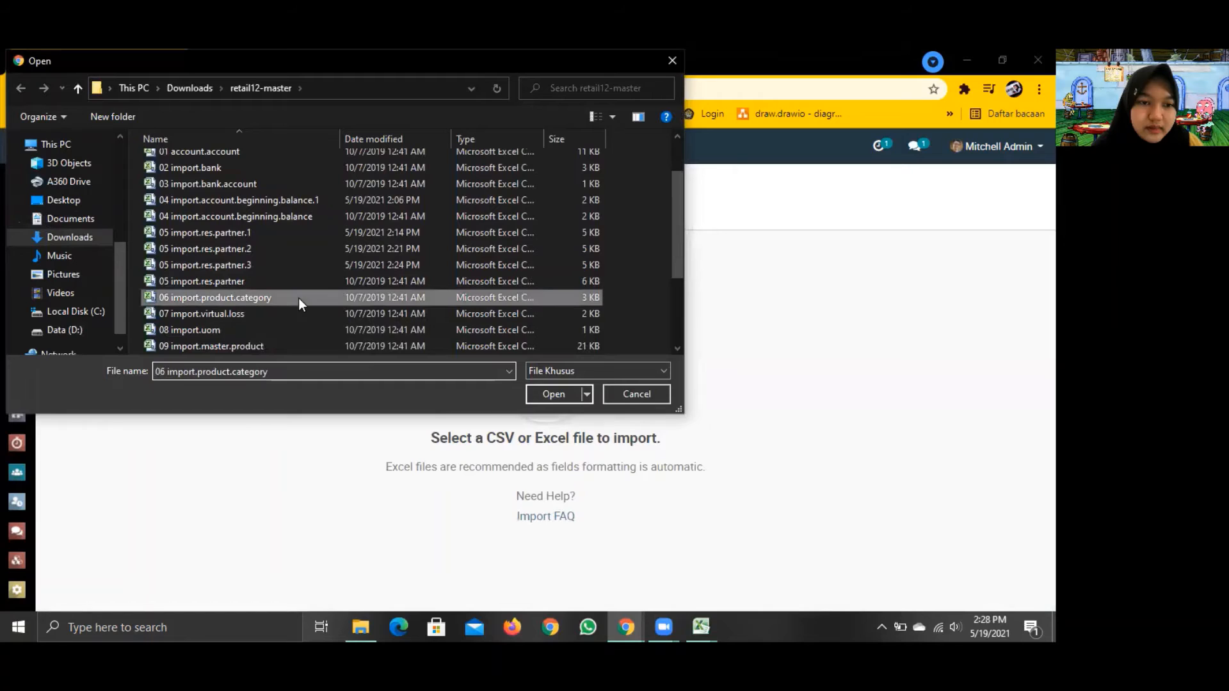
pyautogui.click(552, 395)
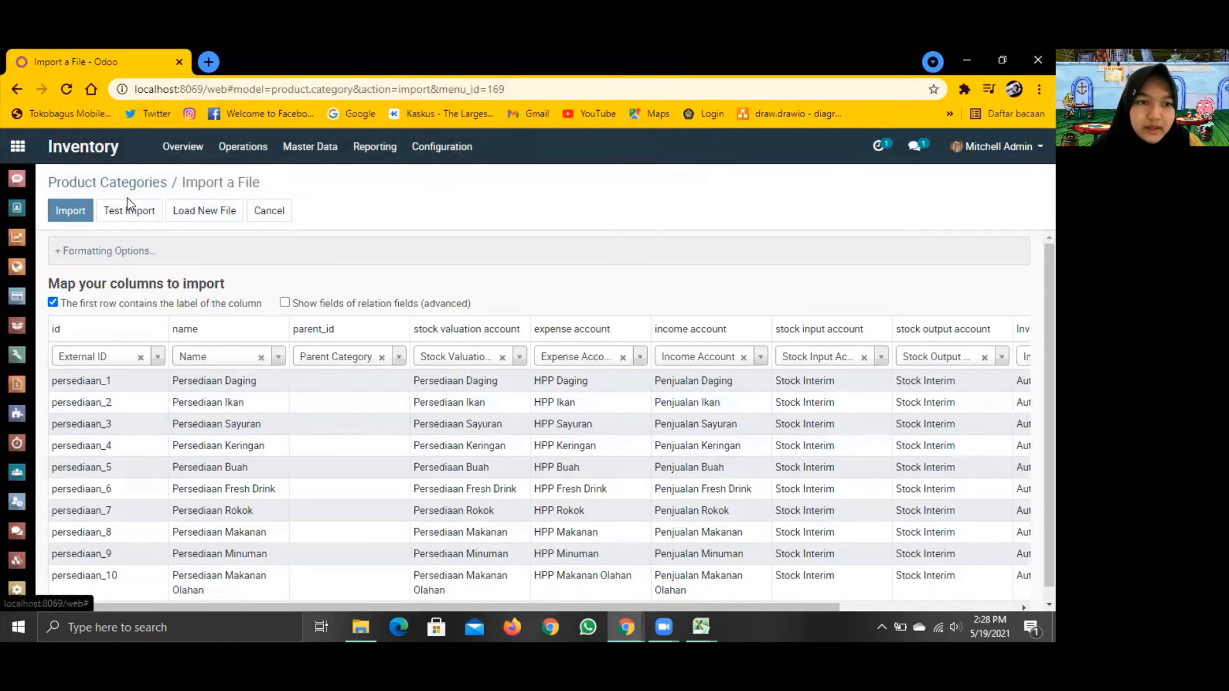
# Run a test import of the product categories and read through the reported errors down to the preview table.
pyautogui.click(135, 216)
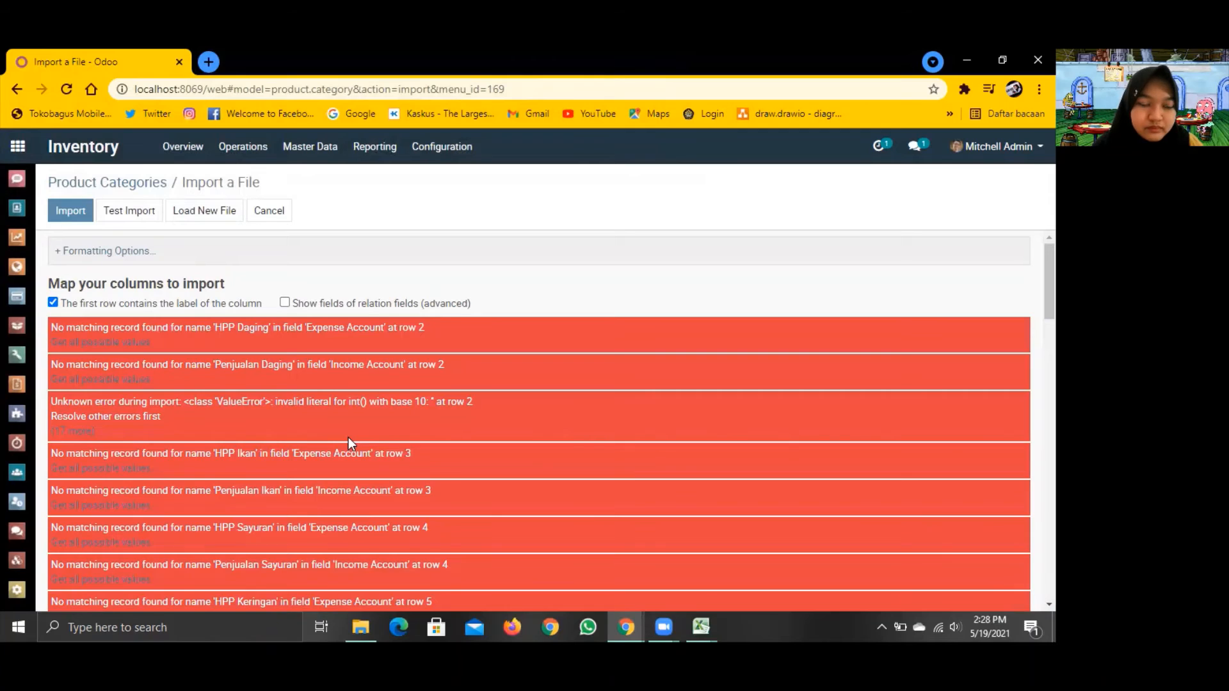
pyautogui.scroll(-4, 348, 436)
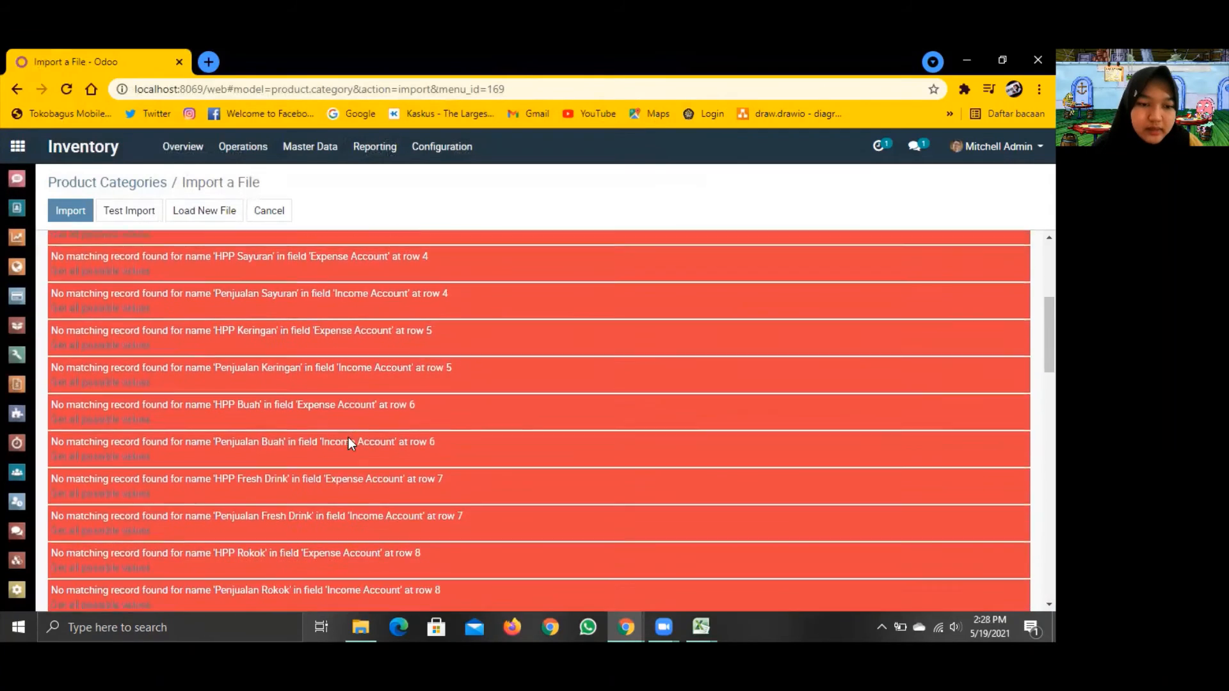
pyautogui.scroll(-6, 348, 440)
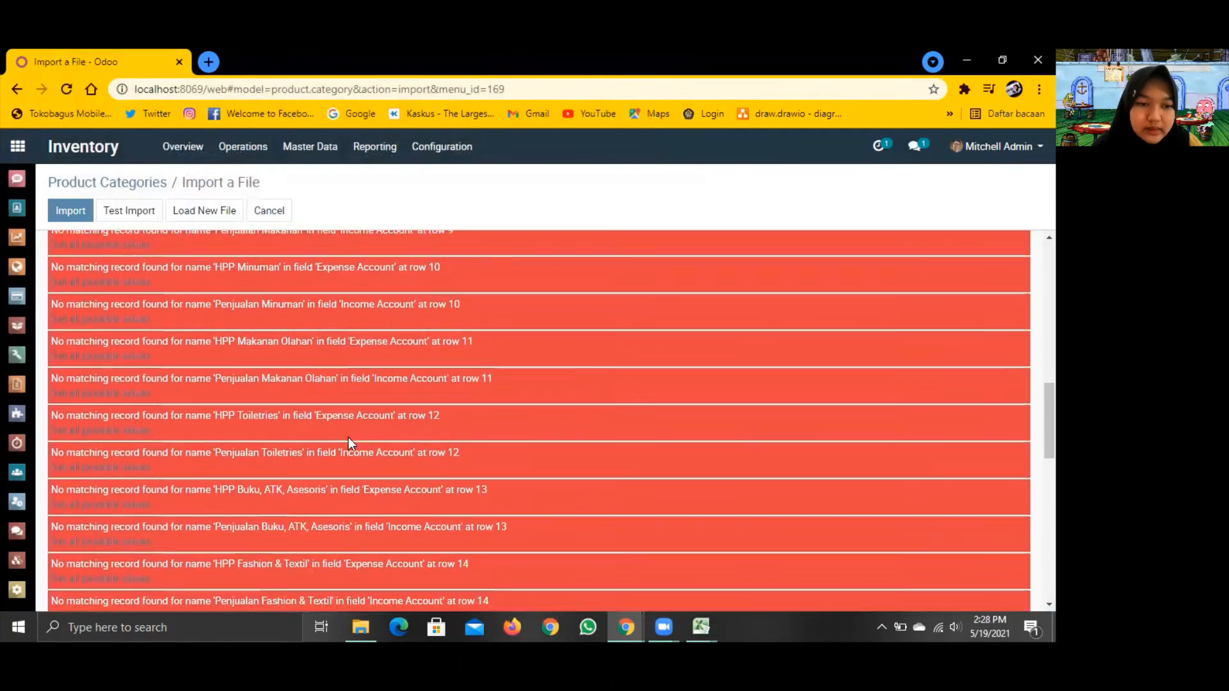
pyautogui.scroll(-10, 349, 440)
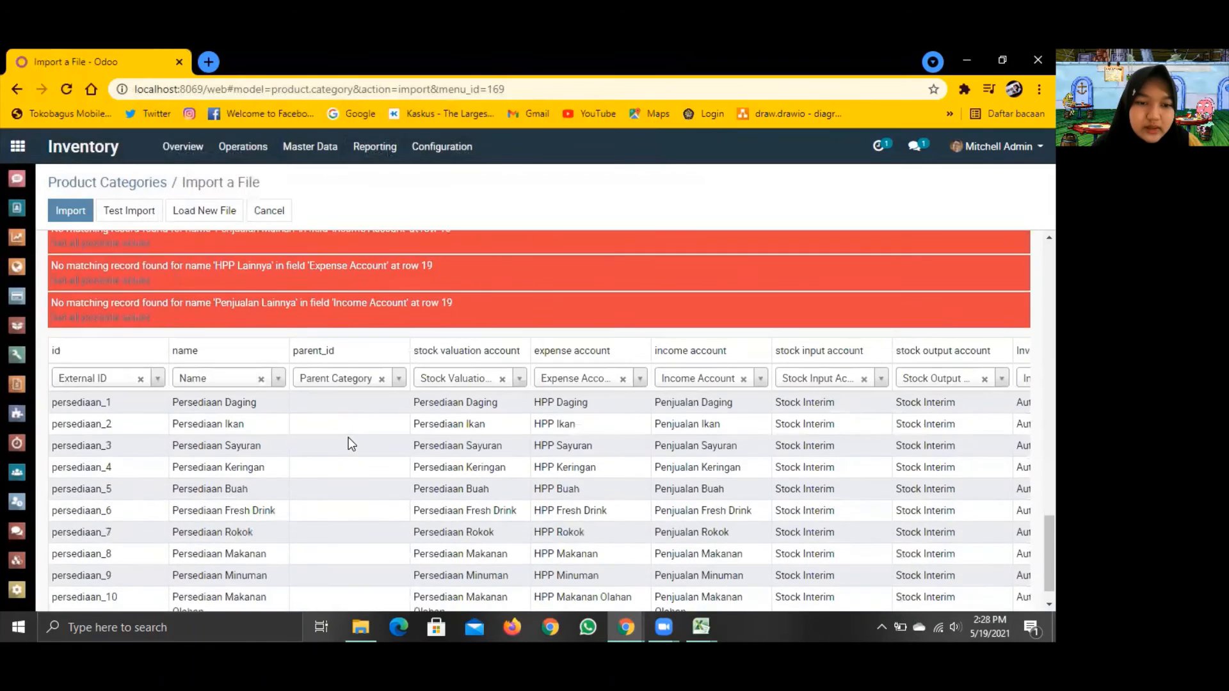
pyautogui.scroll(1, 349, 441)
pyautogui.scroll(-1, 348, 440)
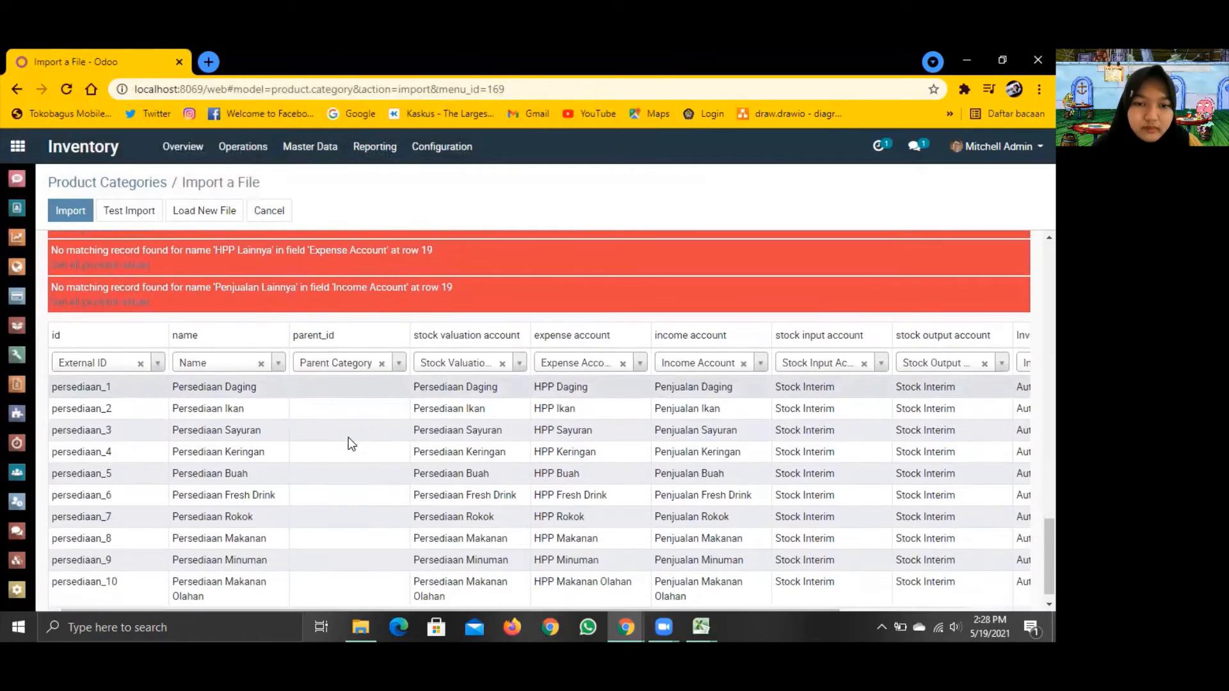
# Compare the previewed product category account, valuation and costing columns with the errors listed for each row.
pyautogui.hscroll(3, 349, 437)
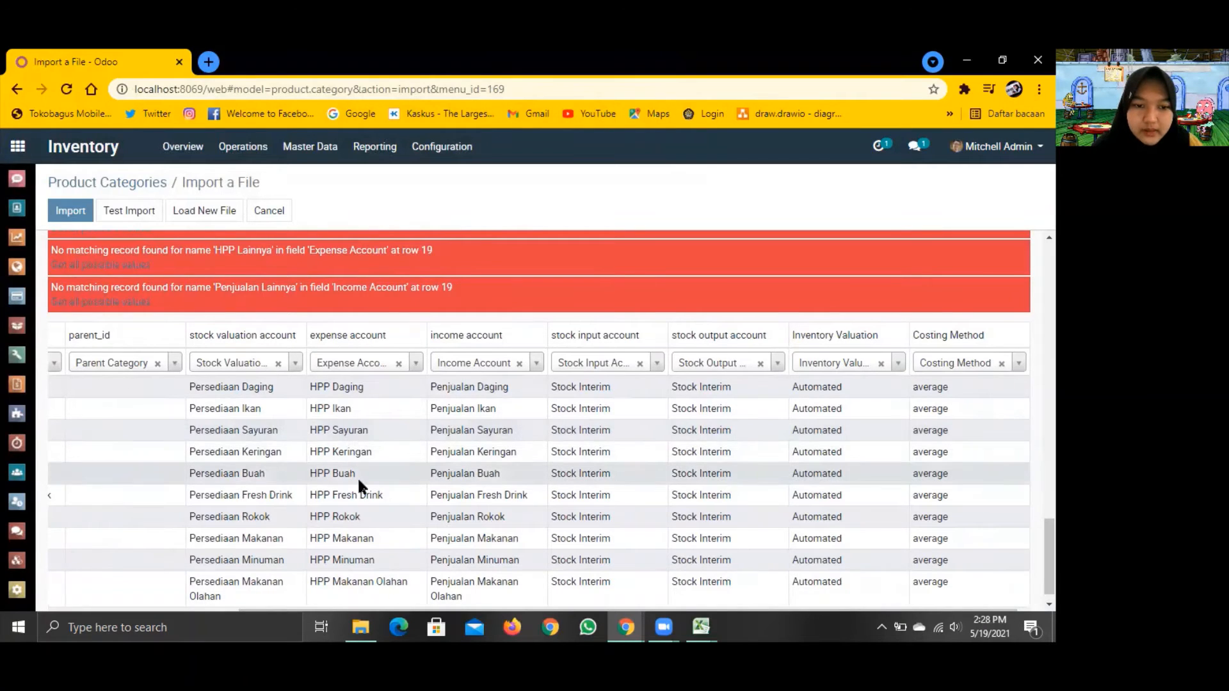
pyautogui.scroll(-1, 358, 477)
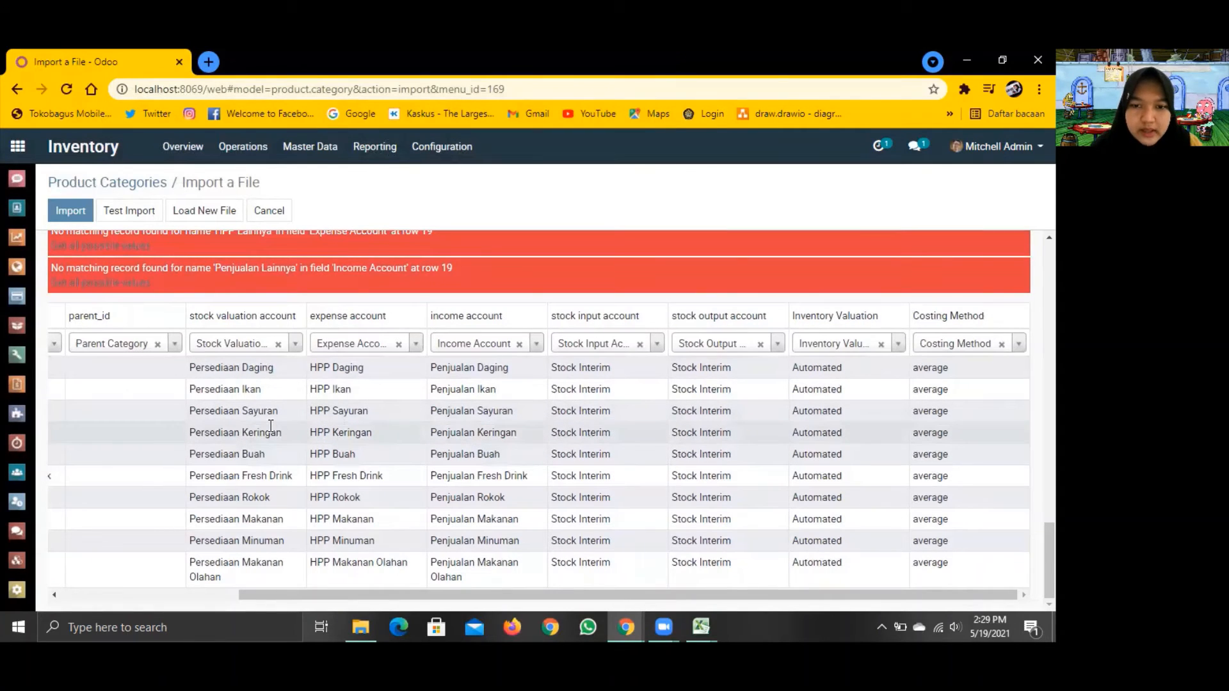
pyautogui.hscroll(-5, 270, 426)
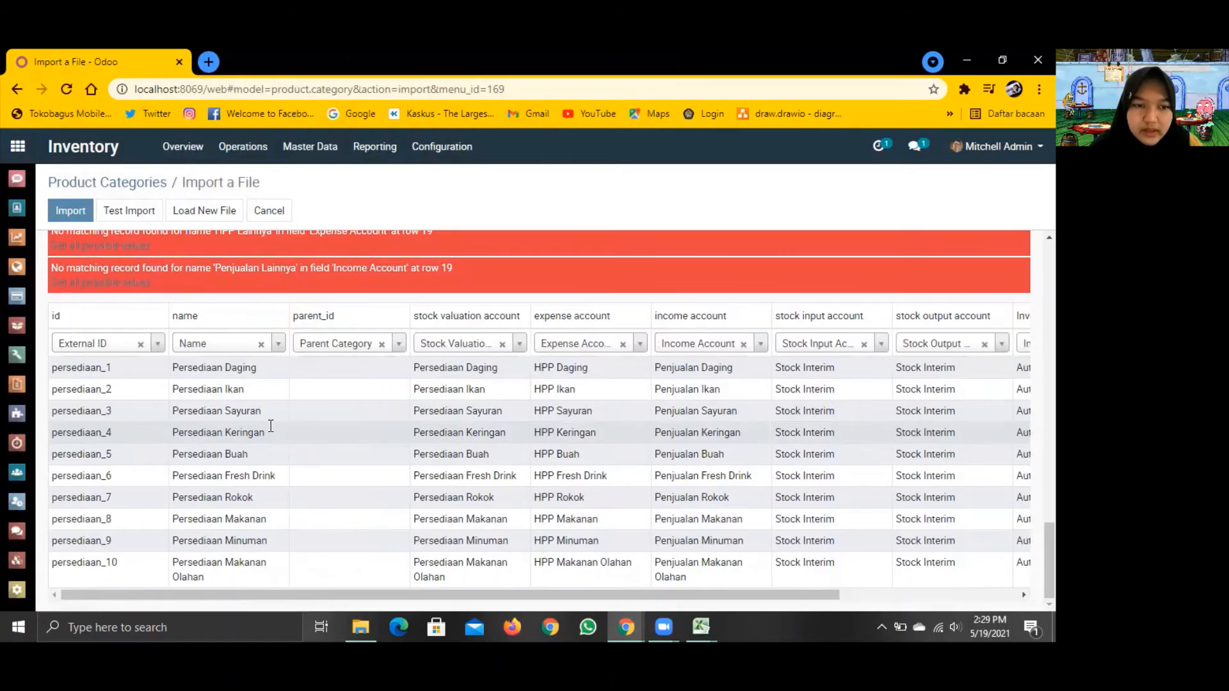
pyautogui.scroll(4, 271, 426)
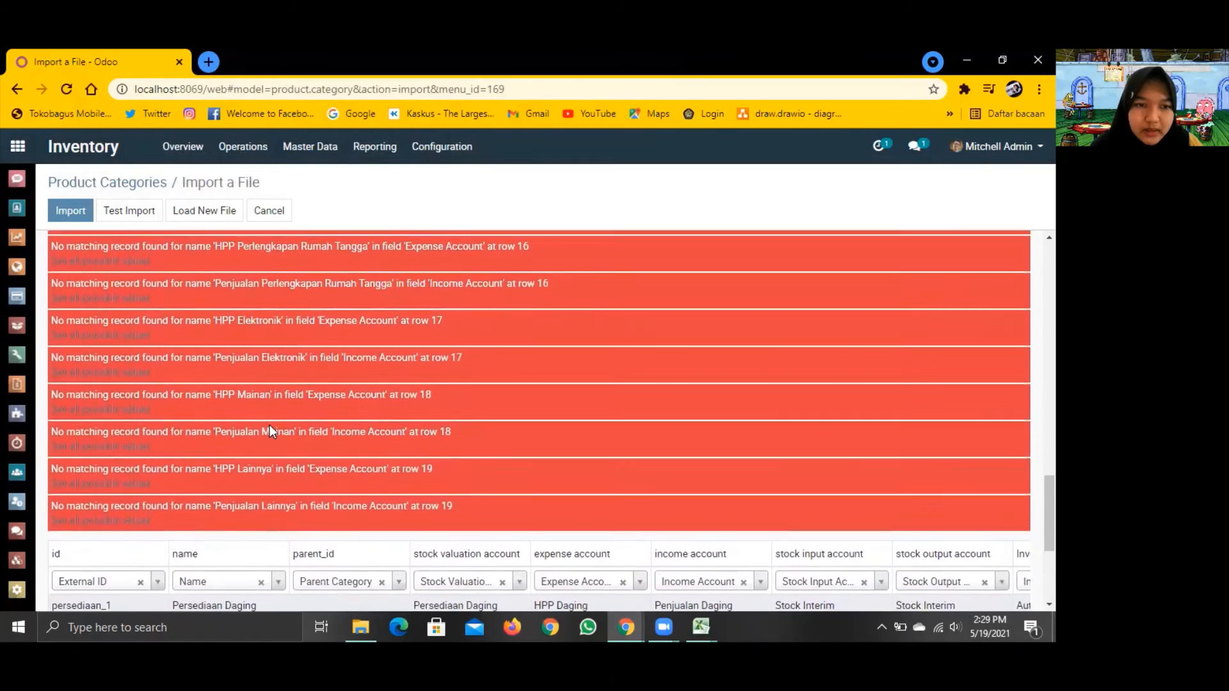
pyautogui.scroll(9, 270, 426)
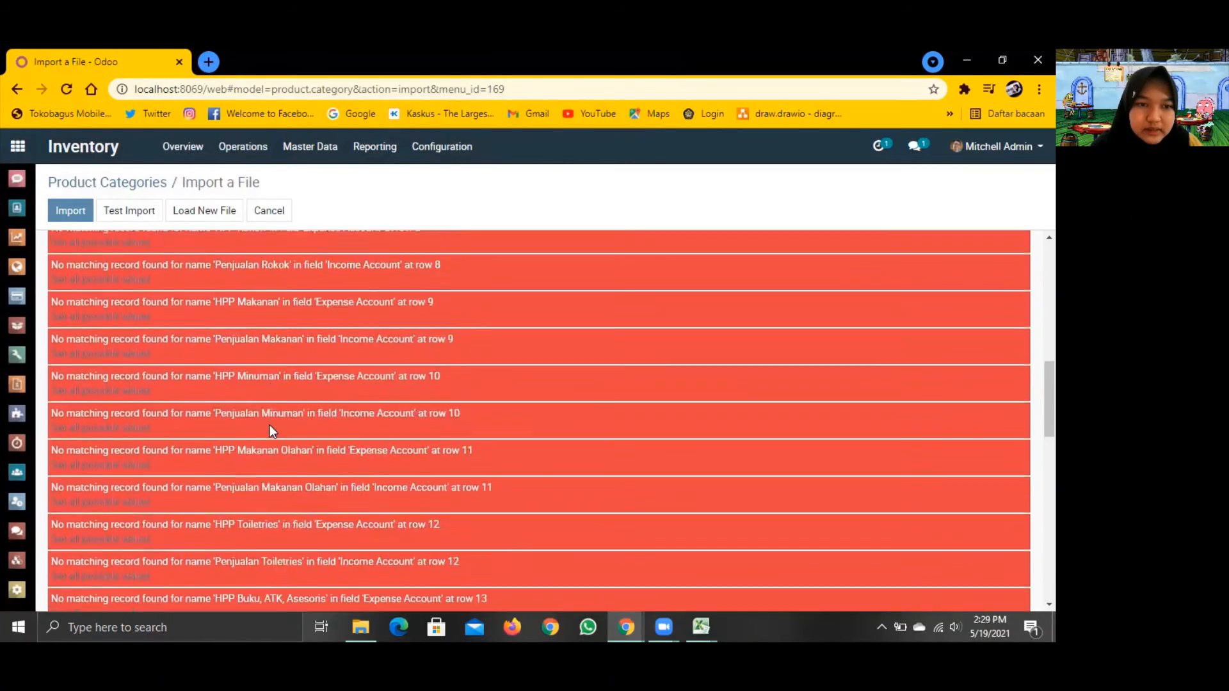
pyautogui.scroll(8, 270, 426)
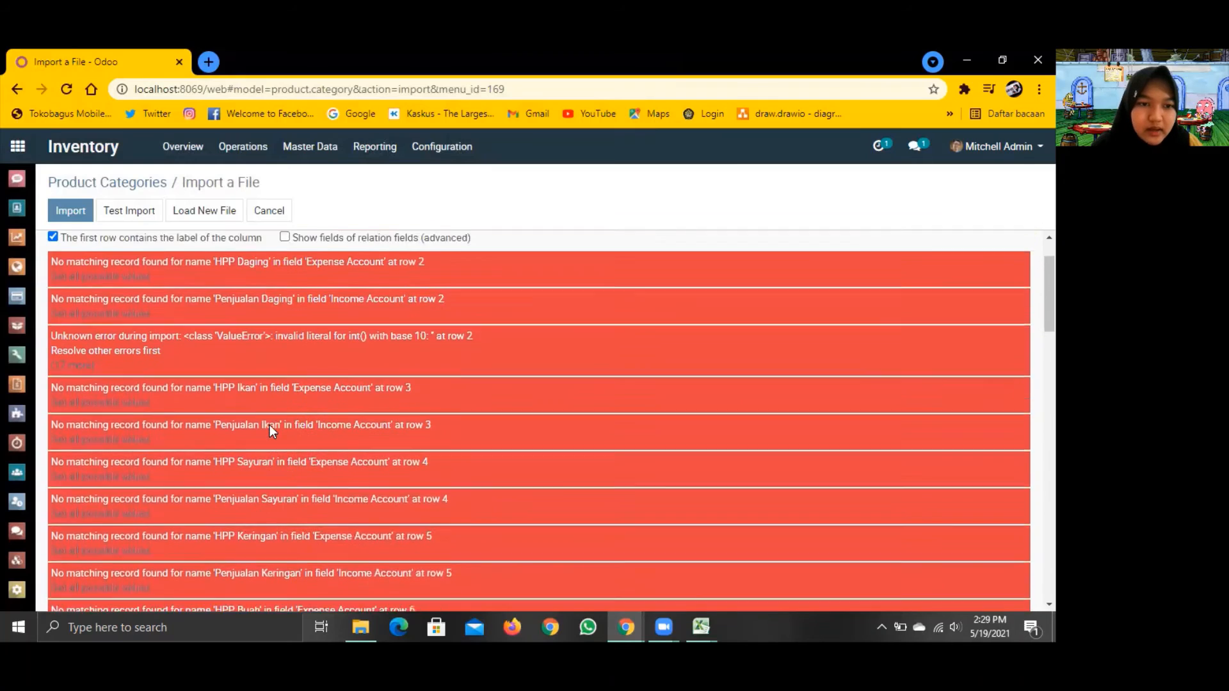
# Browse all possible Expense Account values for the 'HPP Daging' error at row 2, closing the account list without changes.
pyautogui.scroll(2, 270, 425)
pyautogui.click(121, 342)
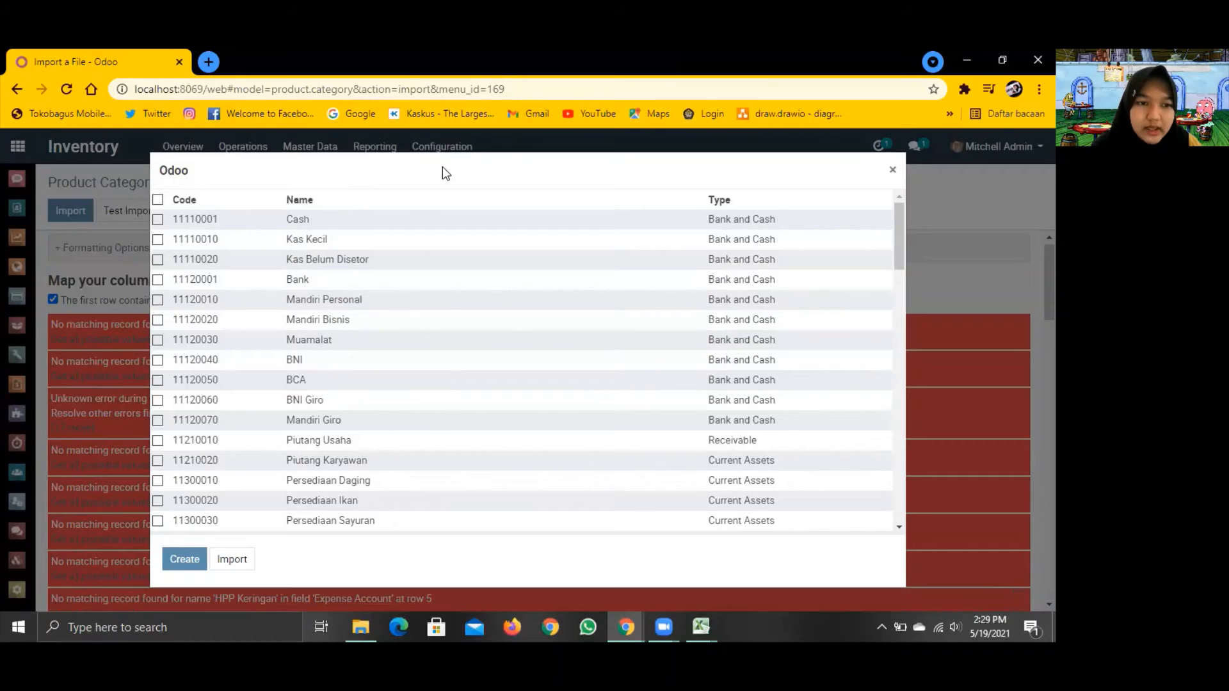
pyautogui.moveTo(443, 172); pyautogui.dragTo(334, 334)
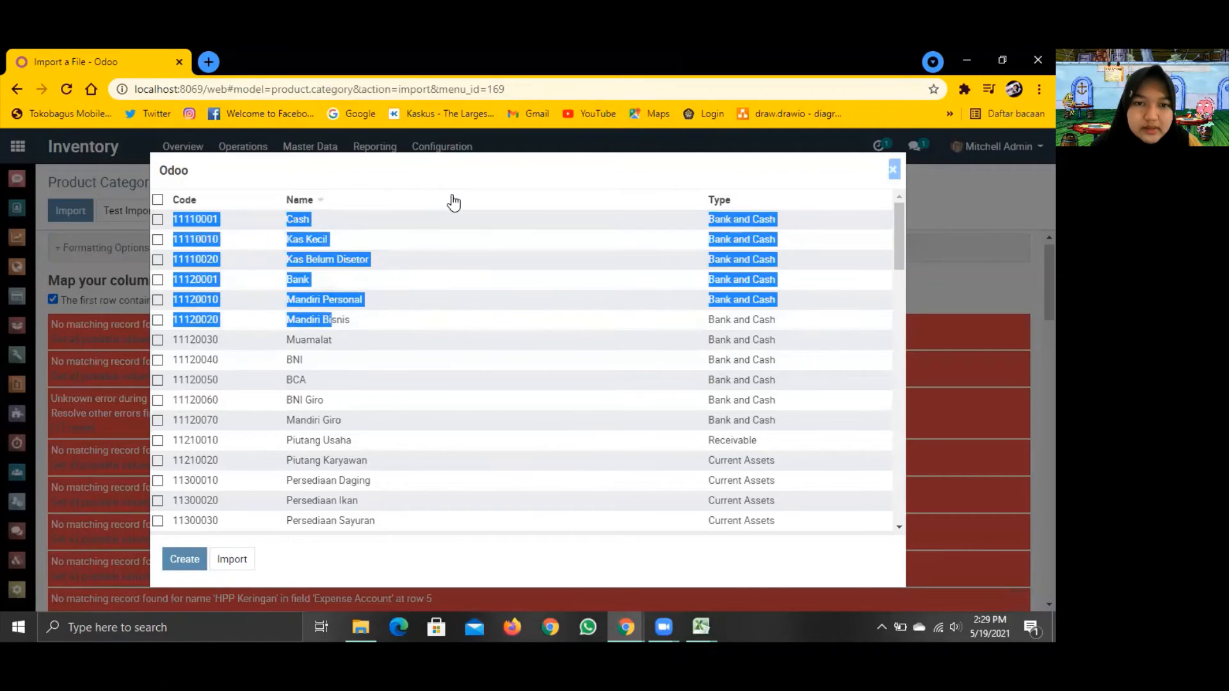
pyautogui.click(459, 169)
pyautogui.scroll(-15, 366, 483)
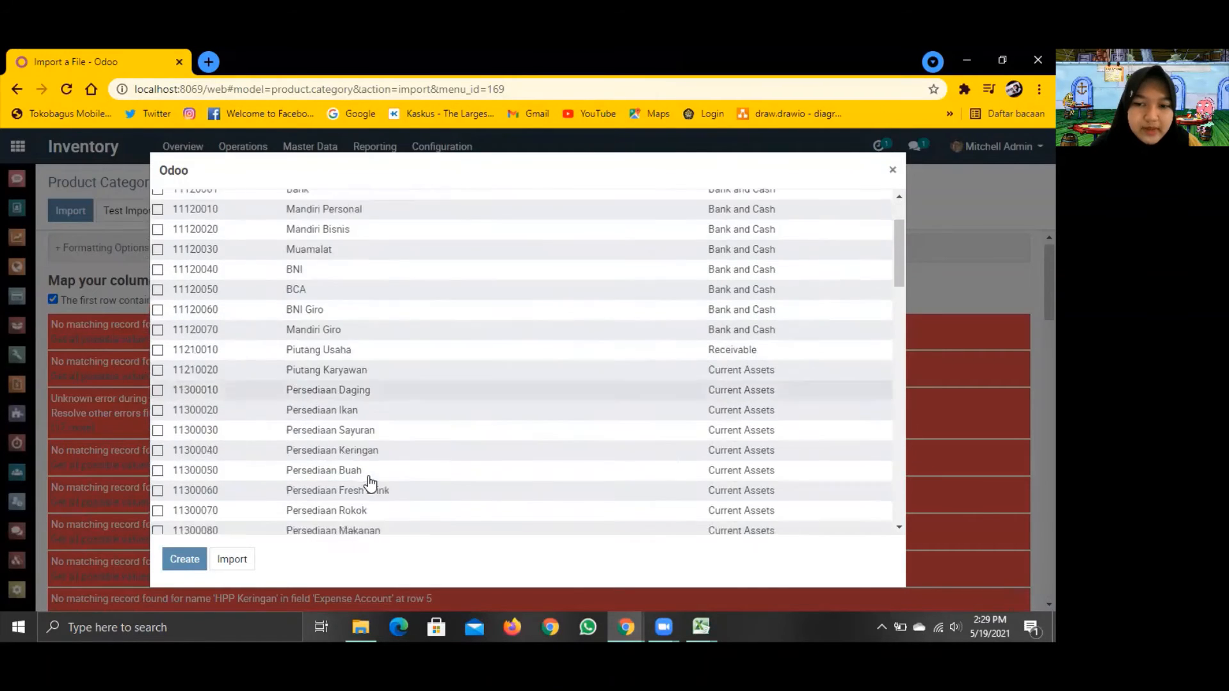
pyautogui.scroll(-2, 370, 483)
pyautogui.scroll(12, 370, 483)
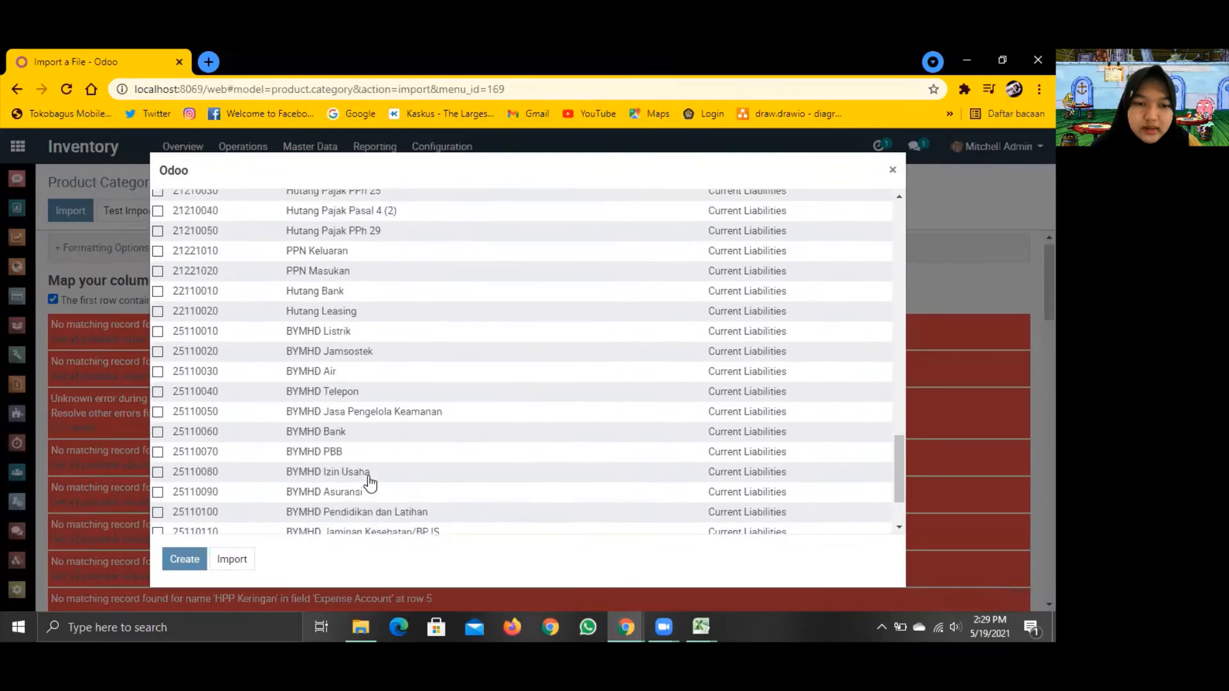
pyautogui.scroll(6, 370, 484)
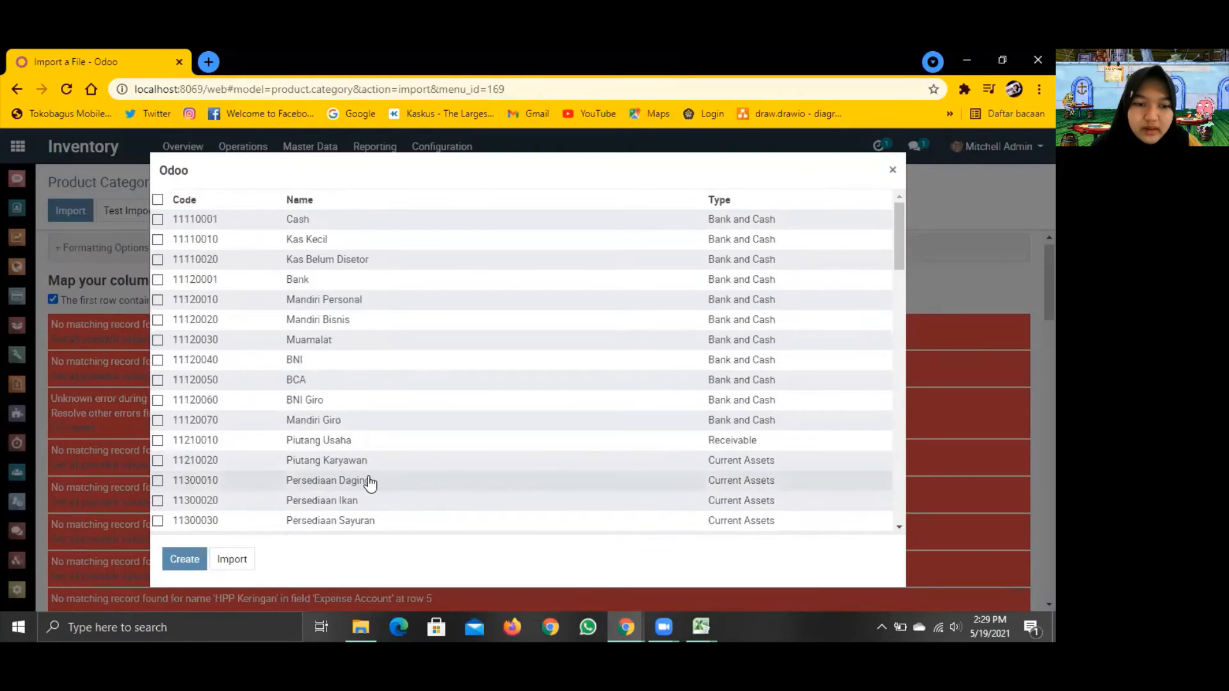
pyautogui.click(893, 172)
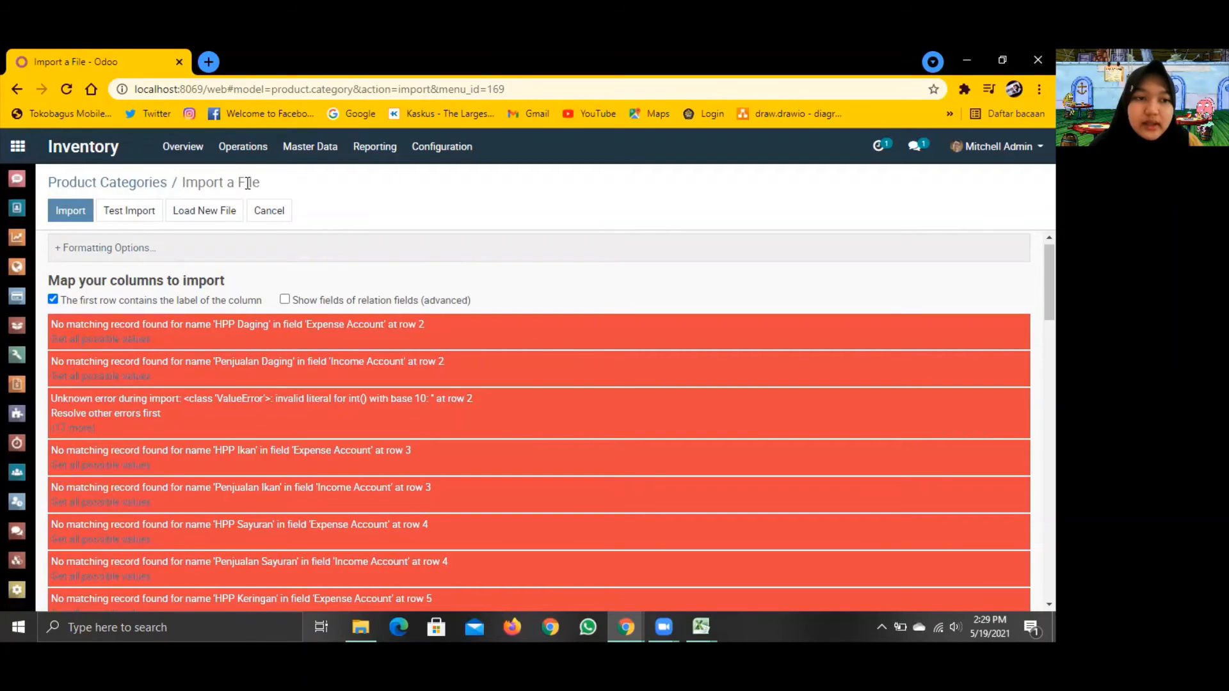
# Enable Storage Locations and Multi-Warehouses in the Inventory warehouse settings and save the settings.
pyautogui.click(87, 155)
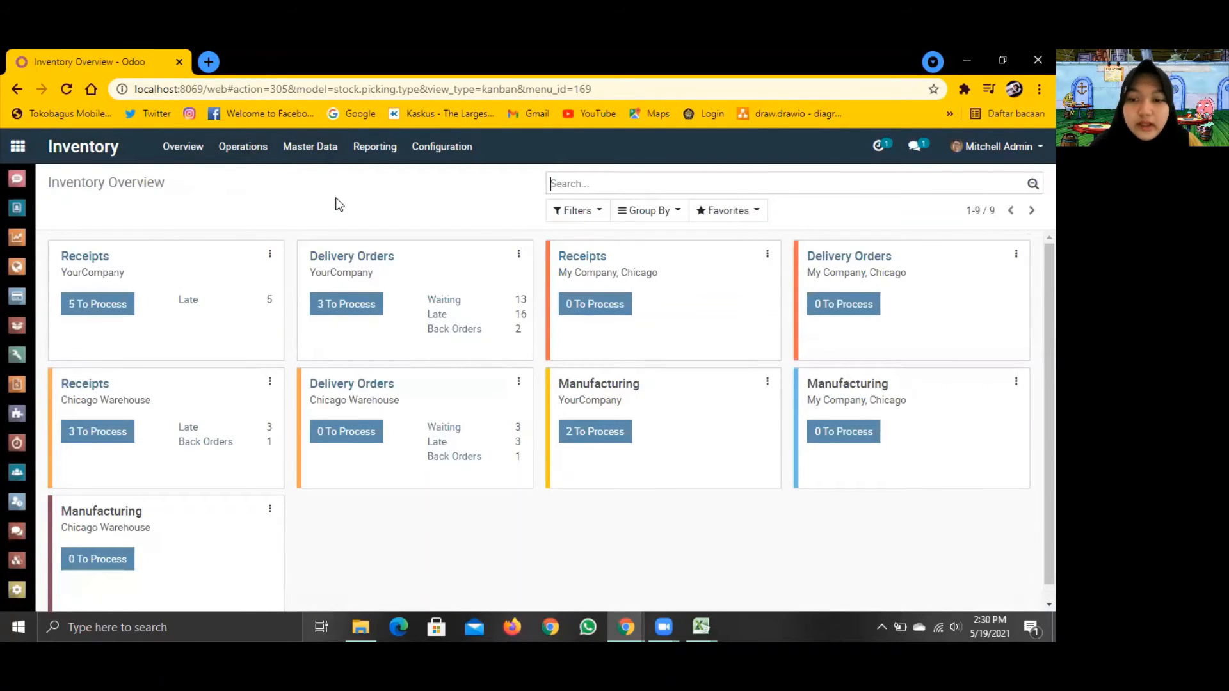
pyautogui.click(1031, 516)
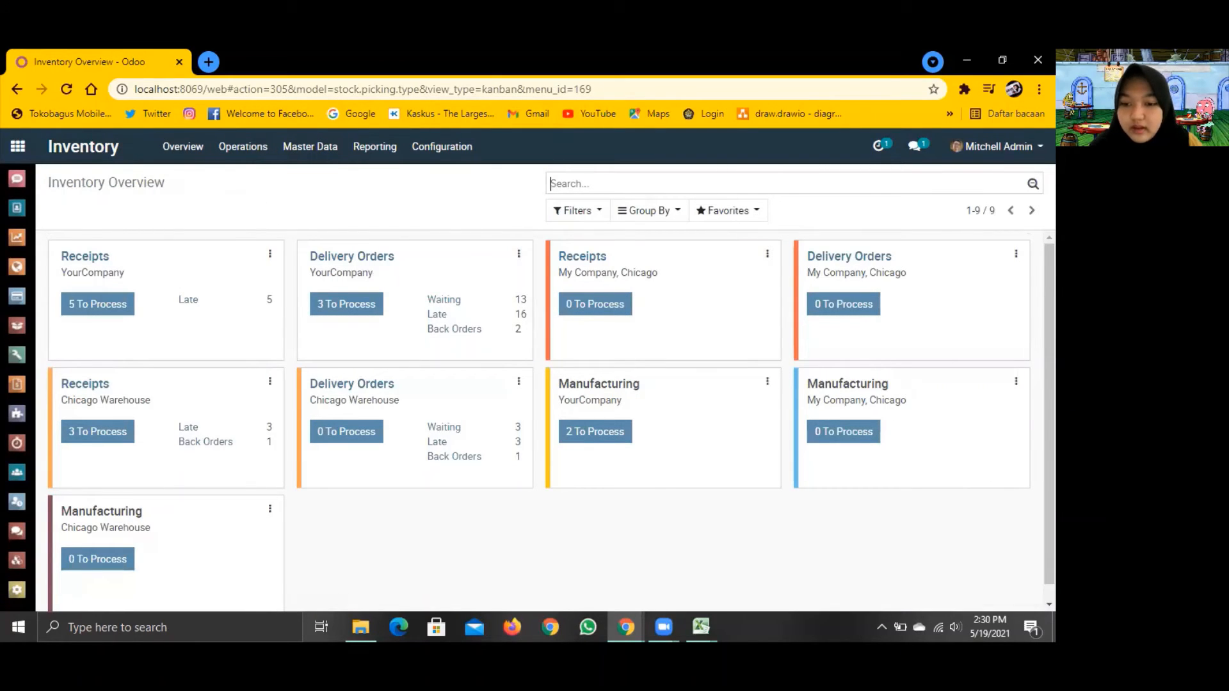
pyautogui.click(463, 159)
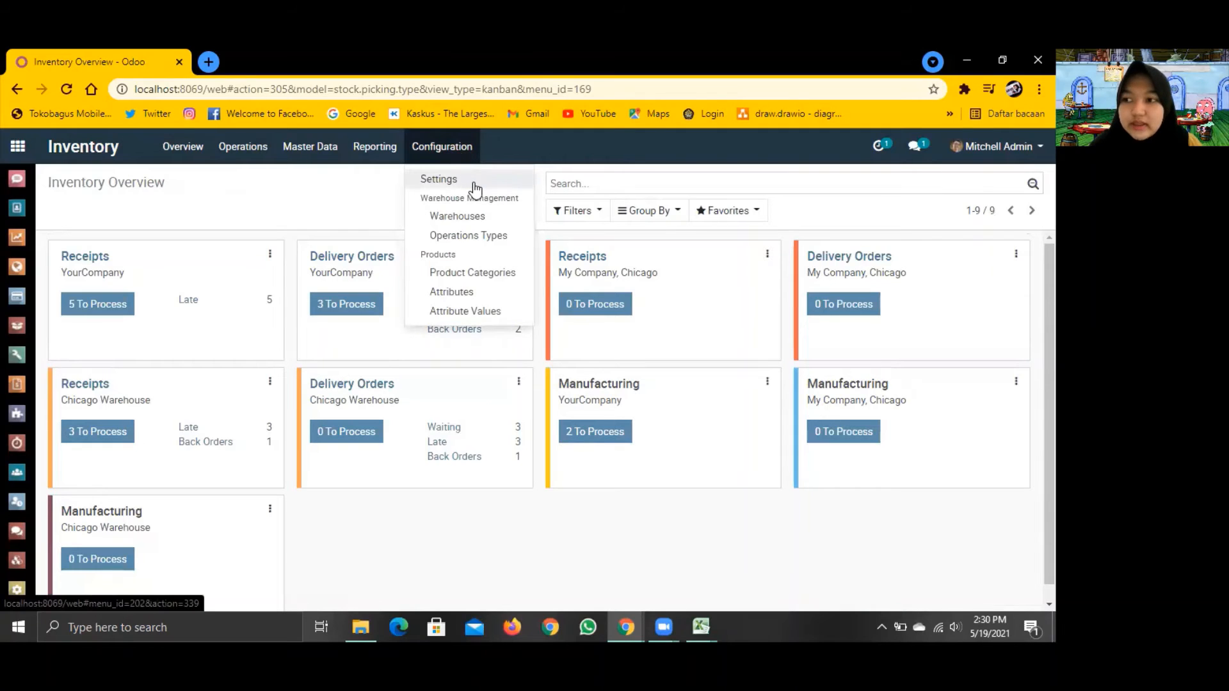
pyautogui.click(474, 186)
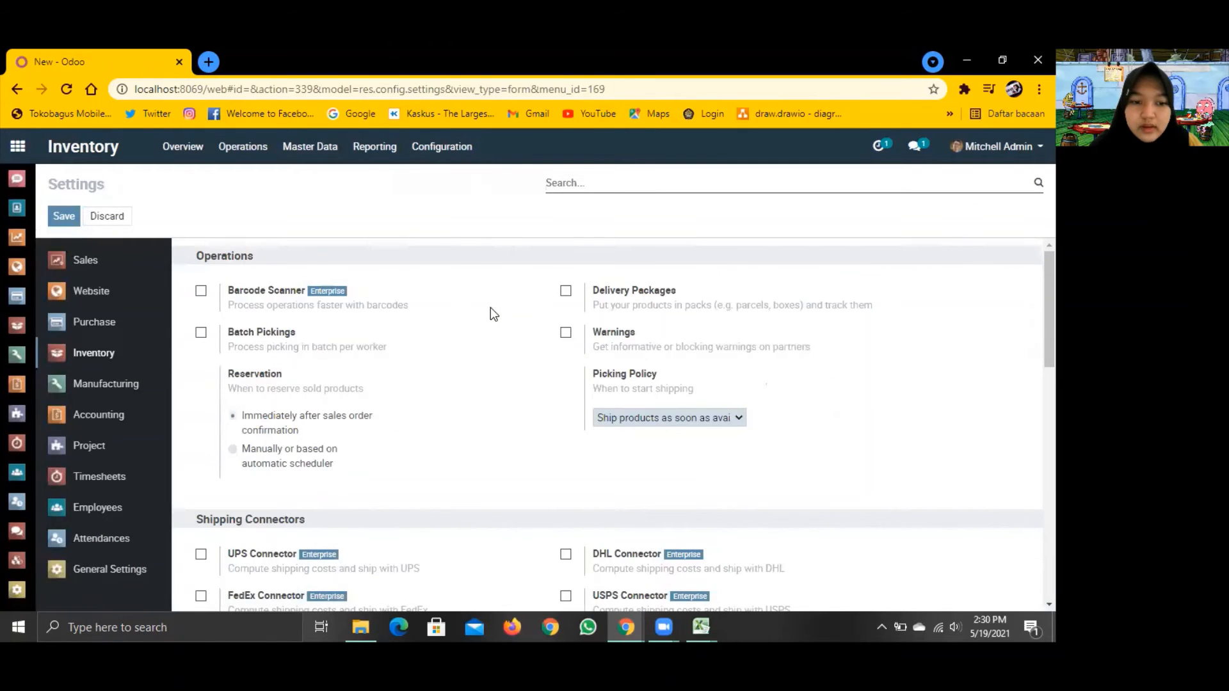
pyautogui.scroll(-6, 491, 308)
pyautogui.scroll(-5, 491, 307)
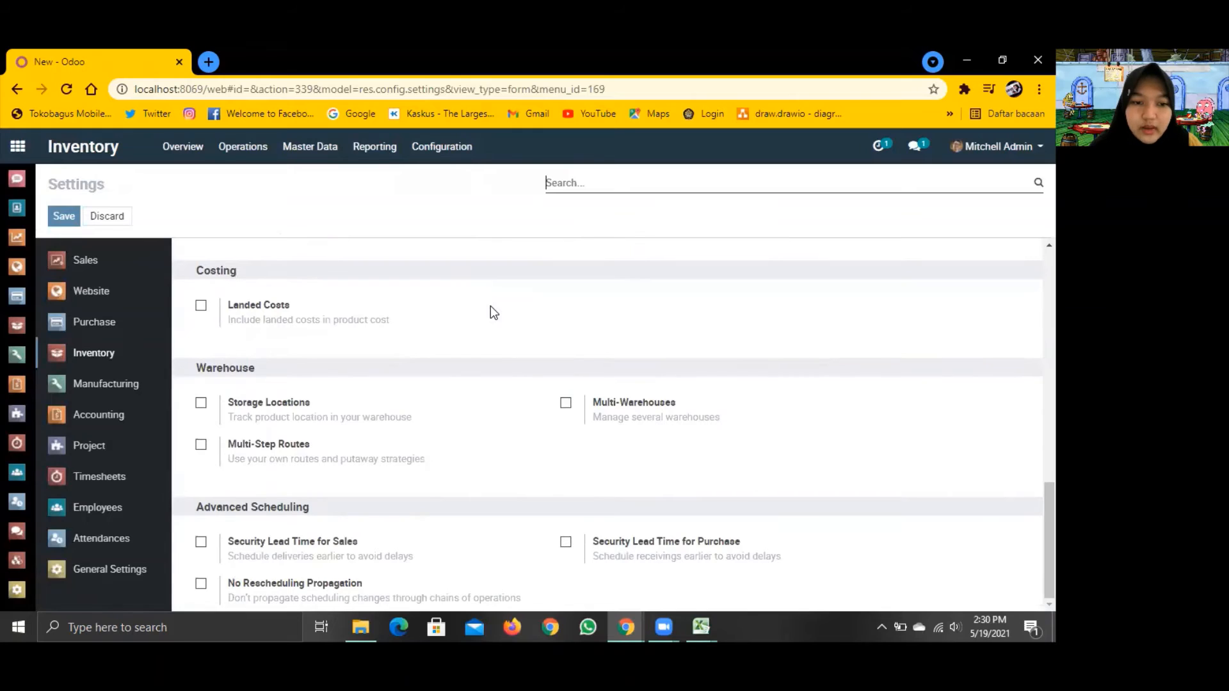
pyautogui.click(200, 403)
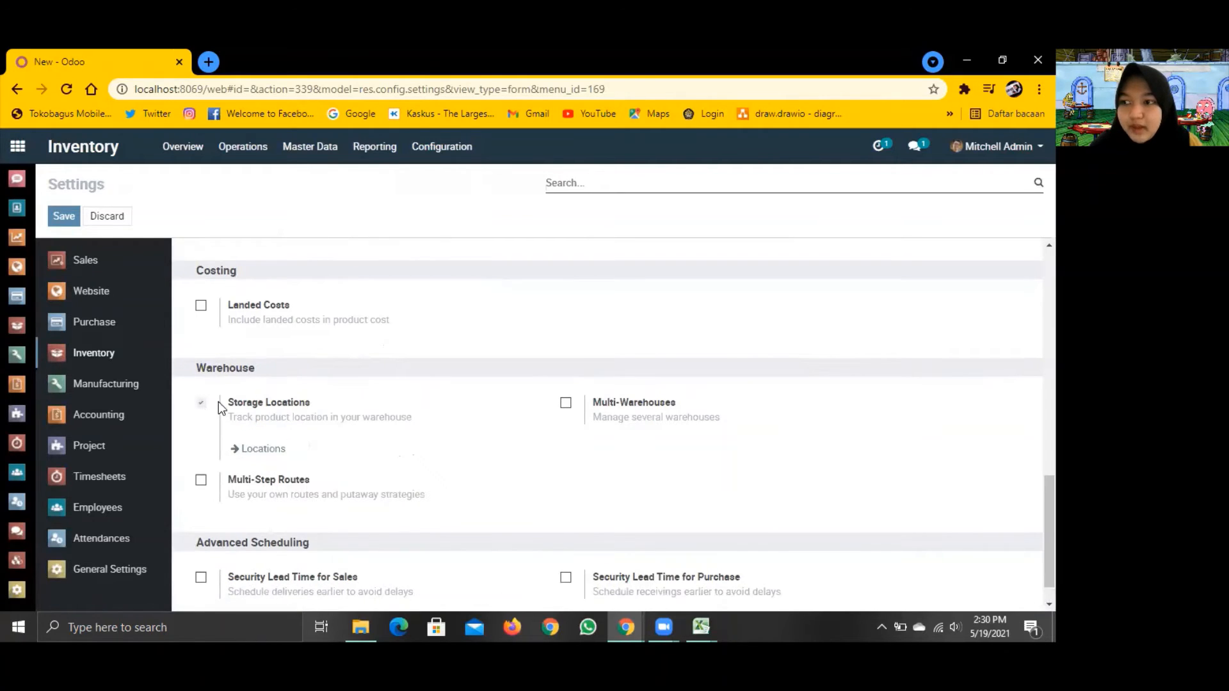
pyautogui.click(566, 403)
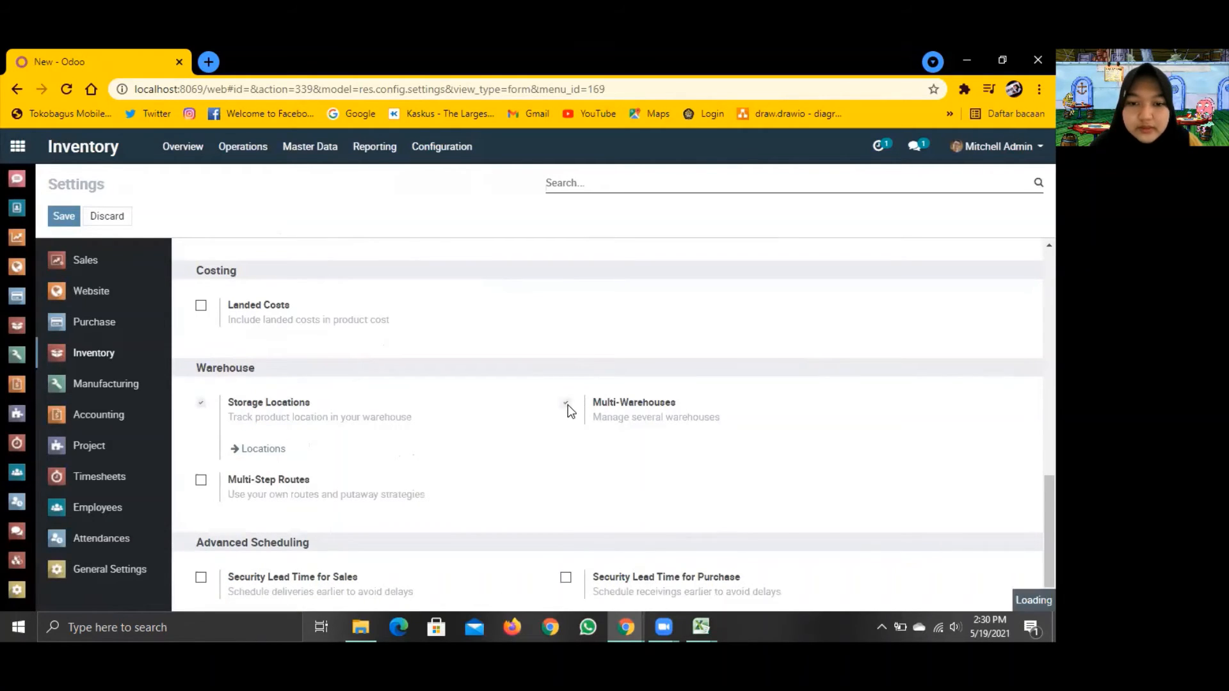
pyautogui.click(73, 218)
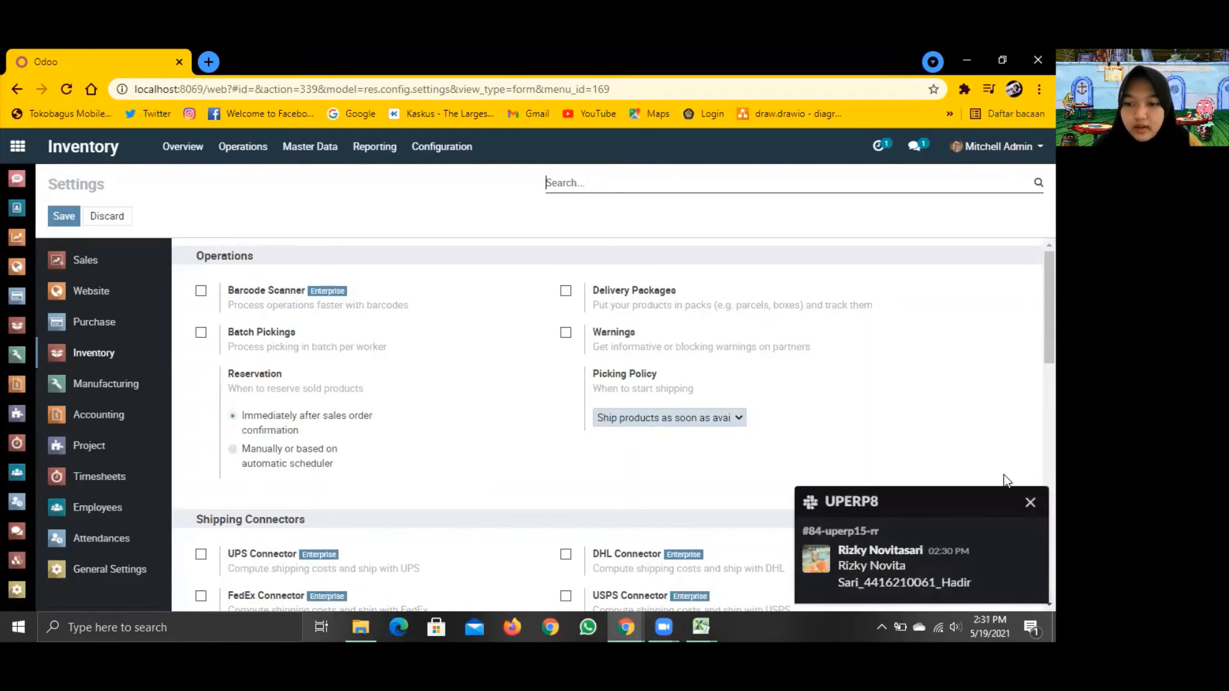
pyautogui.click(1029, 501)
# View the list of configured warehouses and open the list of internal stock locations.
pyautogui.click(433, 156)
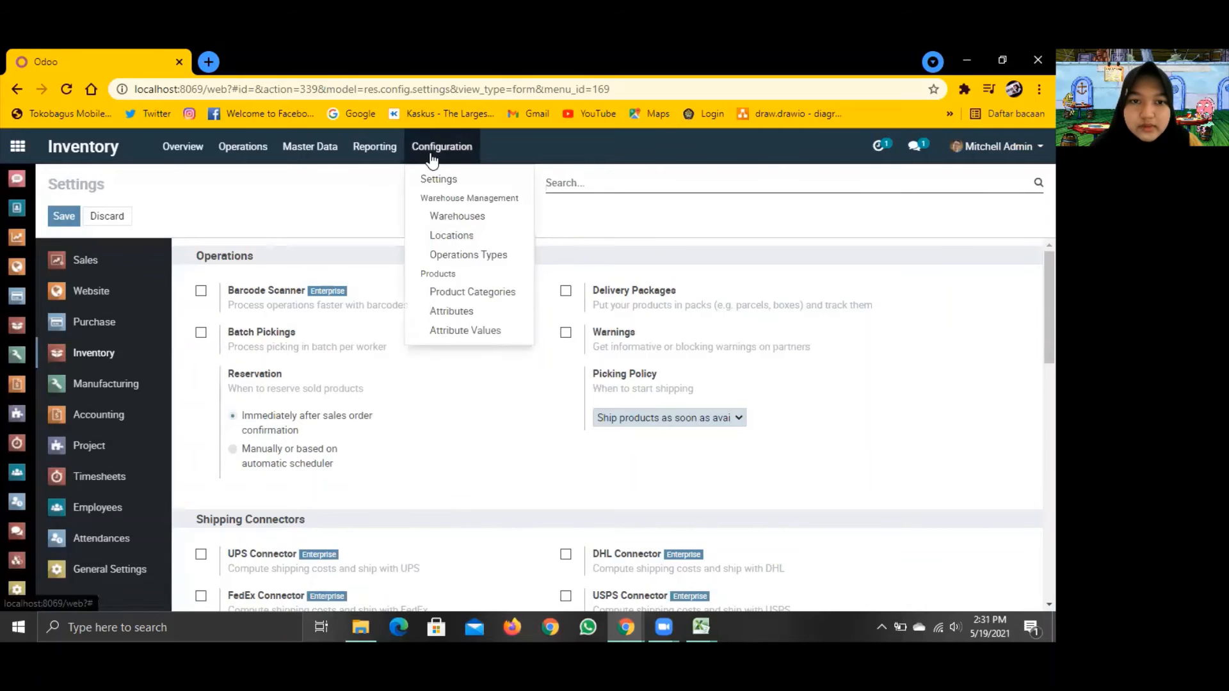
pyautogui.click(479, 218)
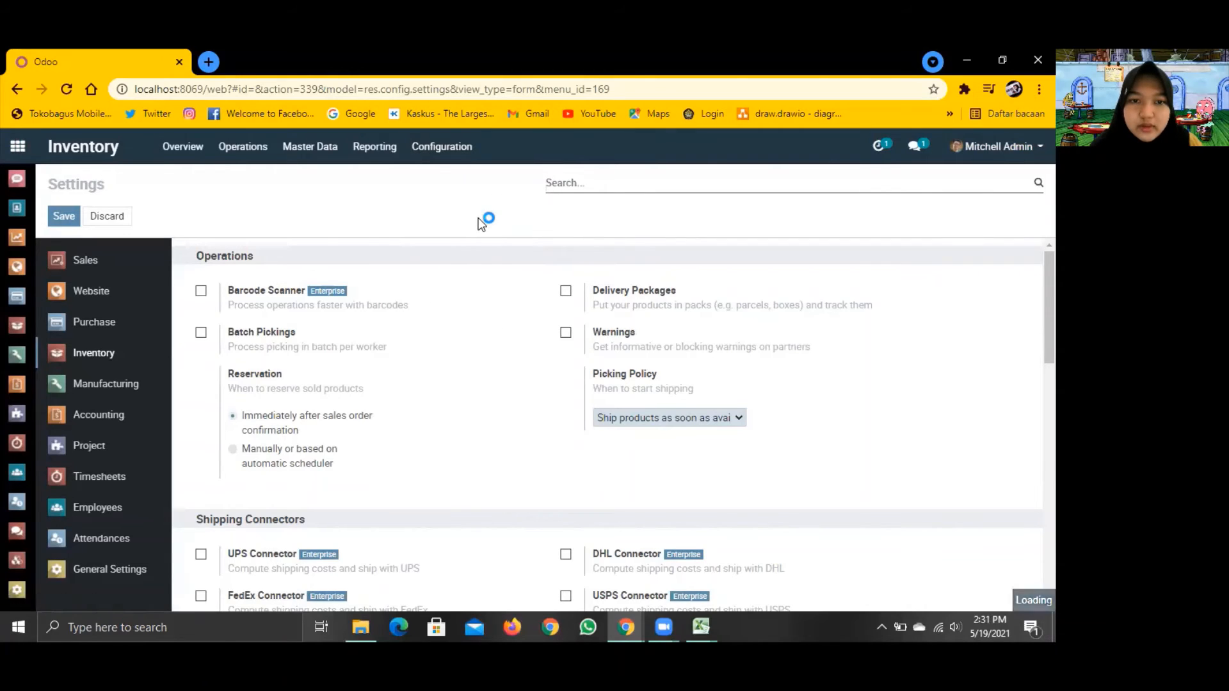
pyautogui.click(461, 156)
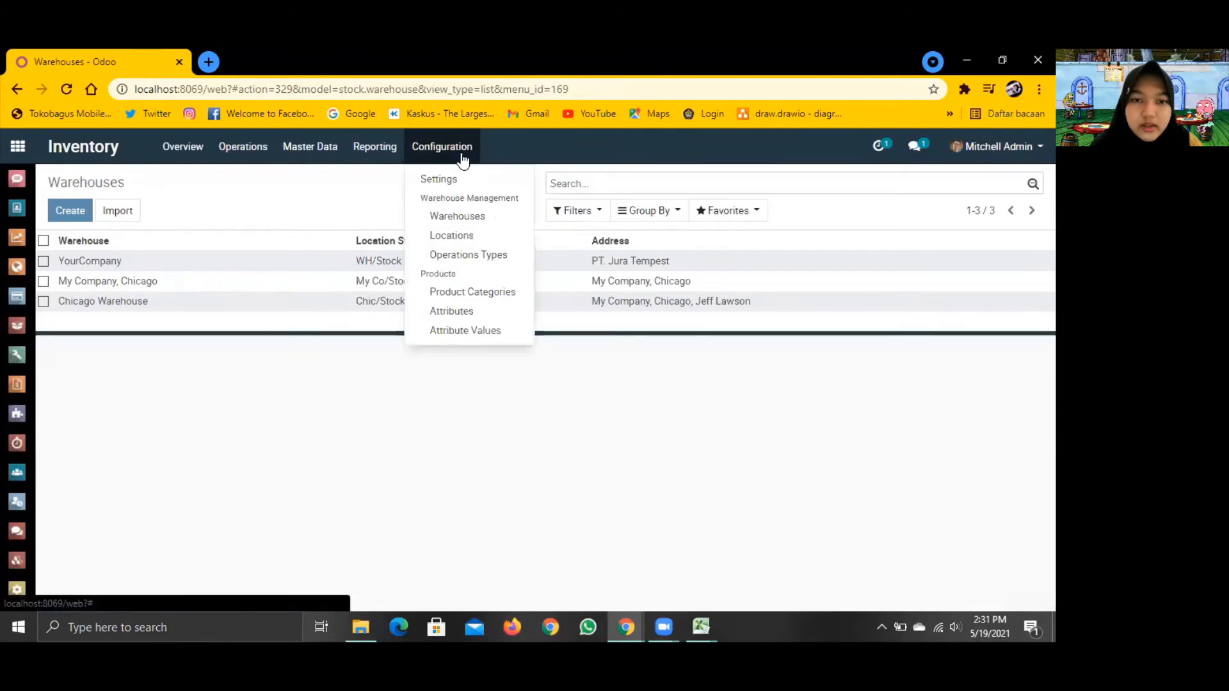
pyautogui.click(475, 238)
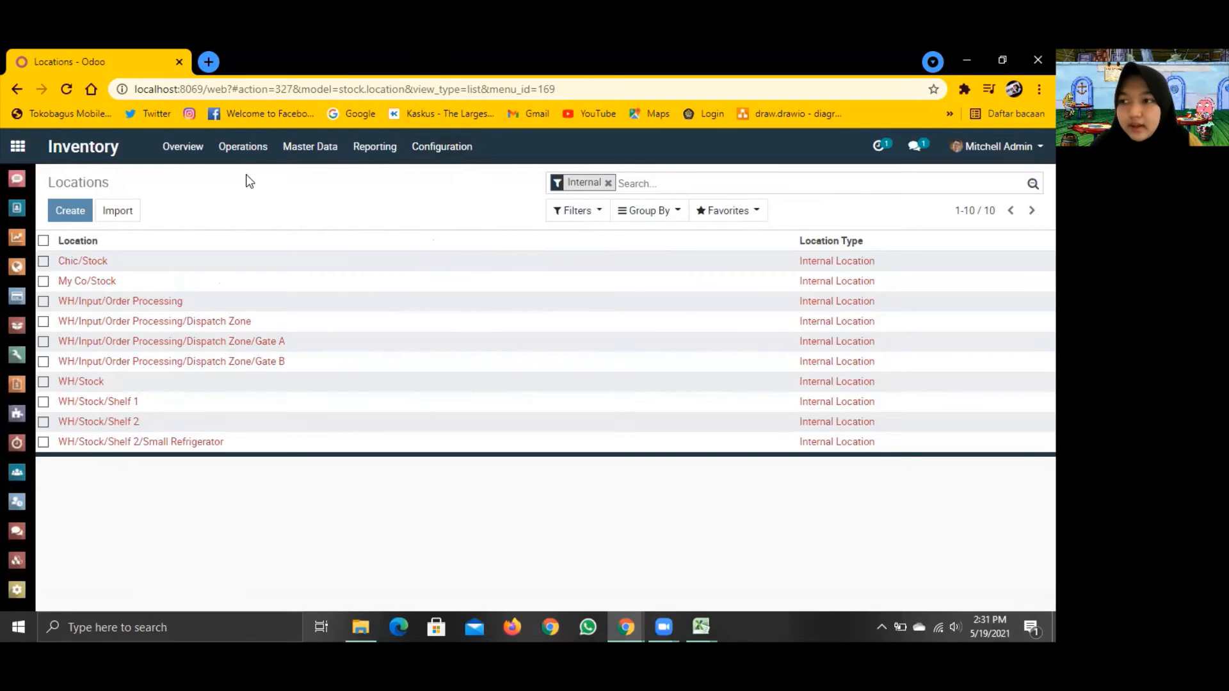
# Load the file 07 import.virtual.loss from the retail12-master folder for import into Locations.
pyautogui.click(119, 211)
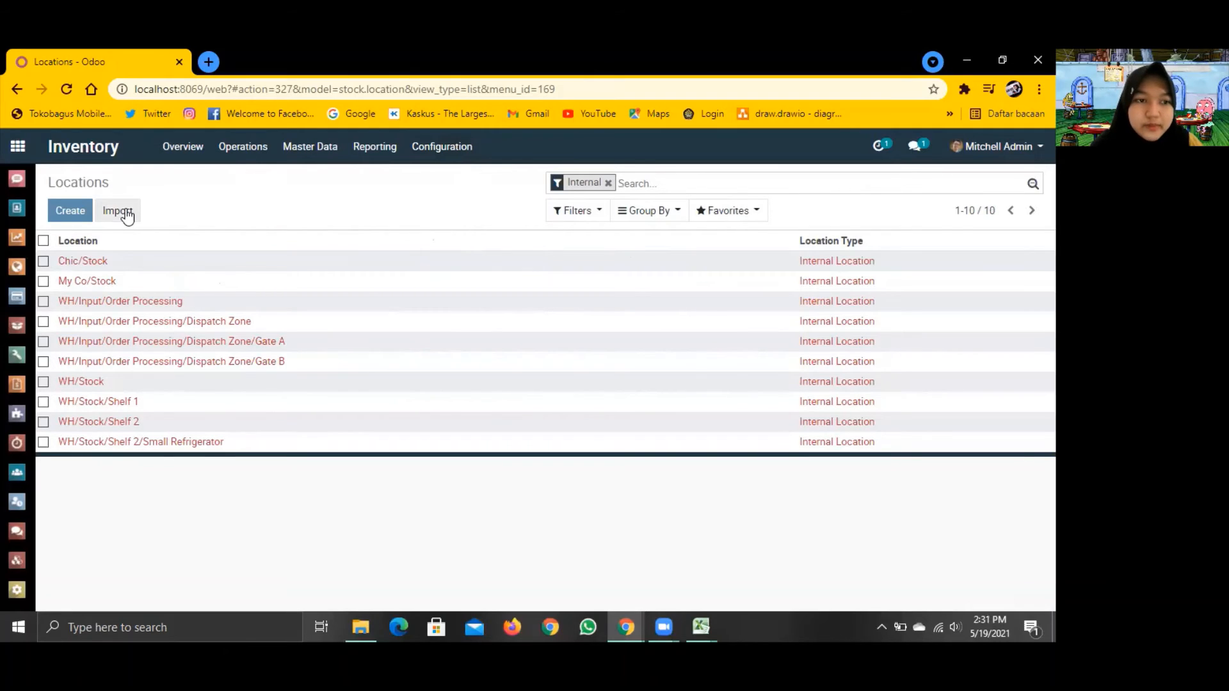
pyautogui.click(79, 216)
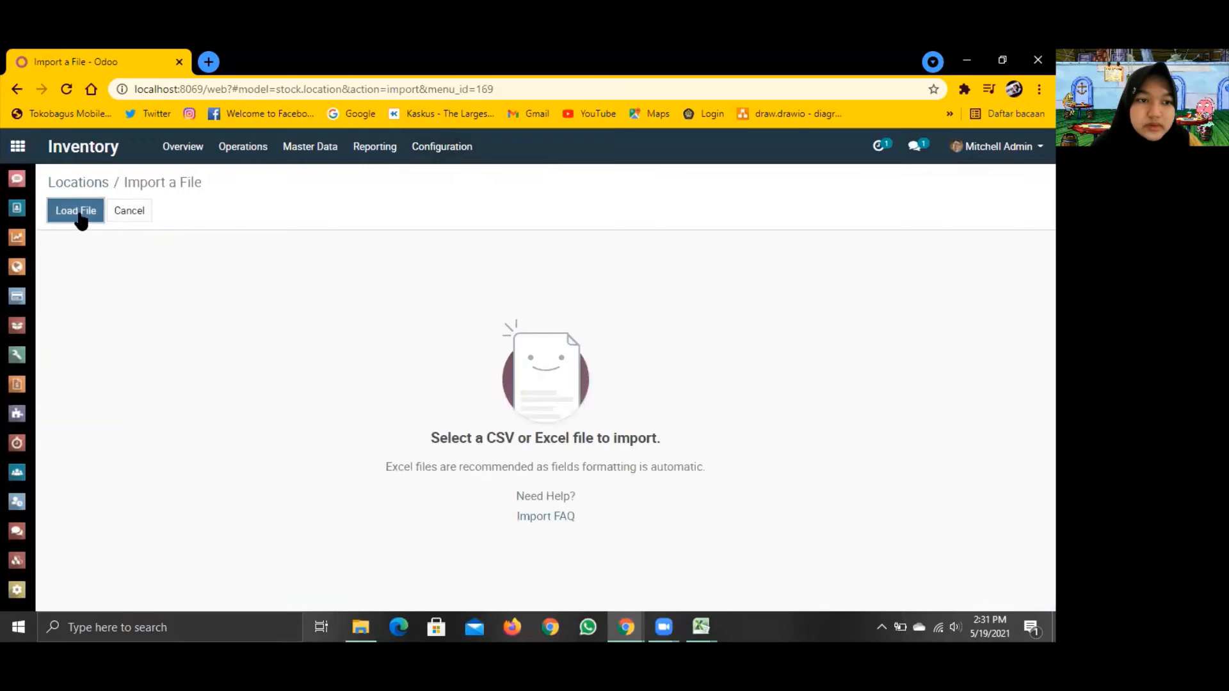
pyautogui.scroll(-2, 347, 339)
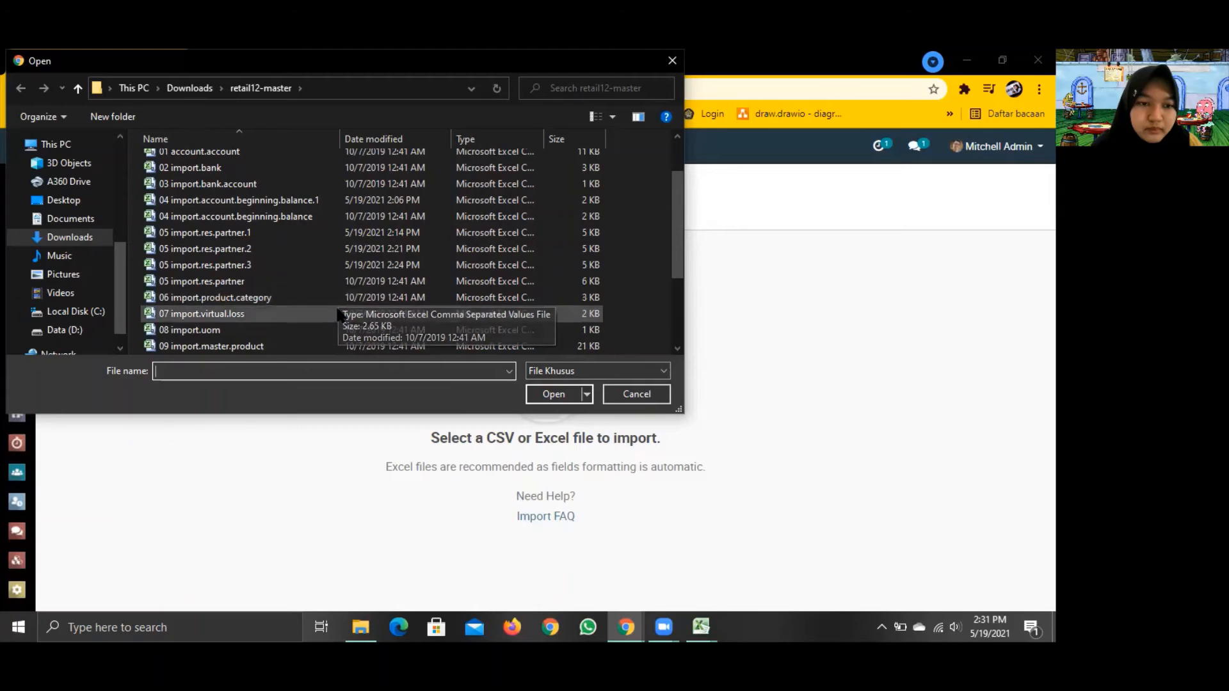
pyautogui.click(339, 313)
pyautogui.click(555, 394)
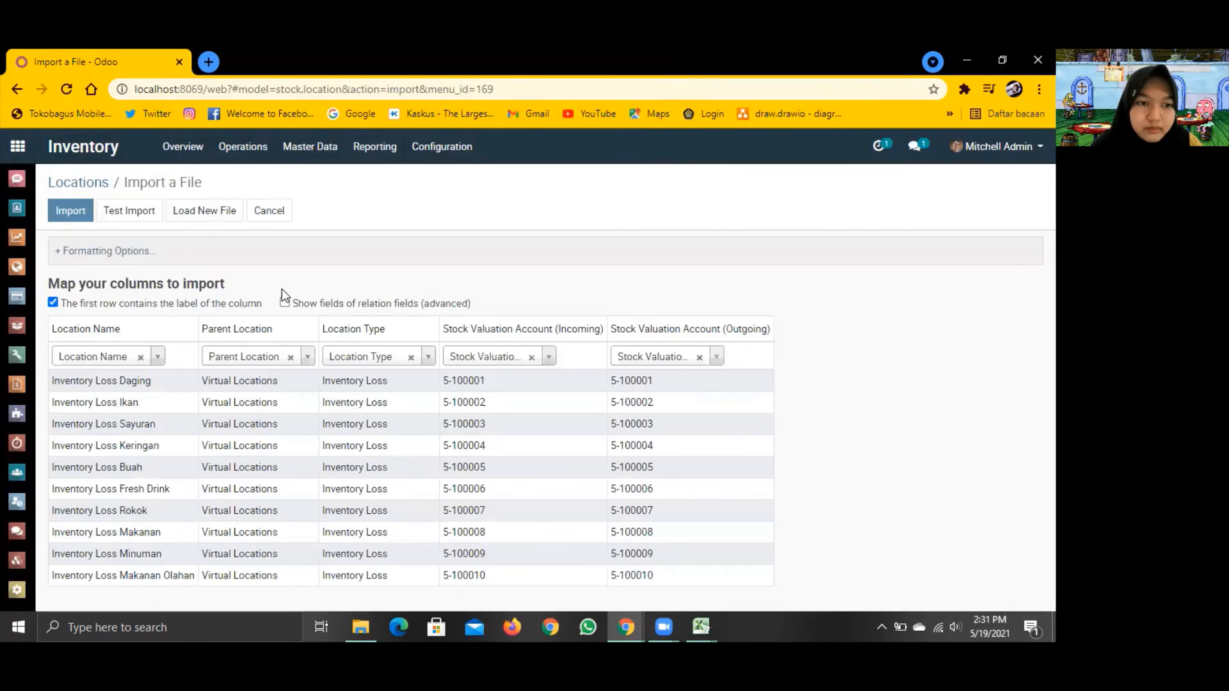
# Run a test import of the inventory loss locations and compare the reported errors with the previewed stock valuation accounts.
pyautogui.click(126, 213)
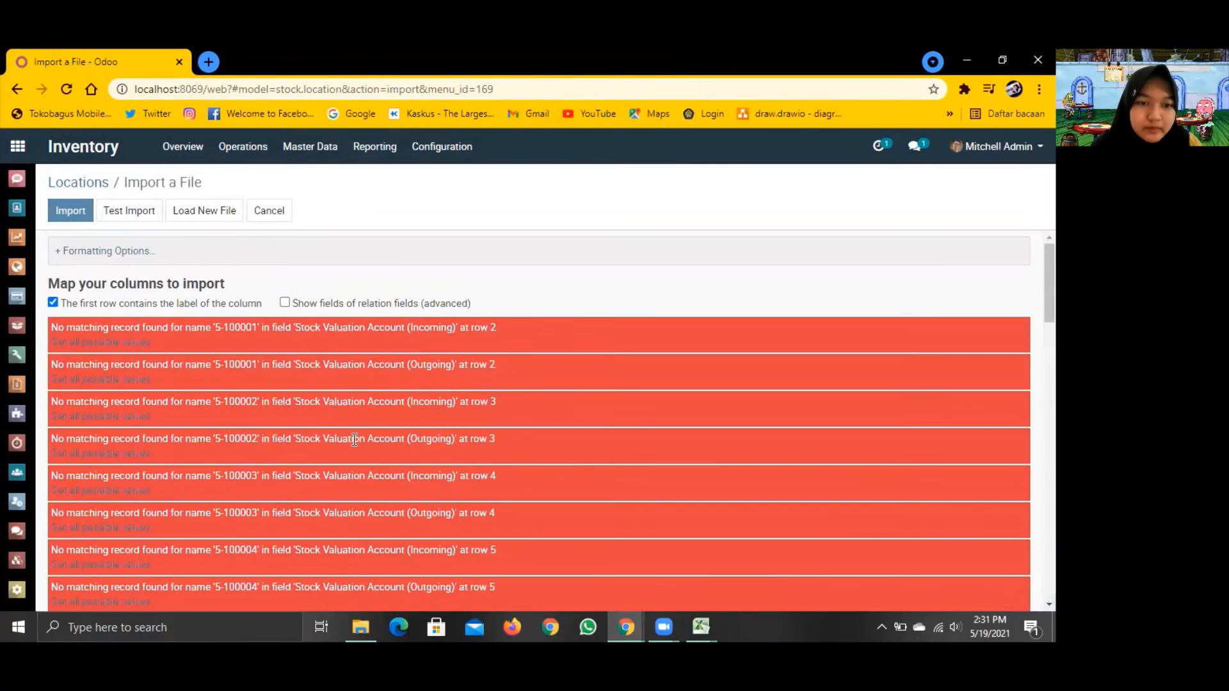
pyautogui.scroll(-7, 354, 440)
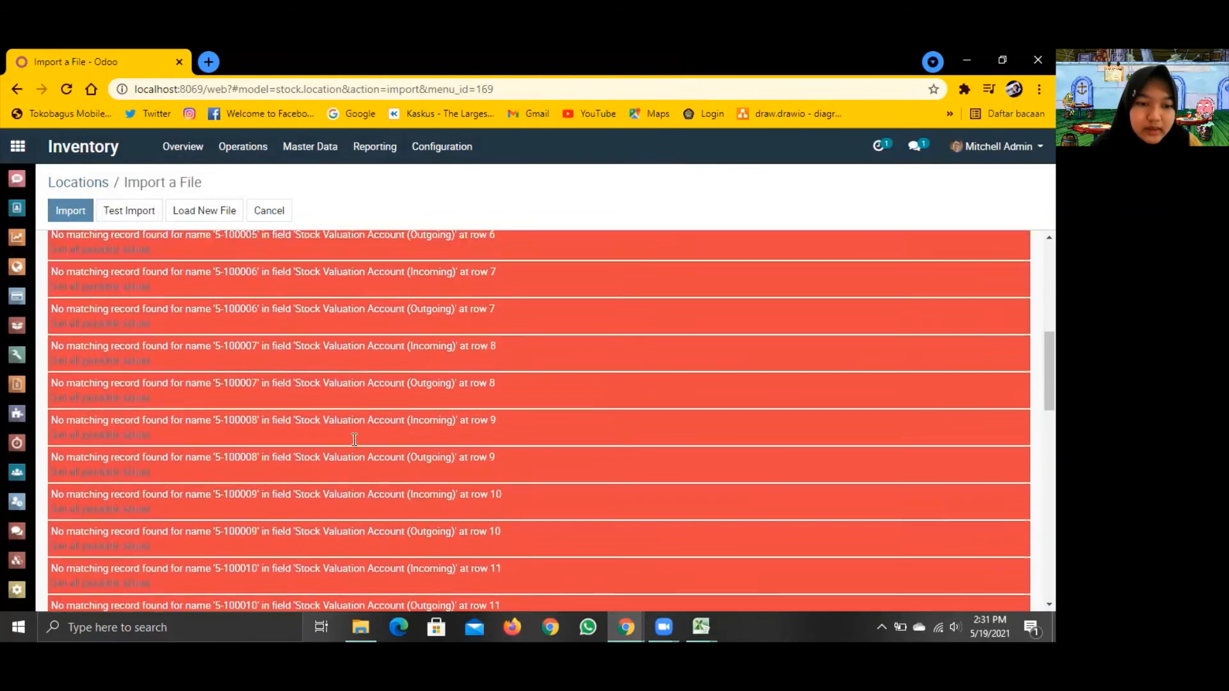
pyautogui.scroll(-8, 355, 440)
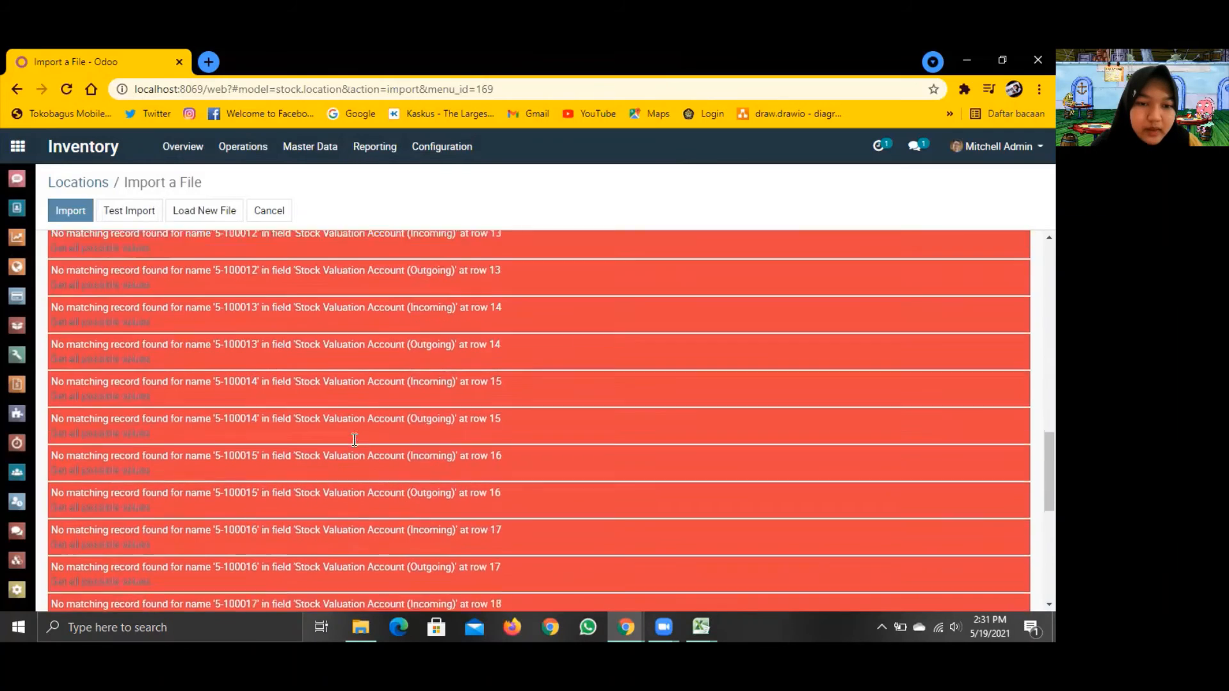
pyautogui.scroll(-4, 354, 440)
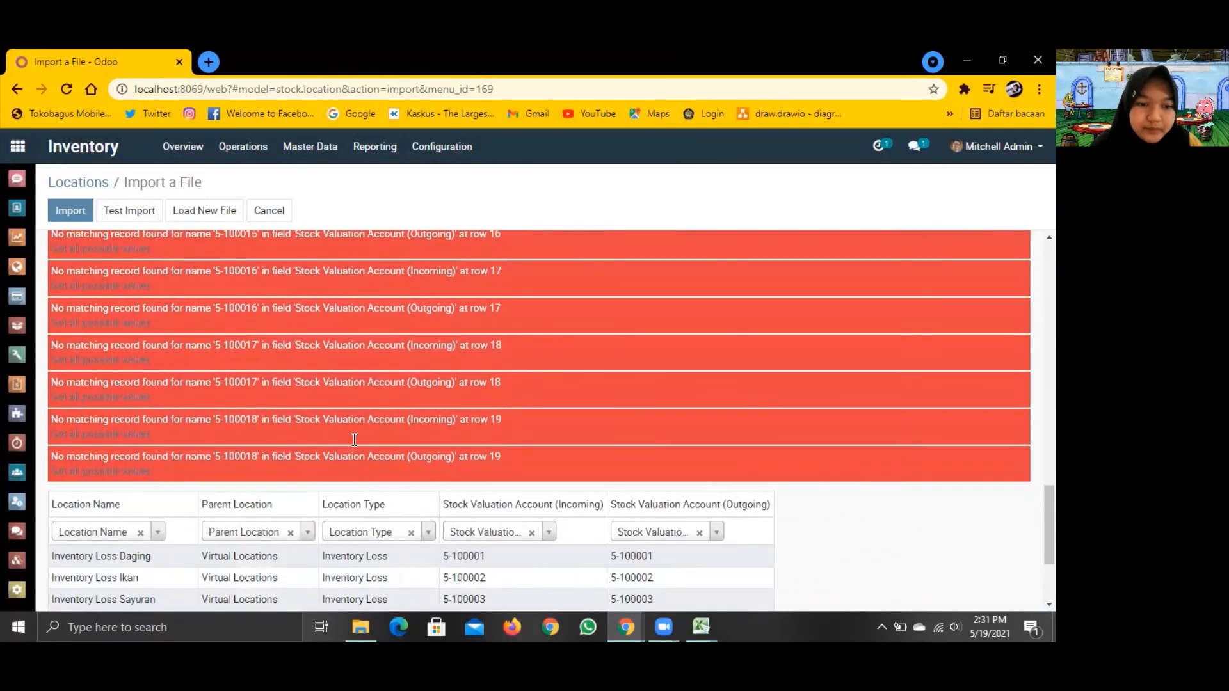
pyautogui.scroll(-5, 354, 440)
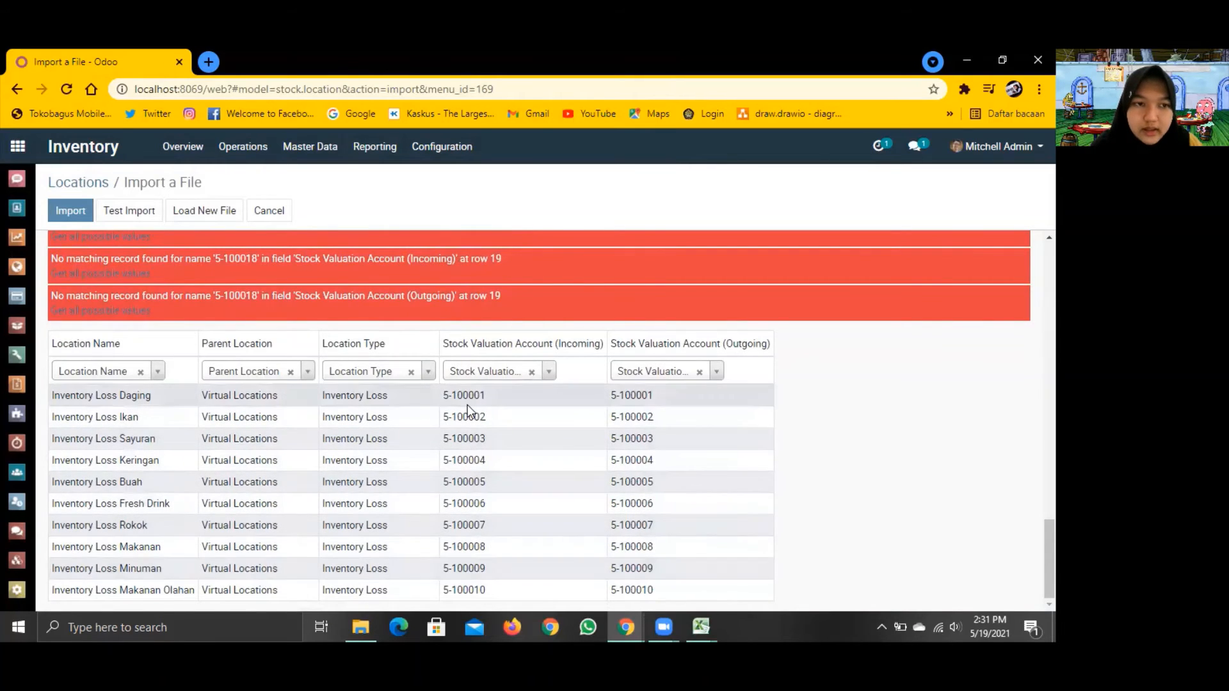
pyautogui.scroll(20, 468, 407)
pyautogui.scroll(-20, 467, 405)
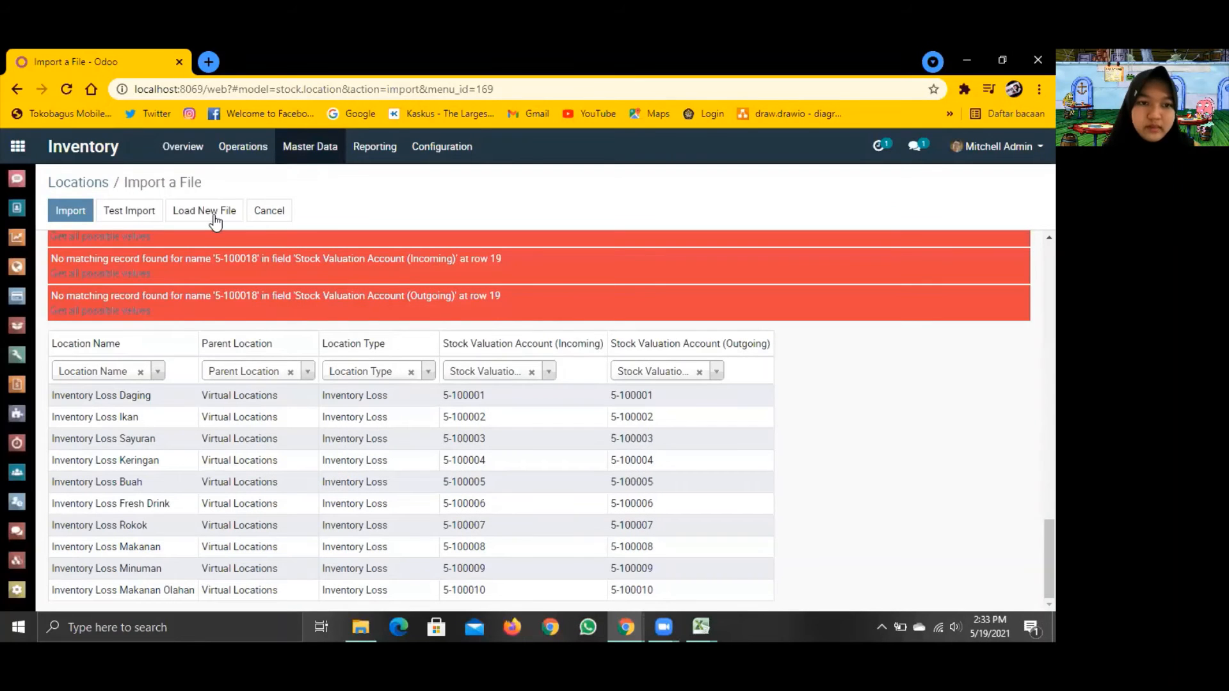
# Replace the loaded locations file with 07 import.virtual.loss1 from the retail12-master folder.
pyautogui.click(208, 212)
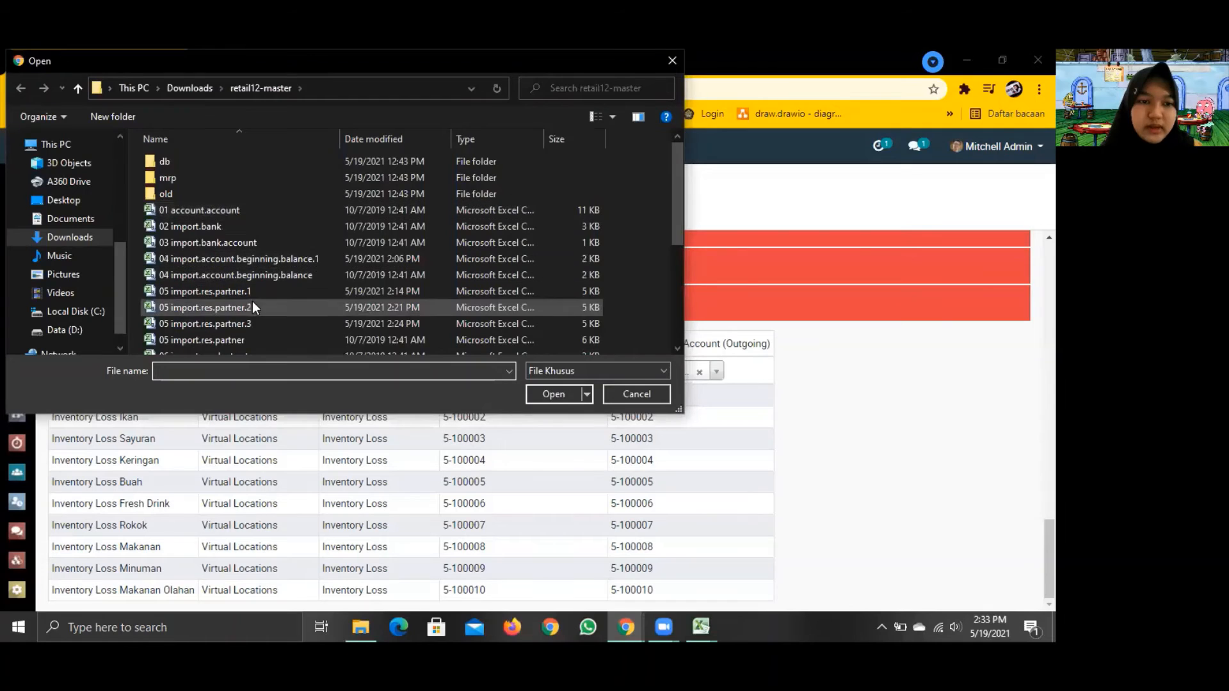
pyautogui.scroll(-2, 254, 308)
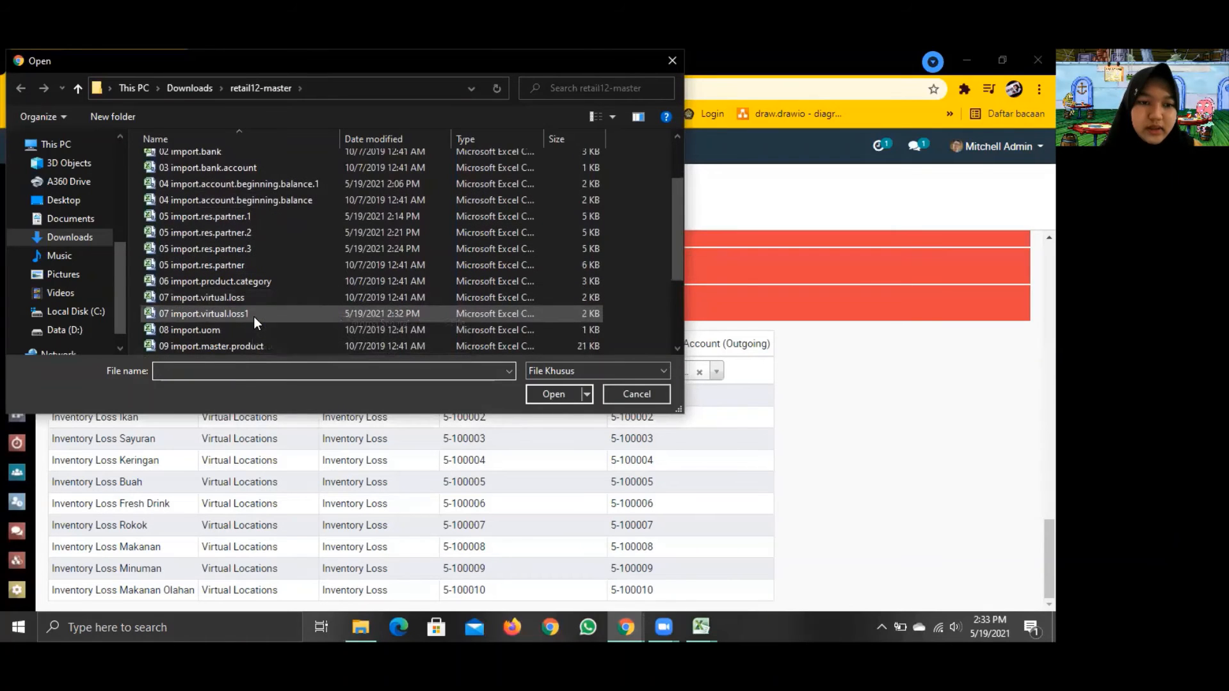
pyautogui.click(254, 317)
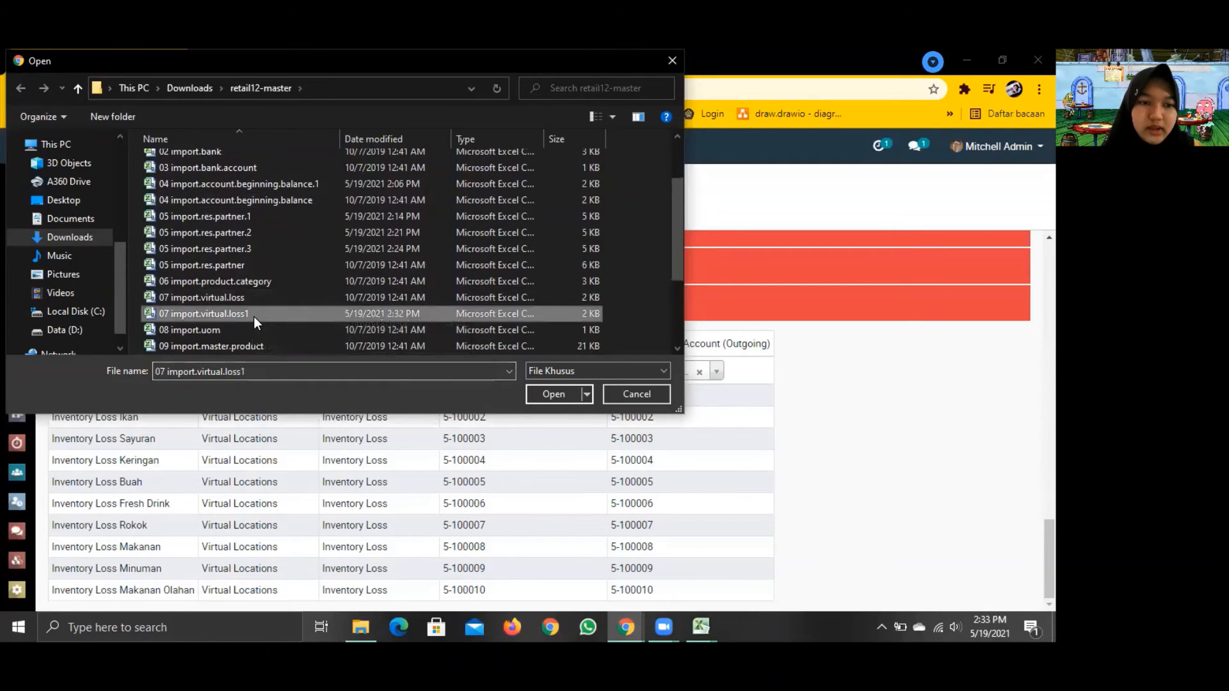
pyautogui.click(555, 394)
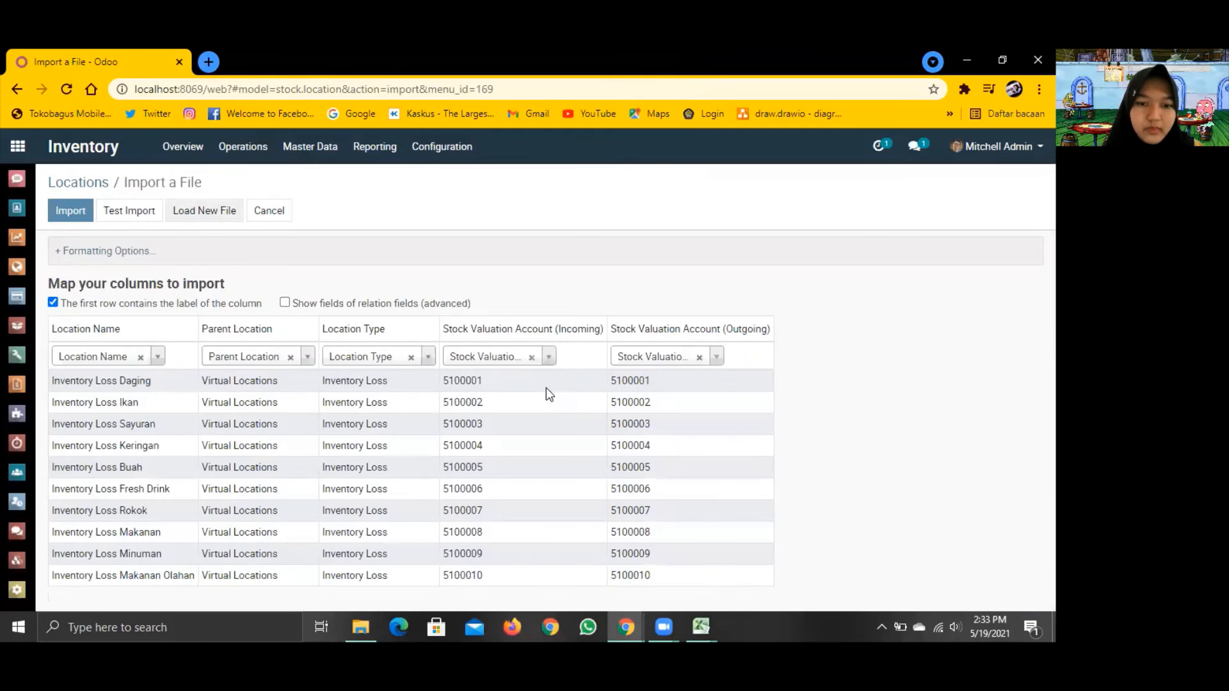
# Run a test import of the 07 import.virtual.loss1 locations and read through the errors and the preview table.
pyautogui.click(147, 215)
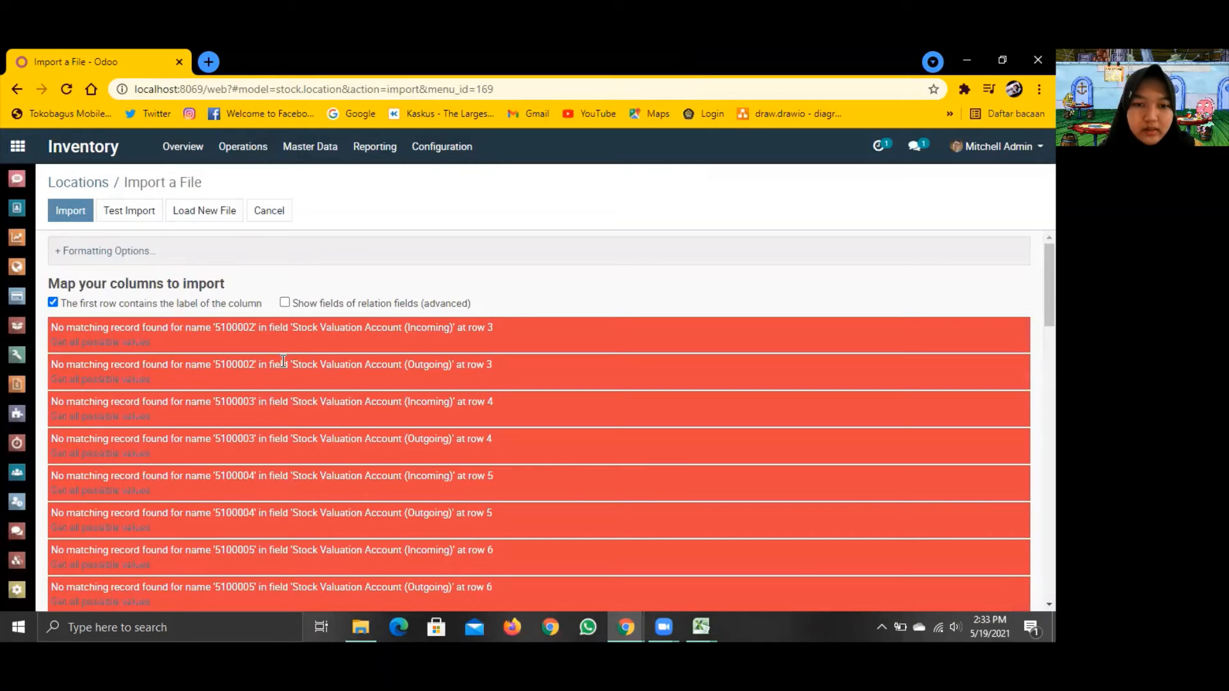
pyautogui.scroll(-5, 391, 393)
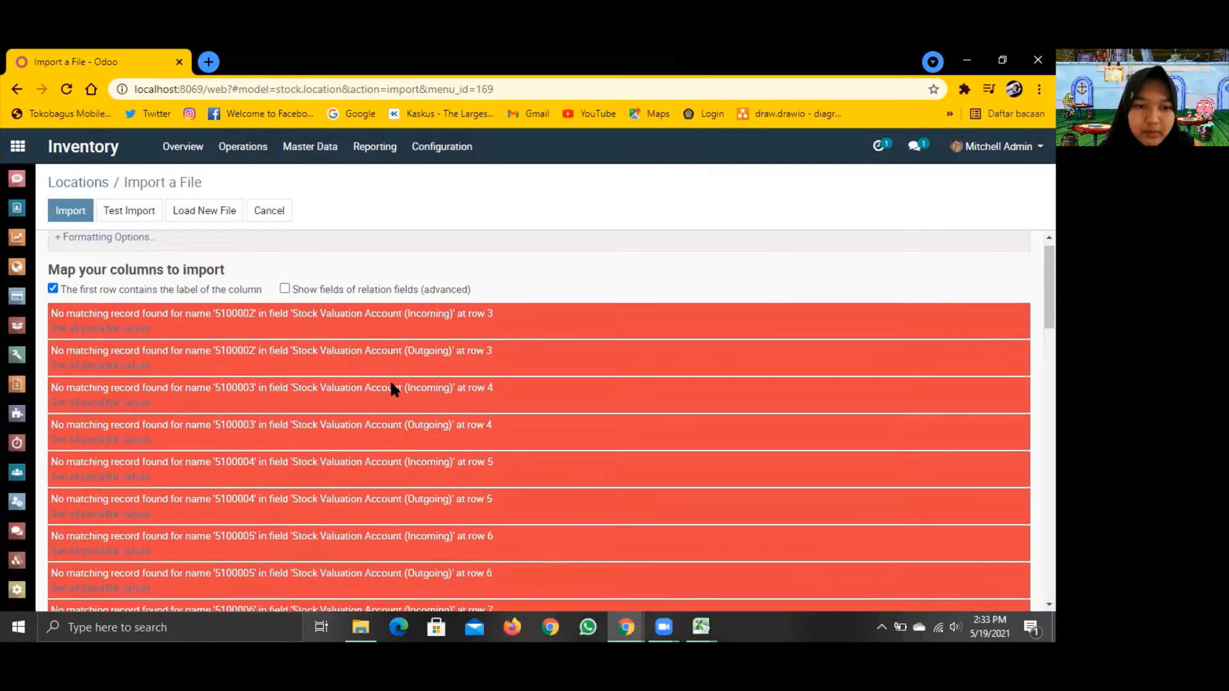
pyautogui.scroll(-13, 392, 387)
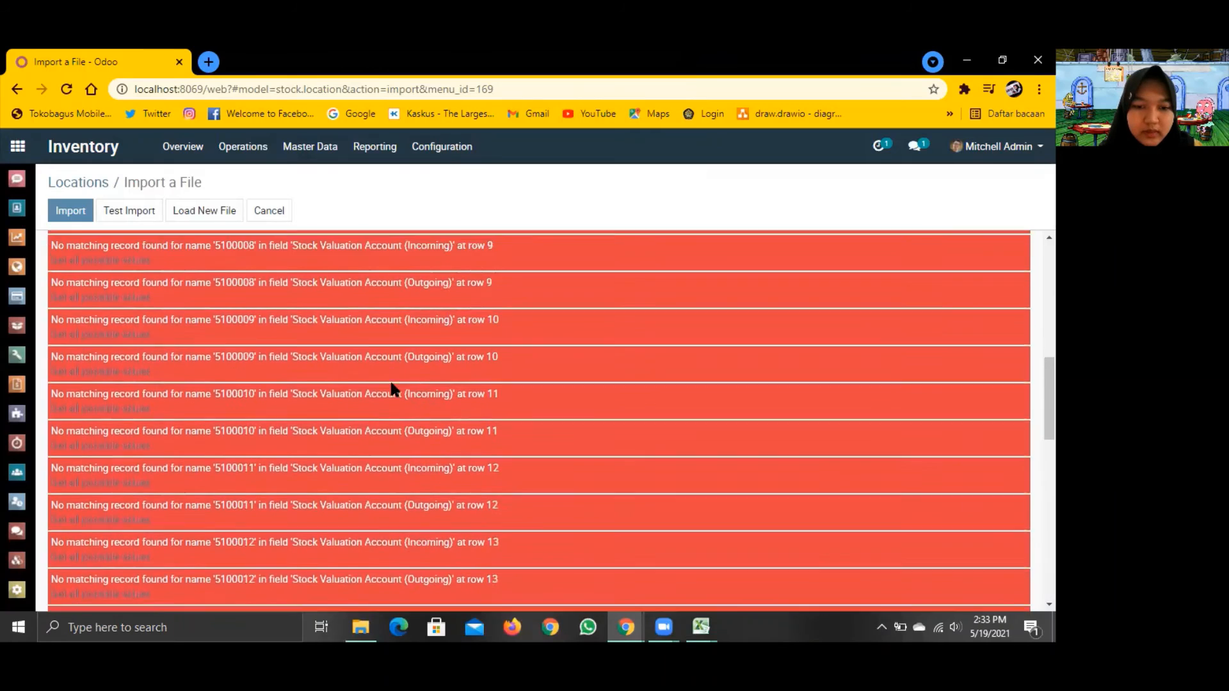
pyautogui.scroll(-2, 393, 388)
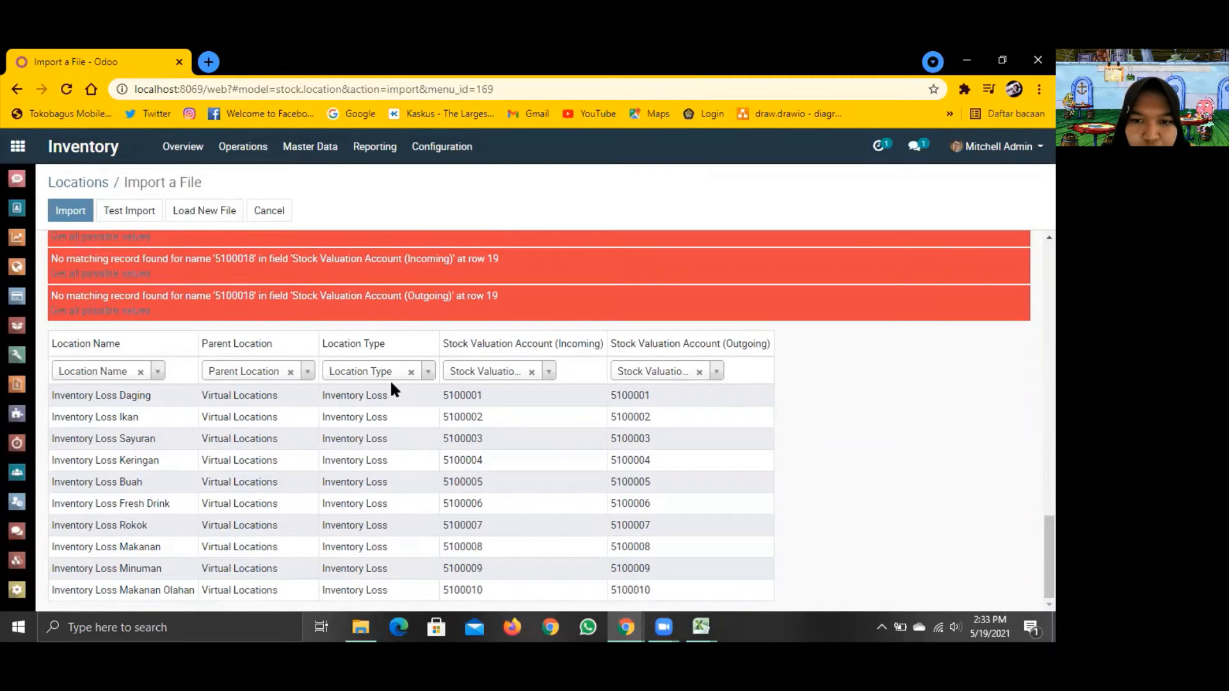
pyautogui.scroll(10, 391, 391)
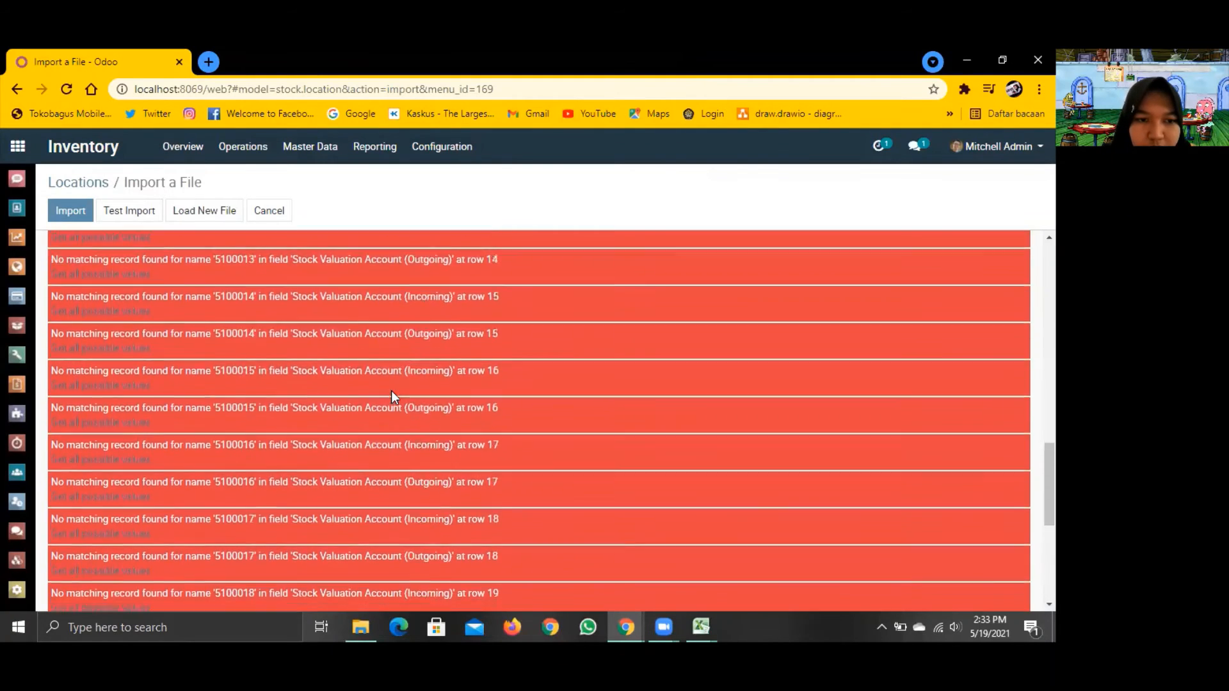
pyautogui.scroll(6, 392, 396)
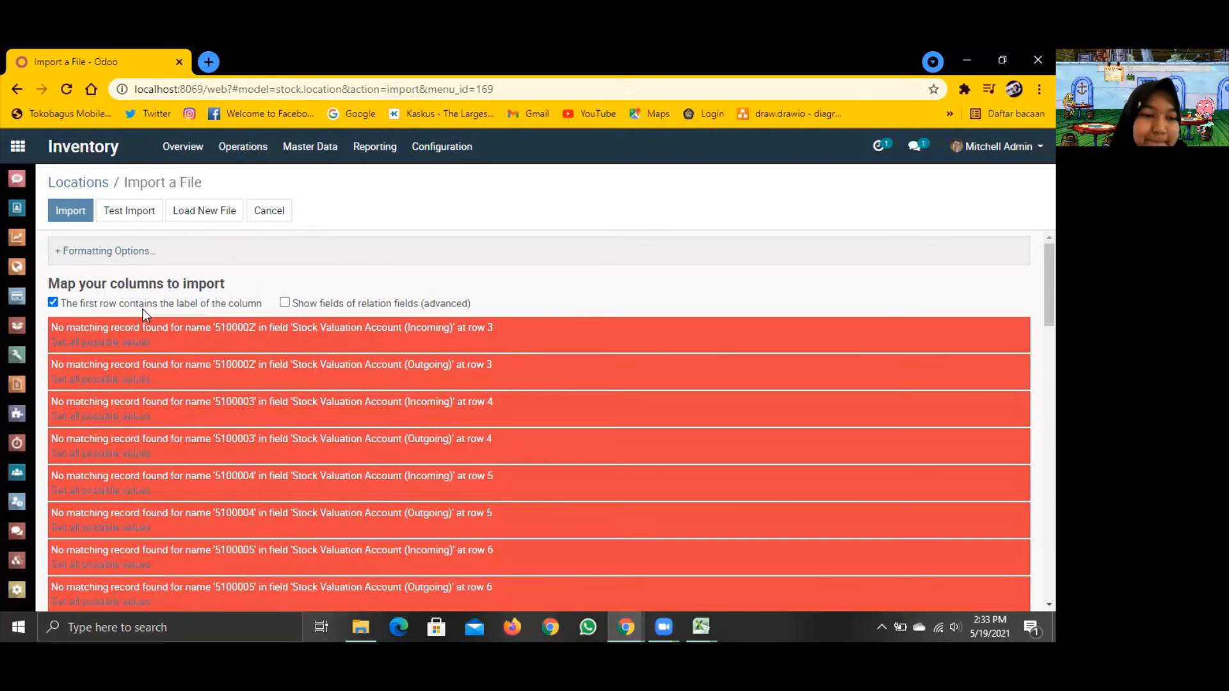
# Activate the developer mode from the general Settings dashboard and return to that dashboard.
pyautogui.click(17, 591)
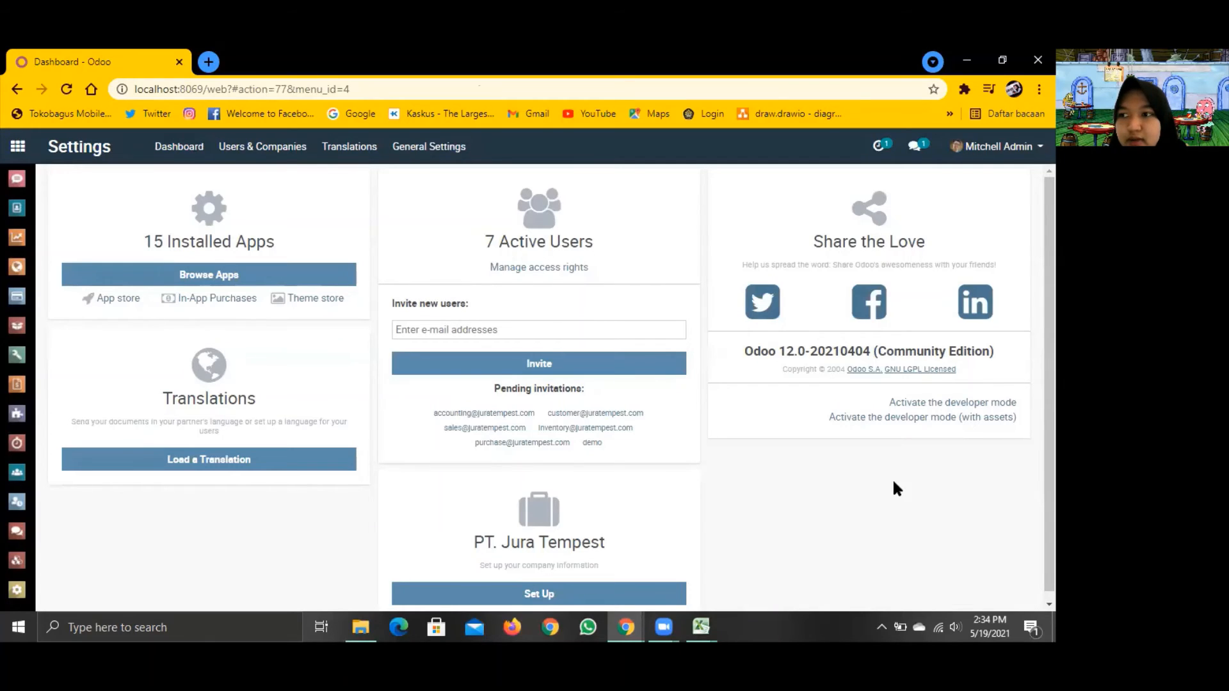
pyautogui.click(914, 404)
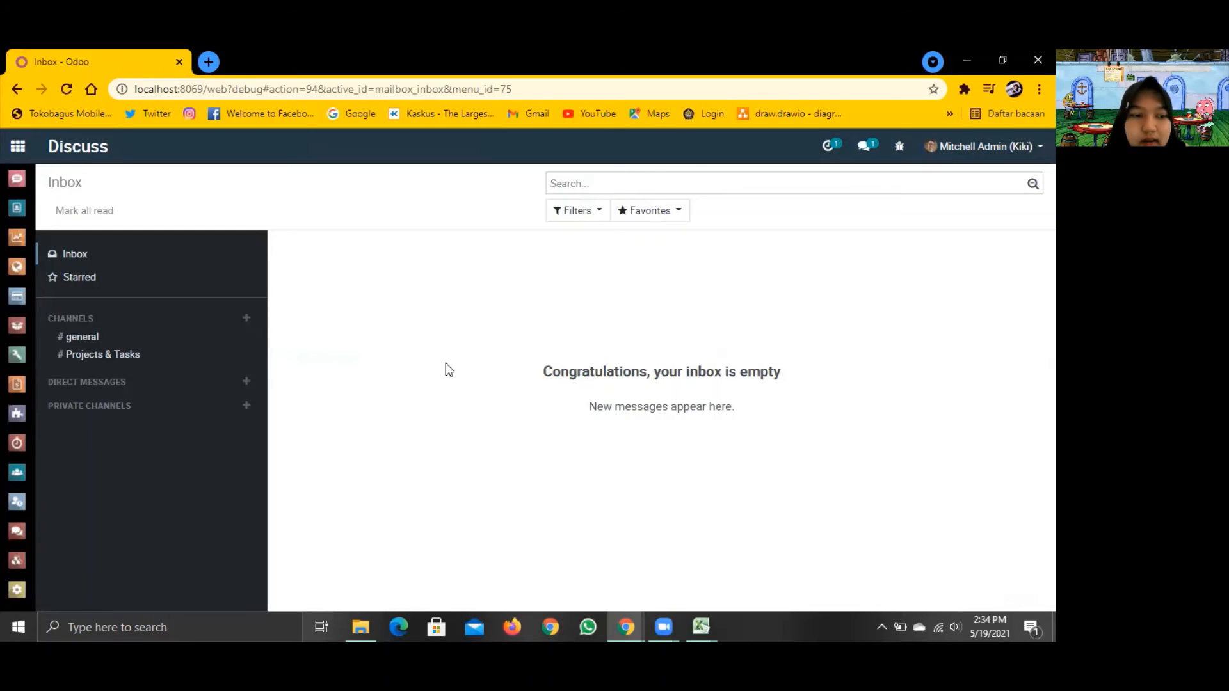
pyautogui.click(9, 590)
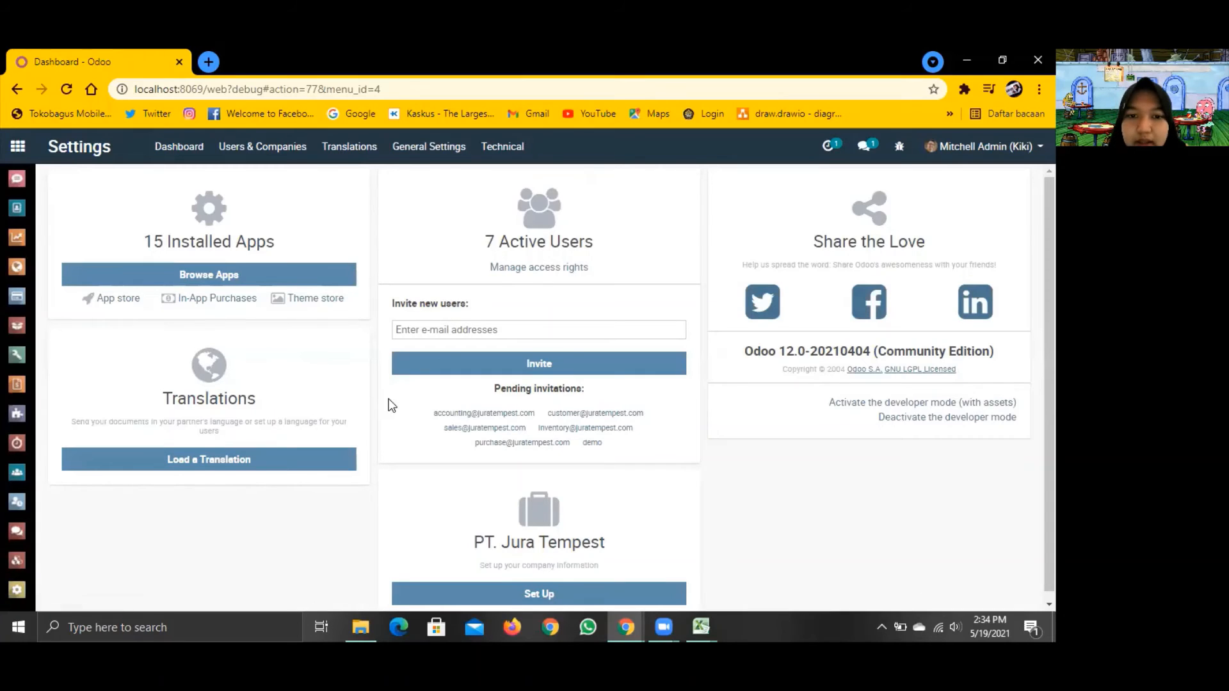
# Open the administrator's user record from the active users and examine its access rights, especially the Technical Settings options.
pyautogui.click(557, 269)
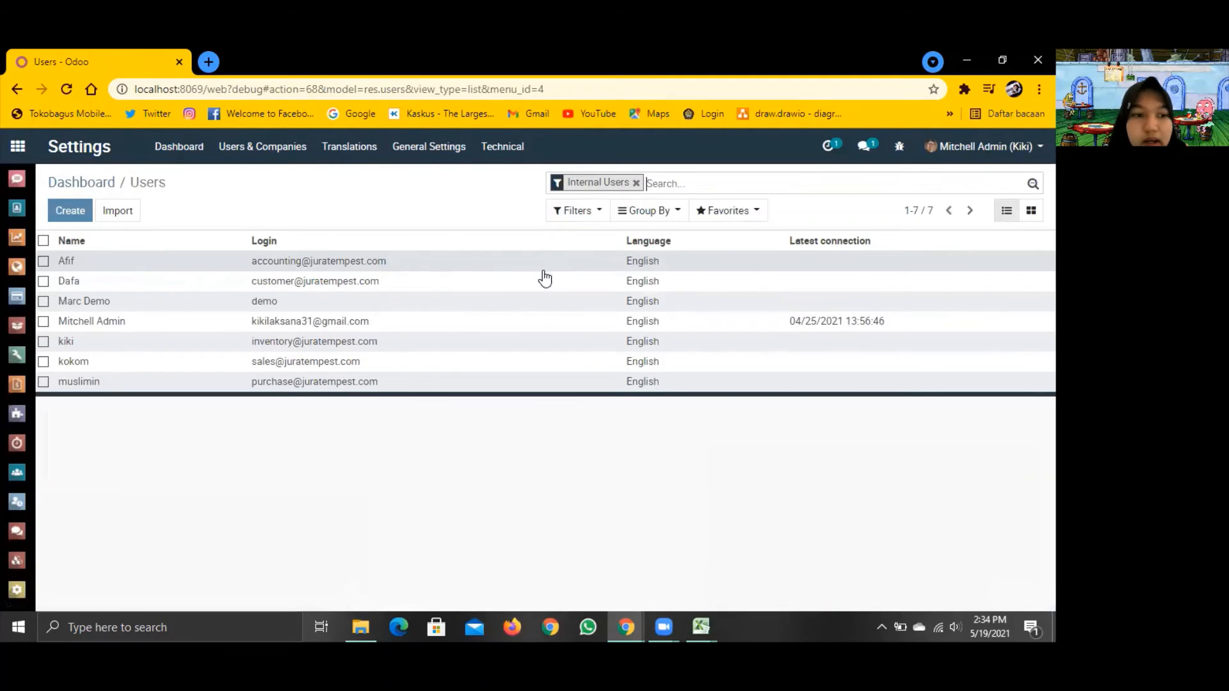
pyautogui.doubleClick(299, 324)
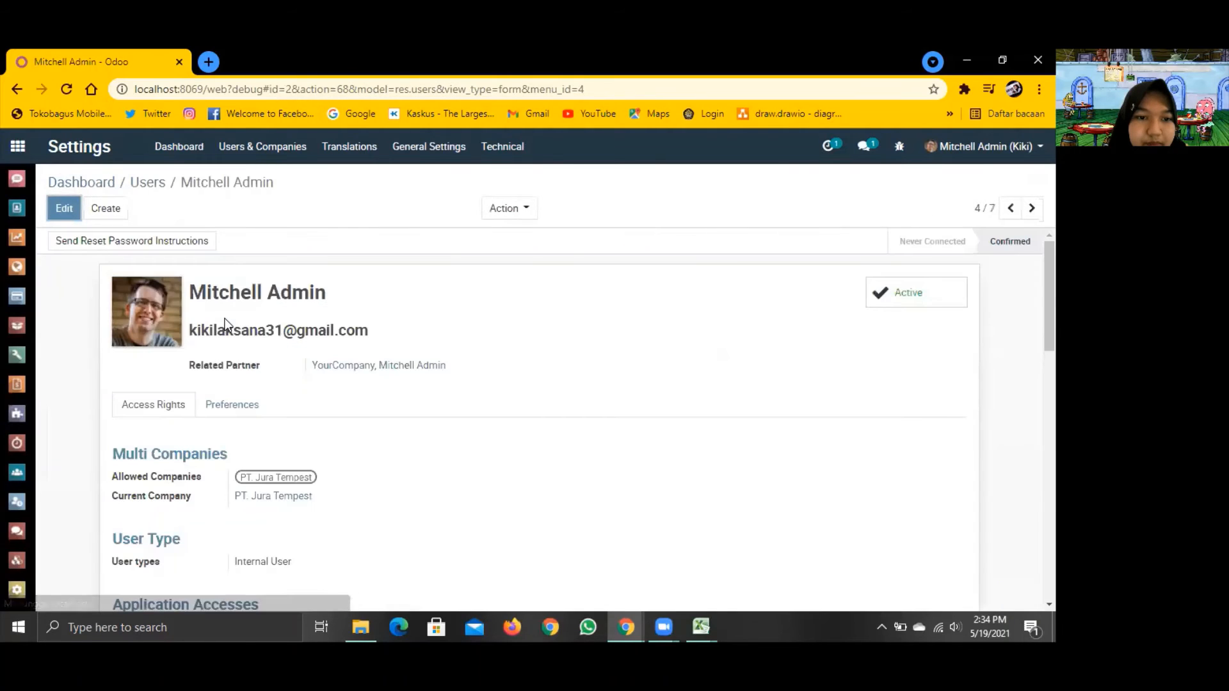
pyautogui.scroll(-5, 356, 432)
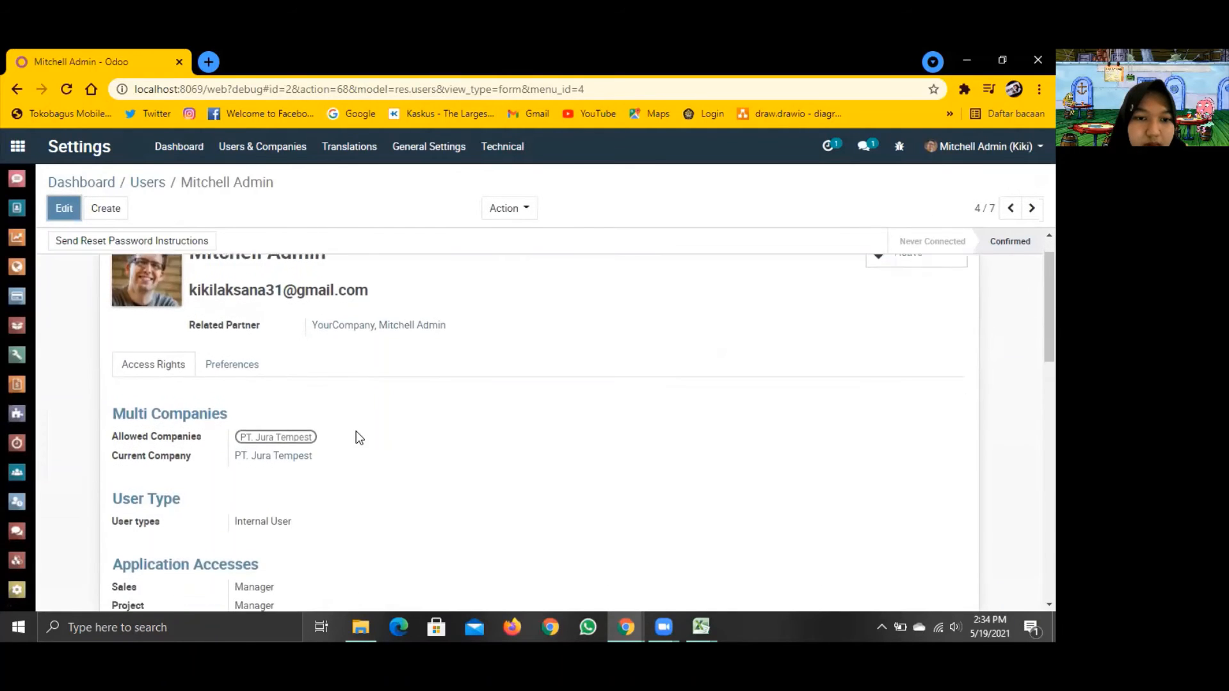
pyautogui.scroll(-6, 356, 438)
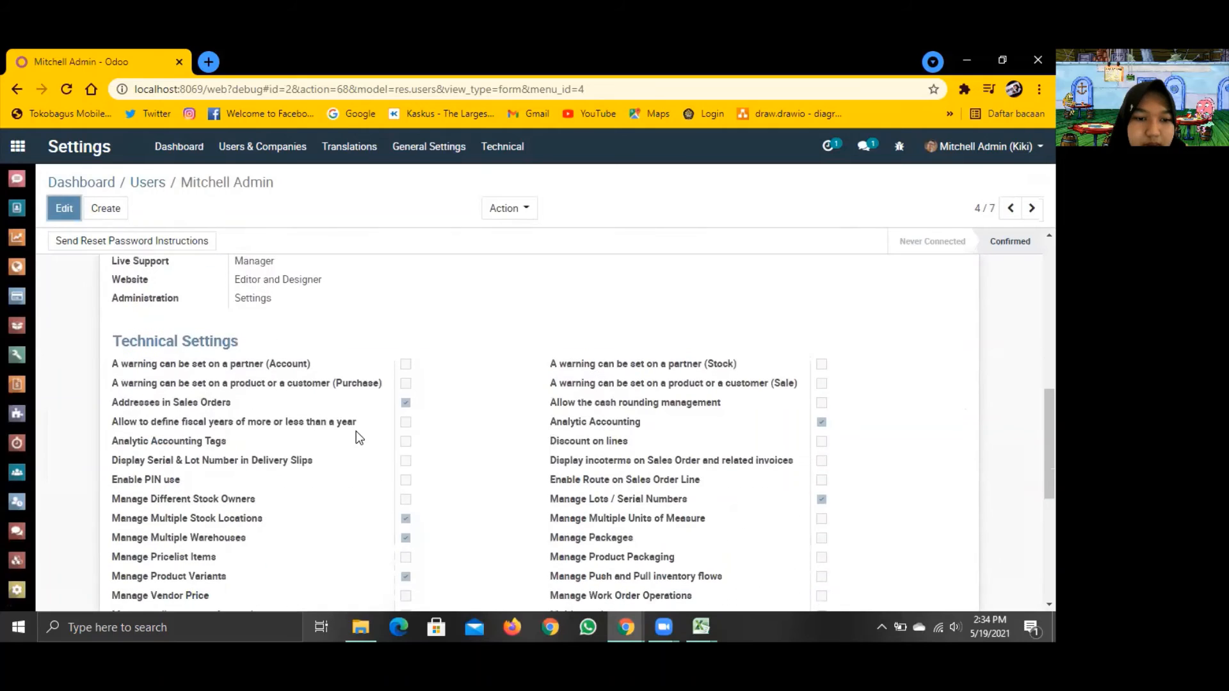
pyautogui.scroll(-1, 356, 432)
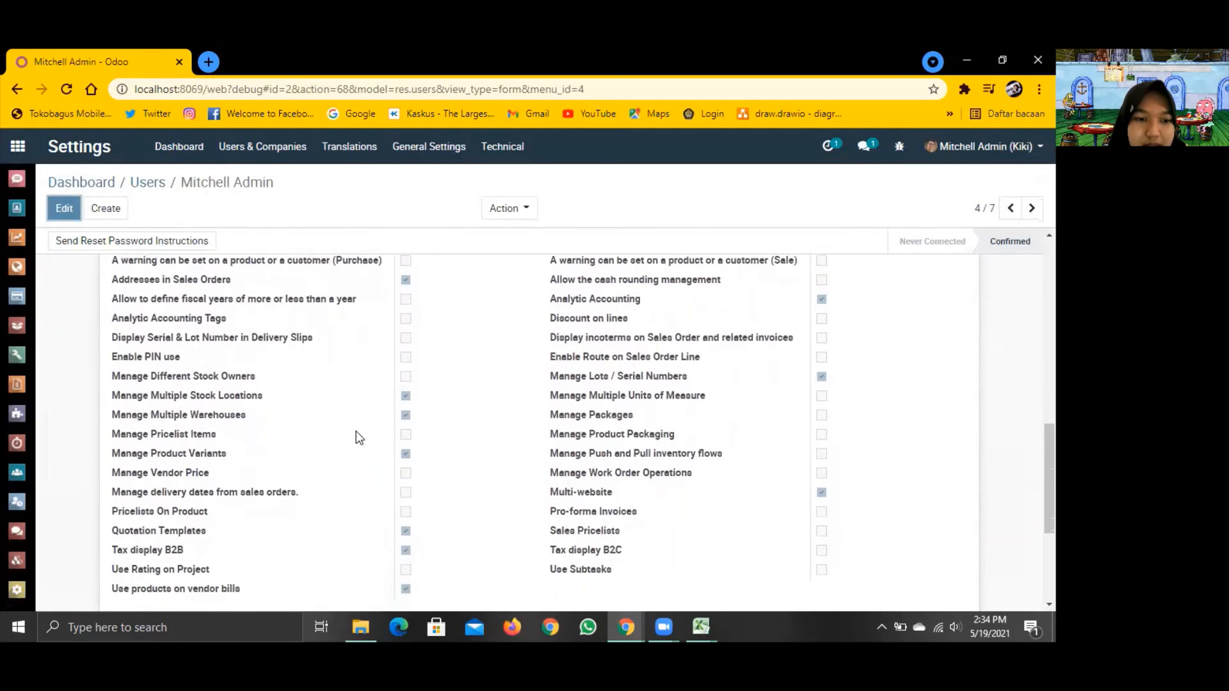
pyautogui.scroll(1, 356, 438)
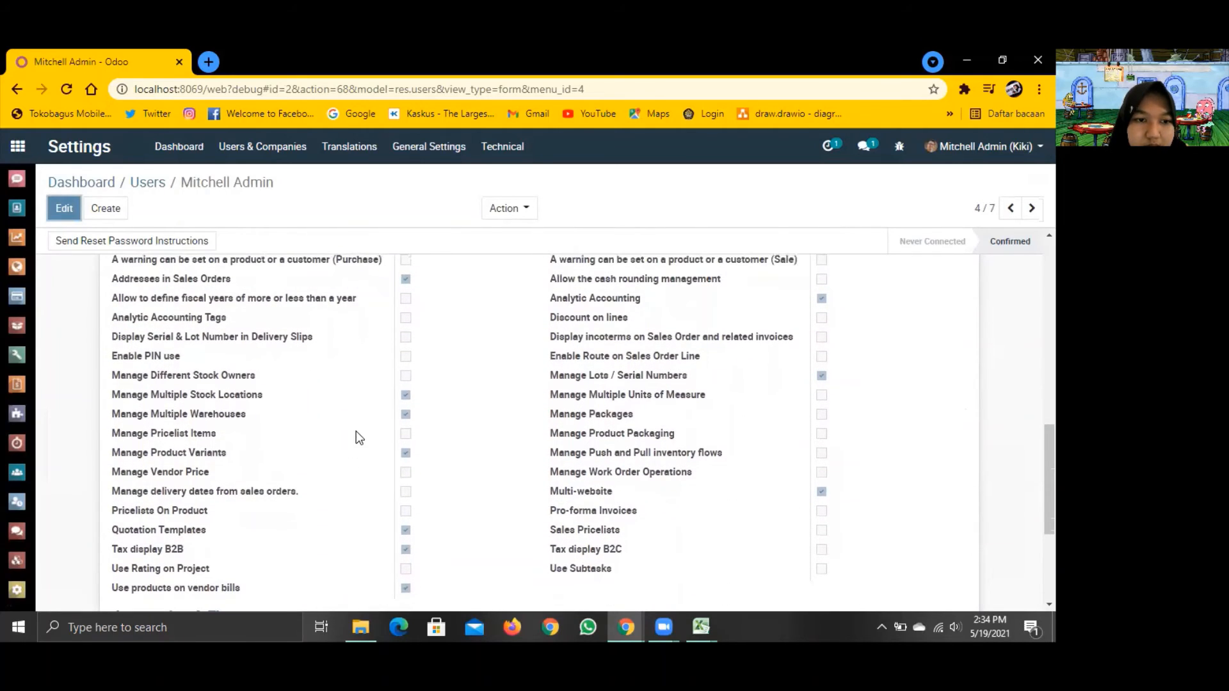
pyautogui.scroll(1, 356, 438)
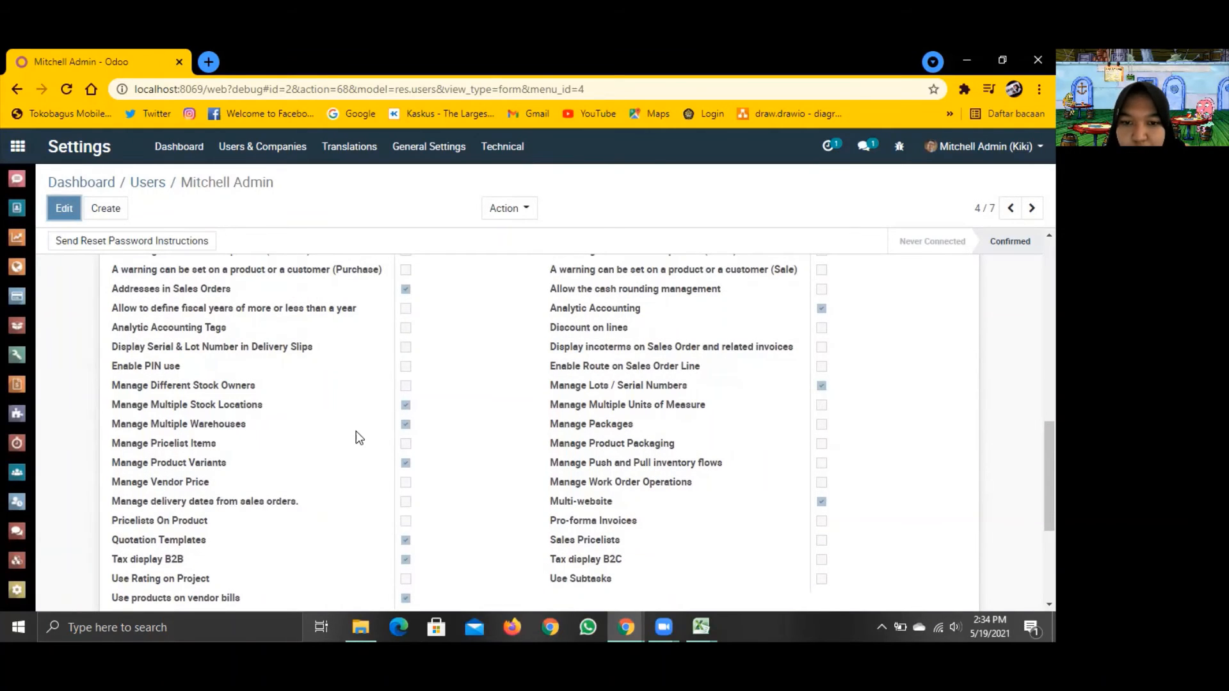
pyautogui.scroll(1, 356, 431)
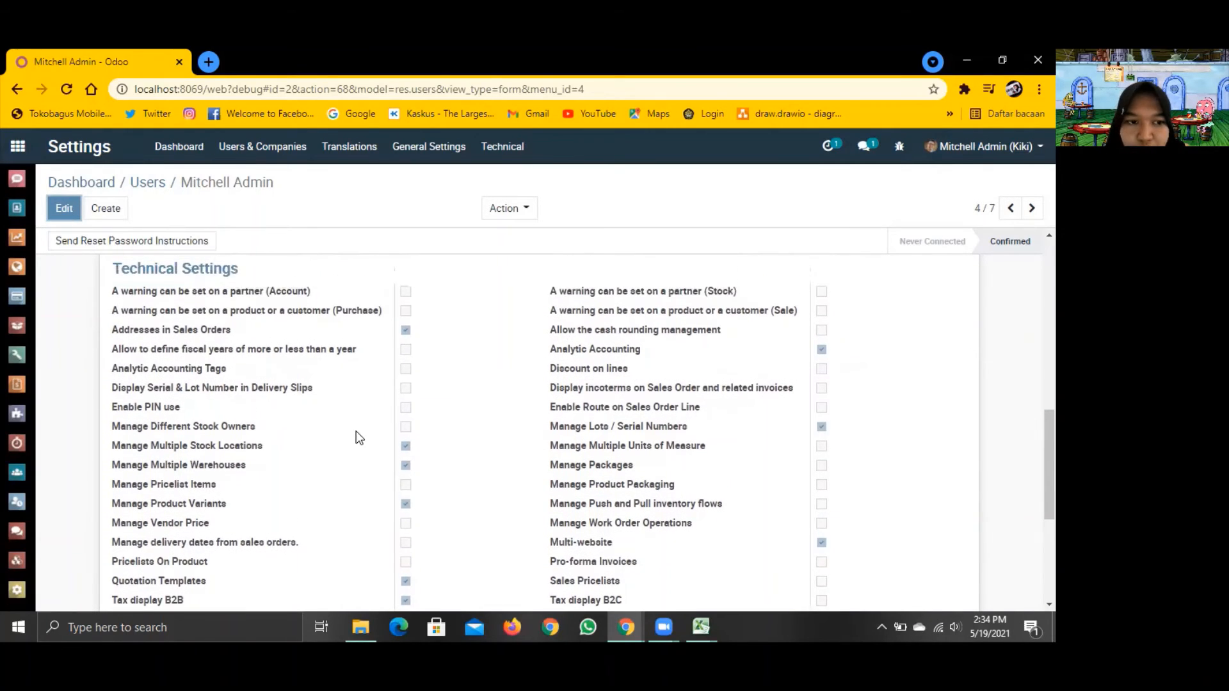
pyautogui.scroll(-1, 356, 431)
pyautogui.scroll(-2, 356, 431)
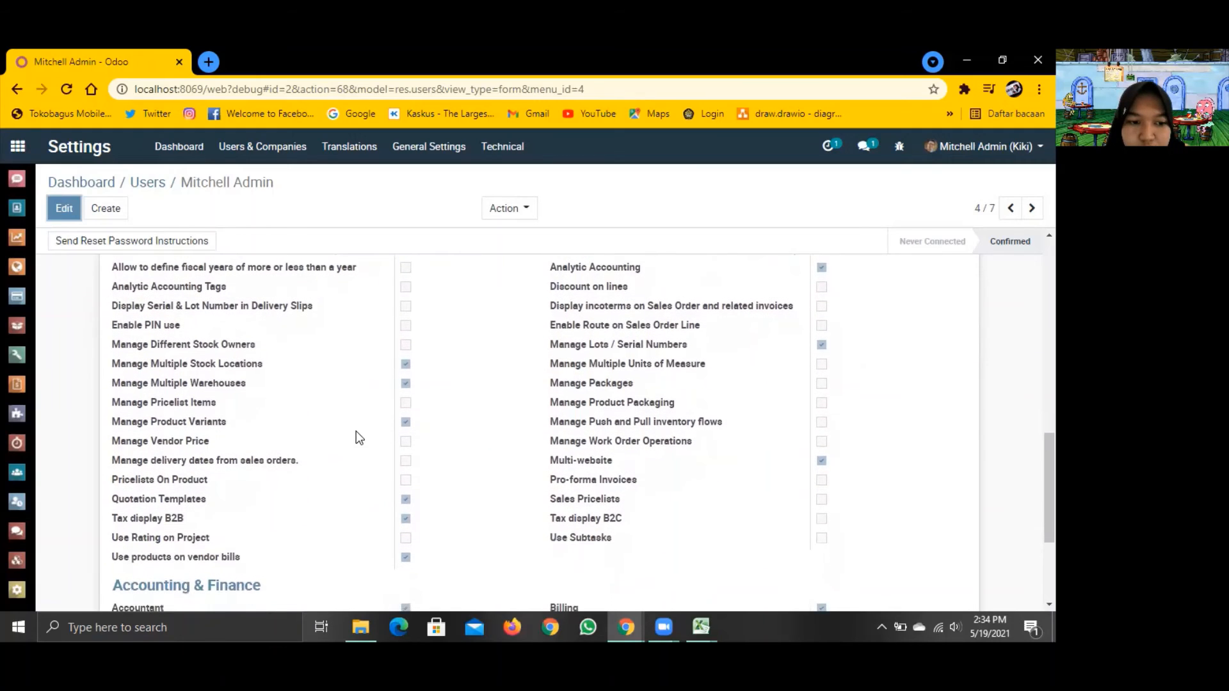
pyautogui.scroll(1, 358, 438)
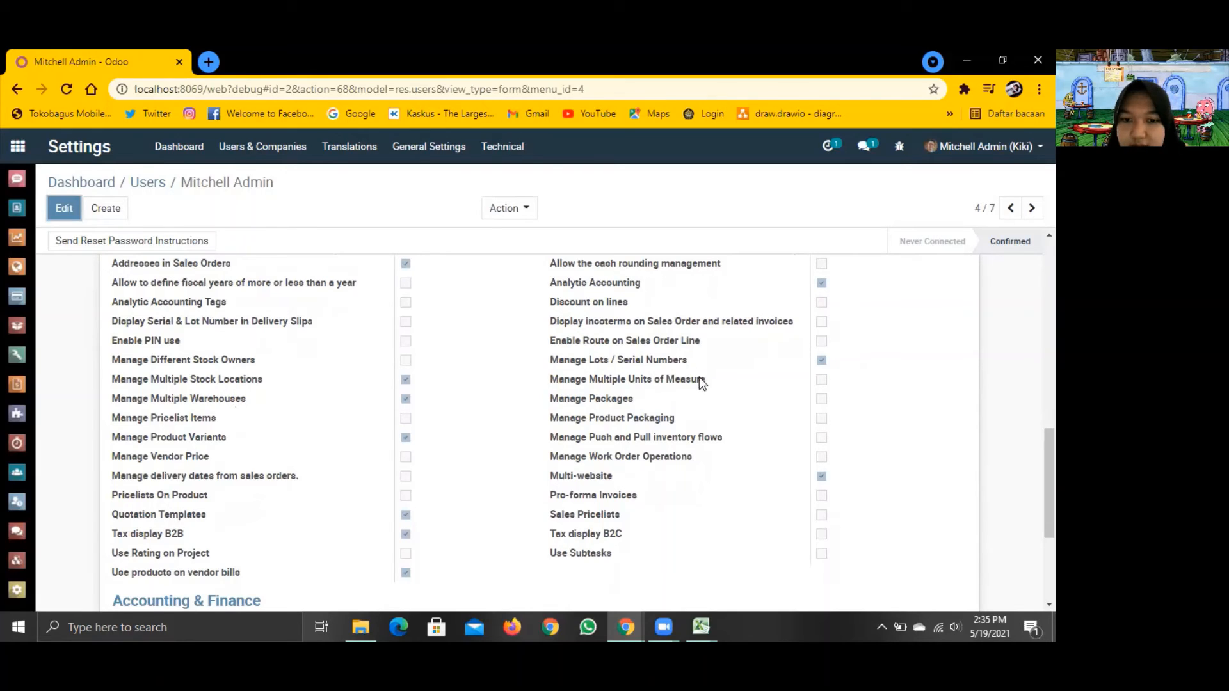
# Enable Manage Multiple Units of Measure in the administrator's technical settings and save the user record.
pyautogui.click(62, 208)
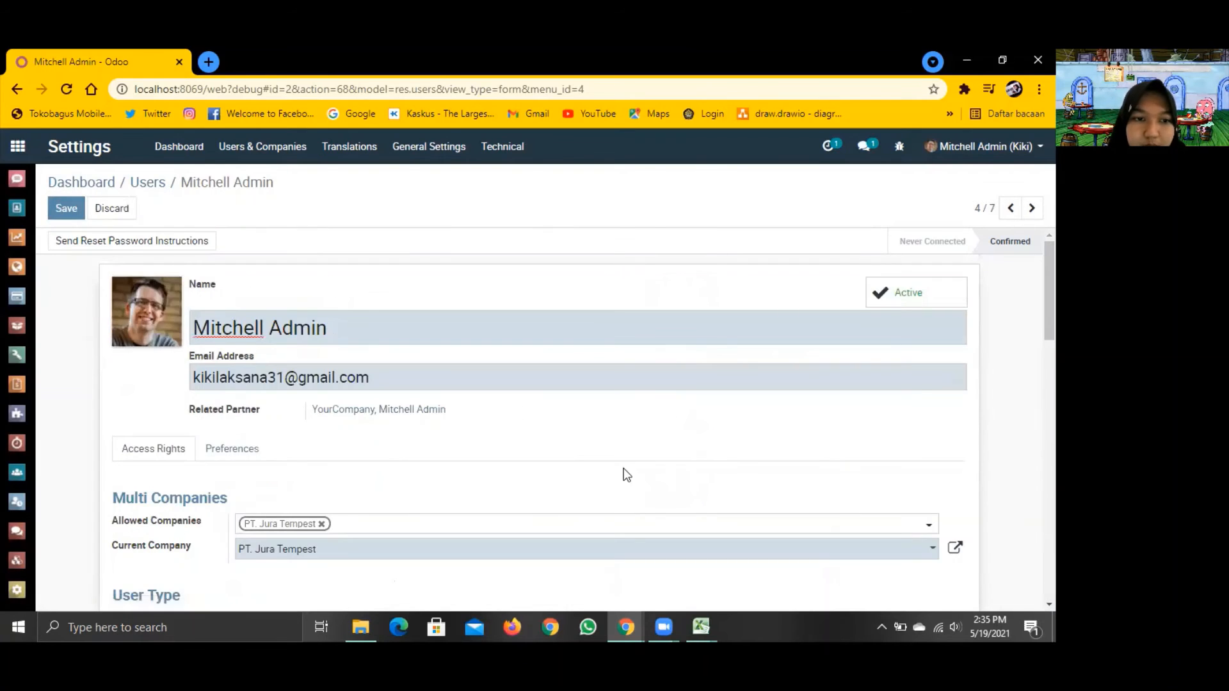
pyautogui.scroll(-5, 624, 474)
pyautogui.scroll(-10, 626, 474)
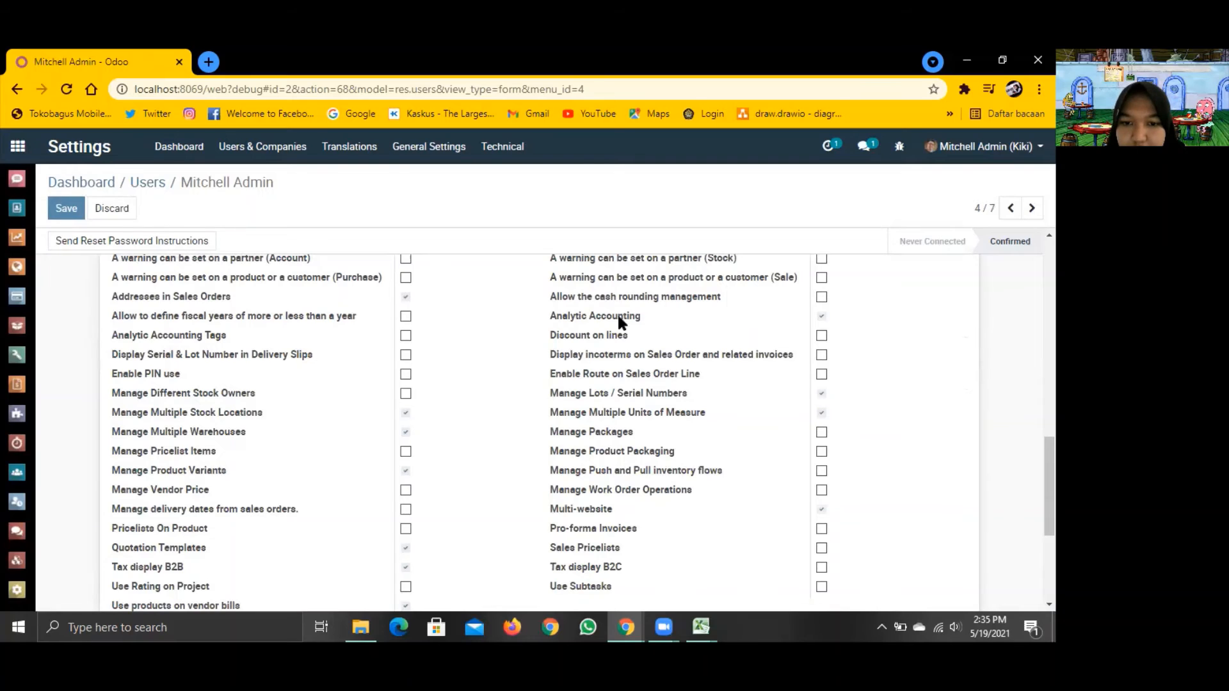
pyautogui.click(66, 206)
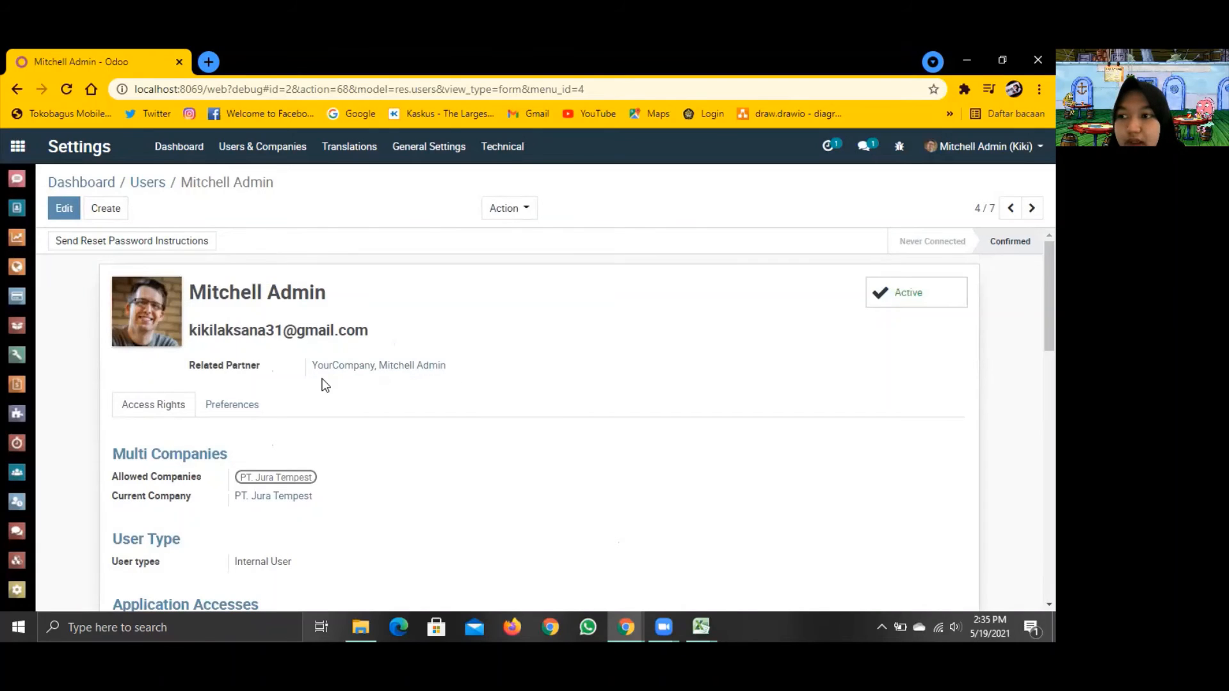
# Enable Units of Measure under Products in the Inventory settings, save, and check that the option is kept.
pyautogui.click(20, 333)
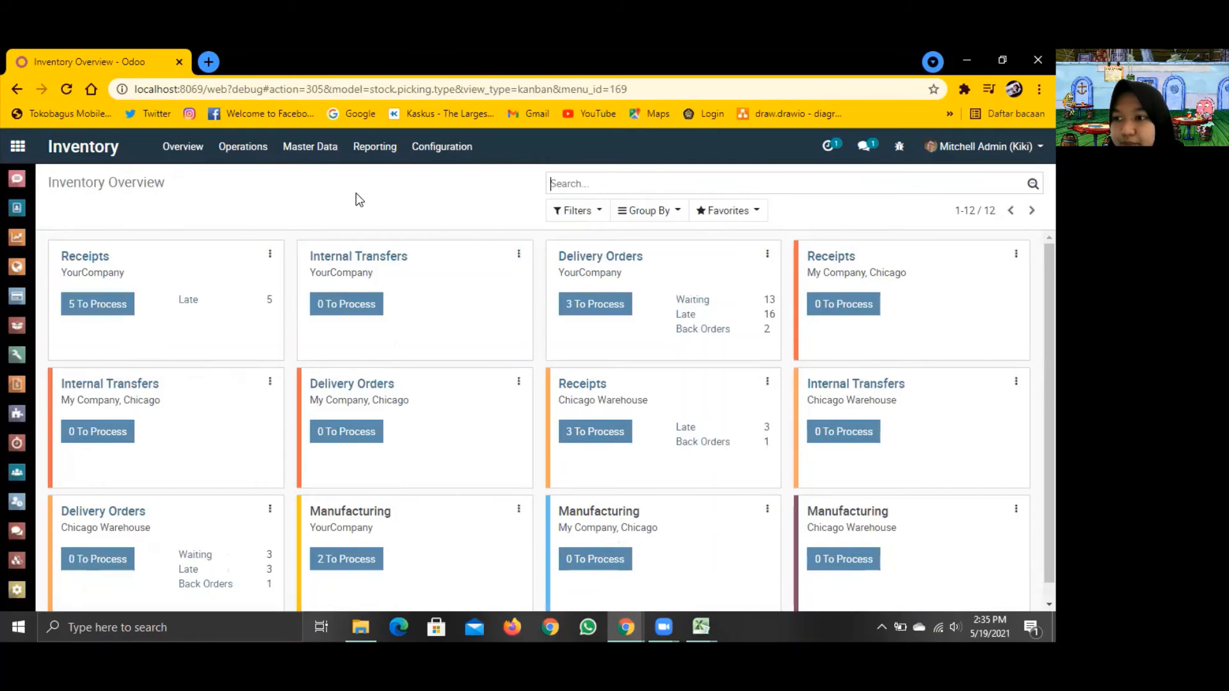
pyautogui.click(472, 146)
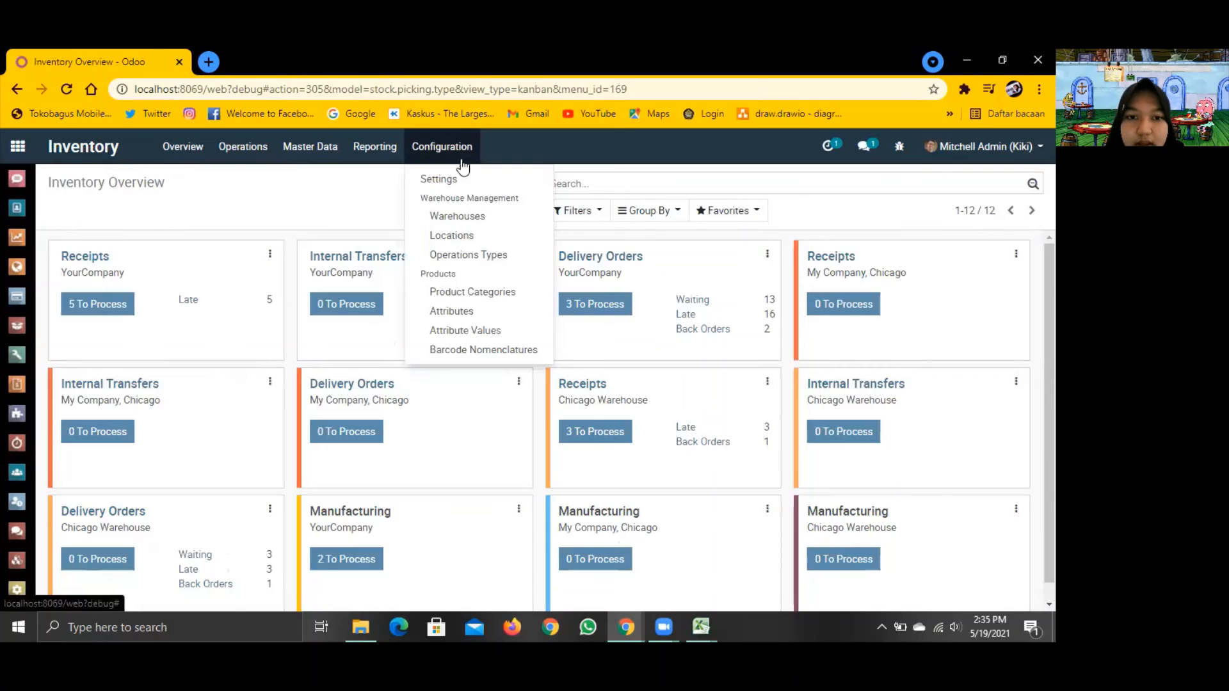
pyautogui.click(464, 184)
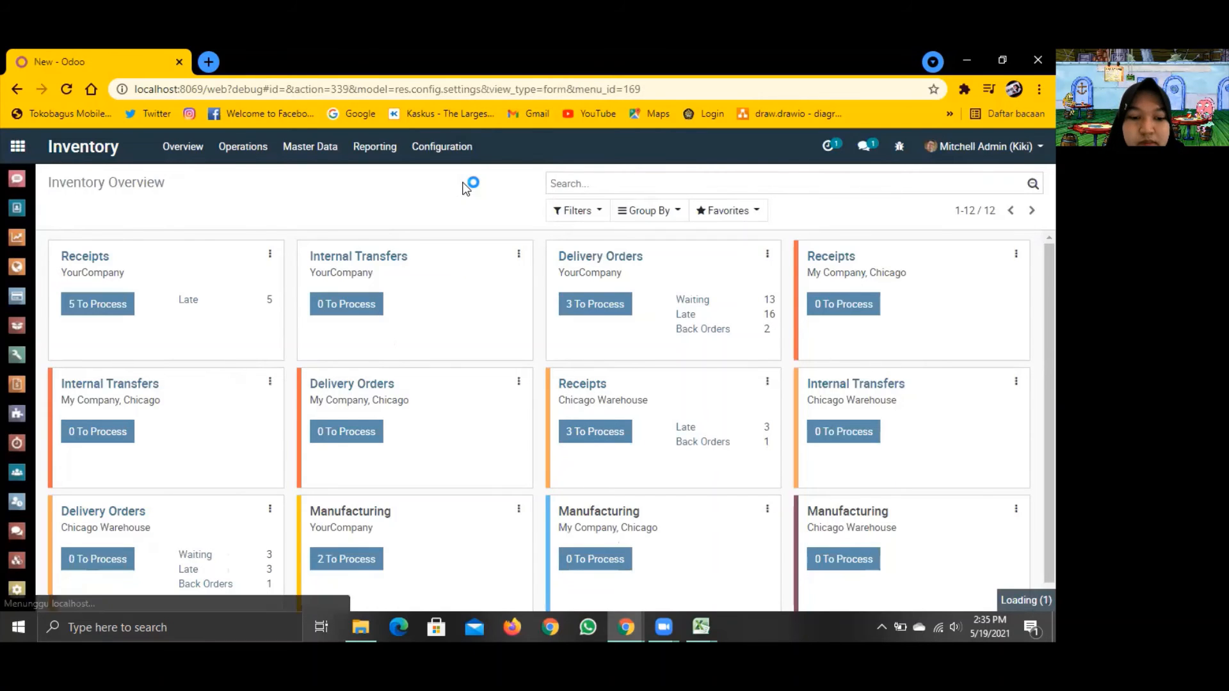
pyautogui.scroll(-1, 483, 381)
pyautogui.scroll(-6, 484, 383)
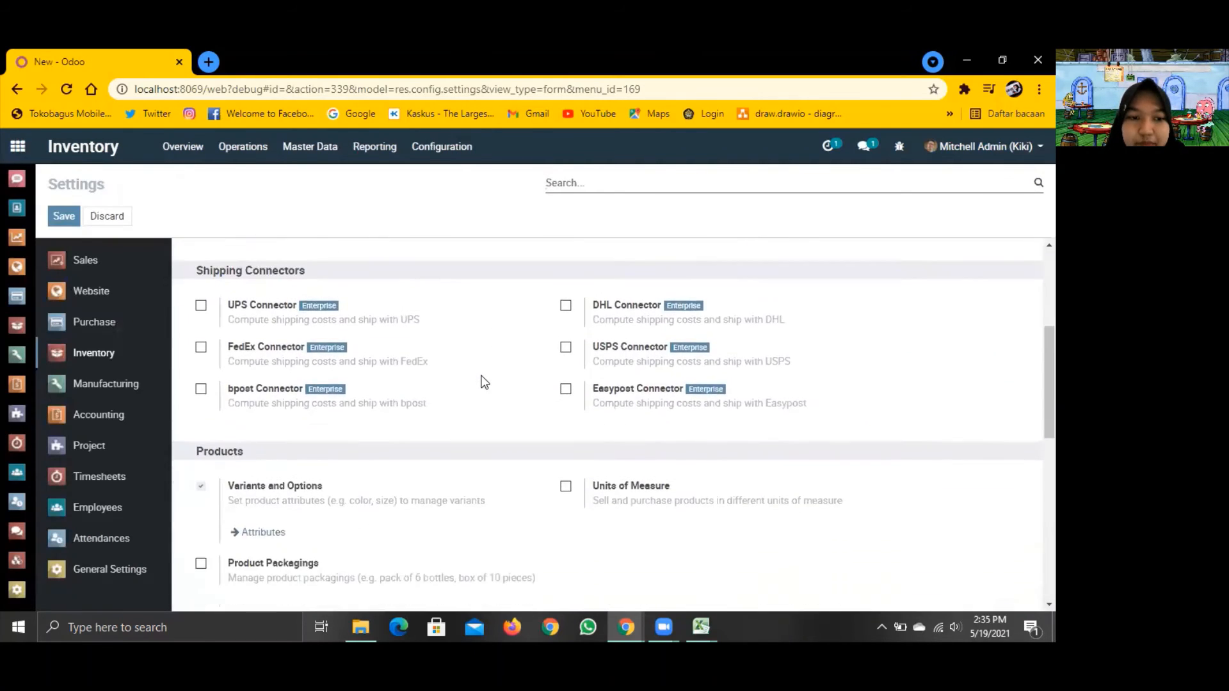
pyautogui.scroll(1, 485, 382)
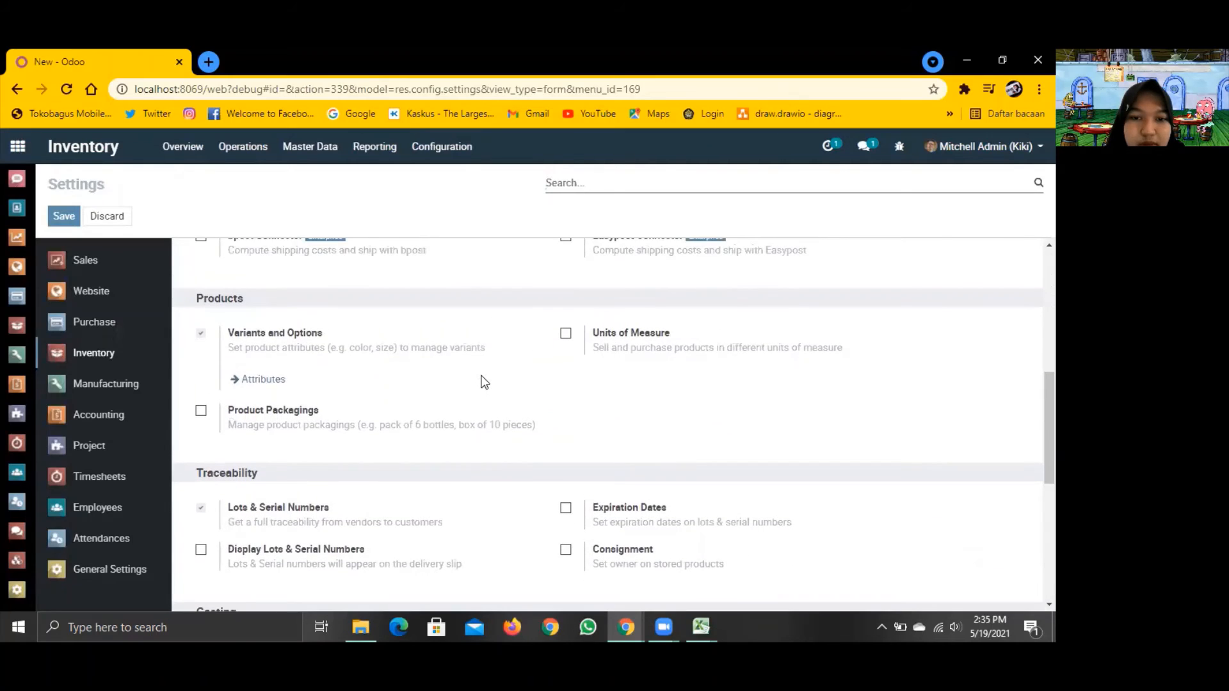
pyautogui.click(567, 336)
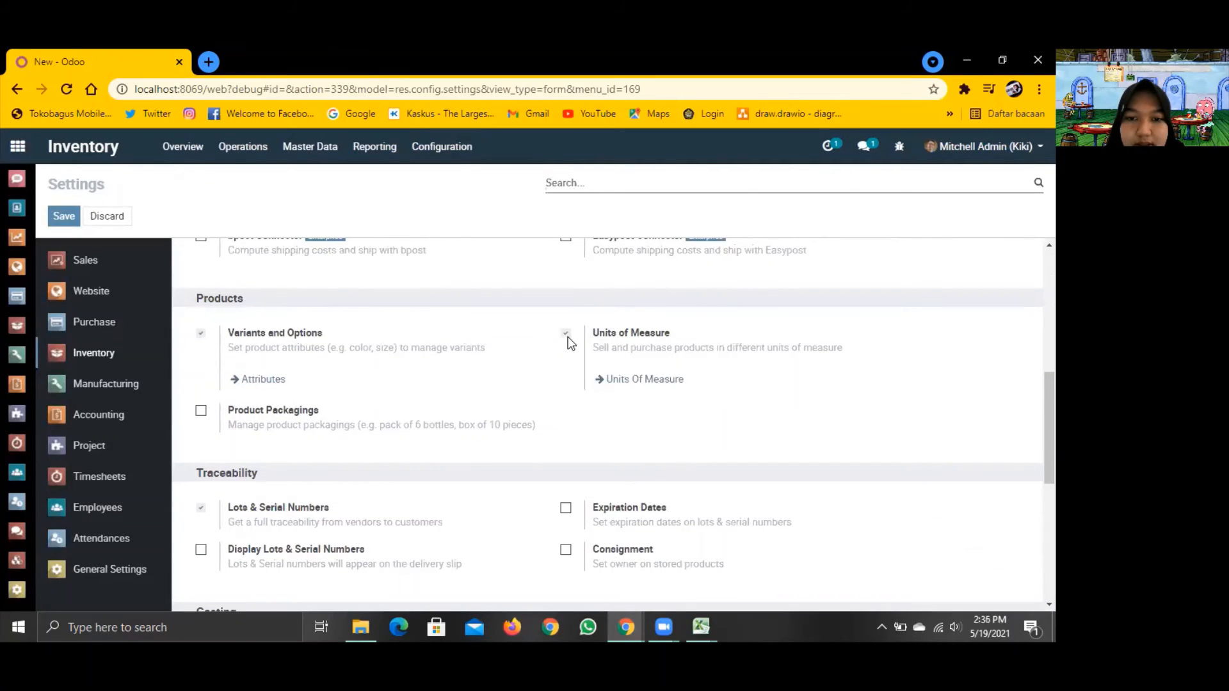
pyautogui.click(66, 215)
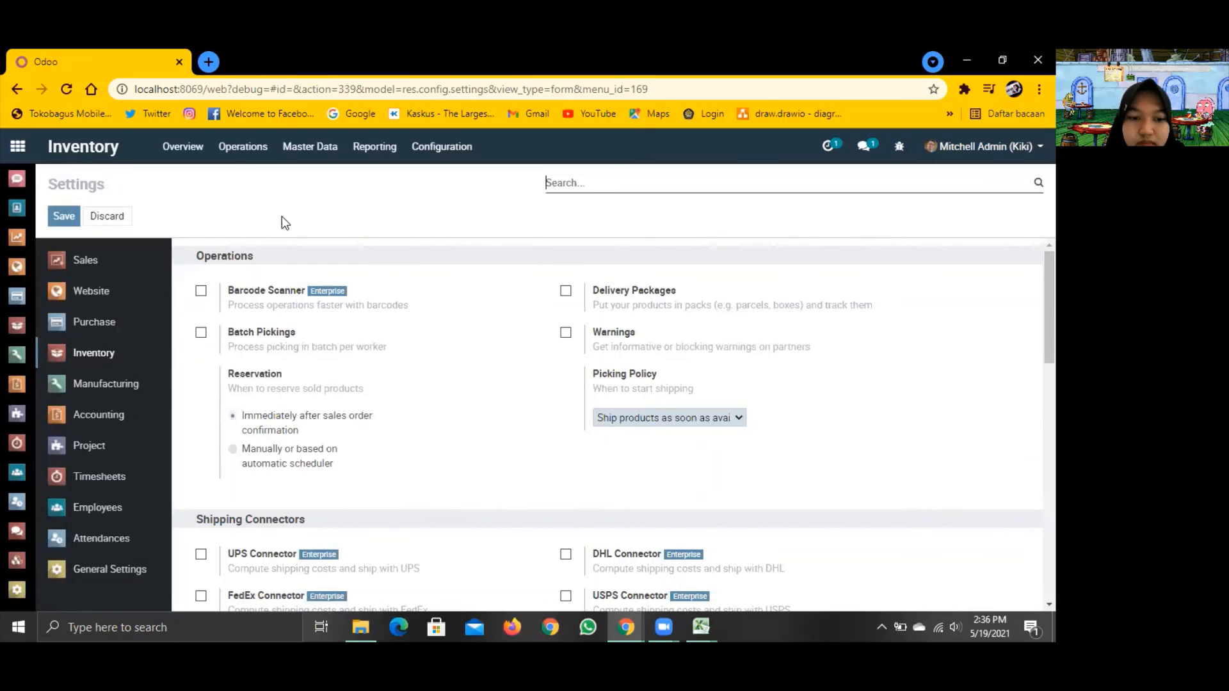
pyautogui.scroll(-9, 416, 419)
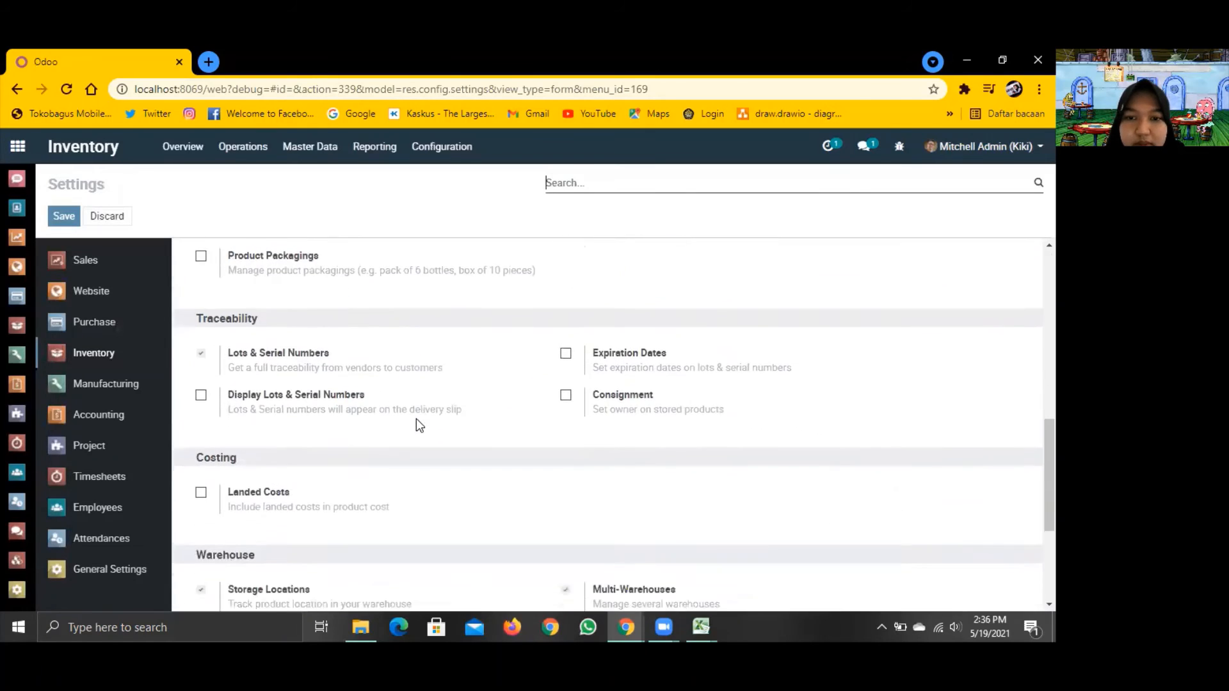
pyautogui.scroll(2, 416, 420)
pyautogui.scroll(1, 419, 425)
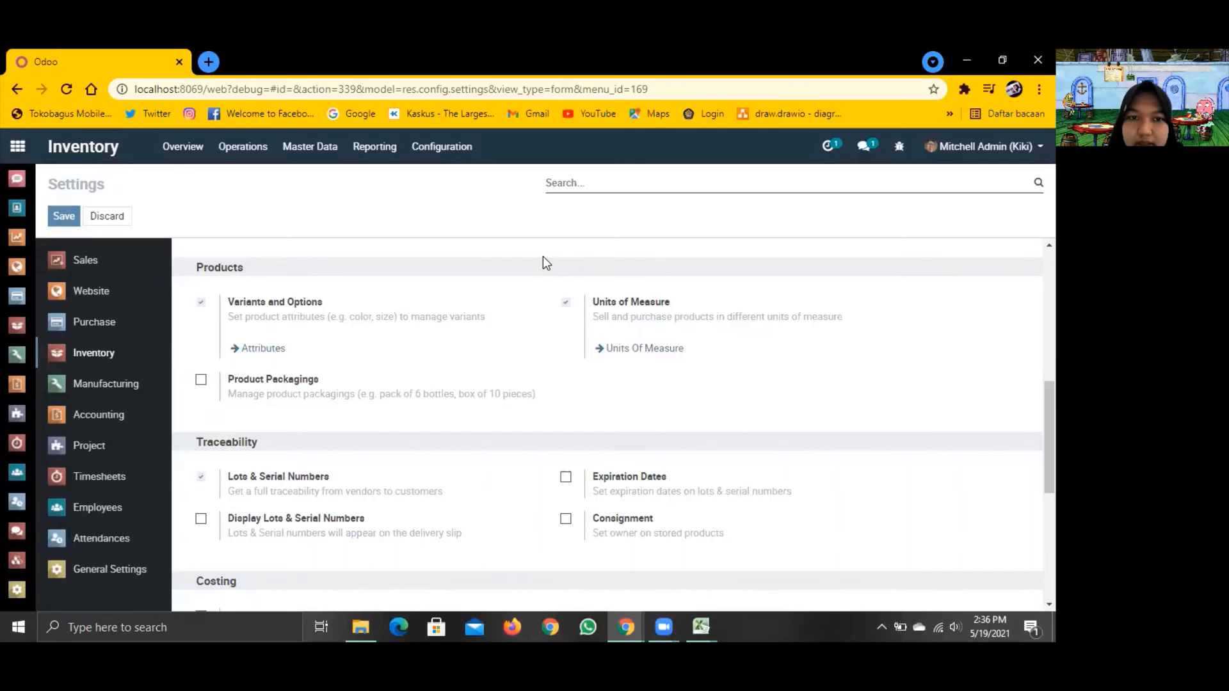
# Load the 08 import.uom file from the retail12-master folder into the Units of Measure import and test it.
pyautogui.click(451, 150)
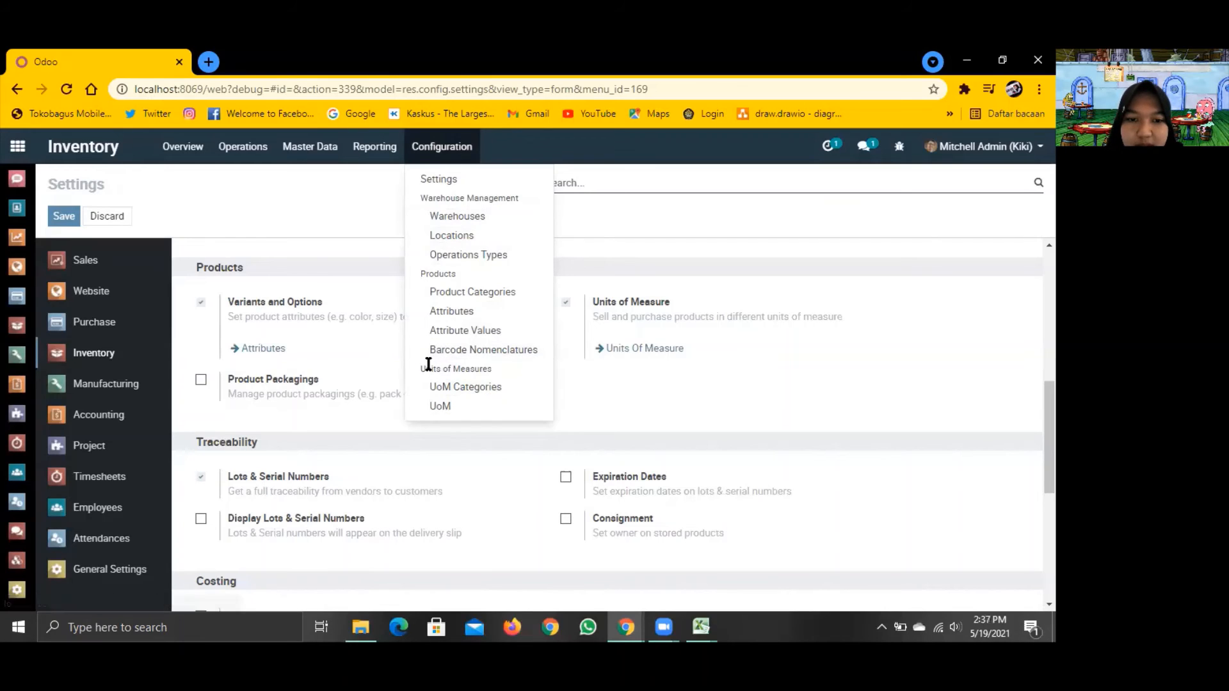
pyautogui.click(442, 407)
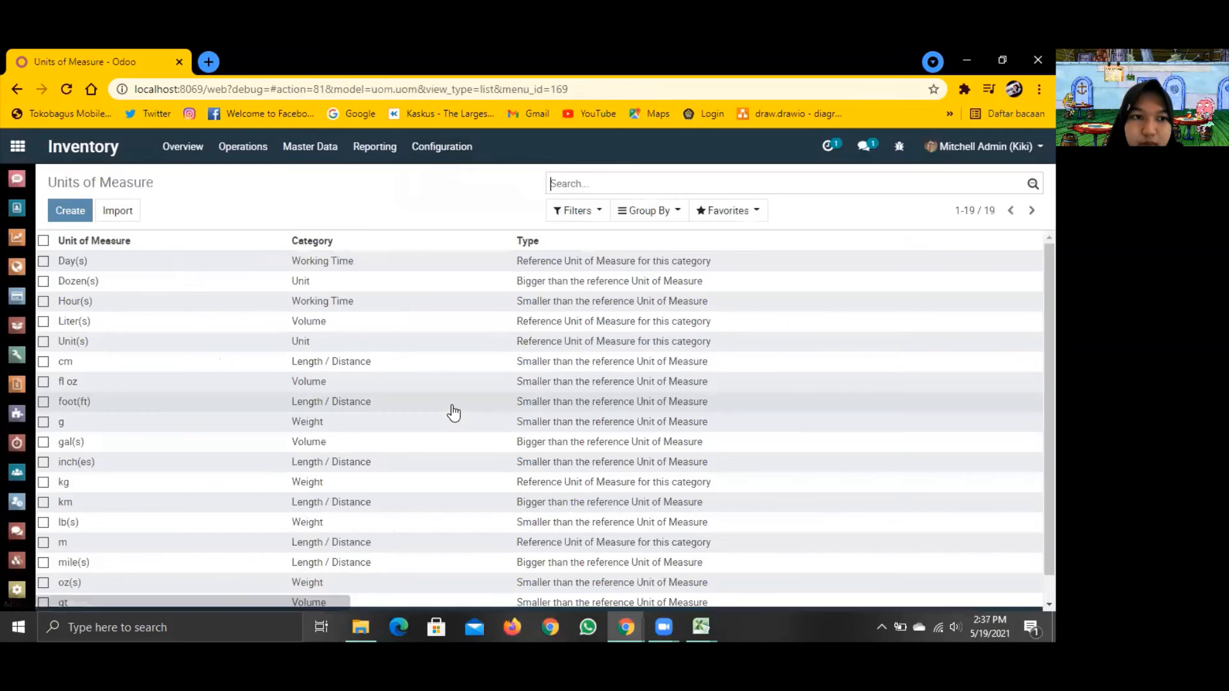
pyautogui.click(127, 211)
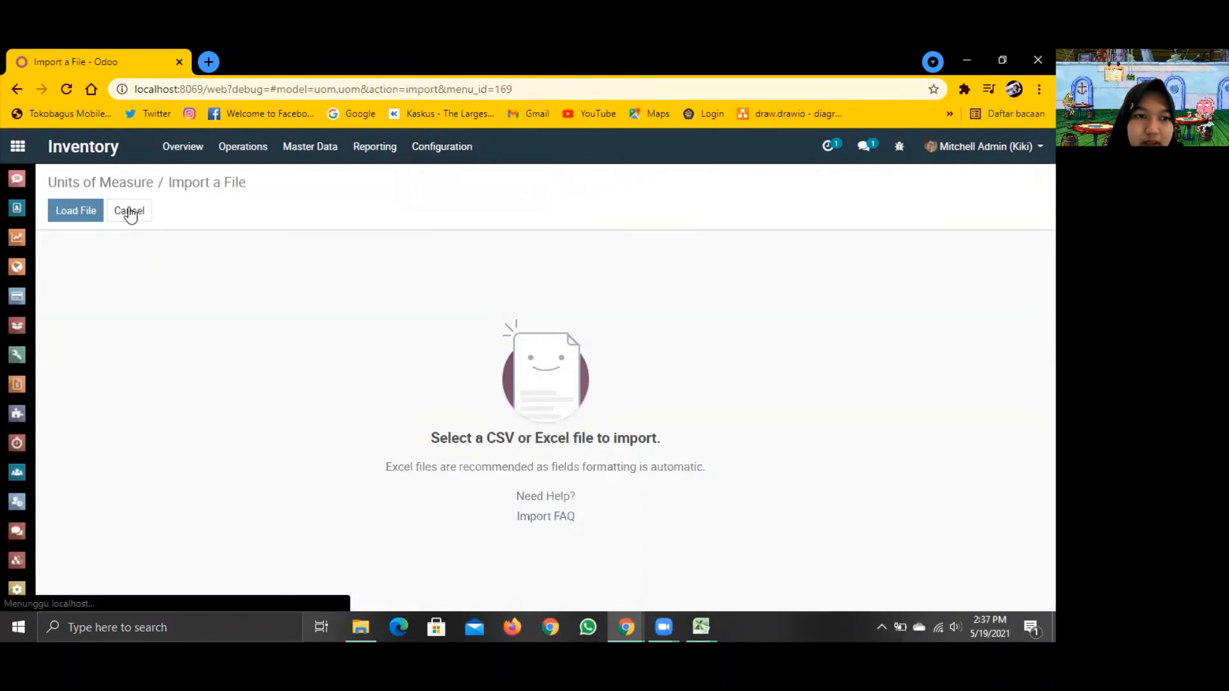
pyautogui.click(94, 208)
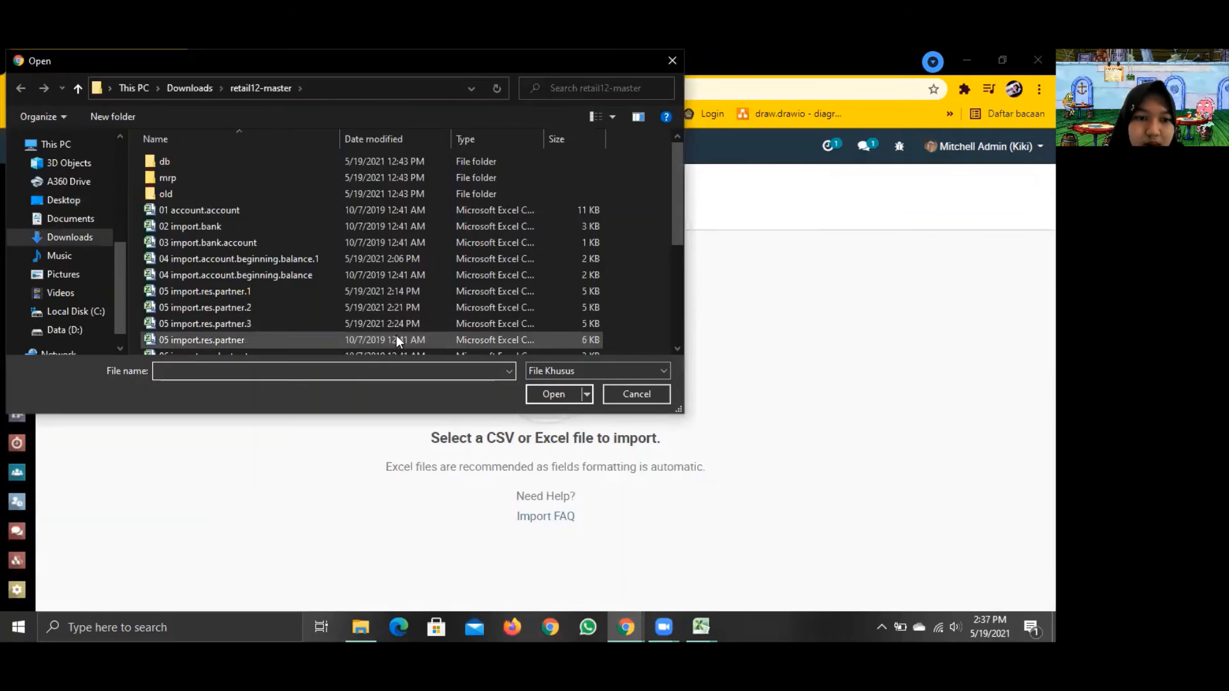
pyautogui.scroll(-1, 397, 335)
pyautogui.click(397, 314)
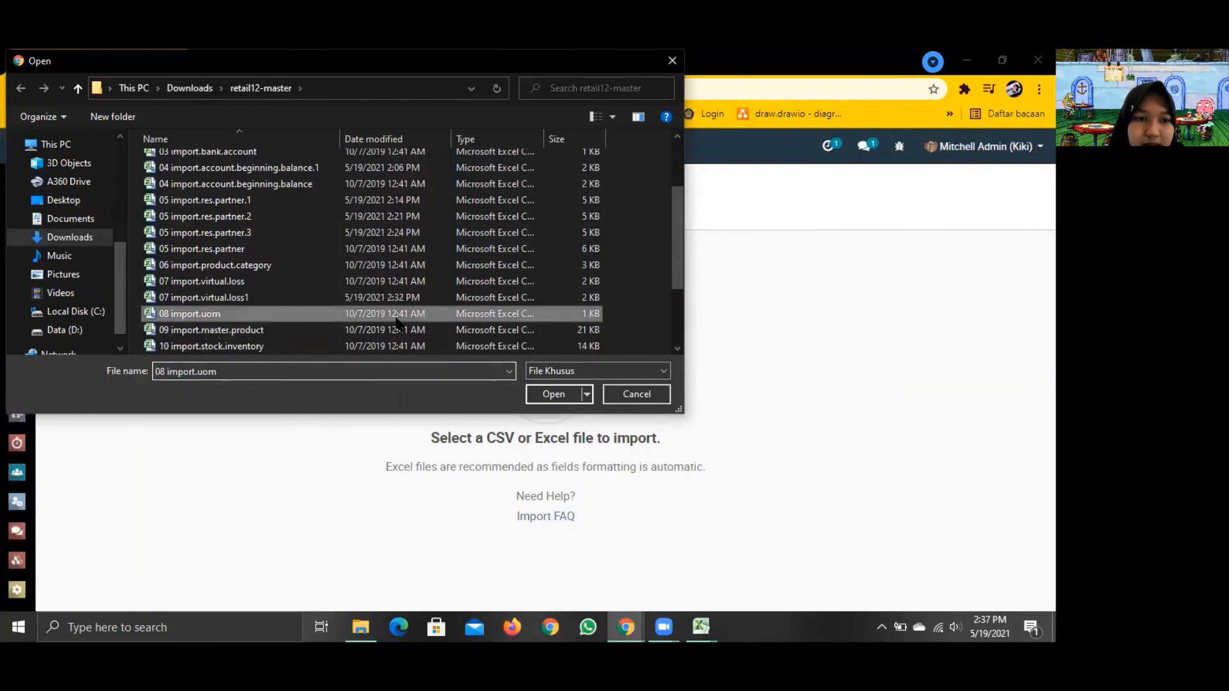
pyautogui.click(540, 394)
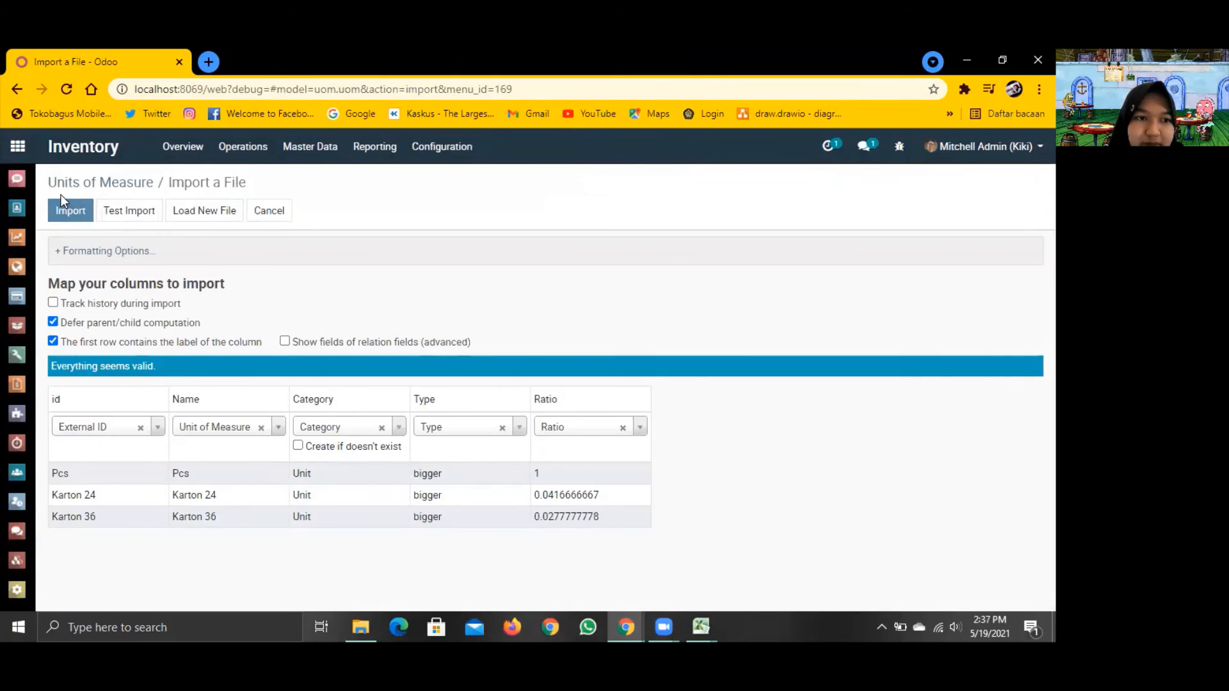
# Import the loaded units of measure and review the resulting list for the Pcs, Karton 24 and Karton 36 units.
pyautogui.click(70, 215)
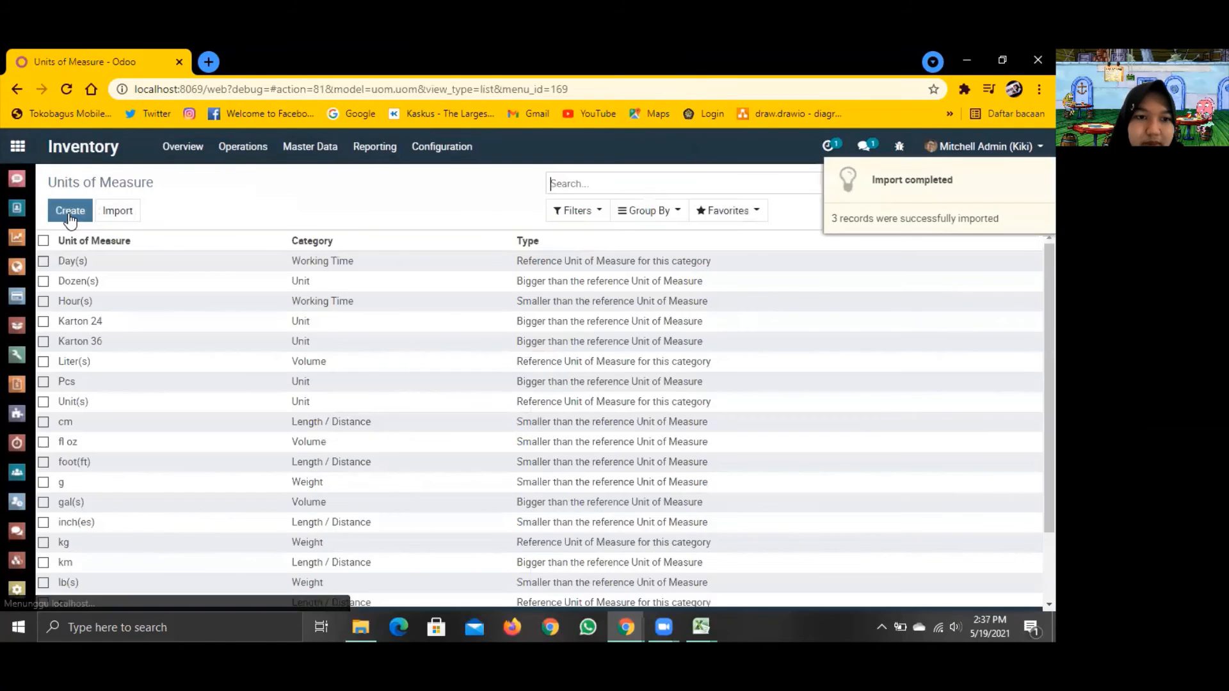
pyautogui.scroll(-2, 274, 360)
pyautogui.scroll(2, 275, 360)
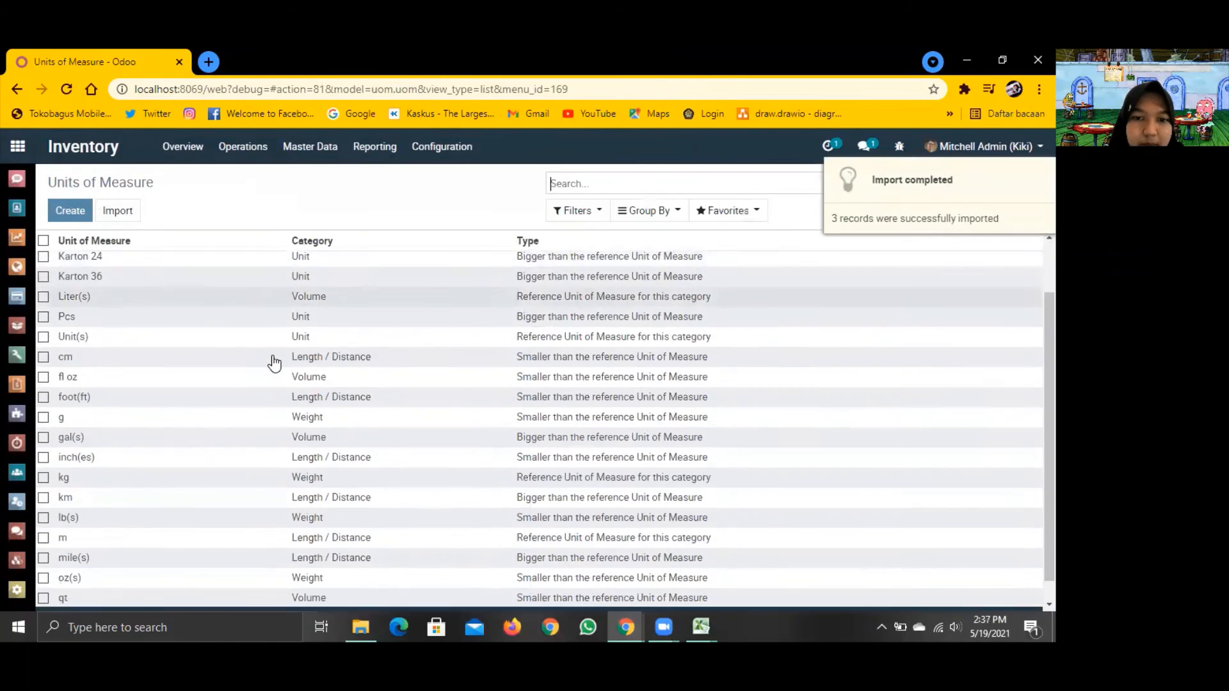
pyautogui.scroll(-2, 274, 363)
pyautogui.scroll(2, 274, 363)
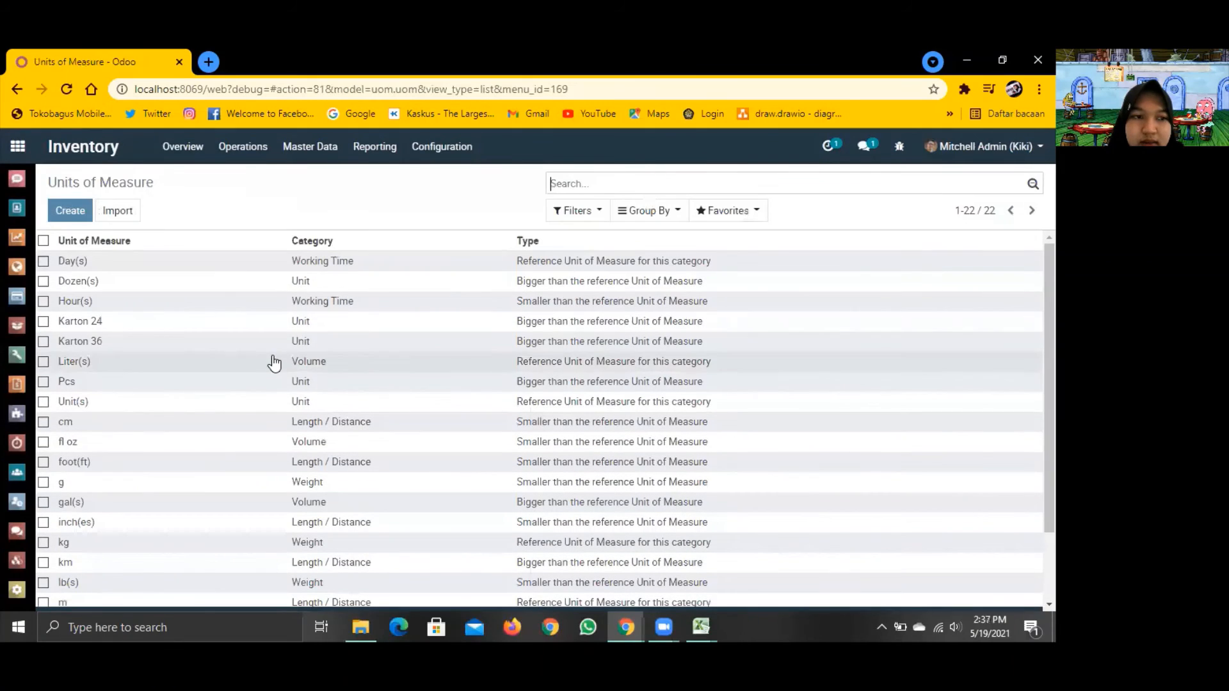
# View the unit of measure categories and open the Inventory master data list of products.
pyautogui.click(436, 148)
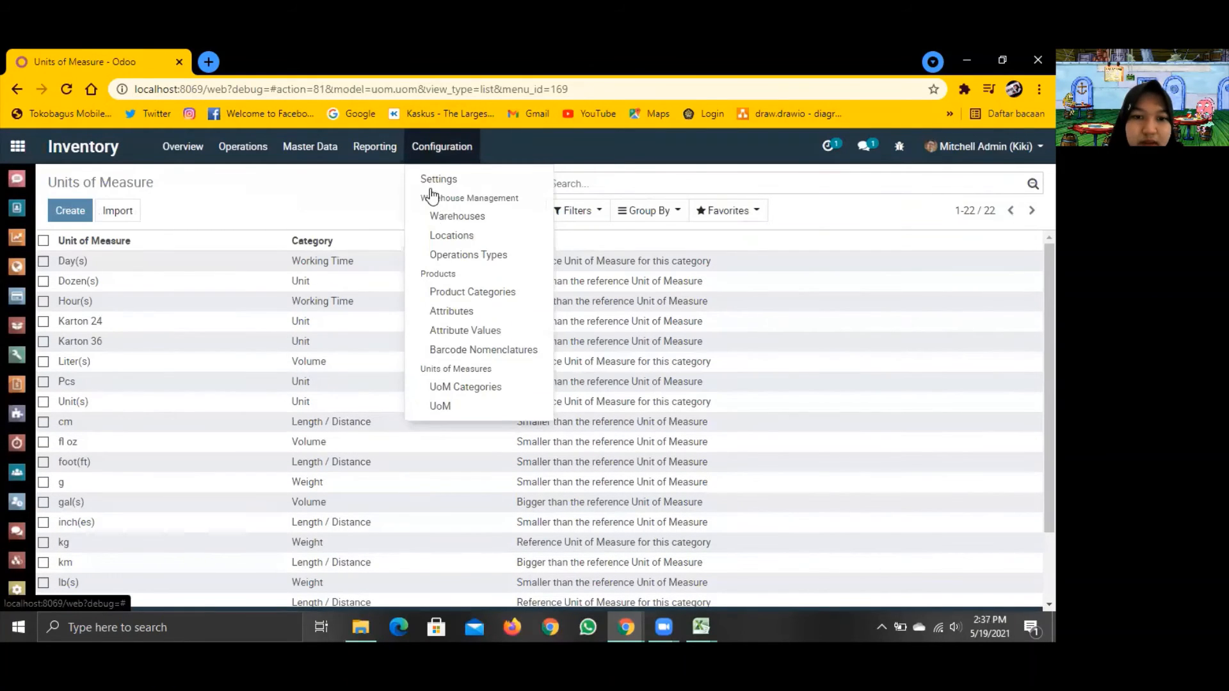
pyautogui.click(455, 388)
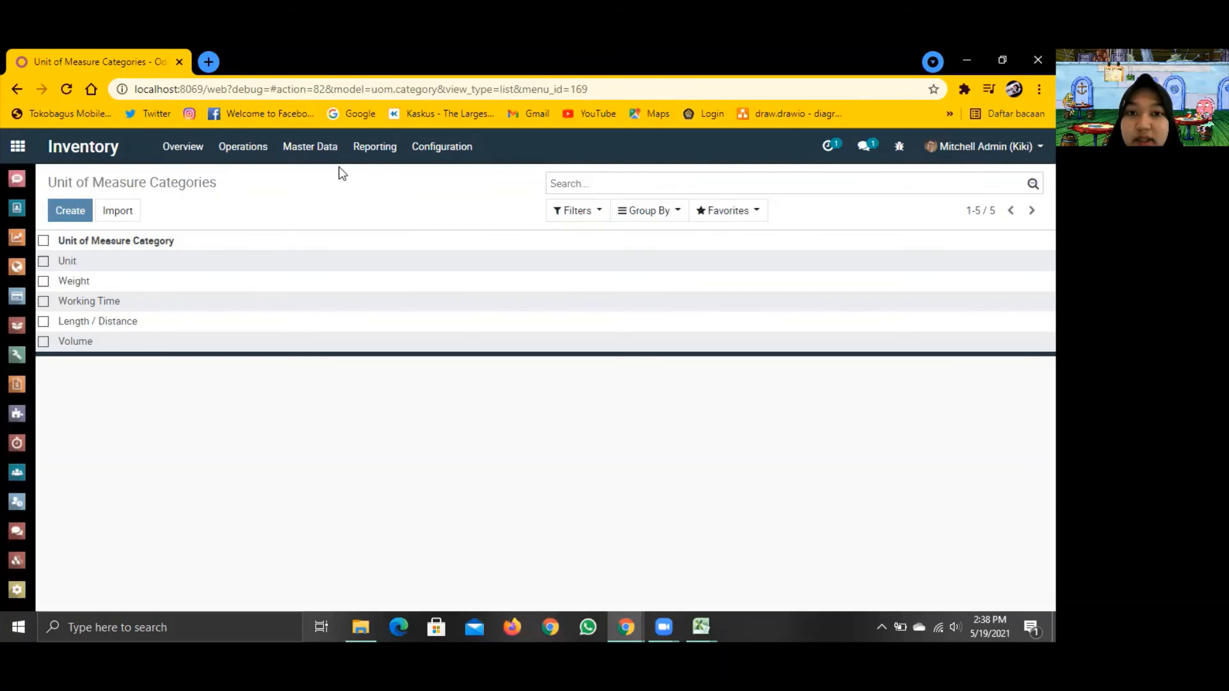
pyautogui.click(314, 153)
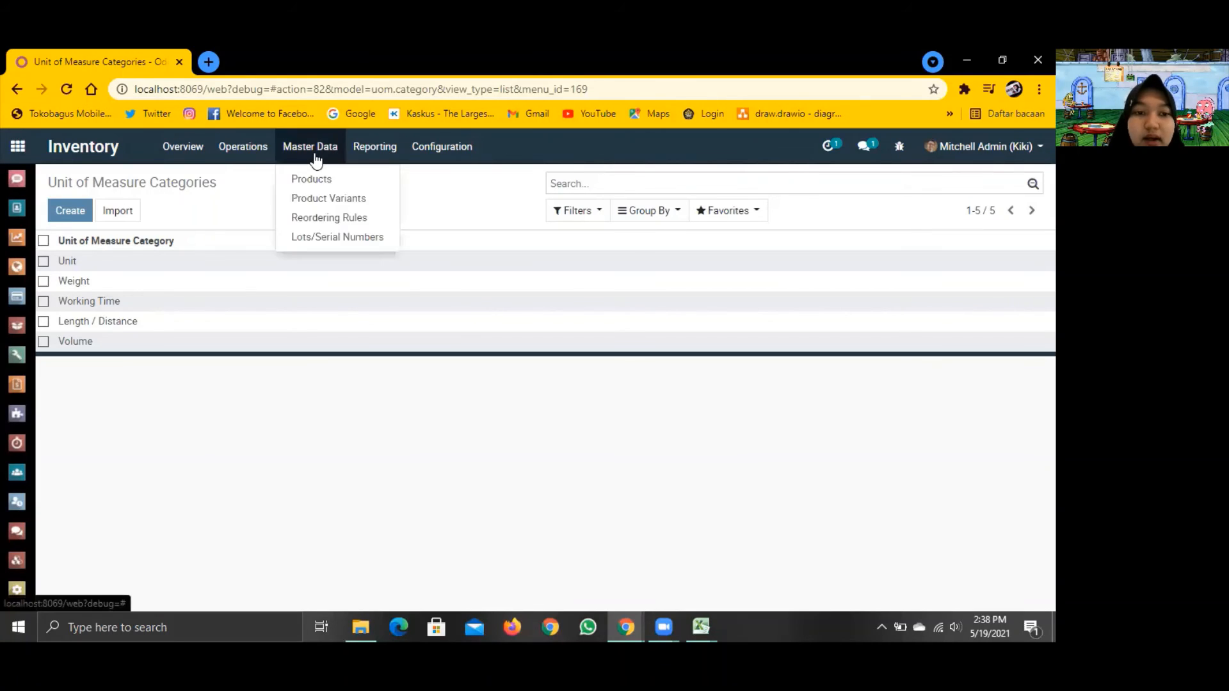
pyautogui.click(331, 180)
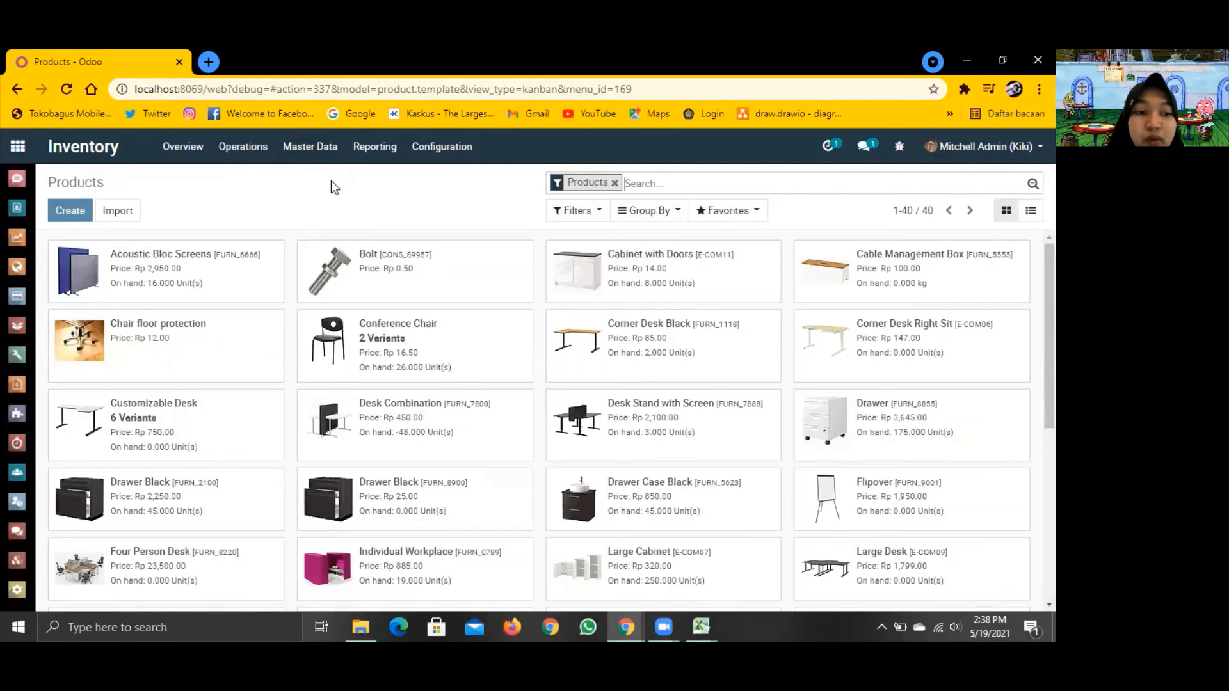
# Load the 09 import.master.product file from the retail12-master folder into the Products import and test it.
pyautogui.click(122, 212)
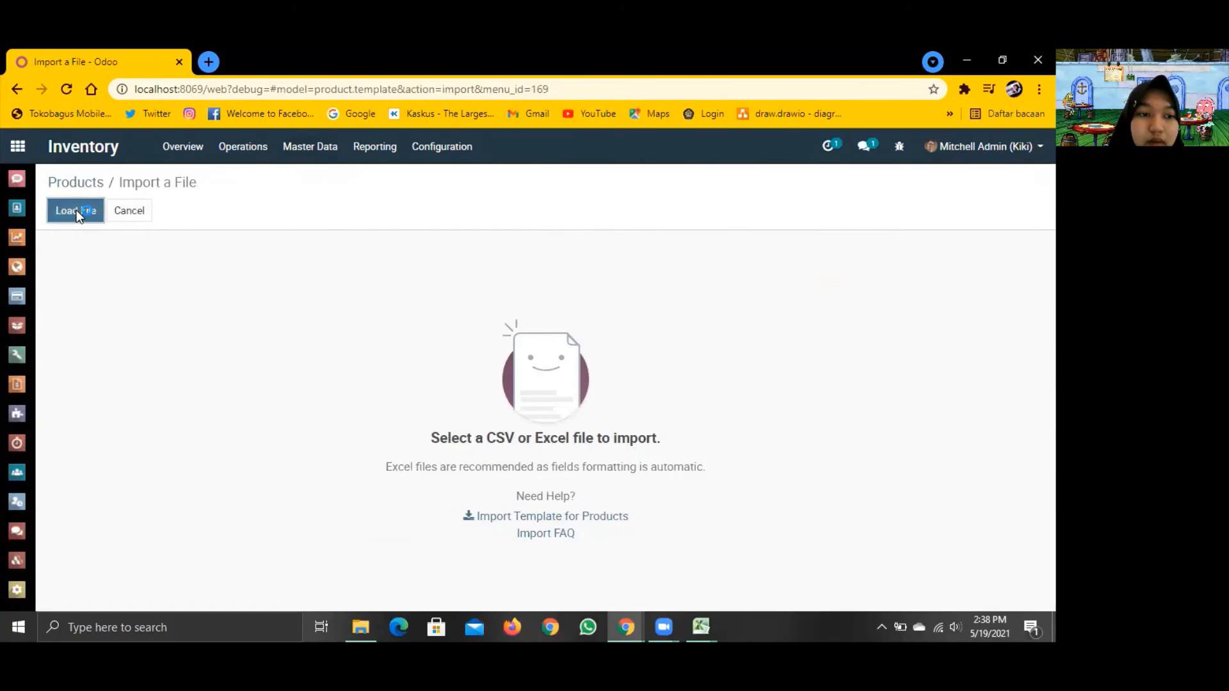
pyautogui.click(75, 210)
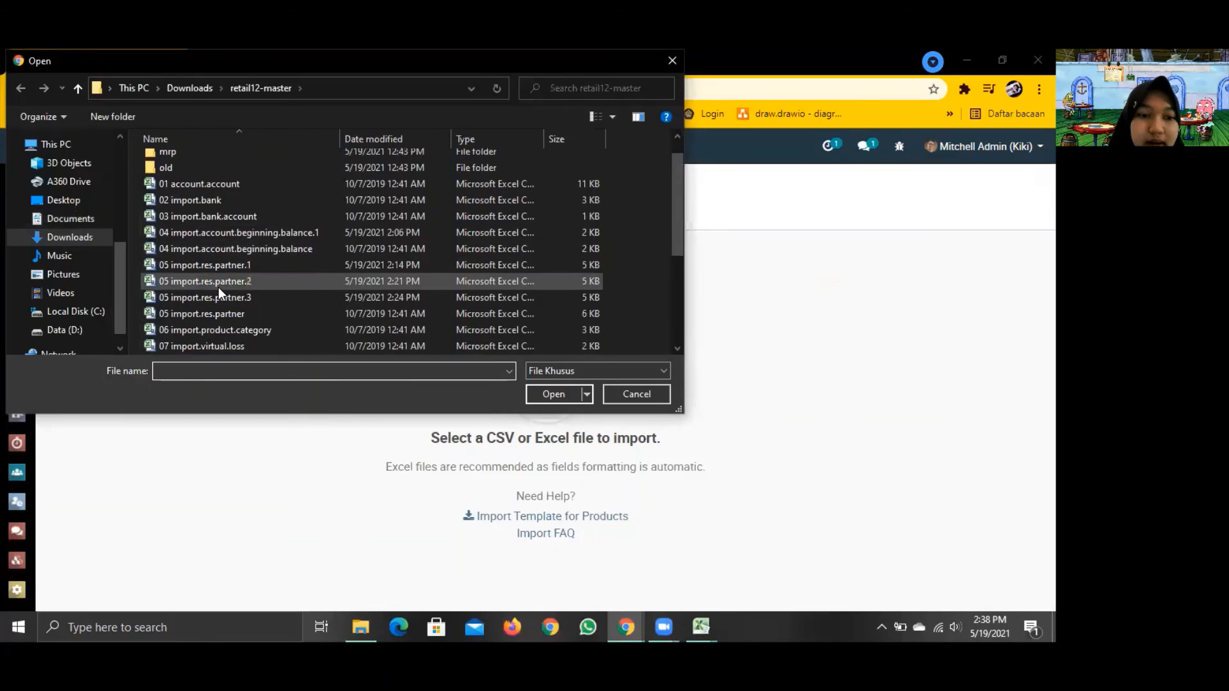
pyautogui.scroll(-1, 218, 292)
pyautogui.click(247, 345)
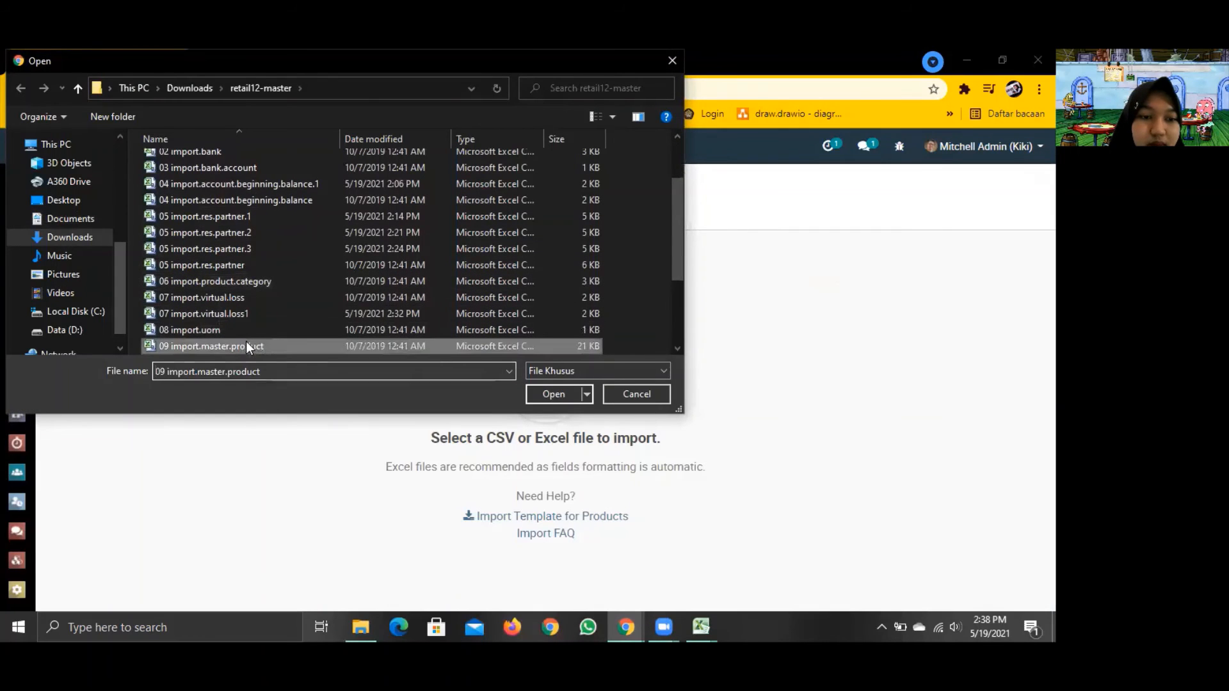
pyautogui.click(554, 391)
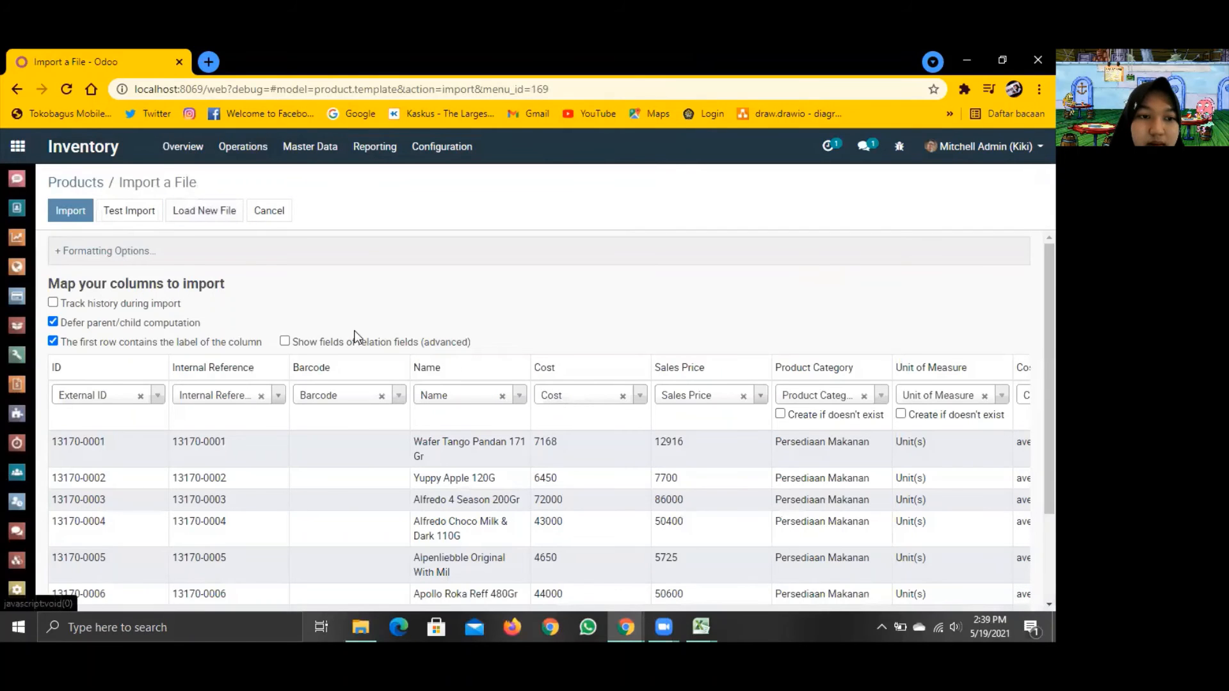
pyautogui.click(134, 211)
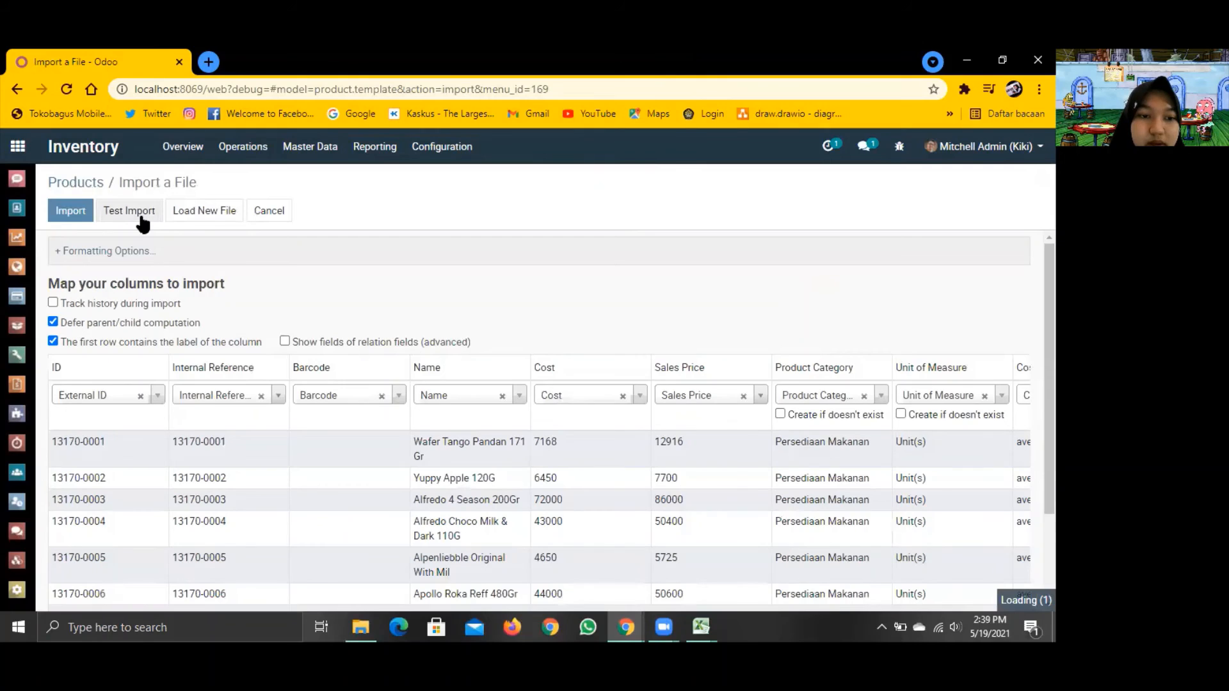
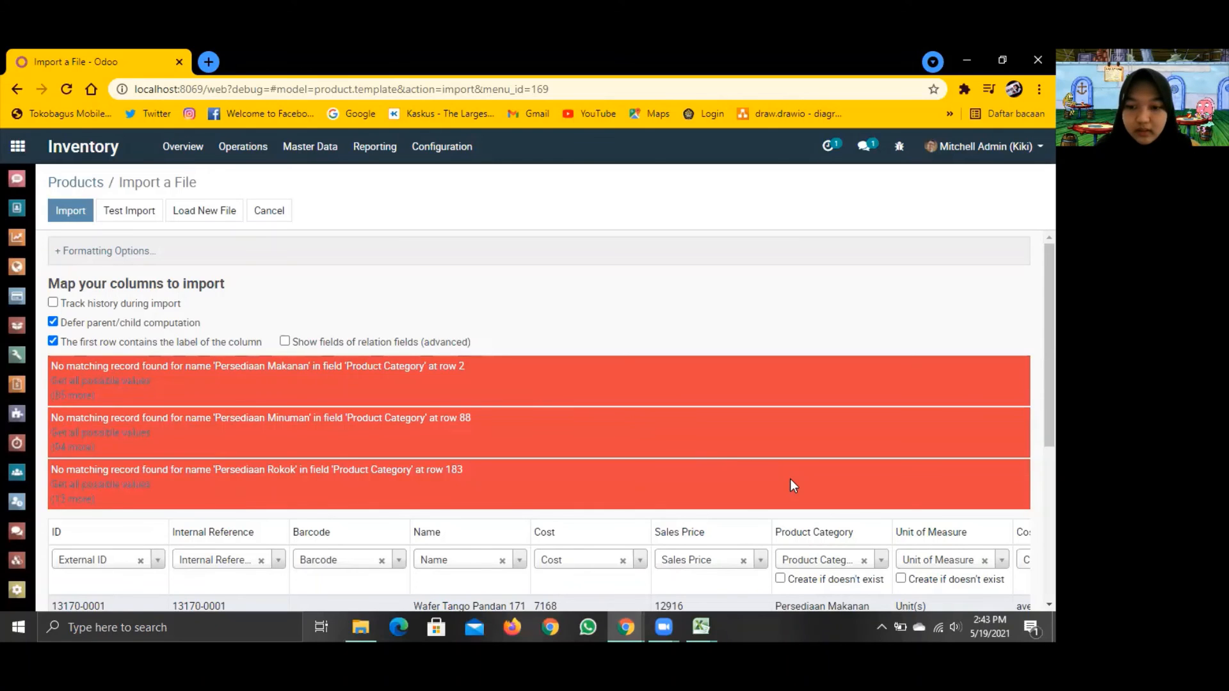
# Review the product import's test errors and sample rows, and check that the Product Category column is mapped to Product Category.
pyautogui.scroll(-2, 790, 479)
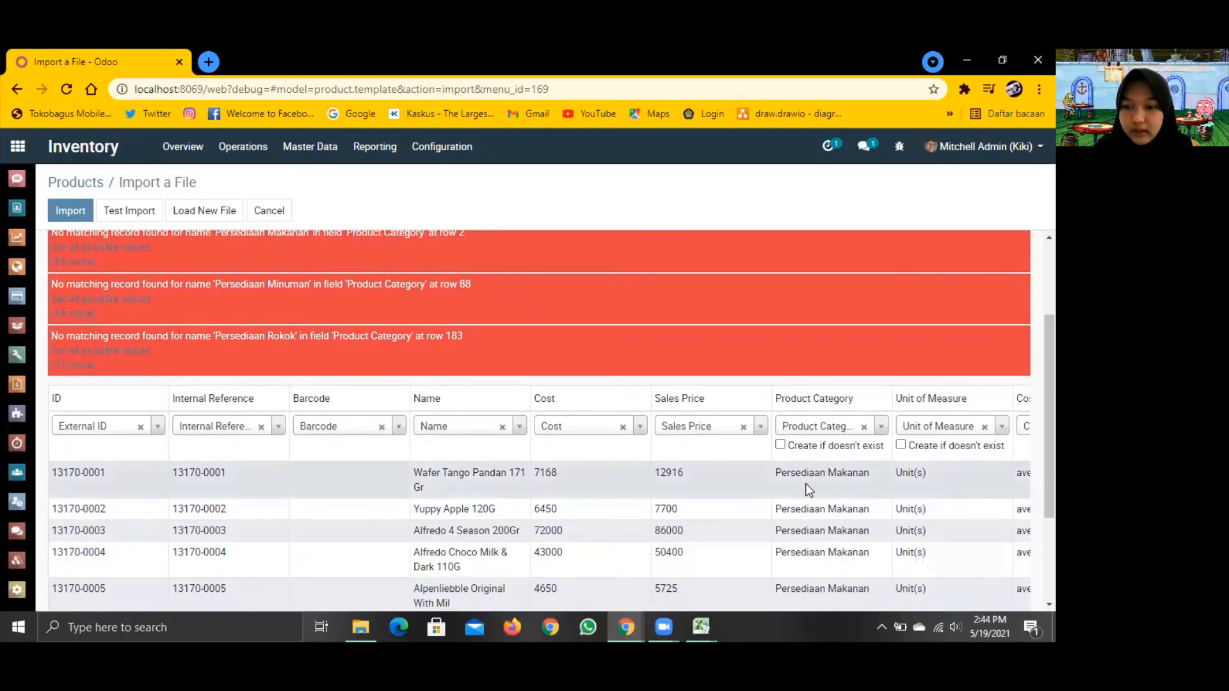
pyautogui.scroll(-1, 808, 490)
pyautogui.scroll(3, 808, 490)
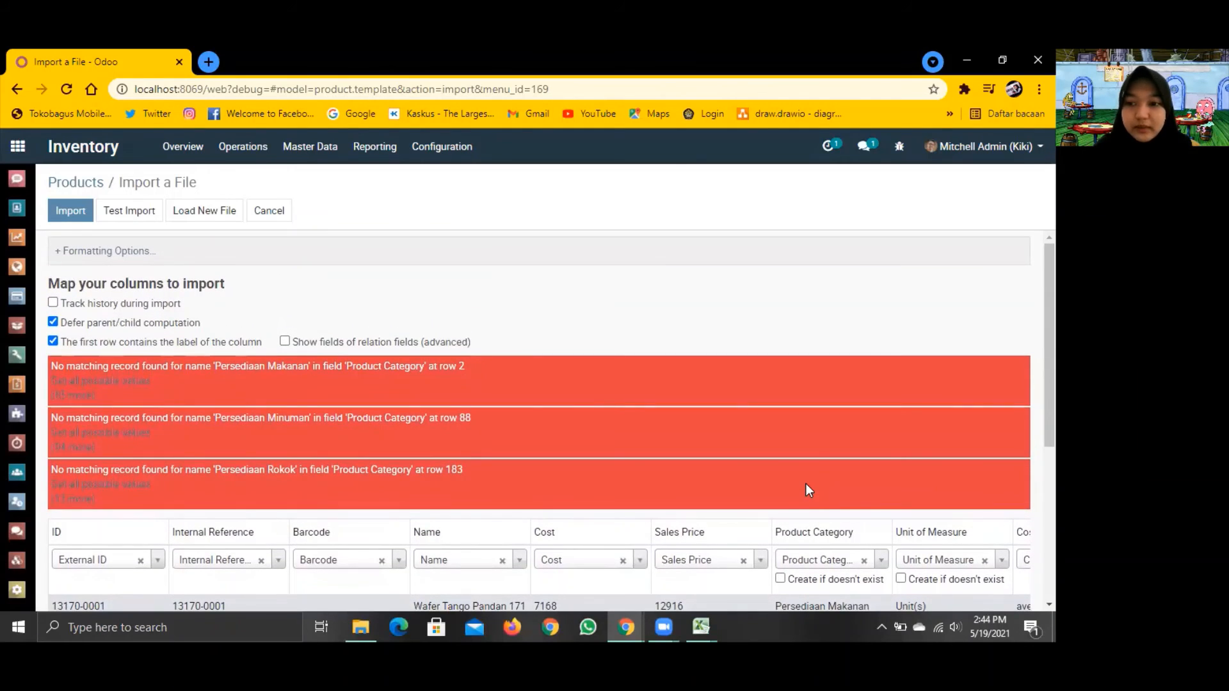
pyautogui.scroll(-2, 807, 490)
pyautogui.scroll(-2, 805, 490)
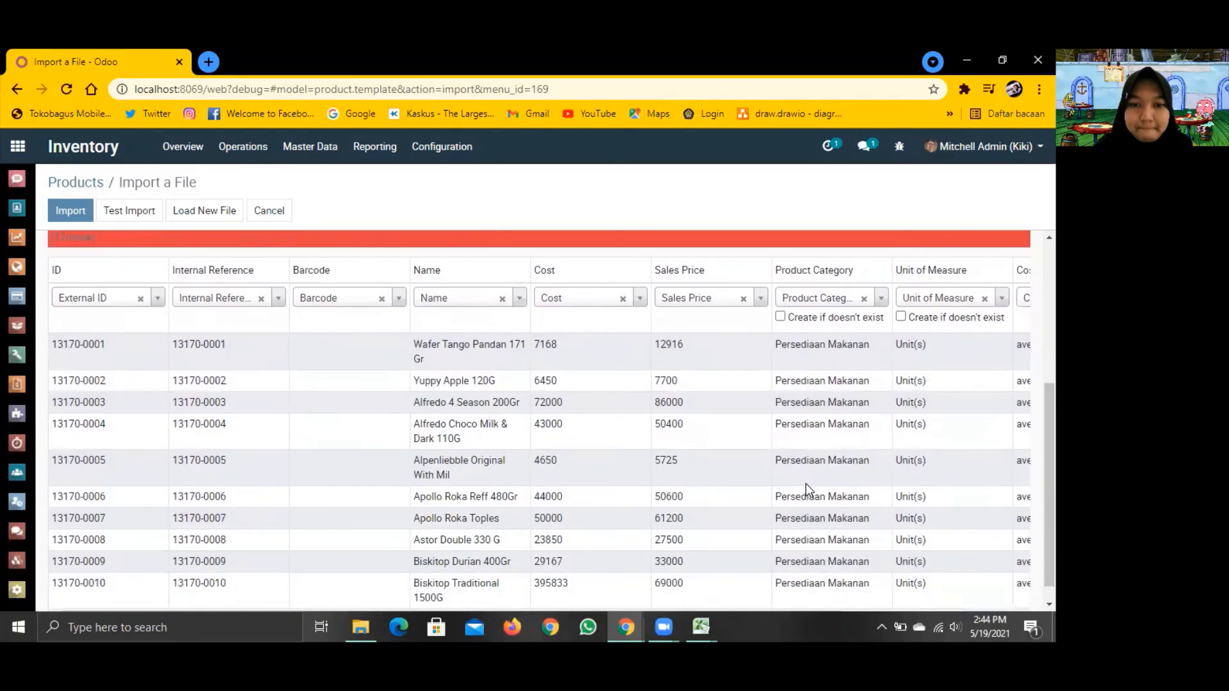
pyautogui.scroll(2, 858, 474)
pyautogui.click(884, 413)
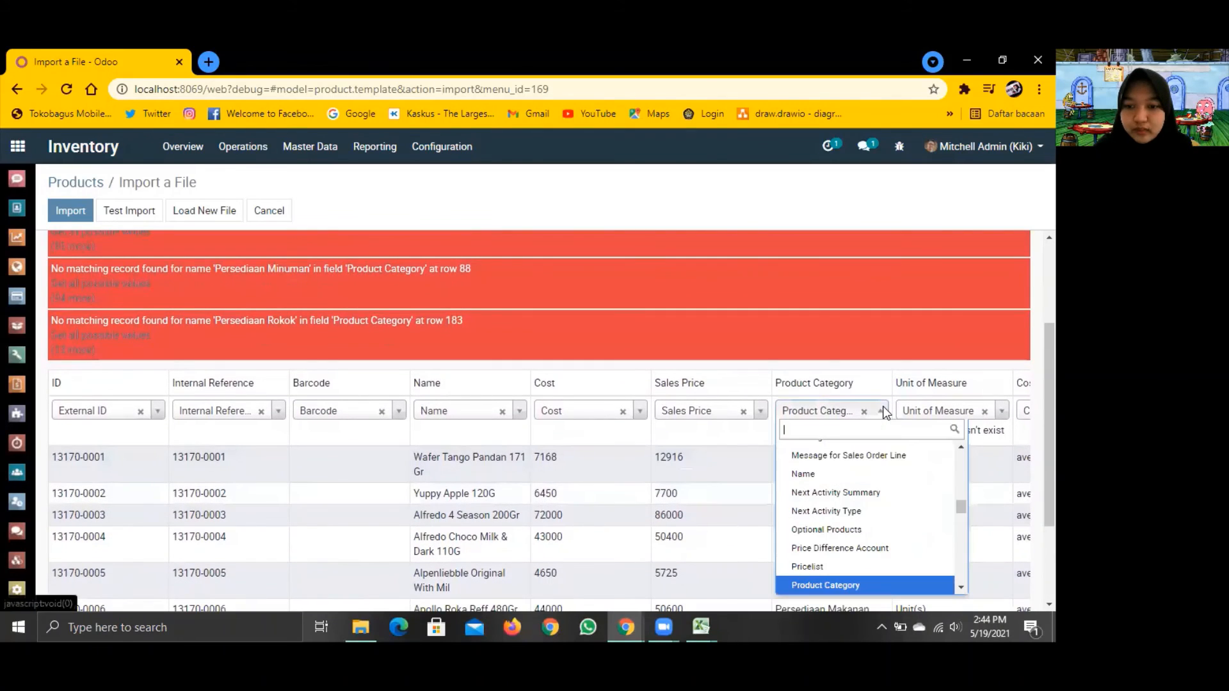
pyautogui.scroll(1, 874, 570)
pyautogui.scroll(-3, 871, 563)
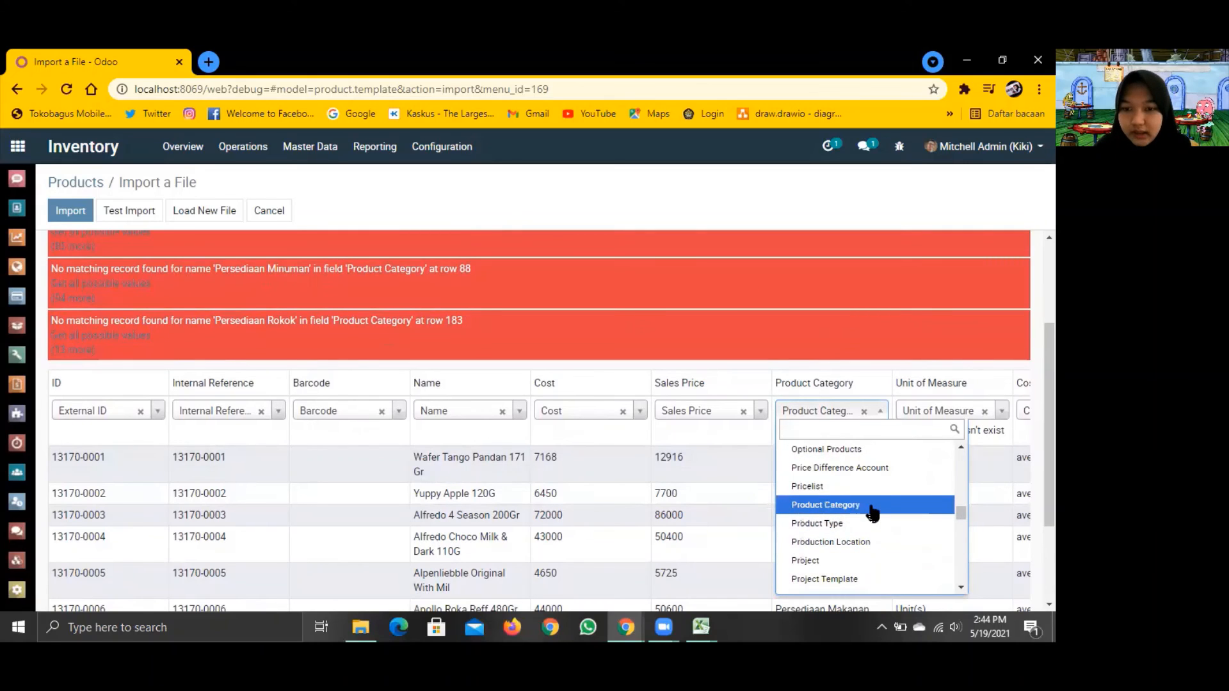
pyautogui.click(870, 505)
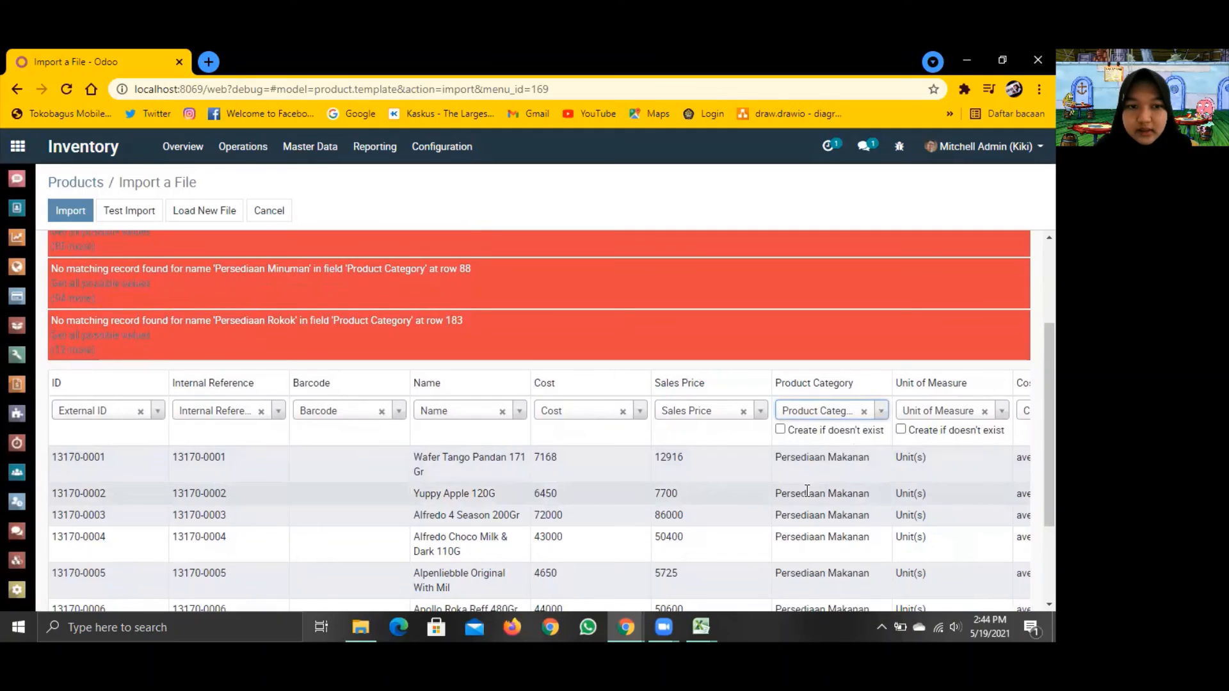
# Enable Create if doesn't exist for Product Category and Unit of Measure, retest the product import, and review the errors.
pyautogui.scroll(-2, 807, 490)
pyautogui.scroll(4, 807, 491)
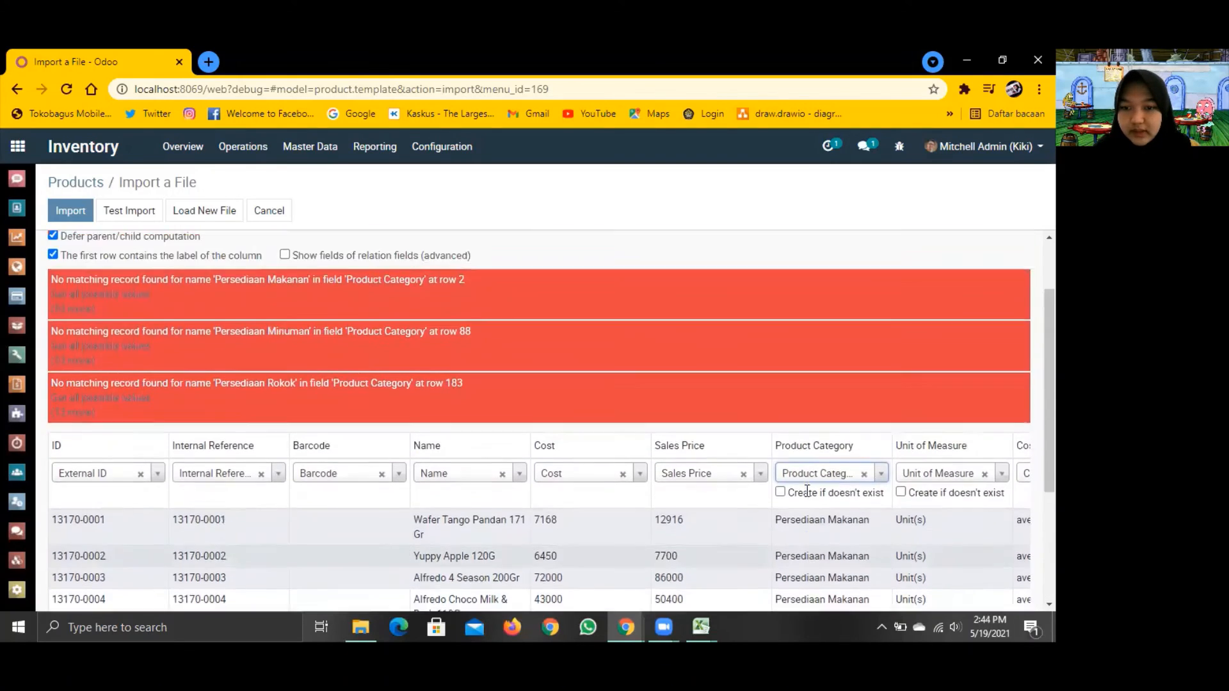
pyautogui.scroll(-4, 807, 490)
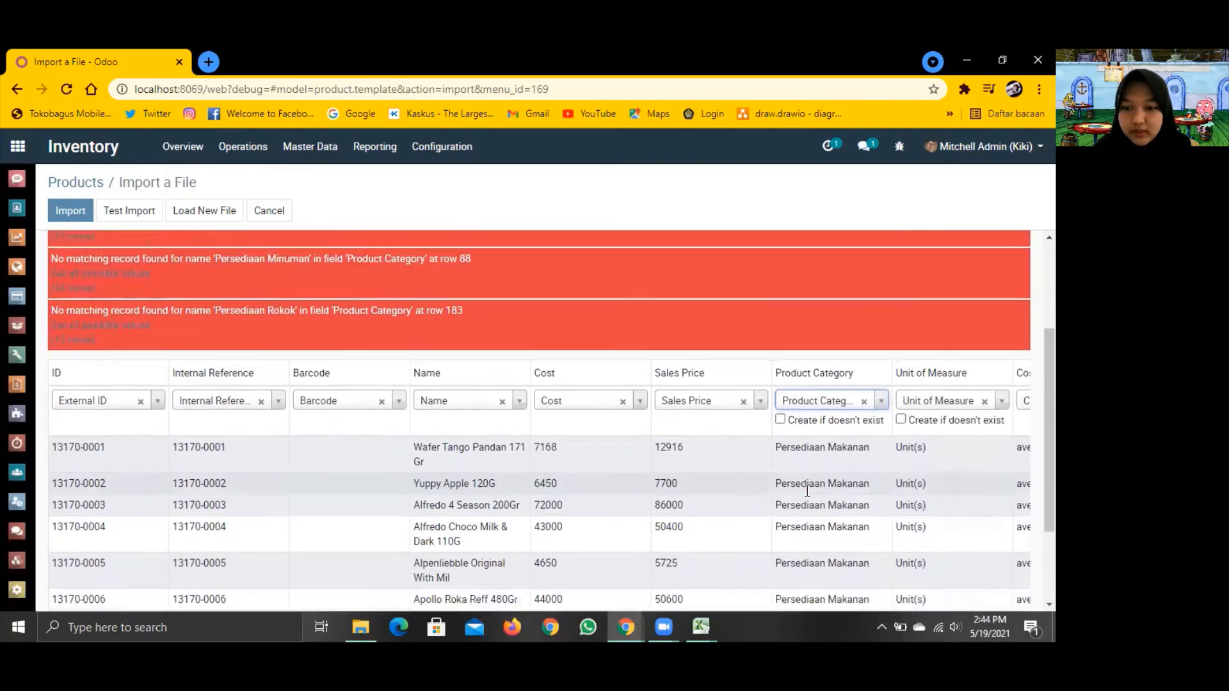
pyautogui.scroll(2, 807, 491)
pyautogui.scroll(1, 807, 490)
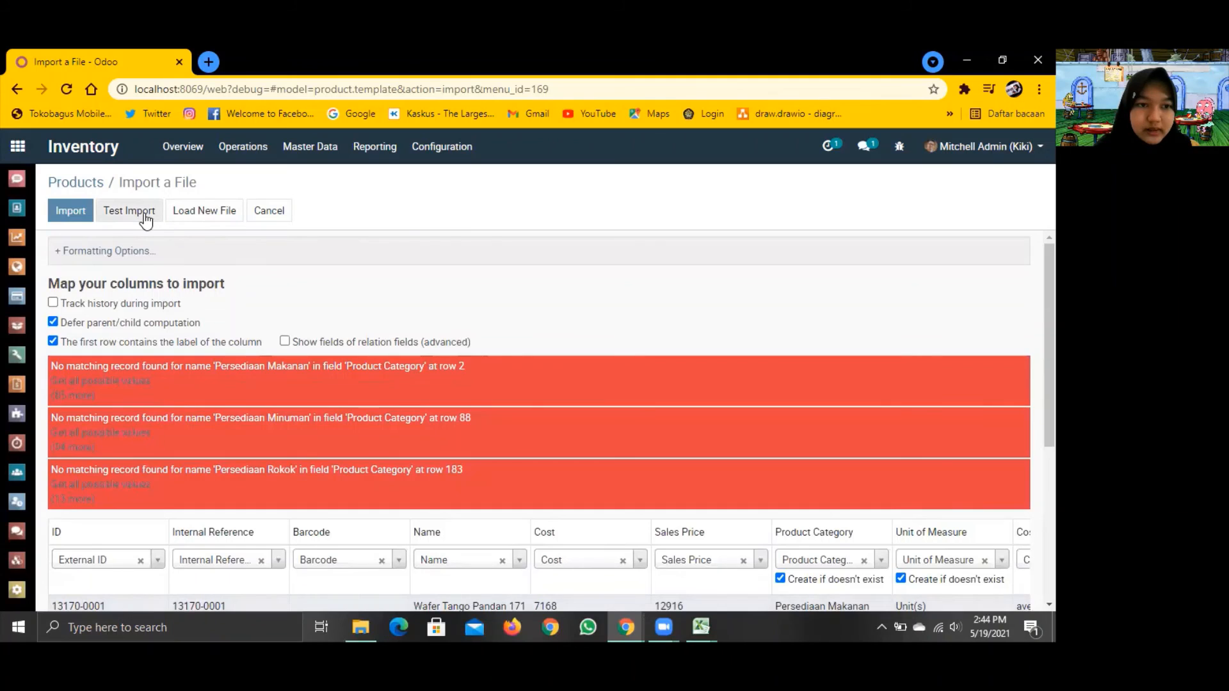
pyautogui.click(146, 220)
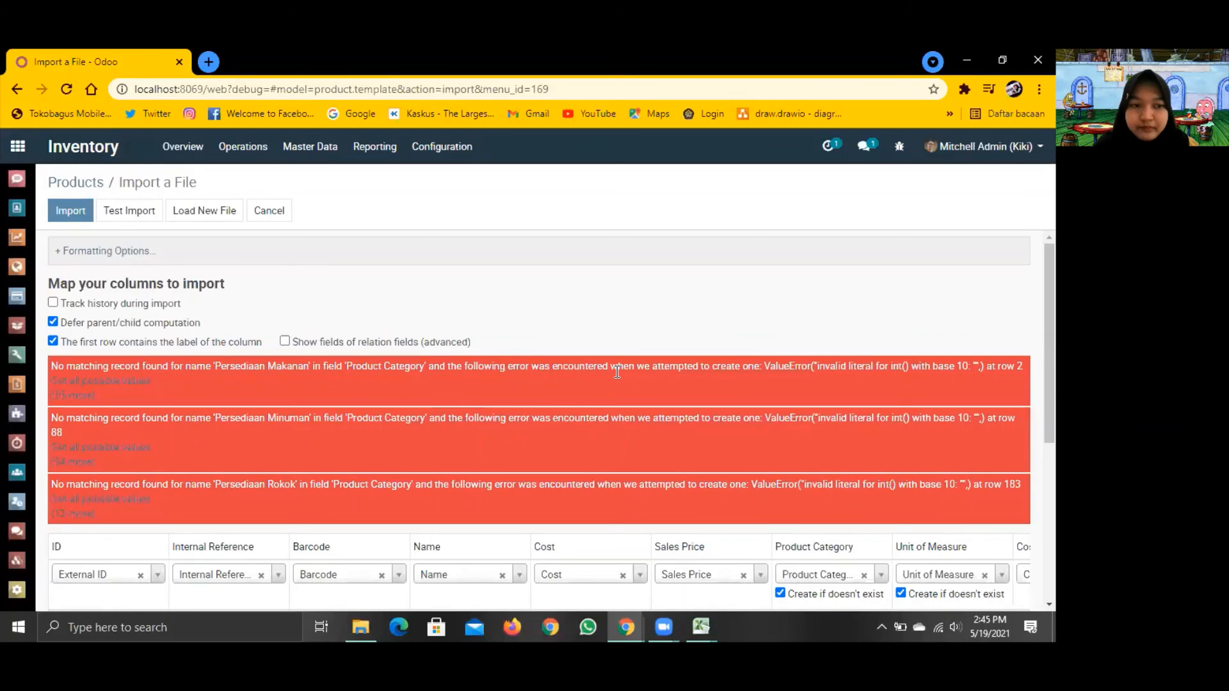
pyautogui.scroll(-4, 617, 372)
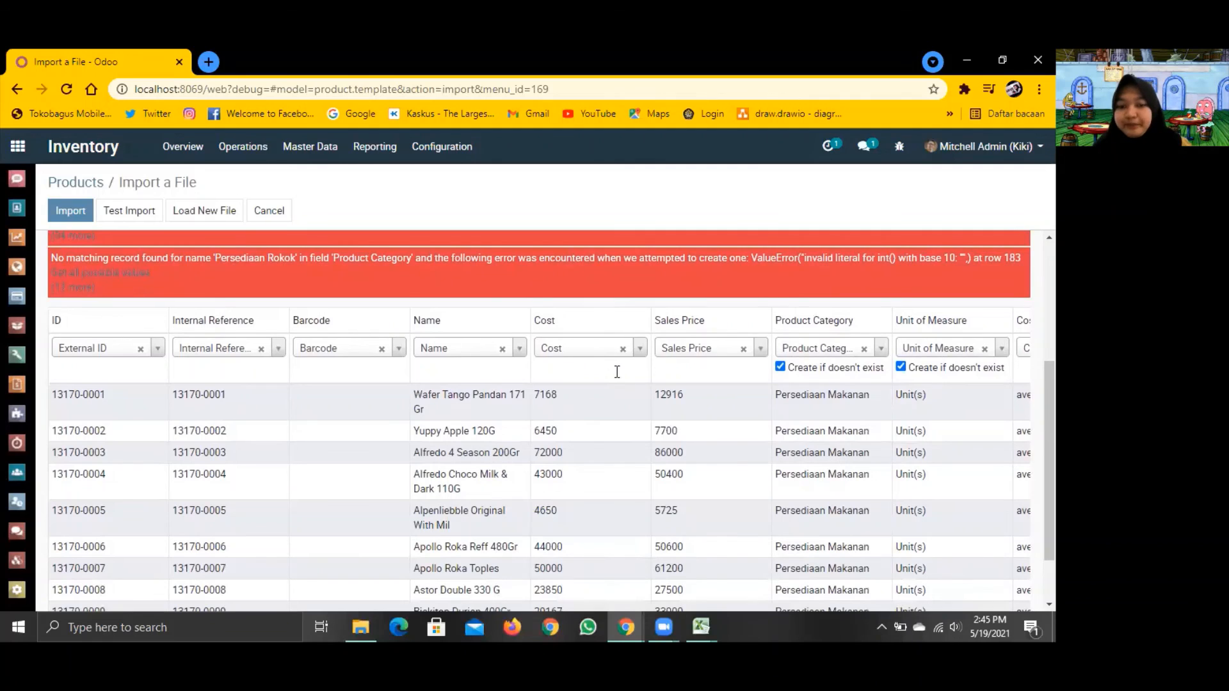
pyautogui.scroll(4, 628, 380)
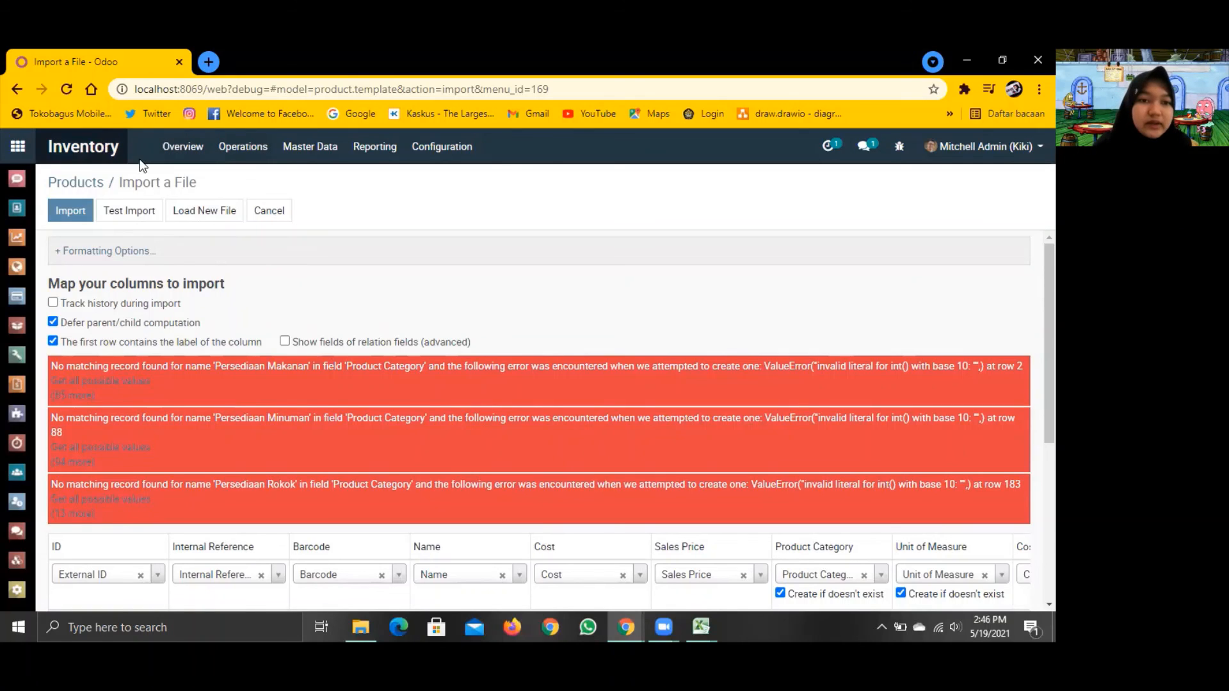
# Open the Inventory Adjustments import and load the 10 import.stock.inventory file from the retail12-master folder.
pyautogui.click(263, 152)
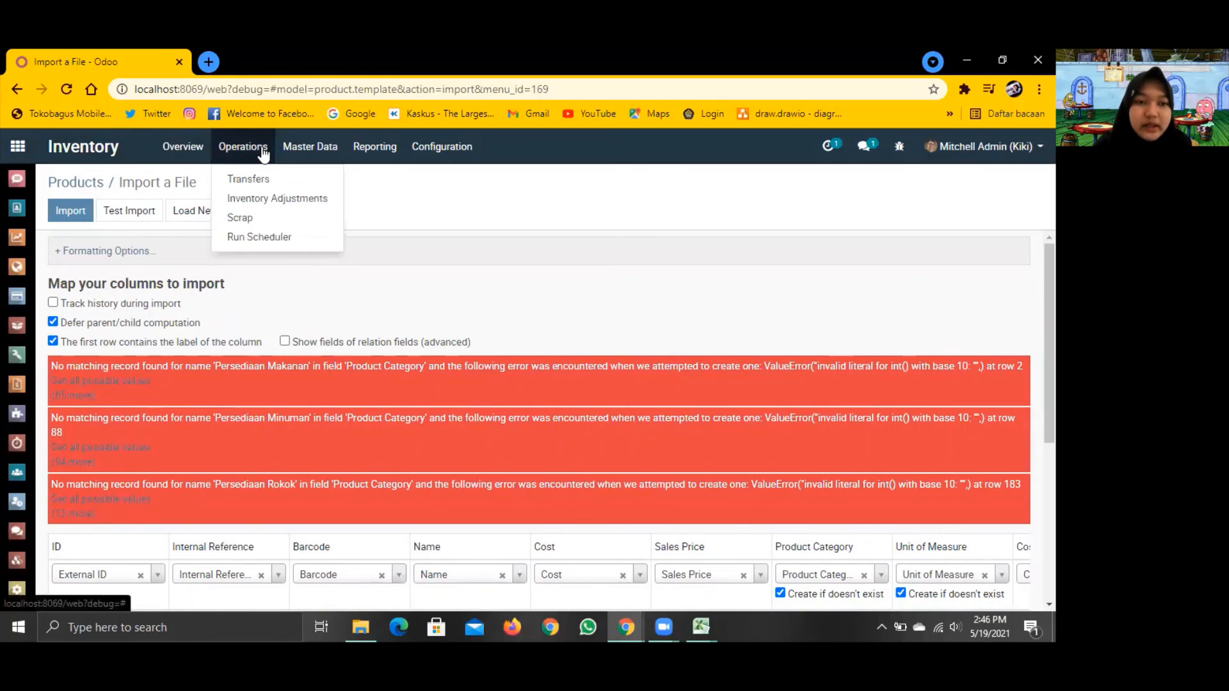
pyautogui.click(327, 199)
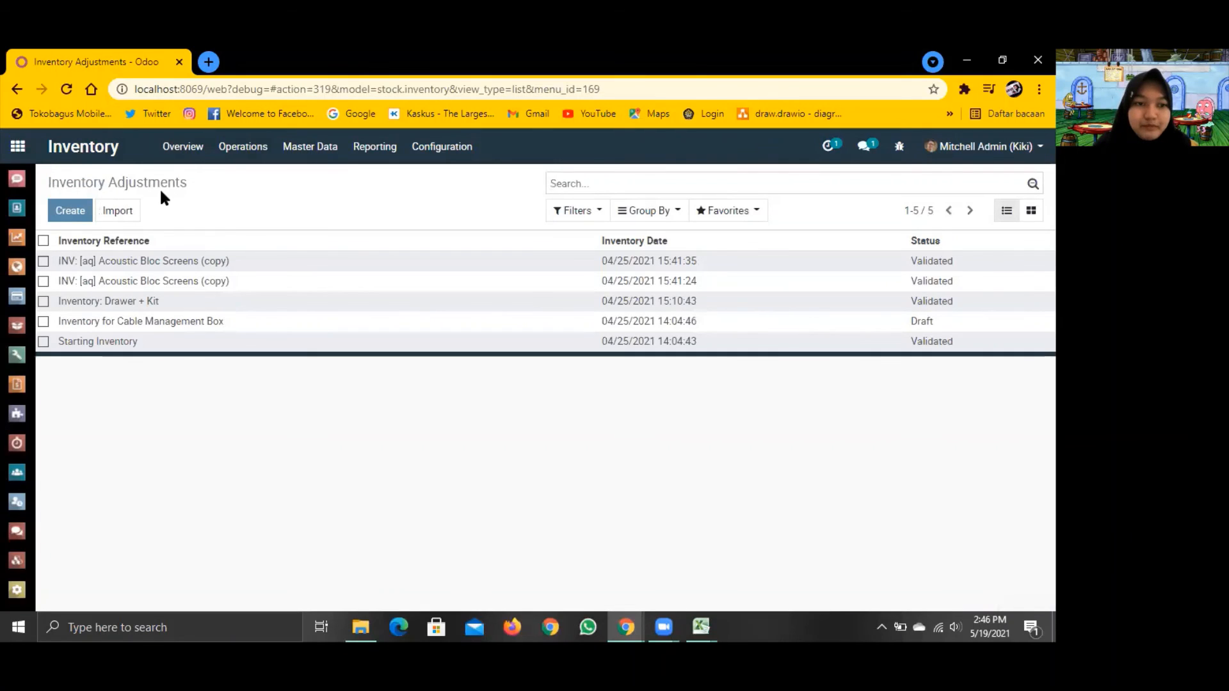
pyautogui.click(125, 215)
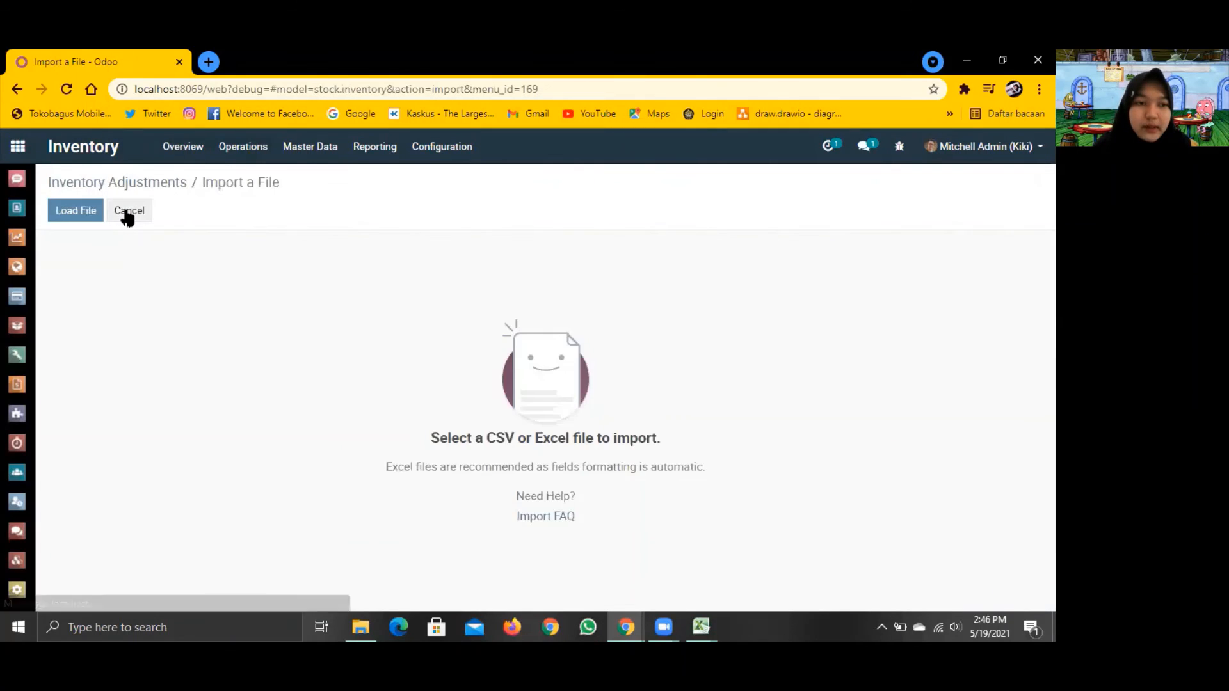
pyautogui.click(81, 204)
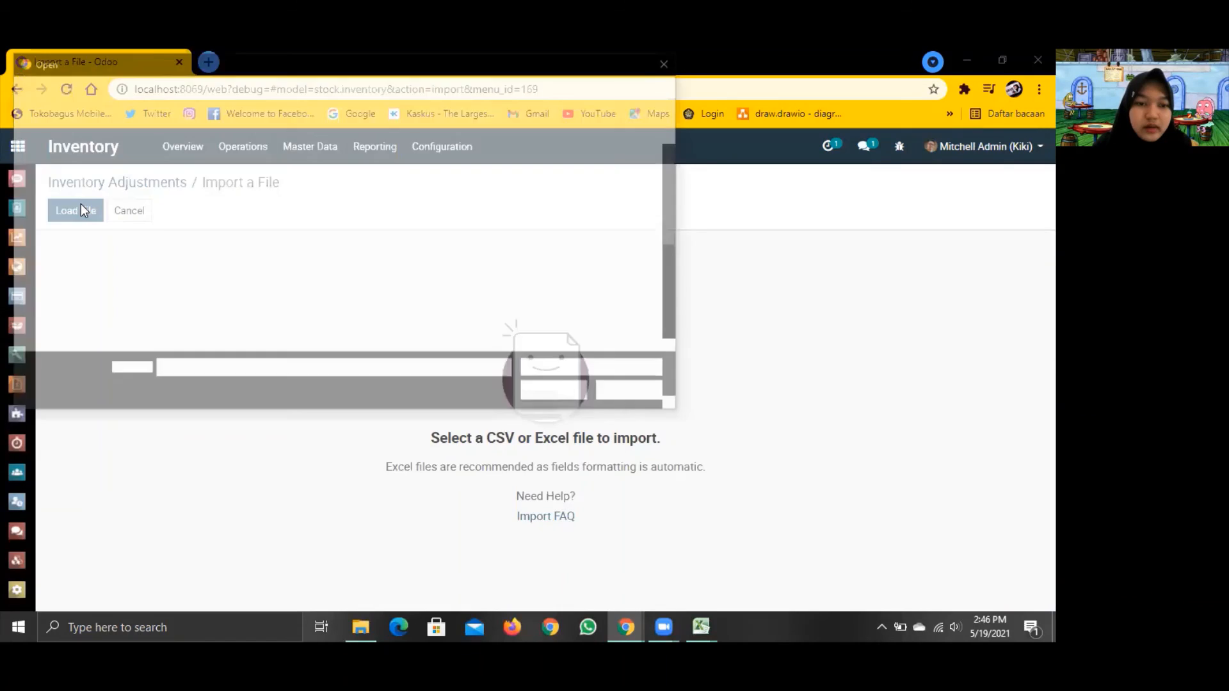
pyautogui.scroll(-2, 413, 288)
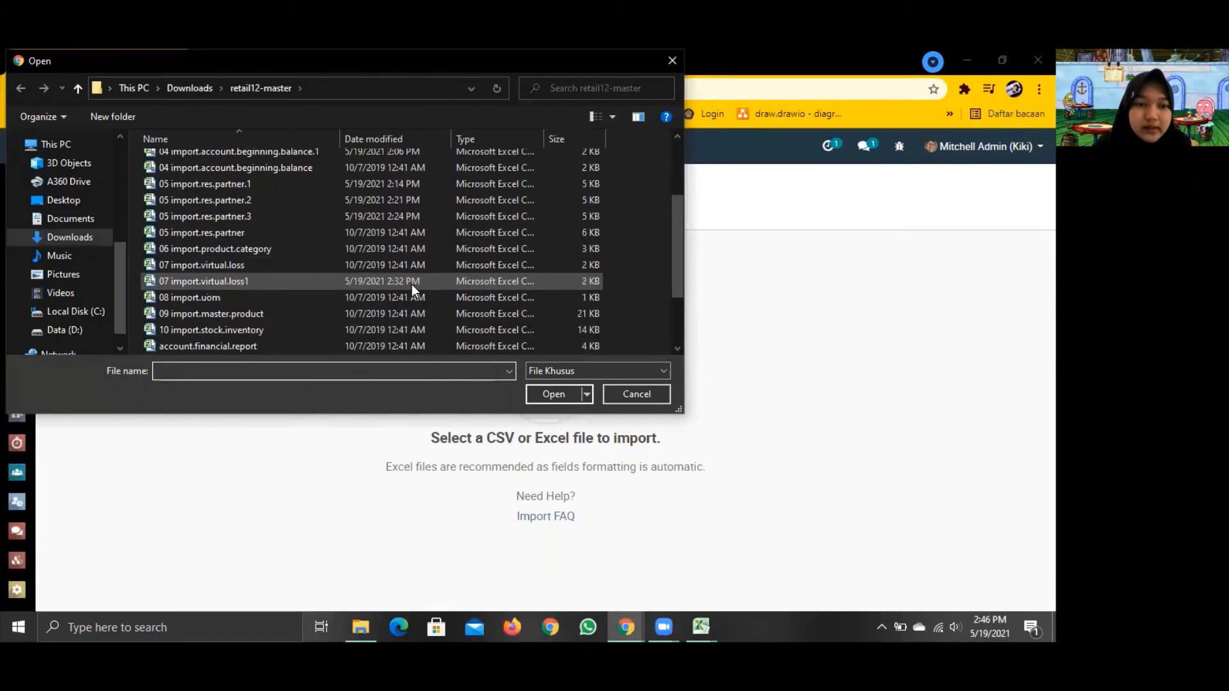
pyautogui.click(413, 328)
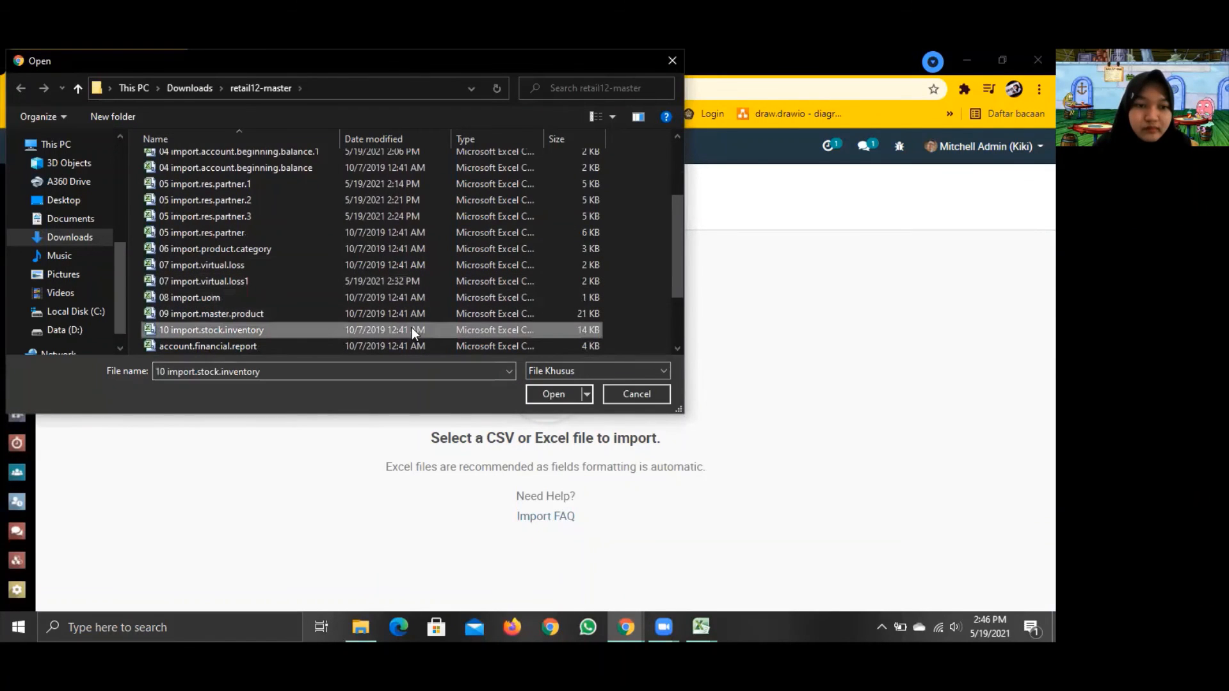
pyautogui.click(549, 394)
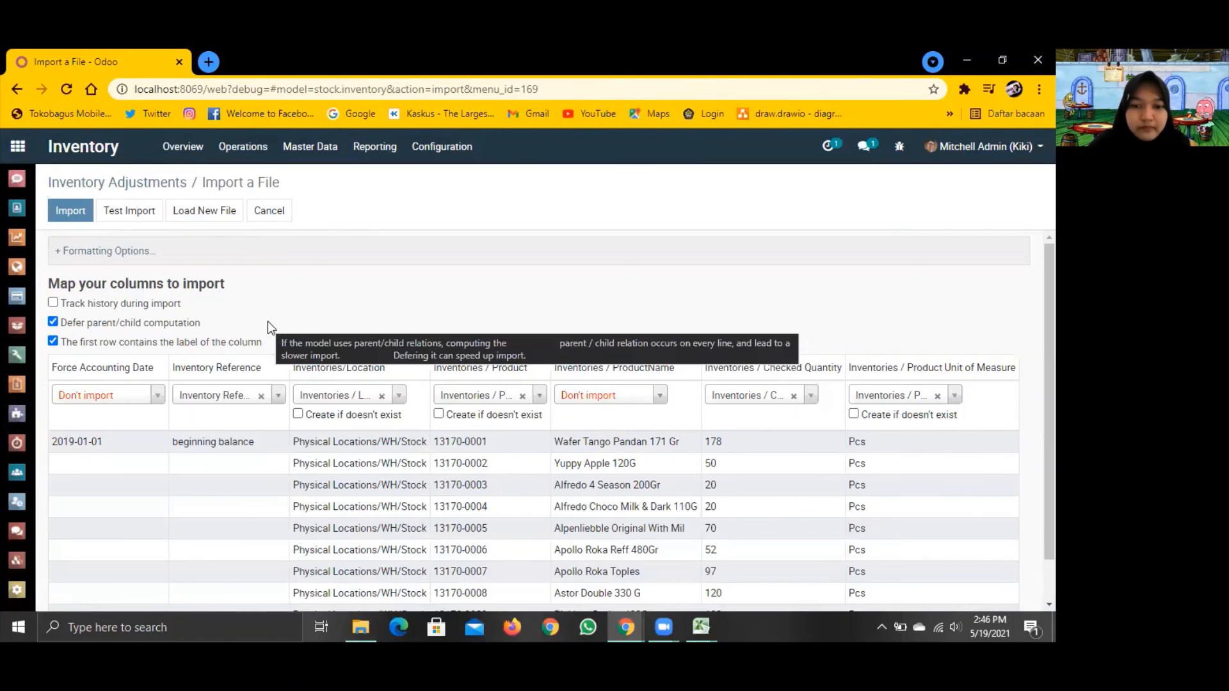
# Test the stock inventory import and review its error and column mappings.
pyautogui.click(129, 217)
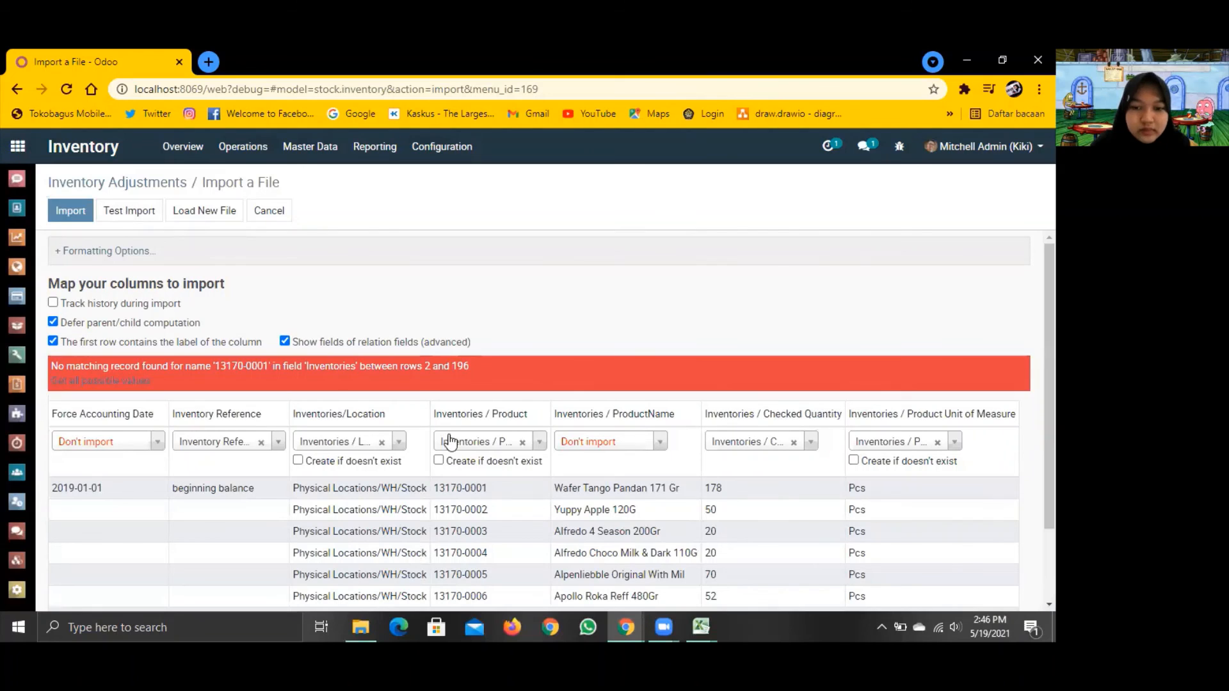
pyautogui.scroll(-3, 648, 502)
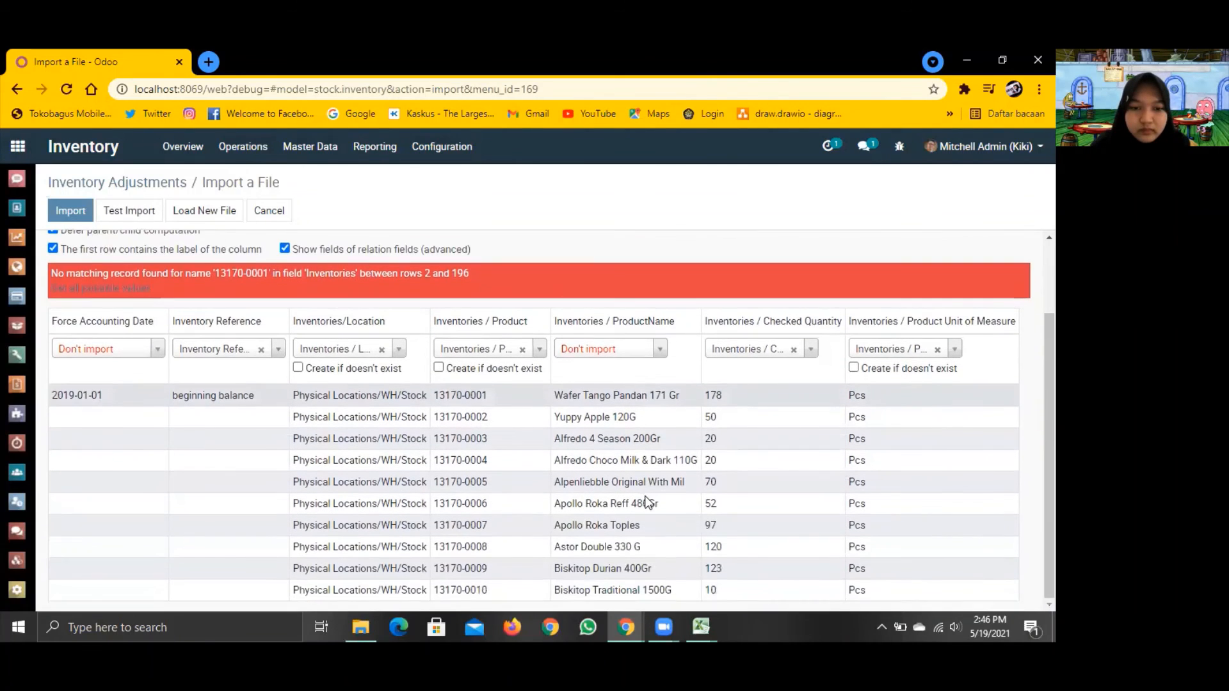
pyautogui.scroll(3, 645, 498)
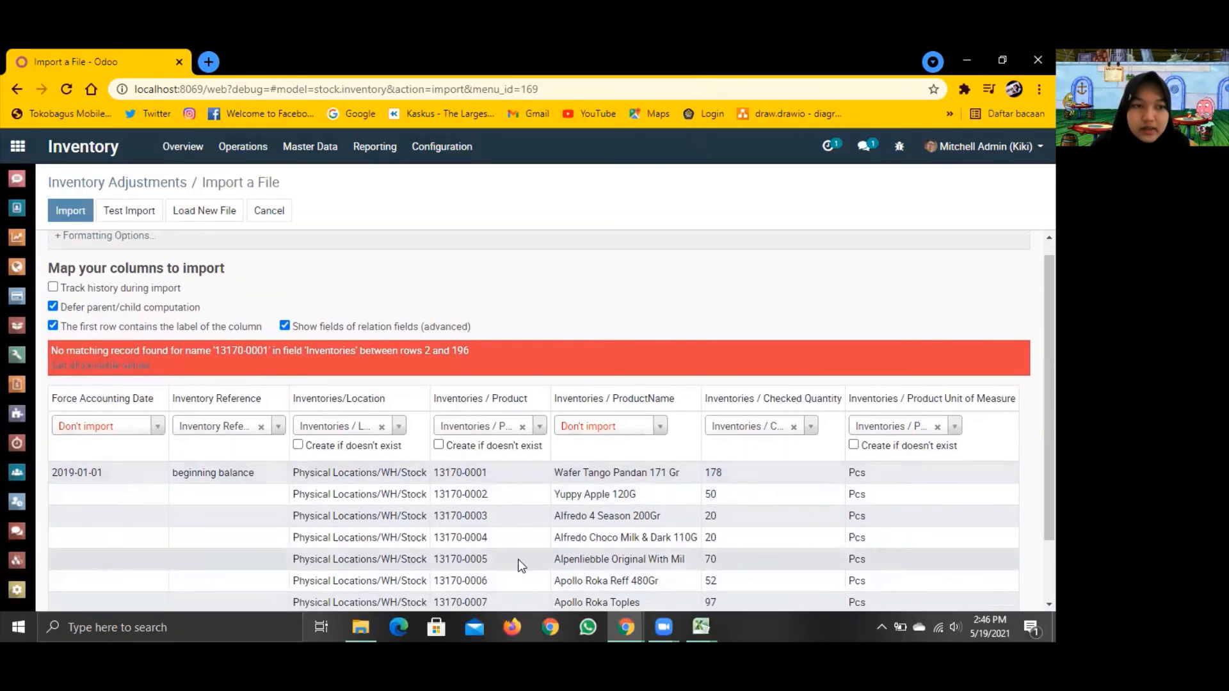
pyautogui.scroll(1, 524, 539)
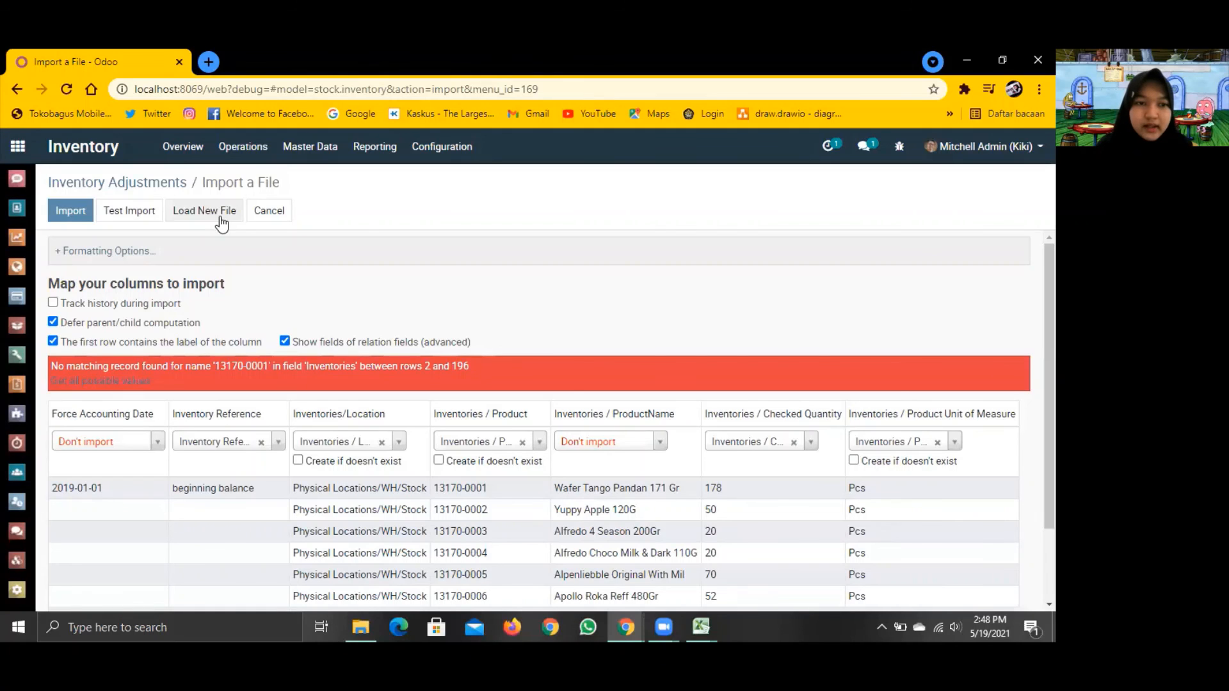
# Load the 10 import.stock.inventory1 file in place of the current stock inventory file and test the import.
pyautogui.click(220, 218)
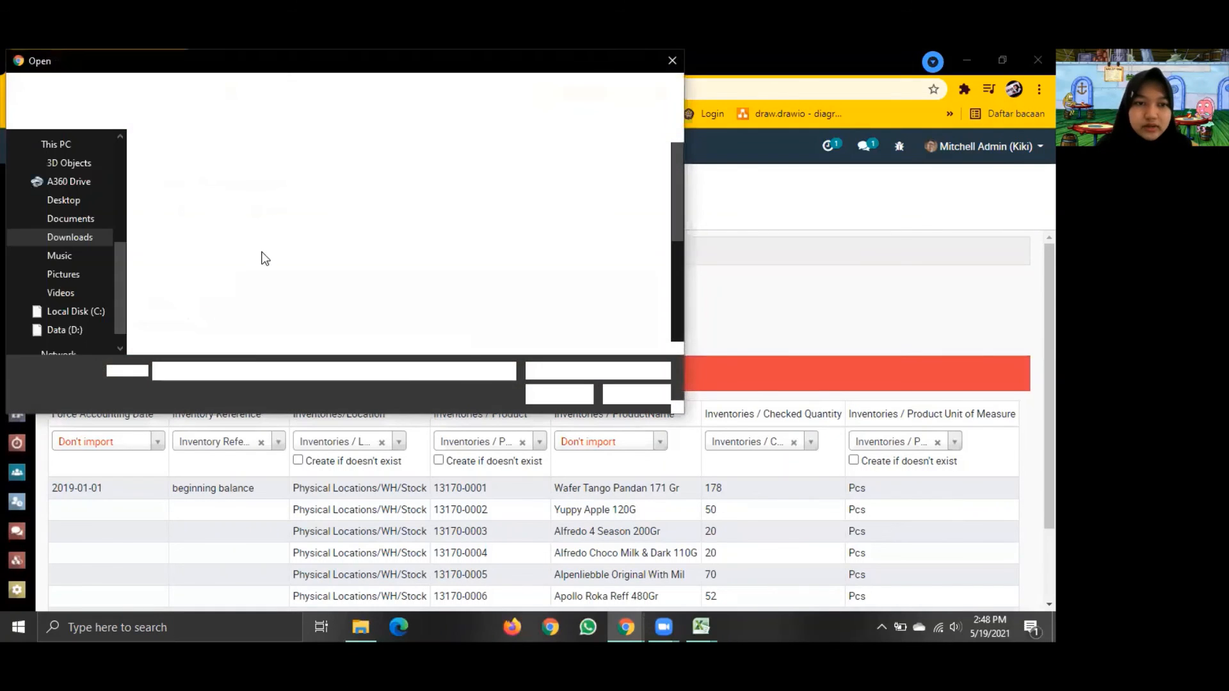
pyautogui.scroll(-5, 333, 285)
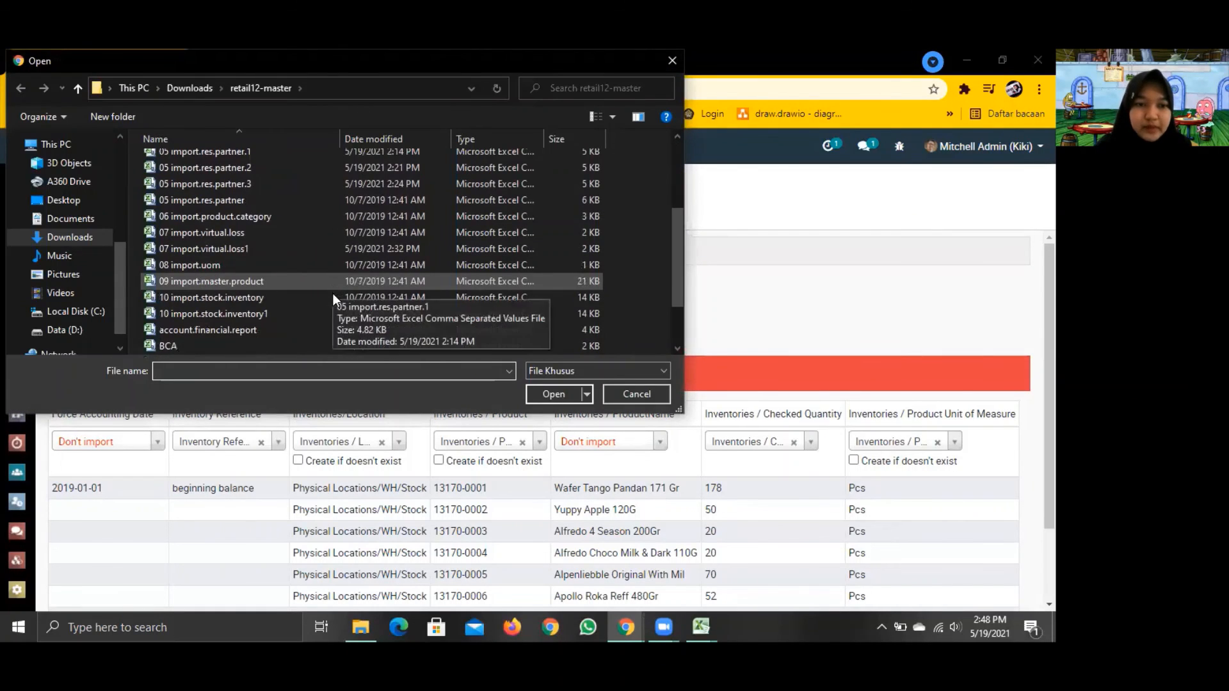
pyautogui.click(324, 312)
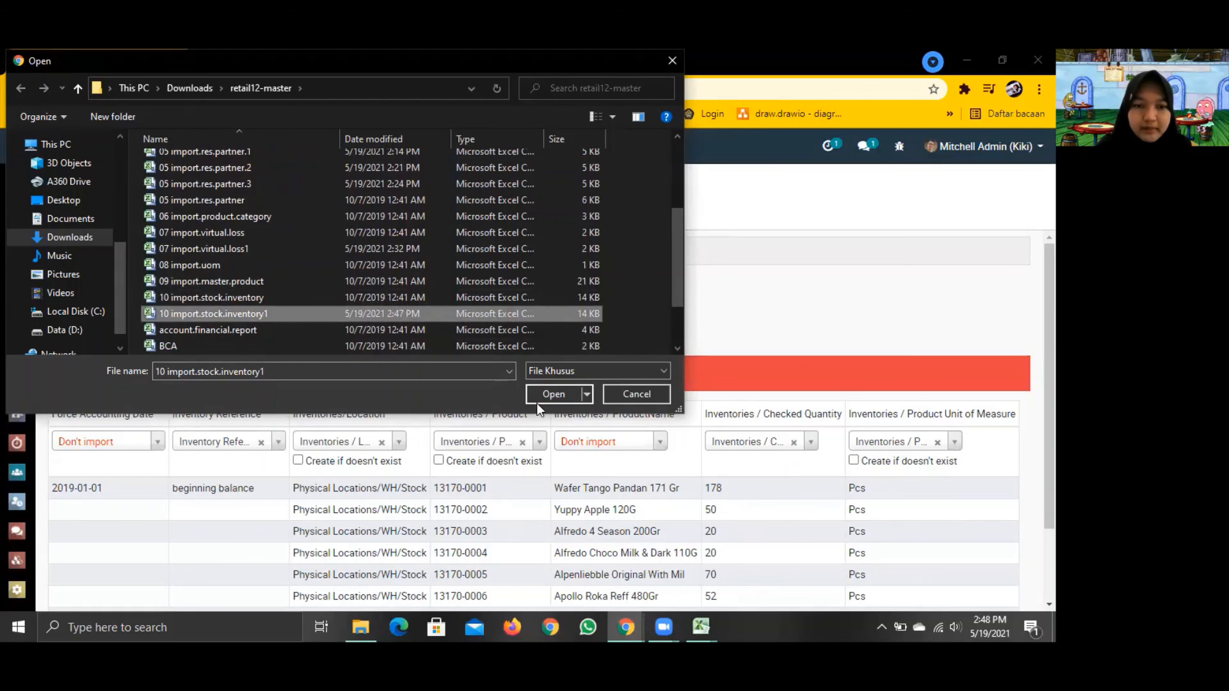
pyautogui.click(556, 393)
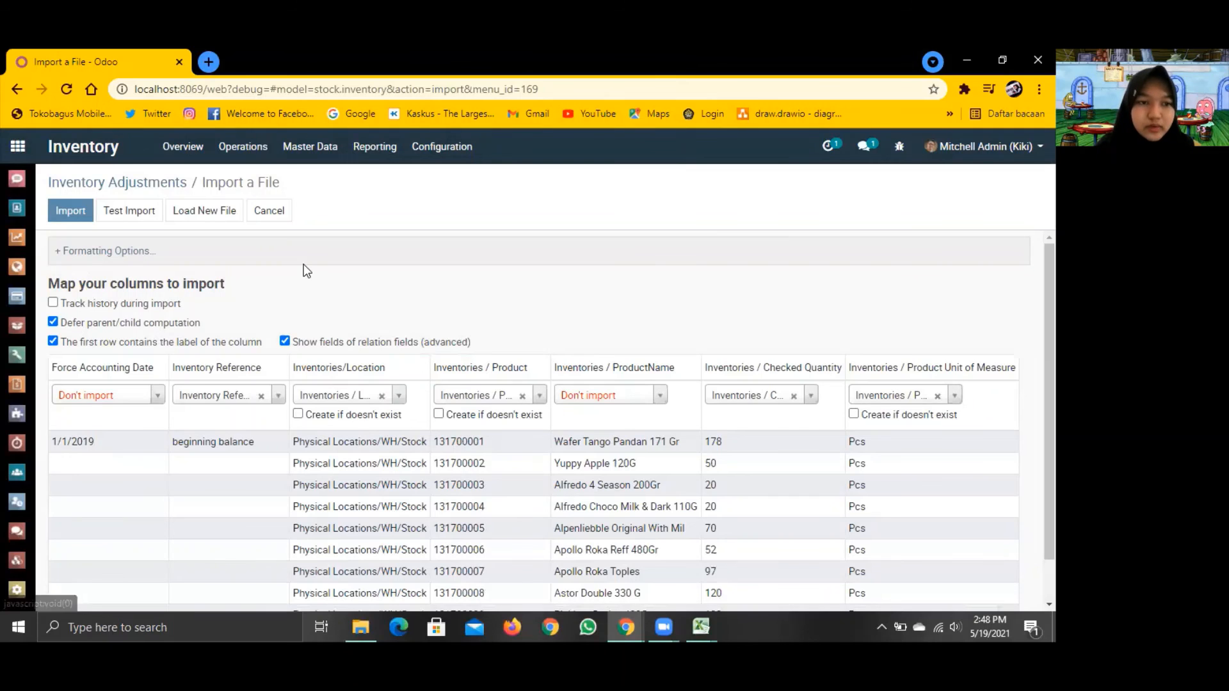
pyautogui.click(141, 218)
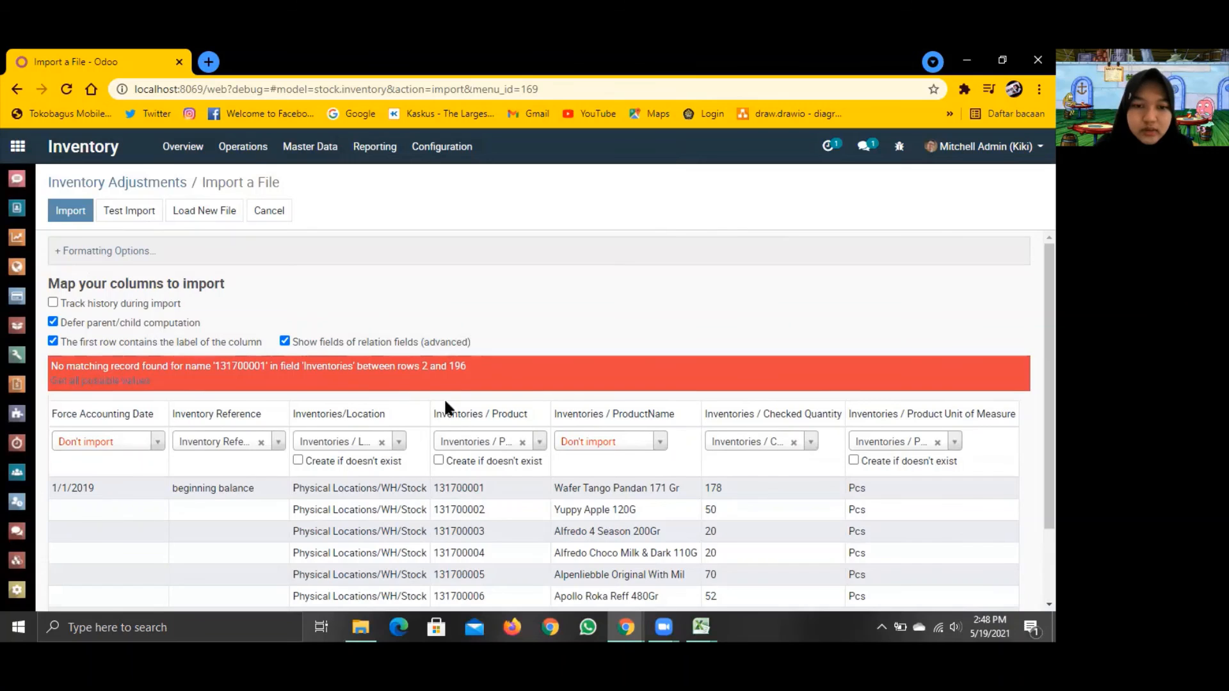
# Examine the reloaded stock inventory rows and the field mapped to the Inventories / Product column.
pyautogui.scroll(-1, 446, 408)
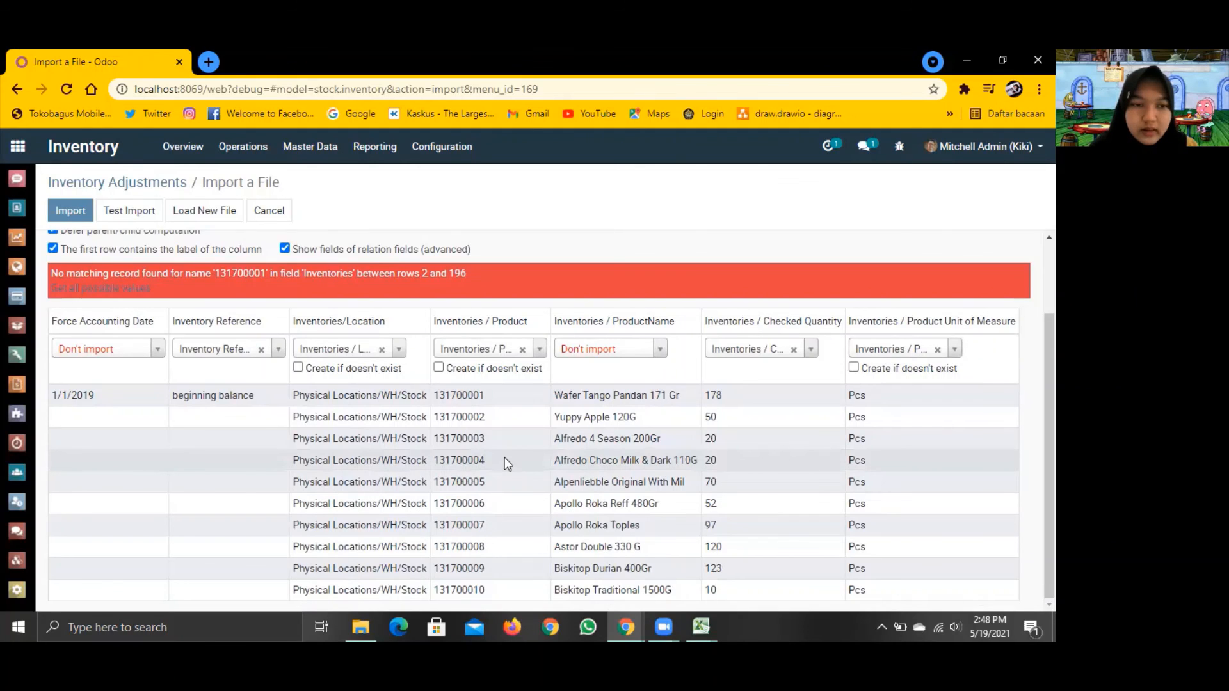
pyautogui.scroll(1, 505, 457)
pyautogui.scroll(-1, 504, 457)
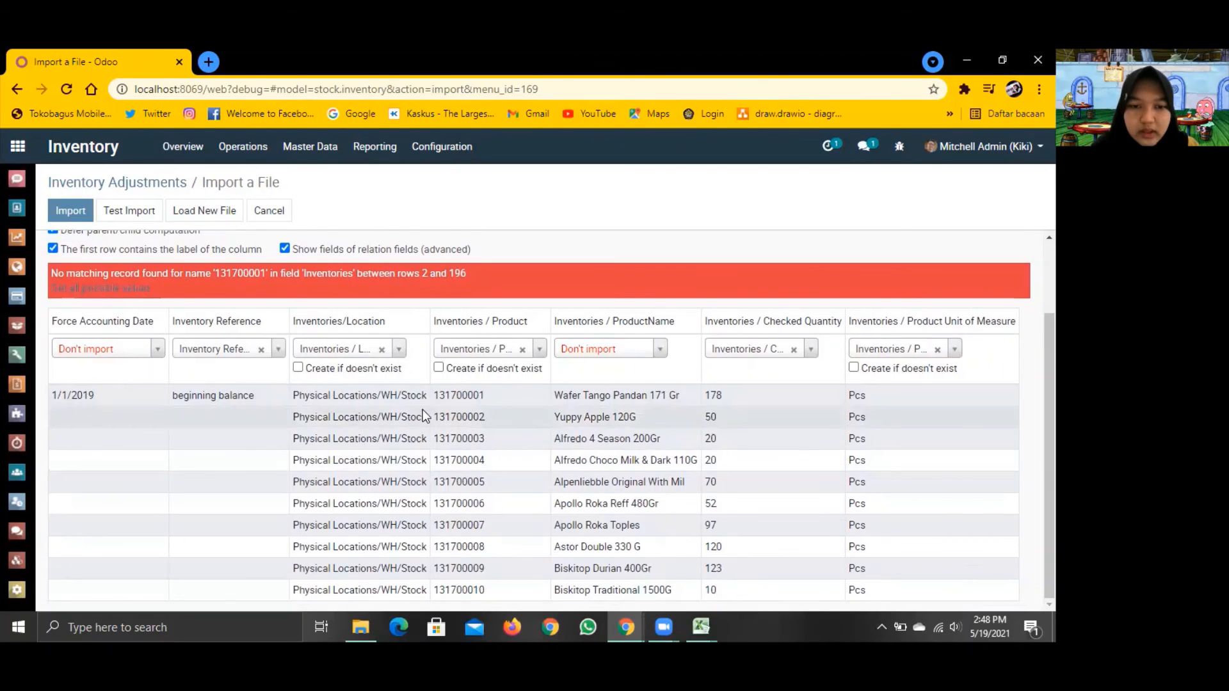
pyautogui.click(536, 354)
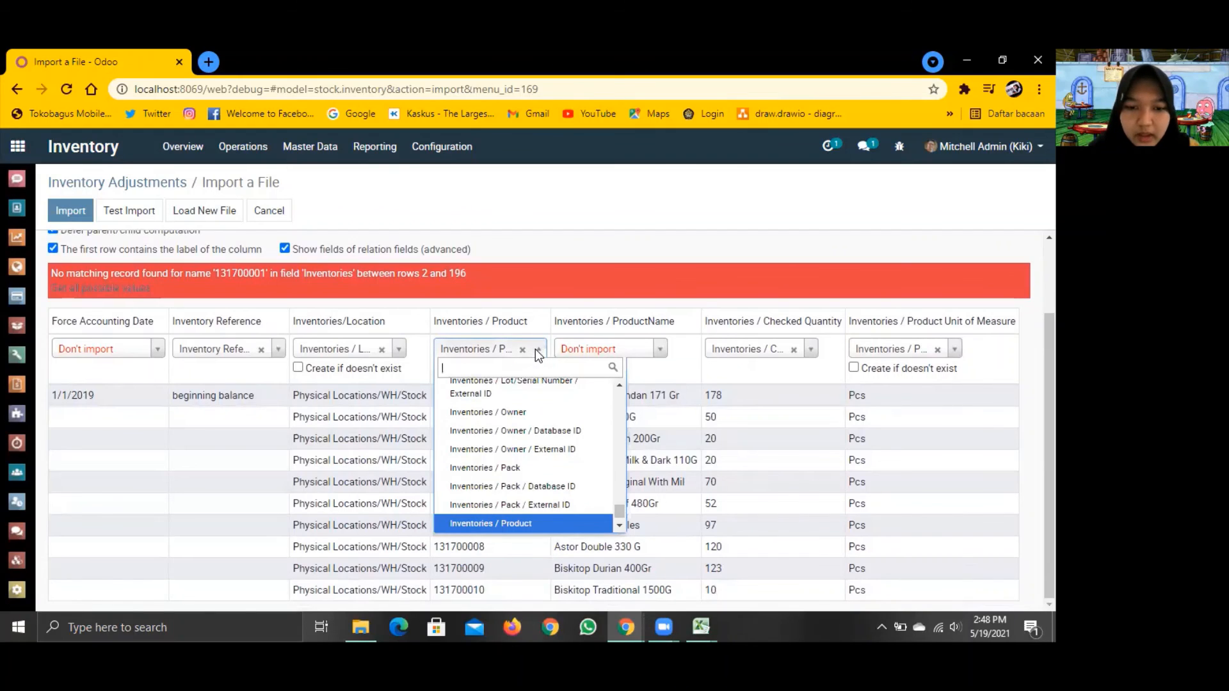
pyautogui.click(537, 352)
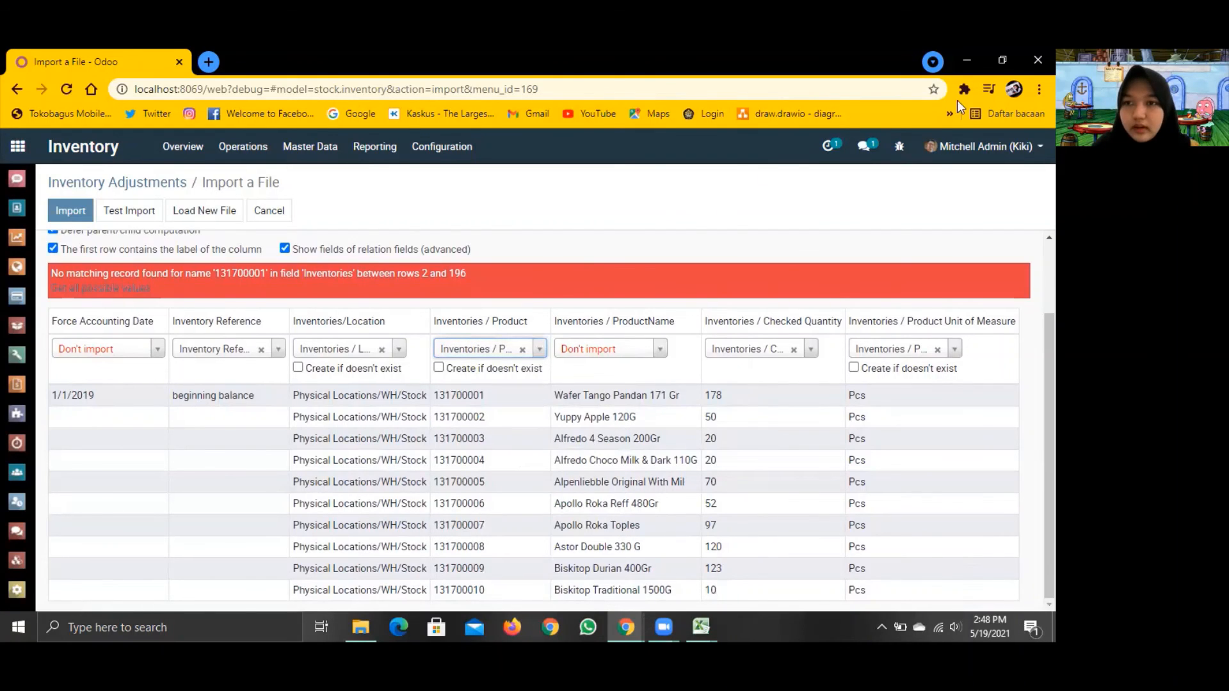
# Minimize the browser and the Excel workbook to show the desktop.
pyautogui.click(971, 58)
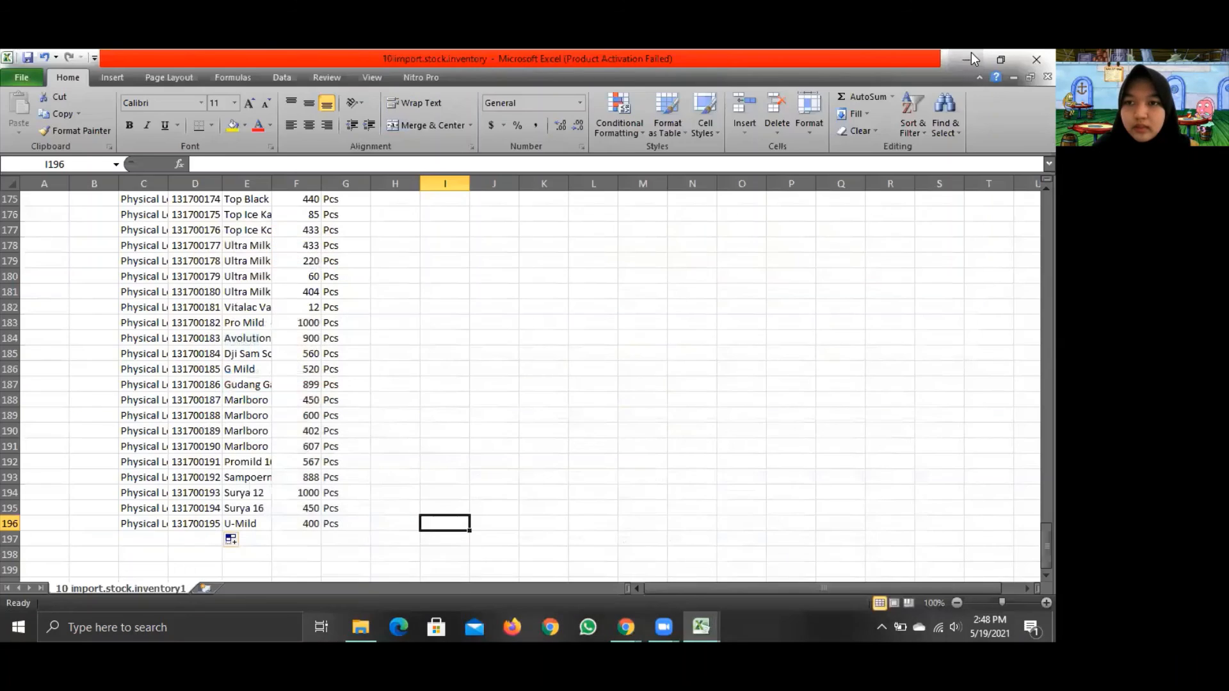
pyautogui.click(971, 58)
pyautogui.click(885, 110)
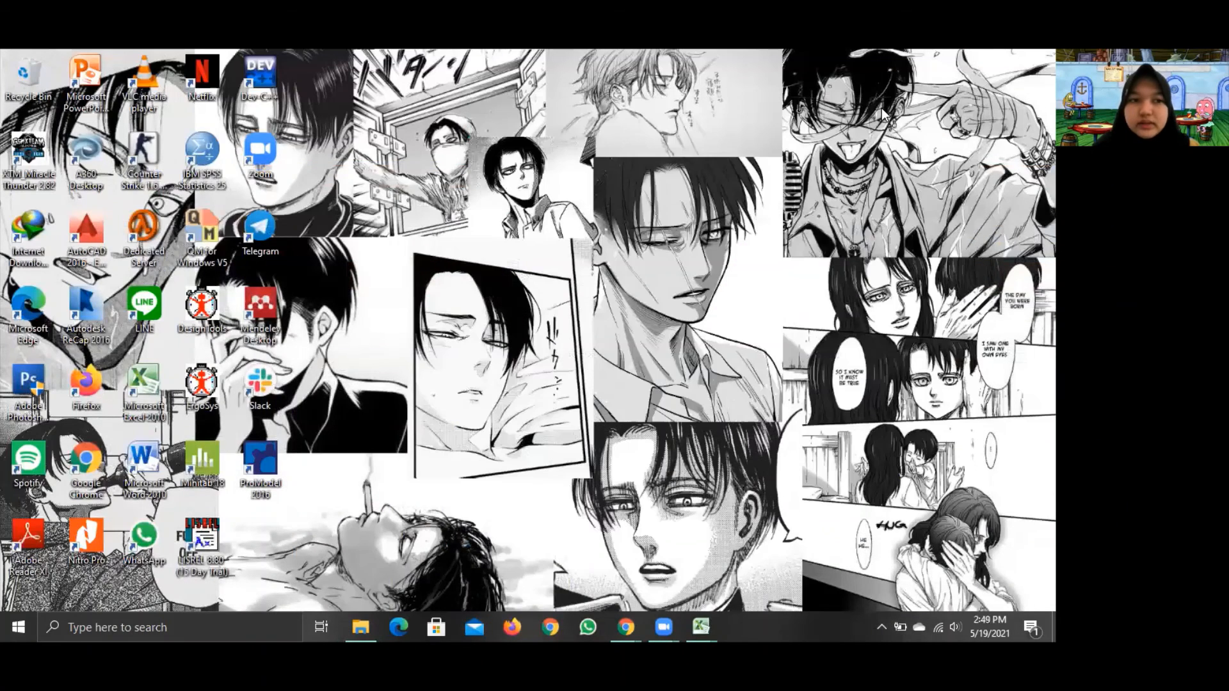